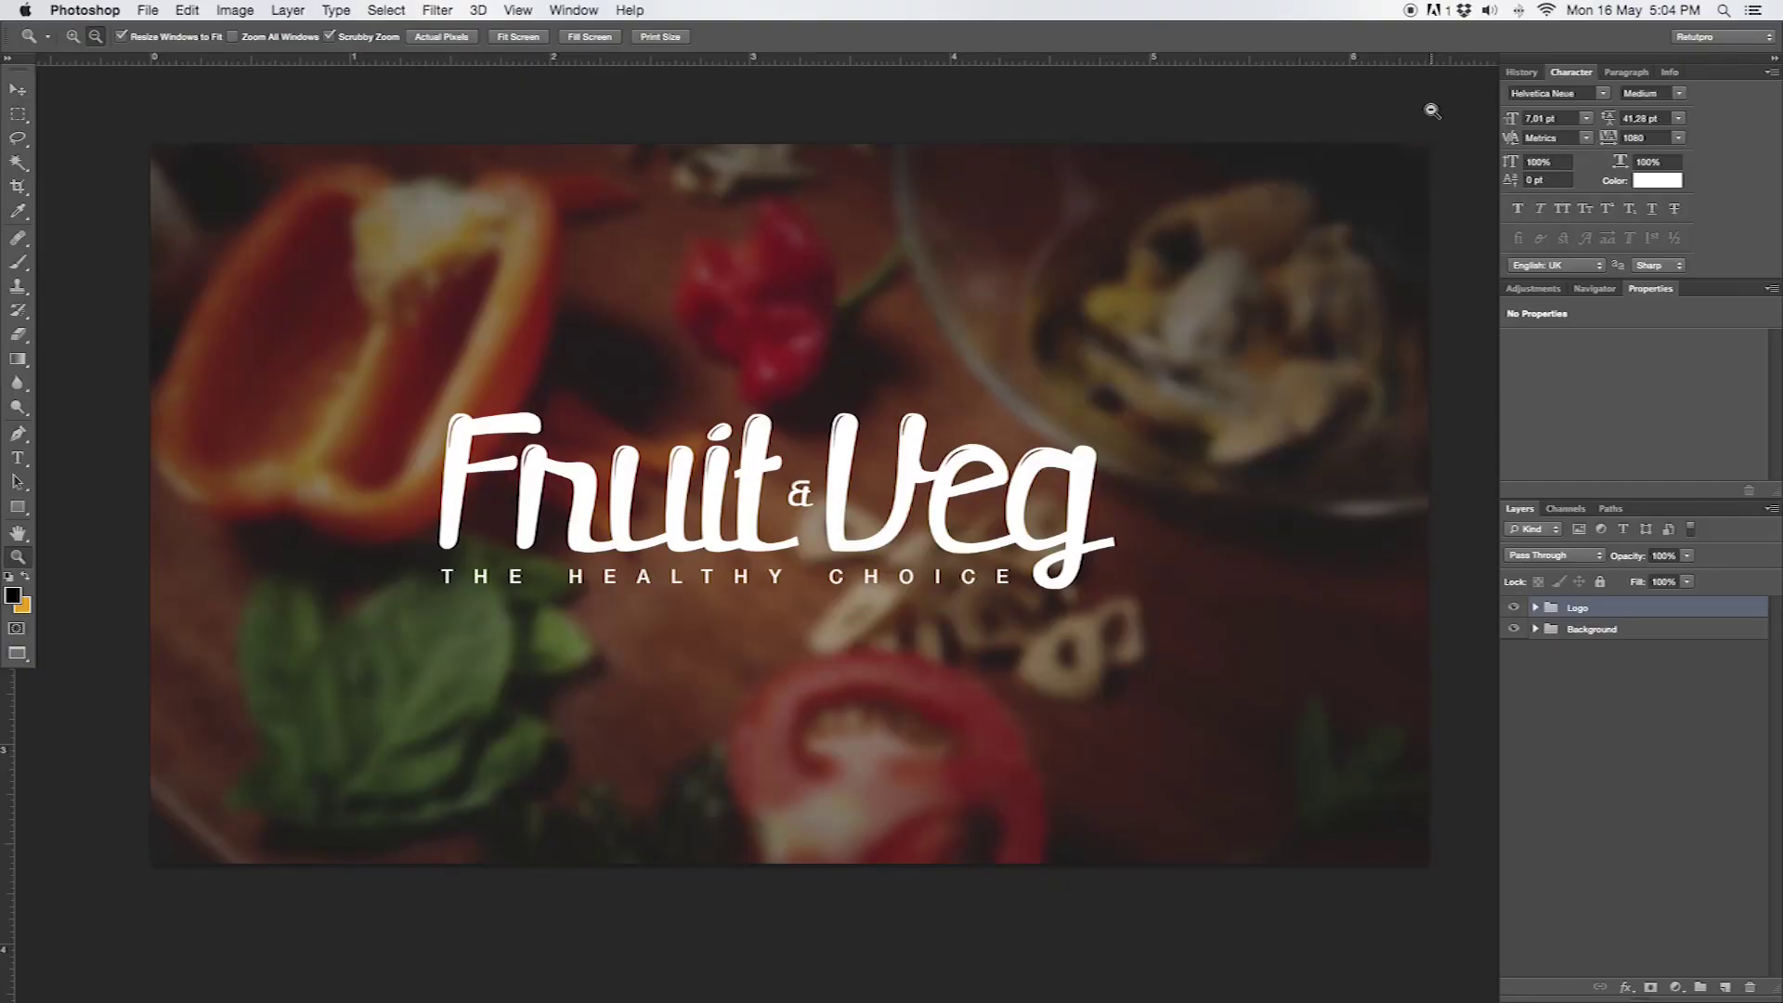
Compare the design with and without the Logo group, and leave the group hidden
click(1514, 608)
click(1513, 609)
click(1514, 608)
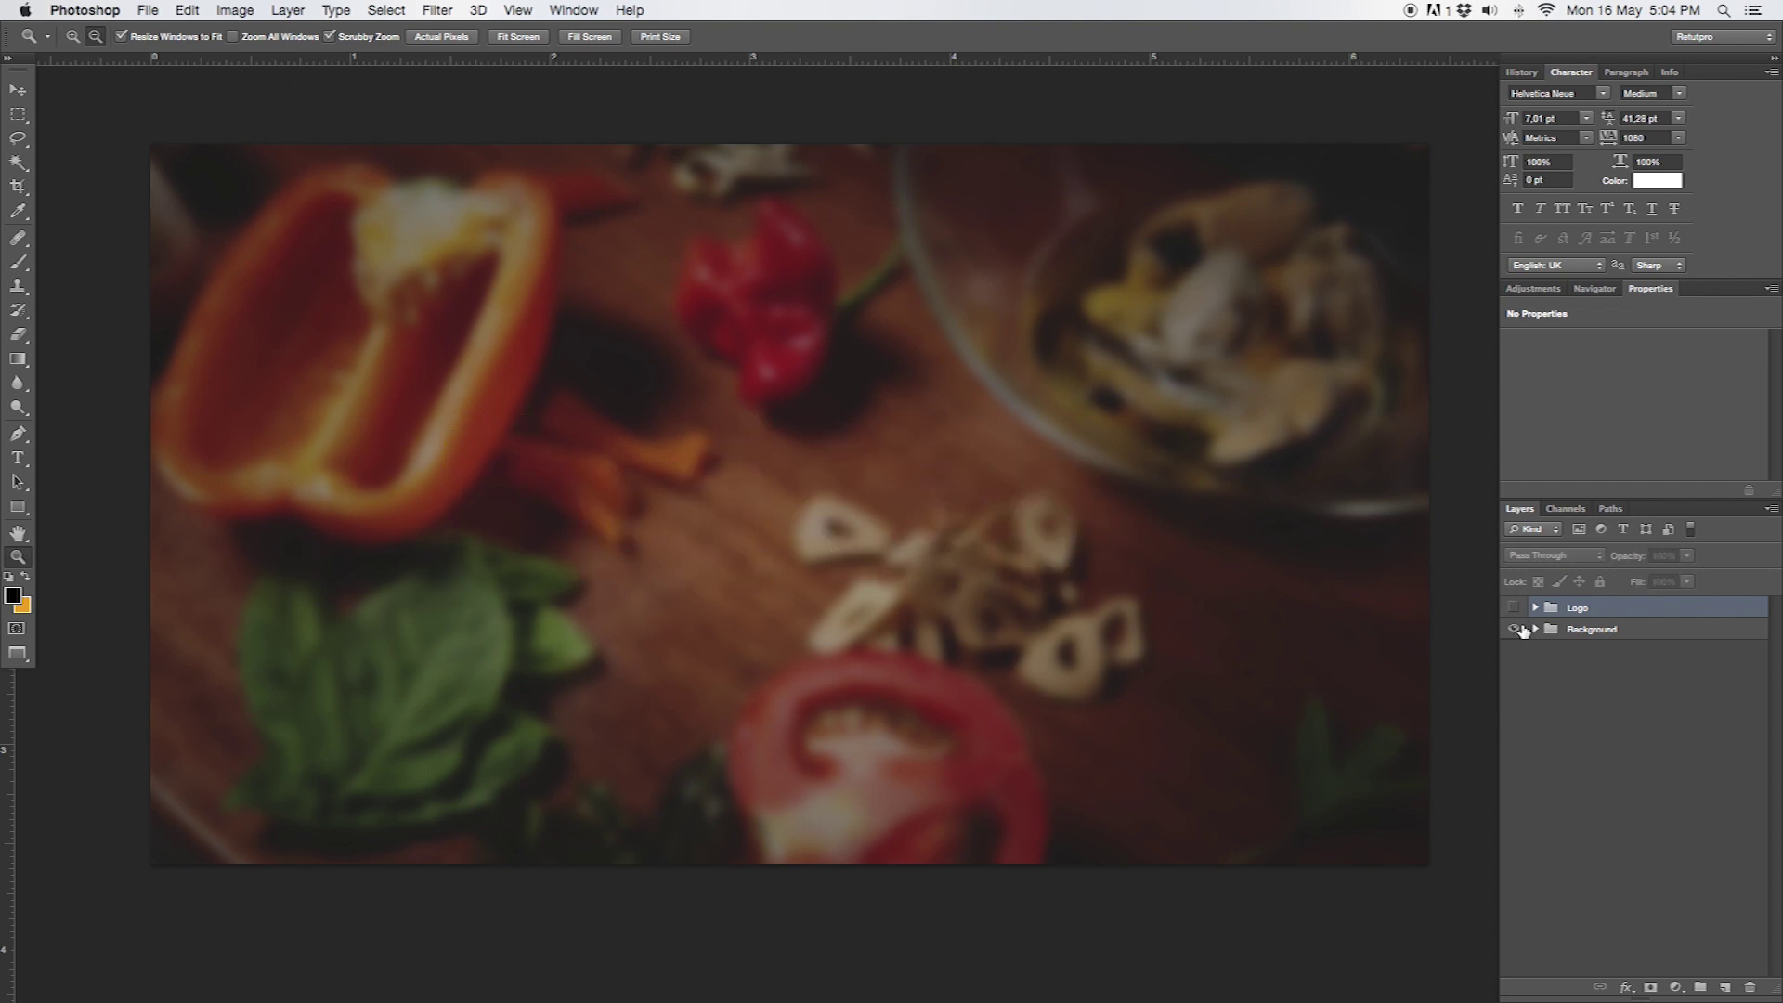
click(1514, 608)
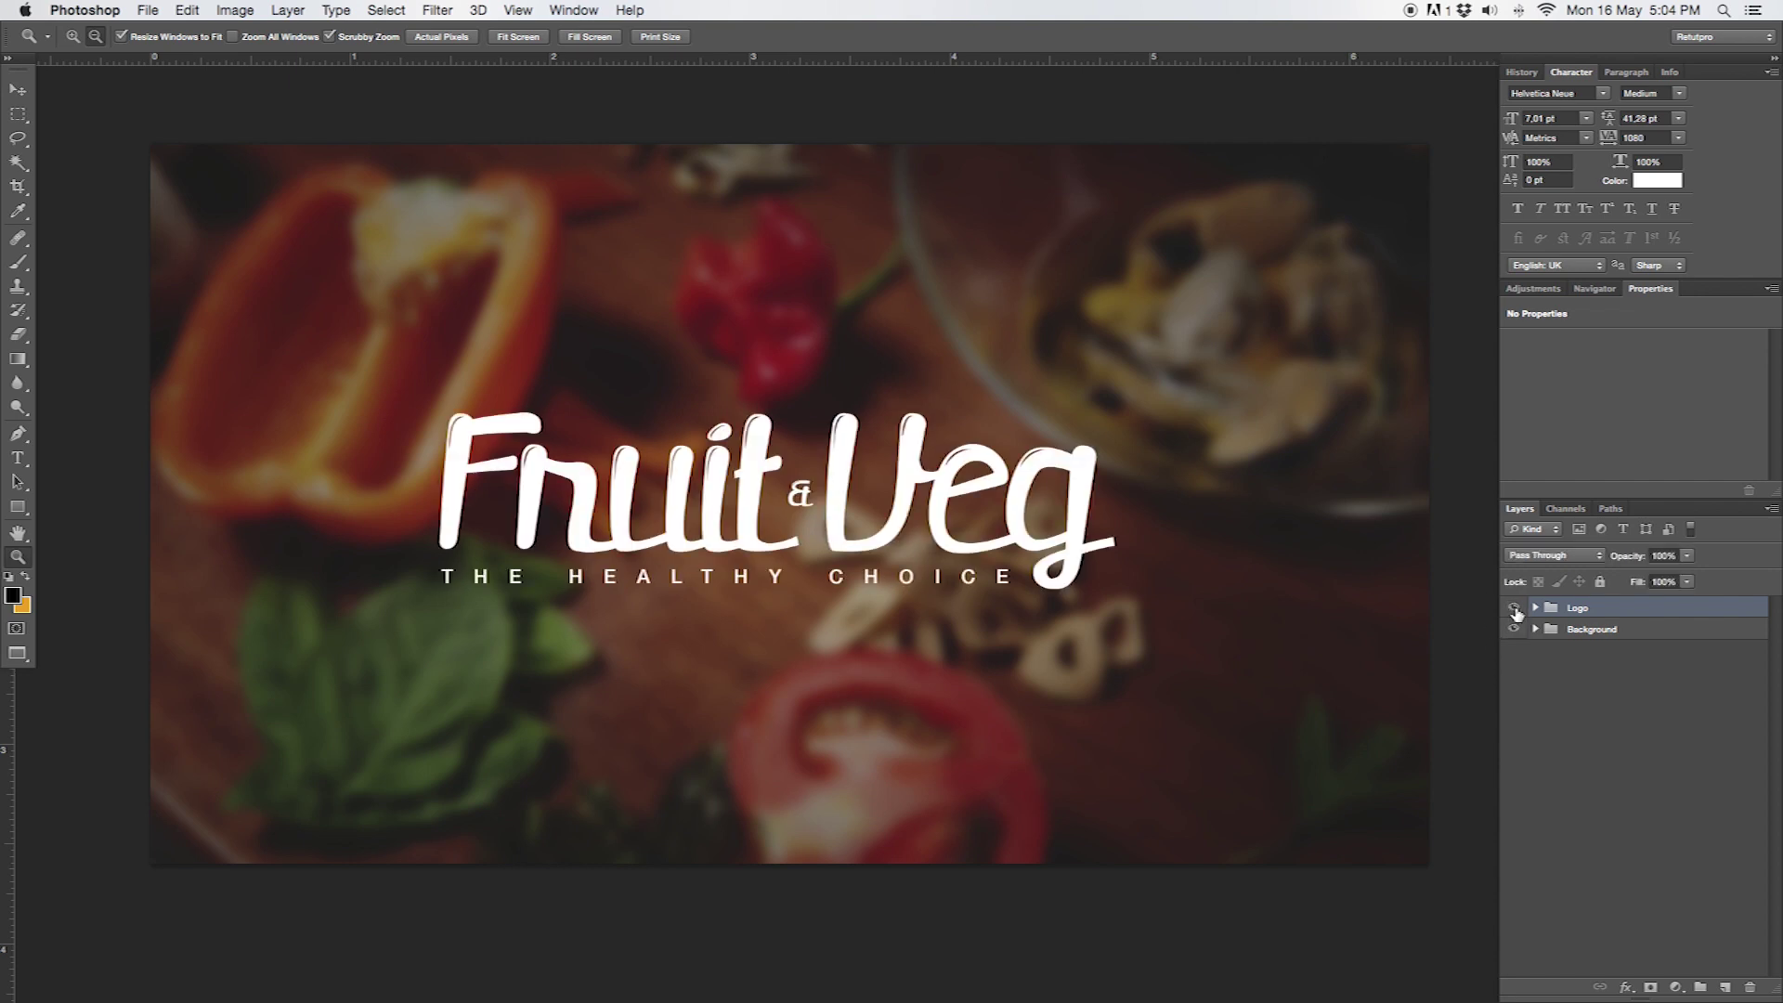
click(1514, 609)
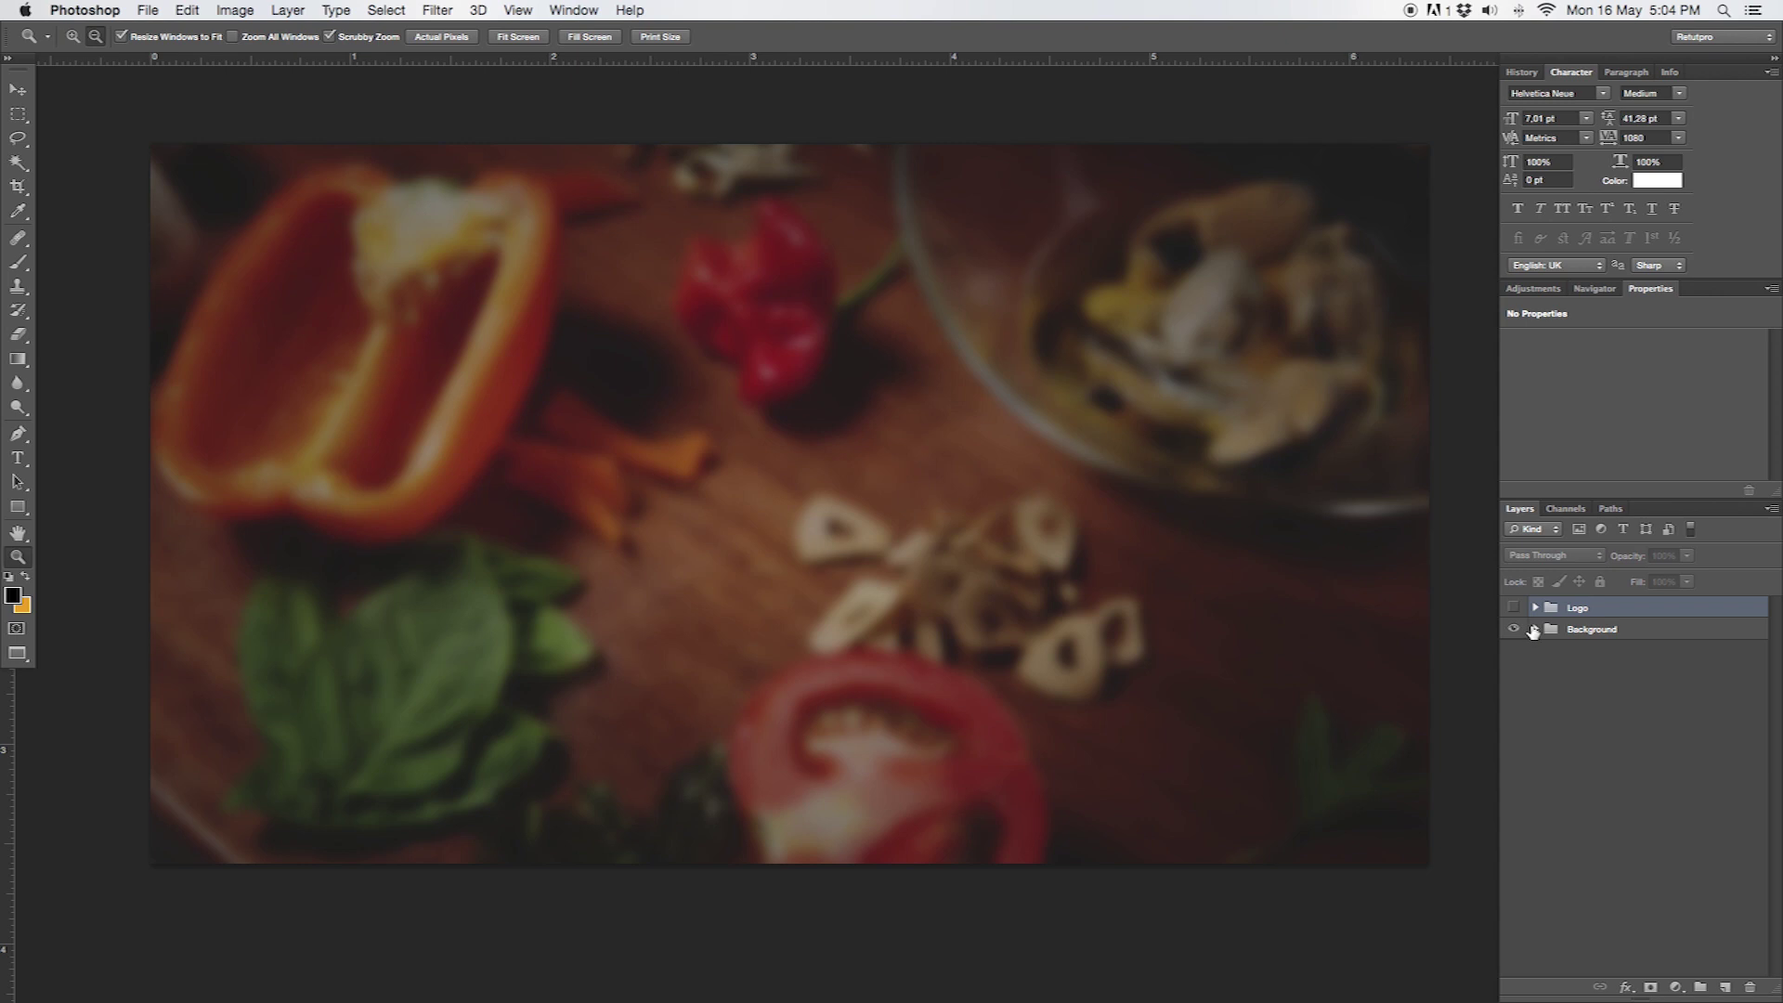
Expand the Background group and preview it with the three Curves layers and Layer 7 hidden one by one, restoring all four
click(1535, 629)
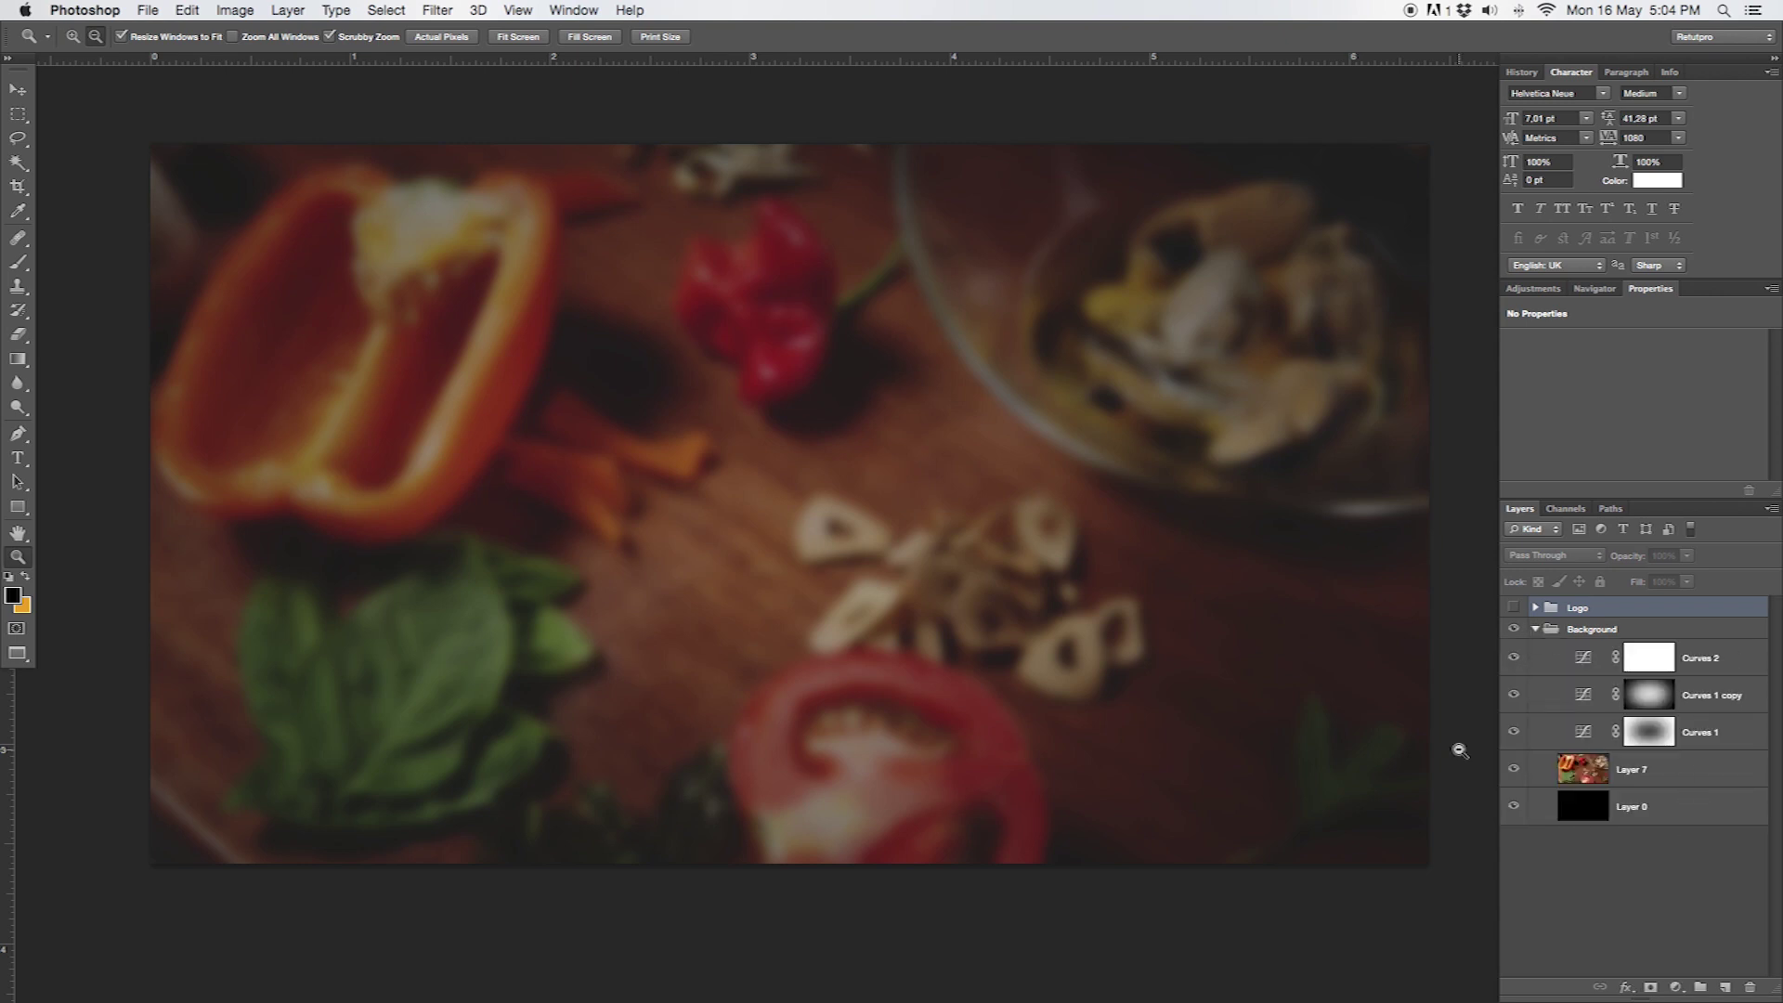
click(1513, 658)
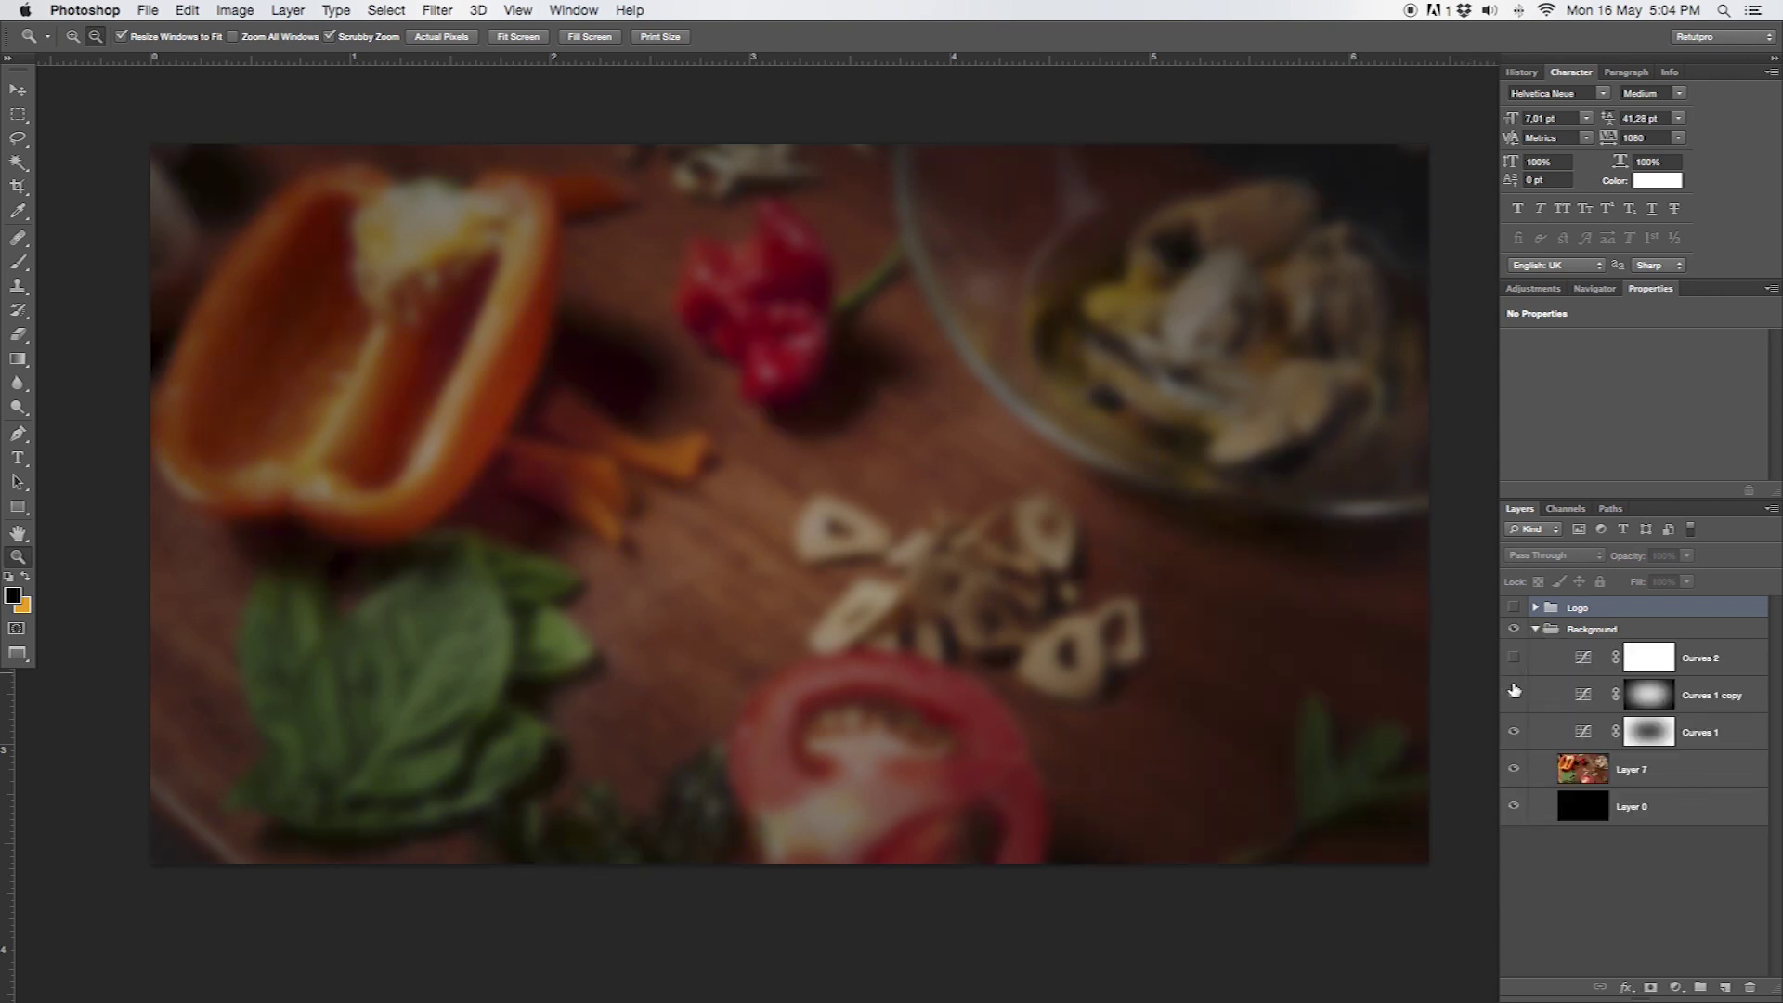
click(1514, 695)
click(1514, 731)
click(1514, 769)
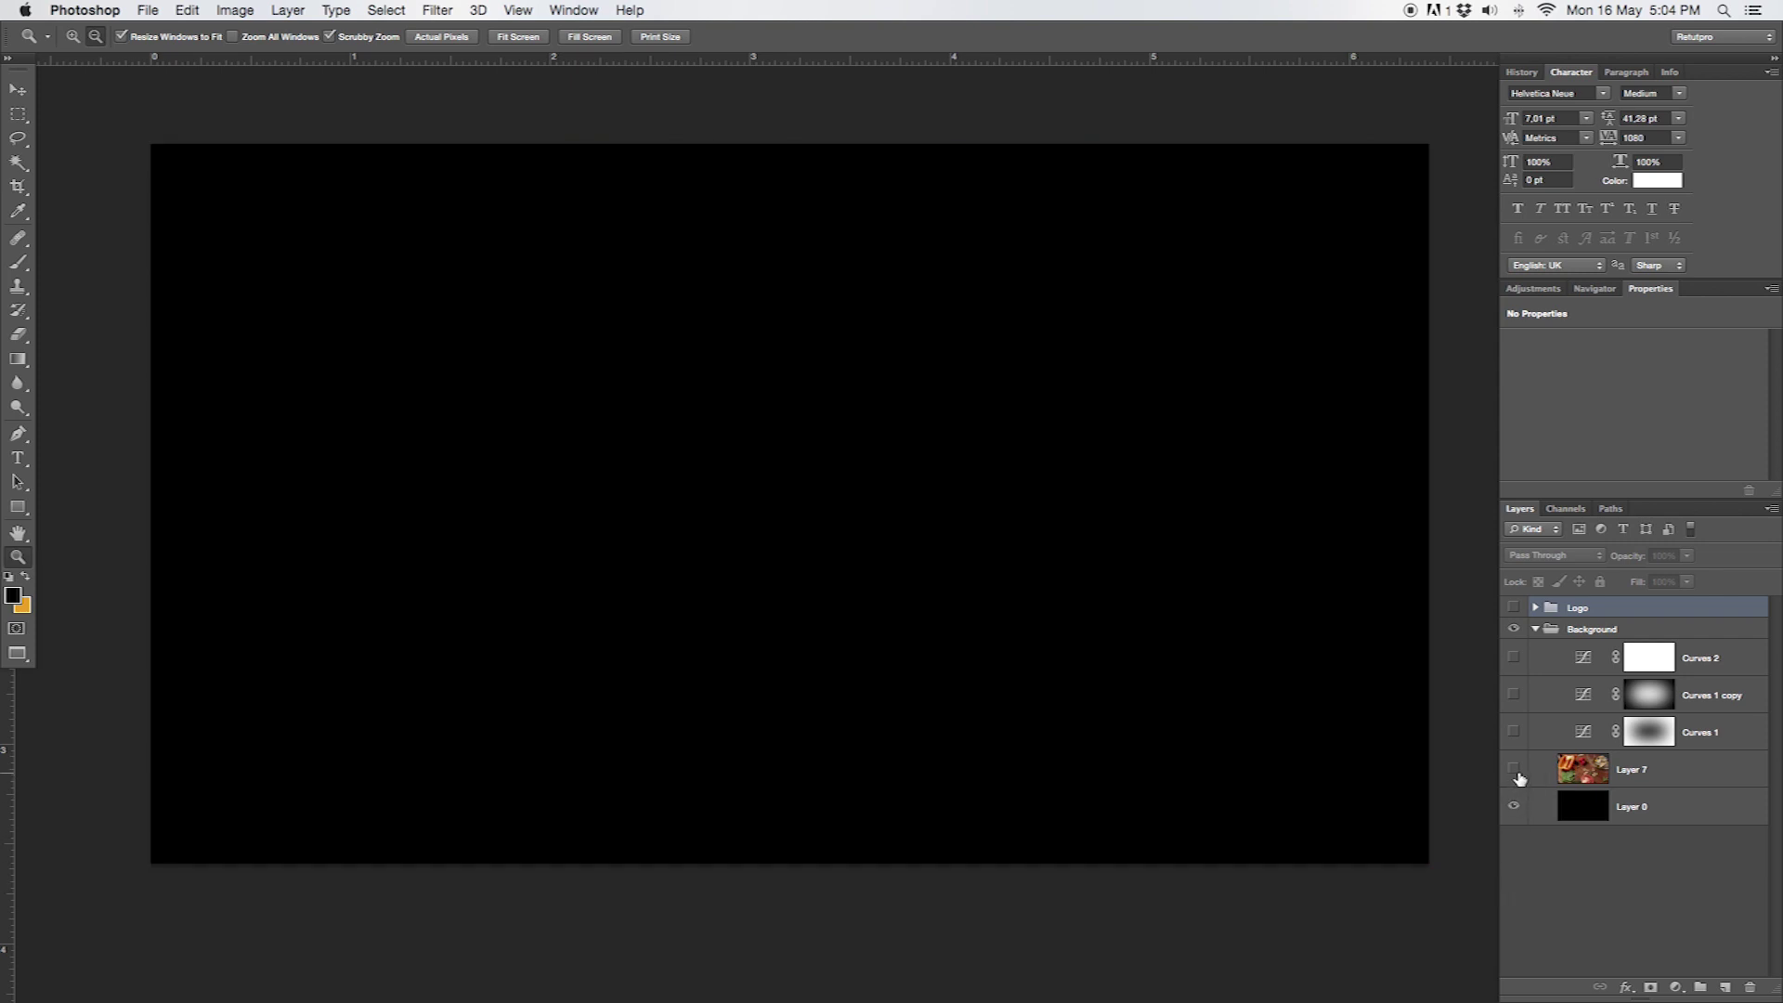
click(1513, 769)
click(1514, 732)
click(1514, 694)
click(1513, 657)
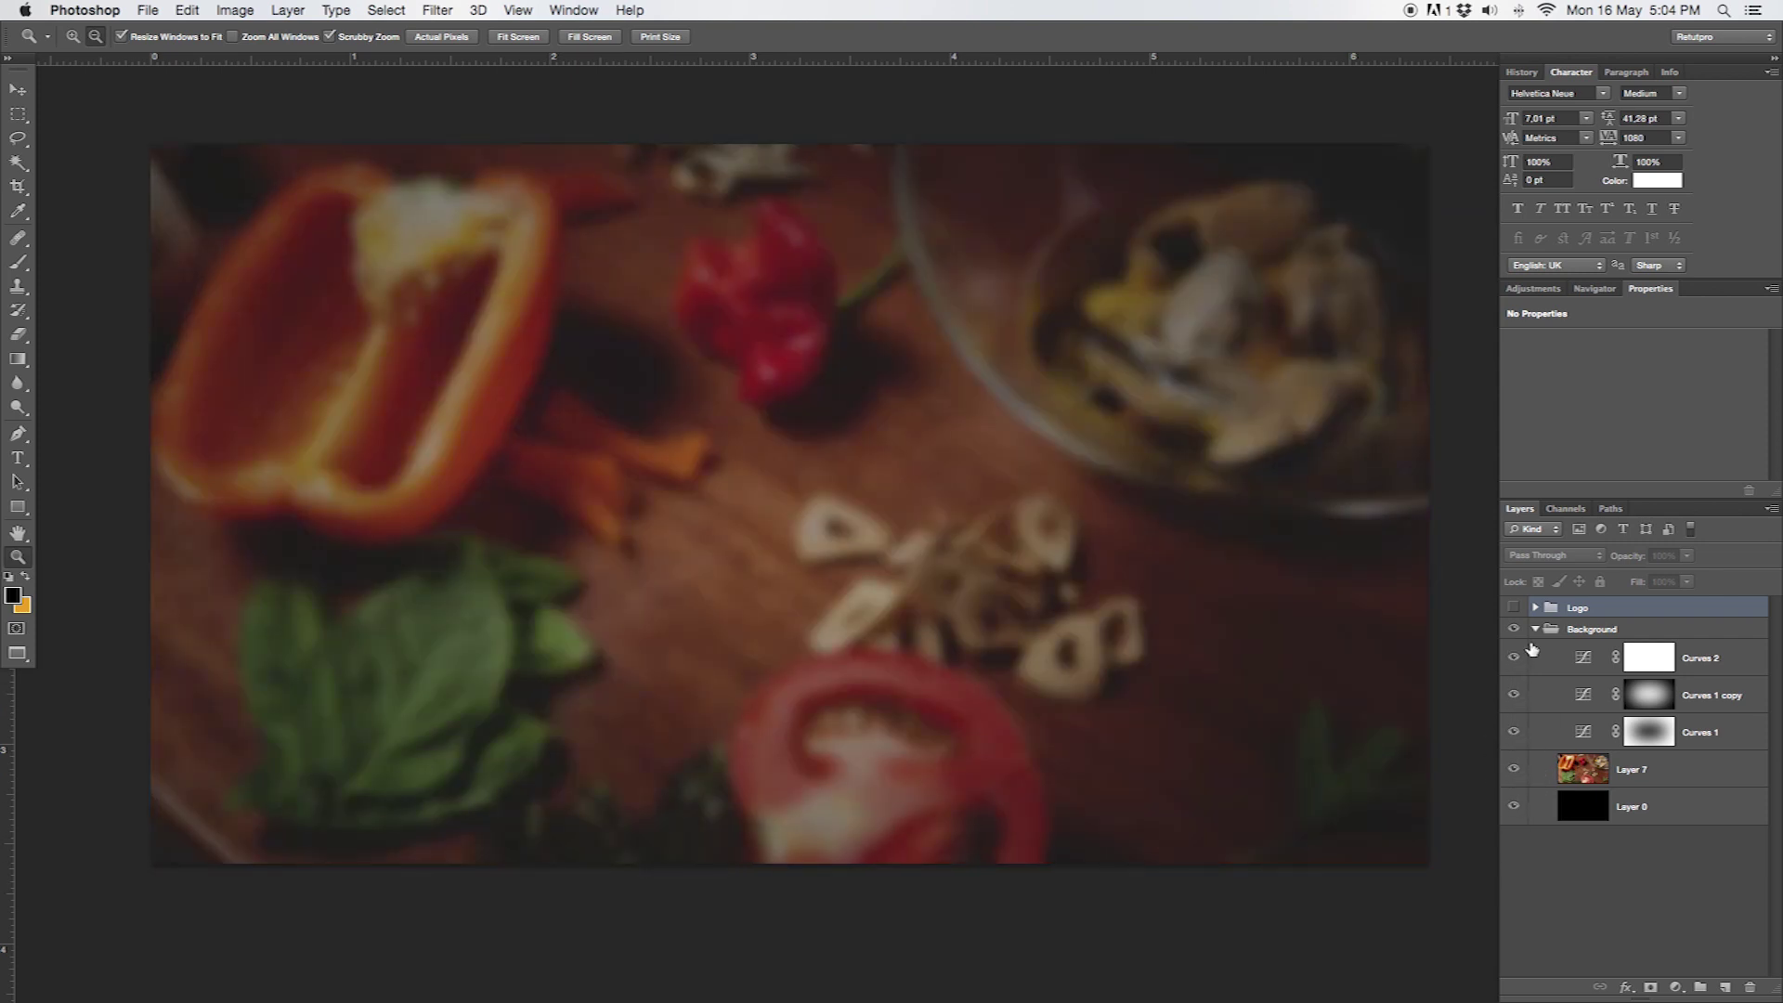
Hide the three Curves layers and Layer 7, select the black Layer 0, and briefly preview the Logo group over it
drag(1521, 670, 1516, 769)
click(1665, 810)
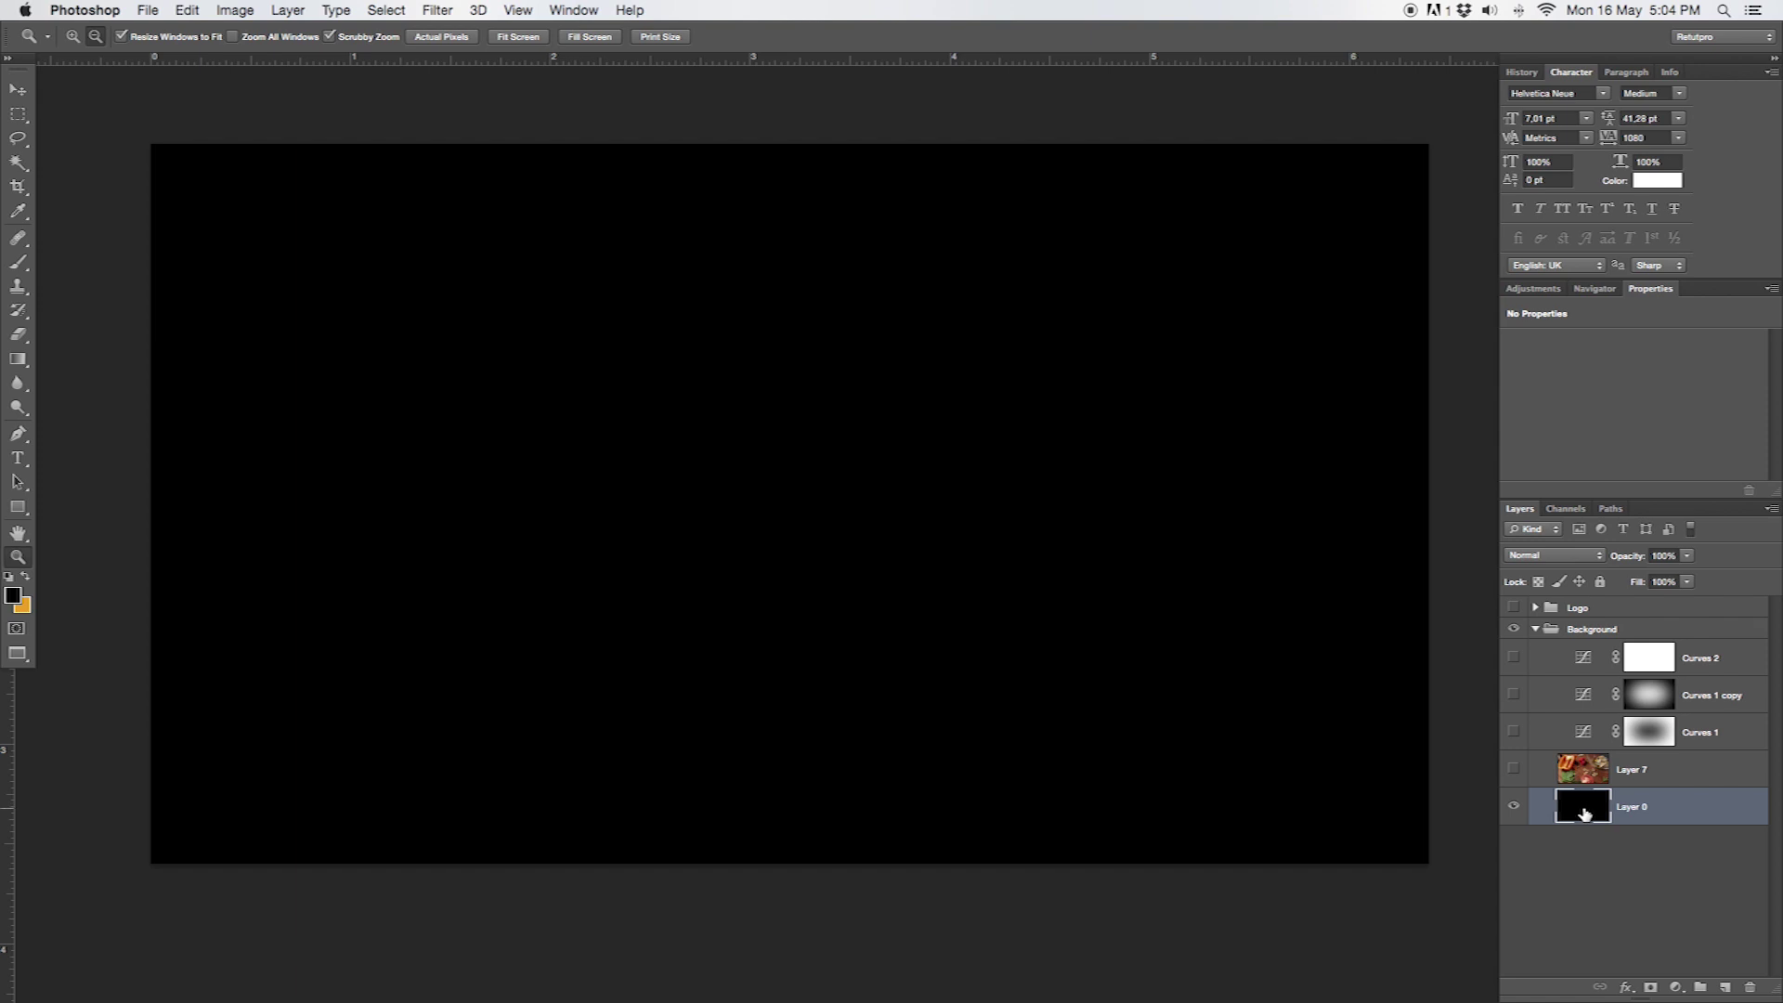
click(1513, 807)
click(1514, 809)
click(1514, 609)
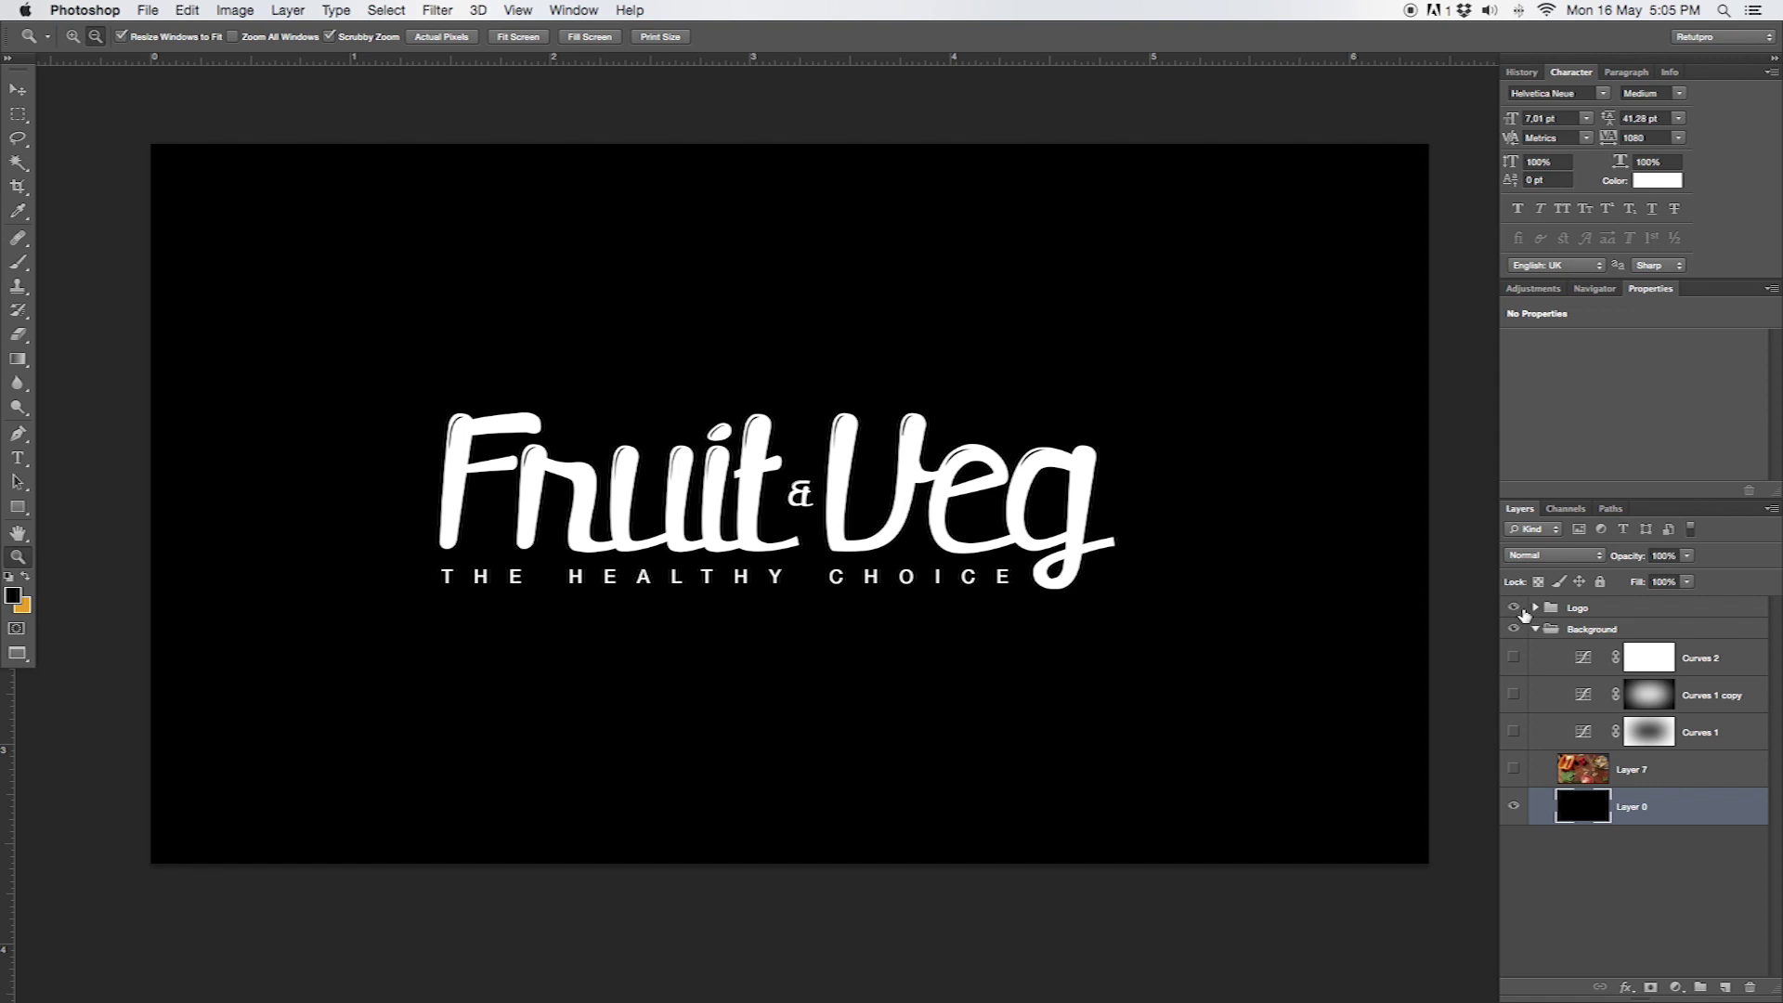
click(1513, 608)
Show the vegetable photo on Layer 7 and set its opacity to 53%
click(1514, 769)
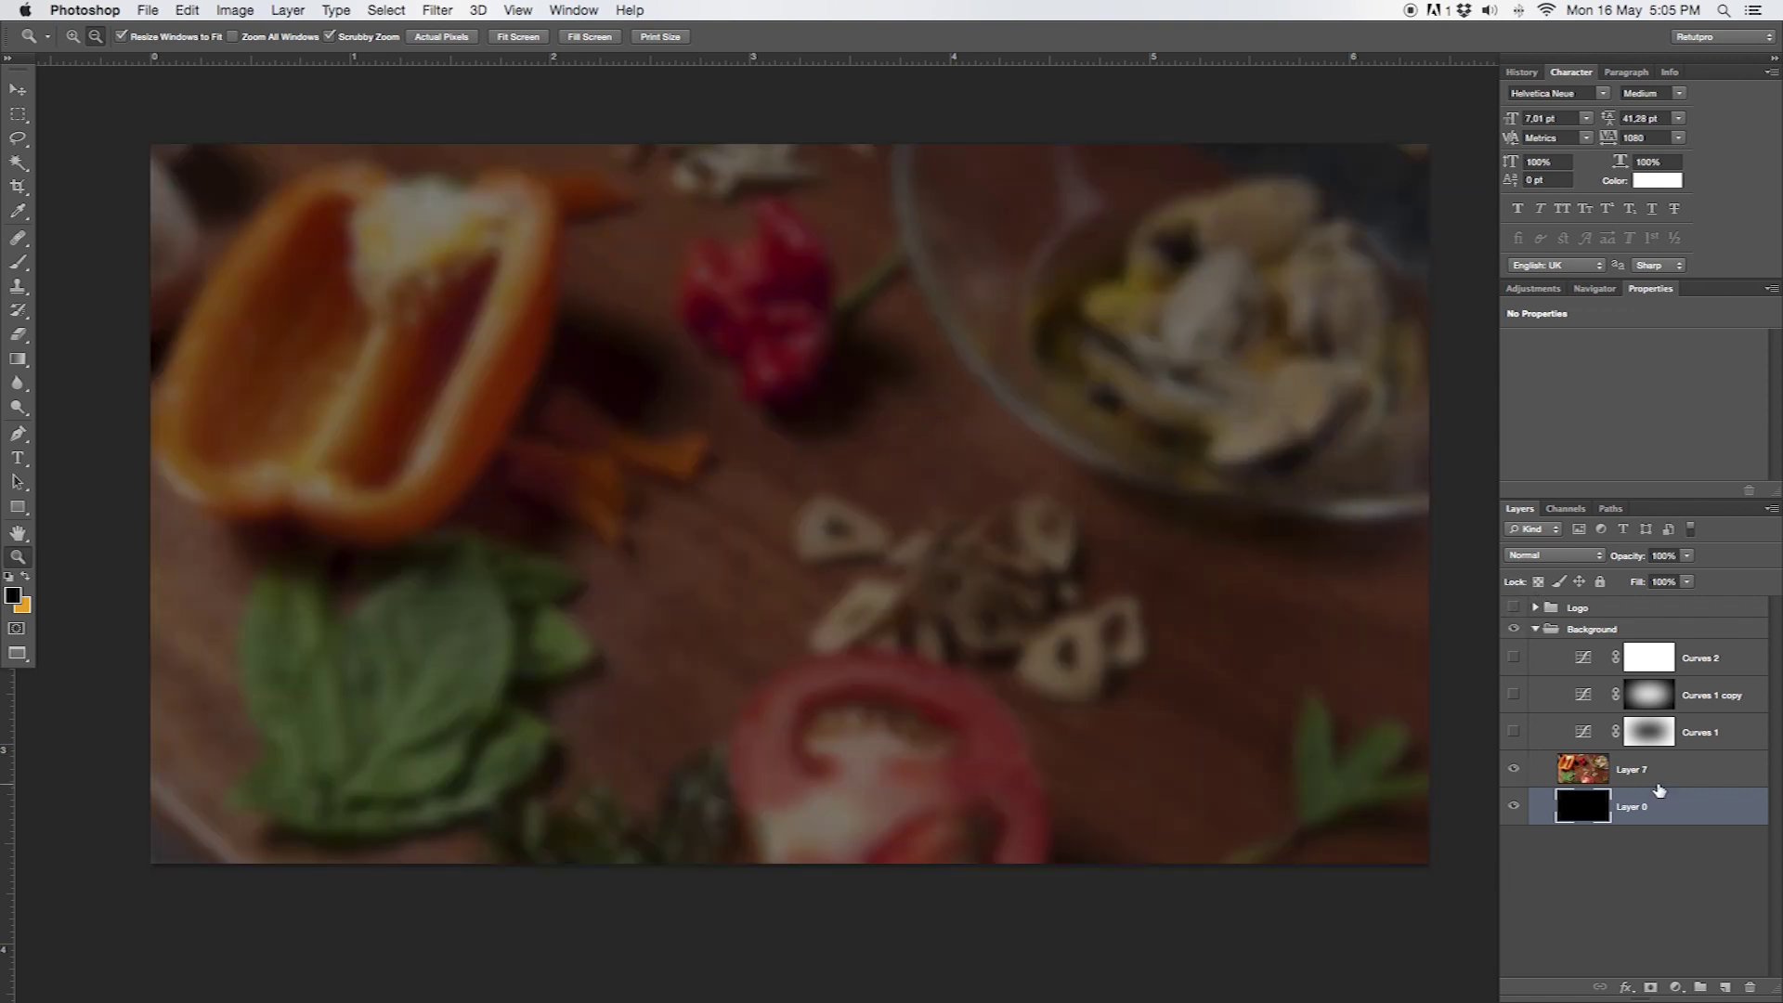
click(1659, 780)
key(5)
key(3)
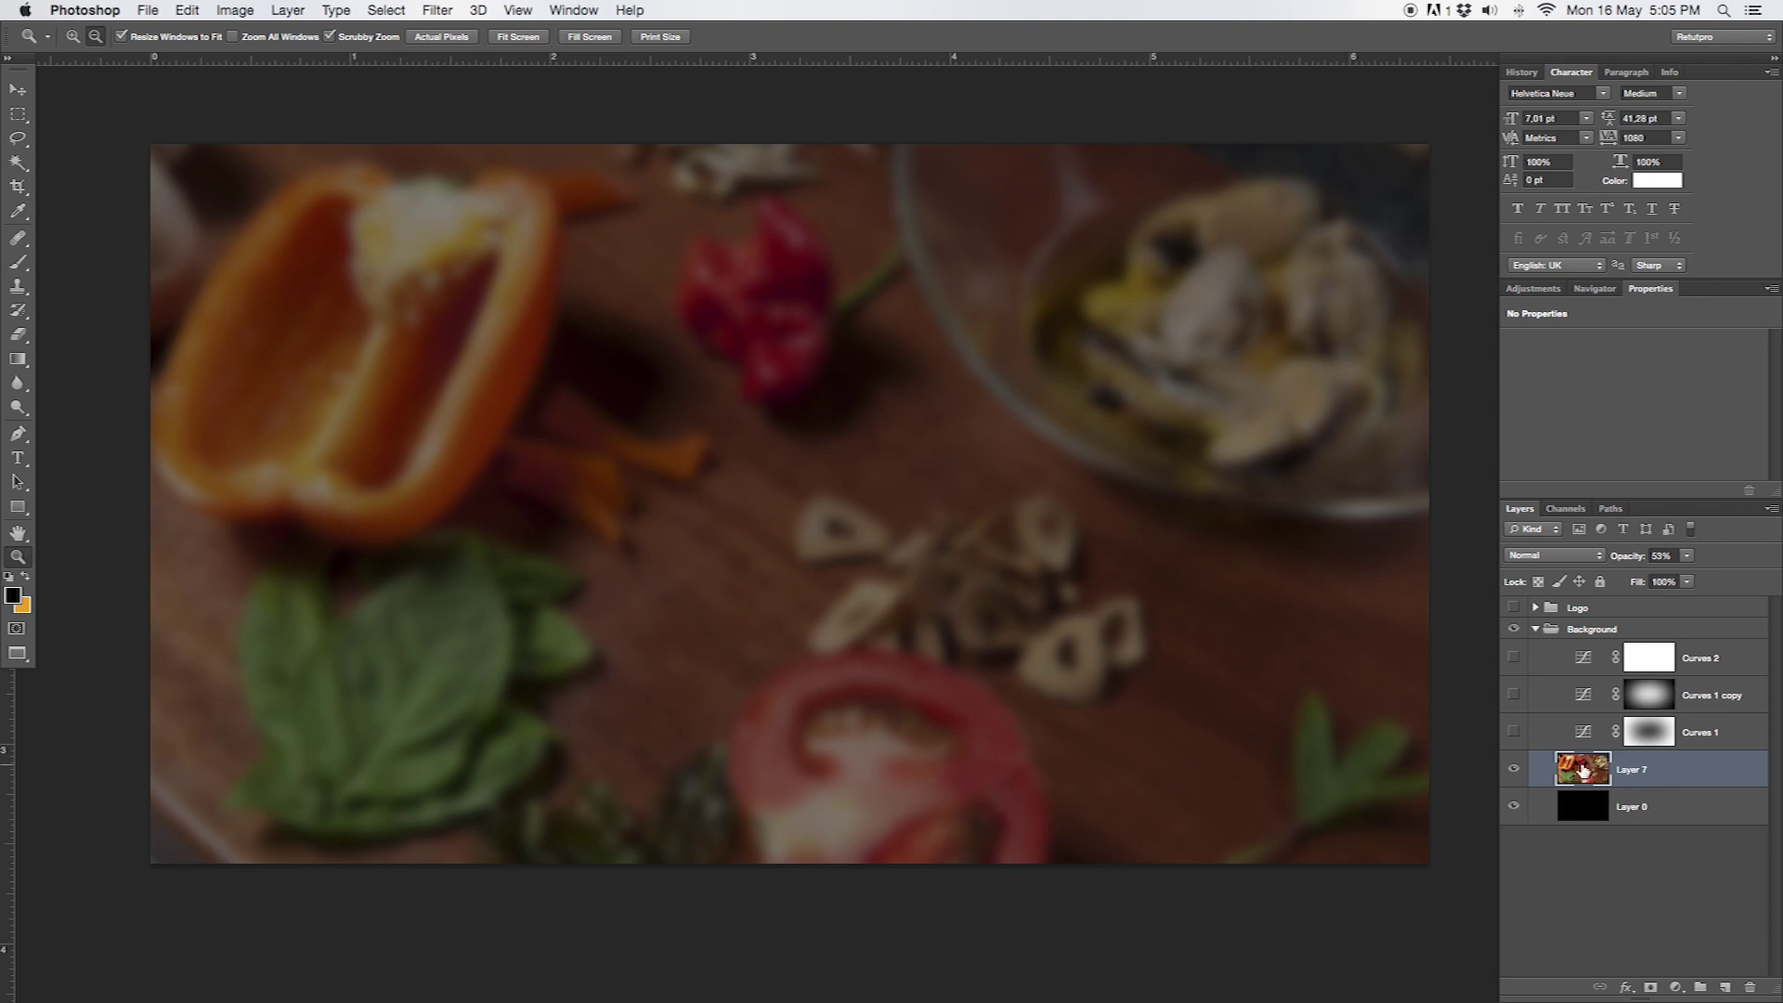
Check the Gaussian Blur settings for Layer 7 without applying the filter
click(436, 11)
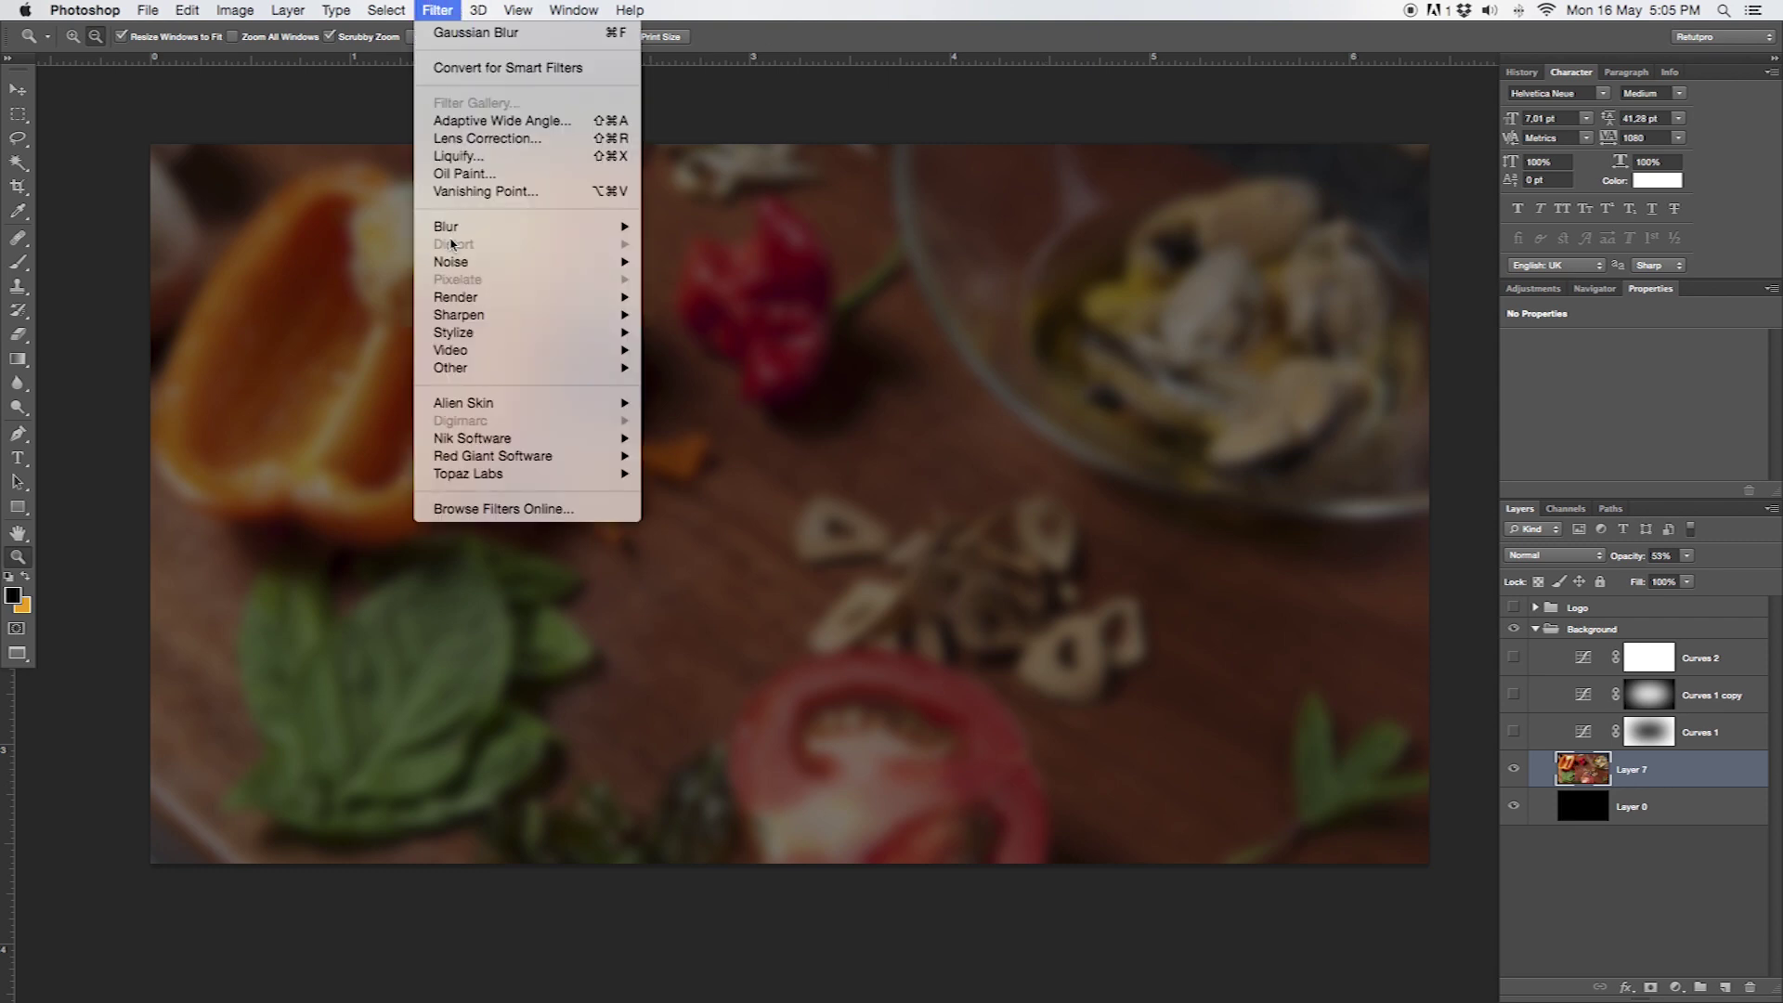
mouse_move(453, 229)
click(735, 351)
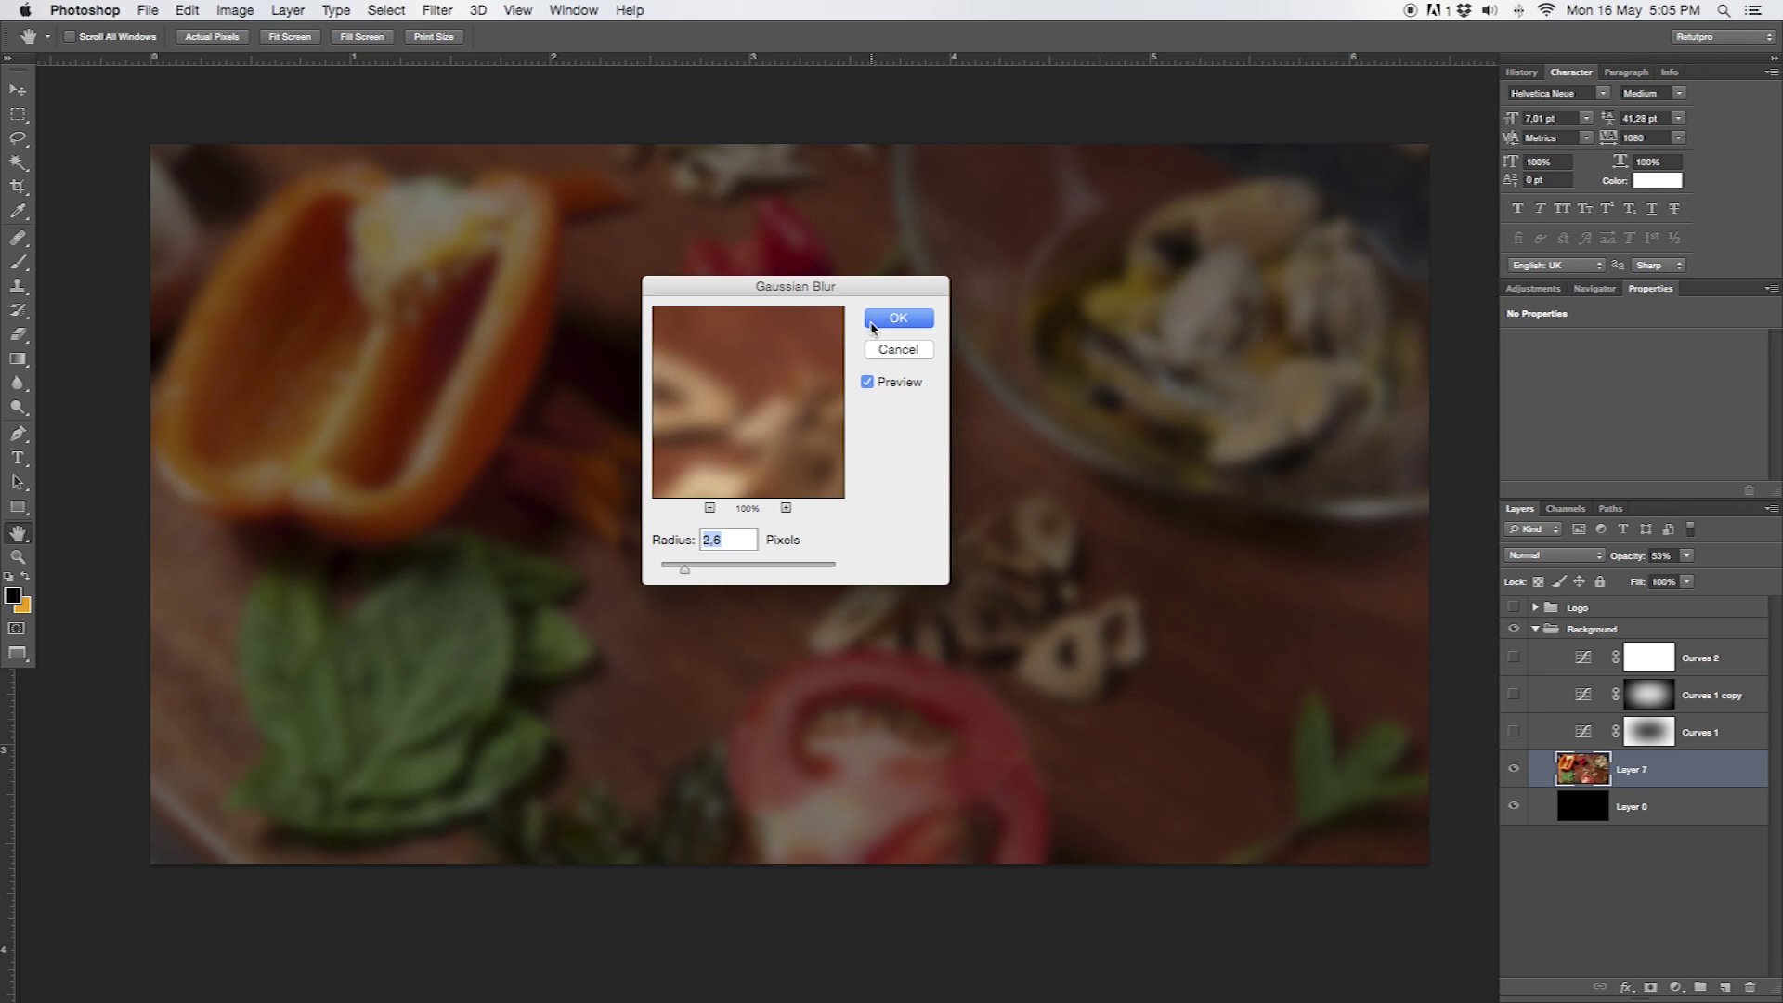
click(887, 348)
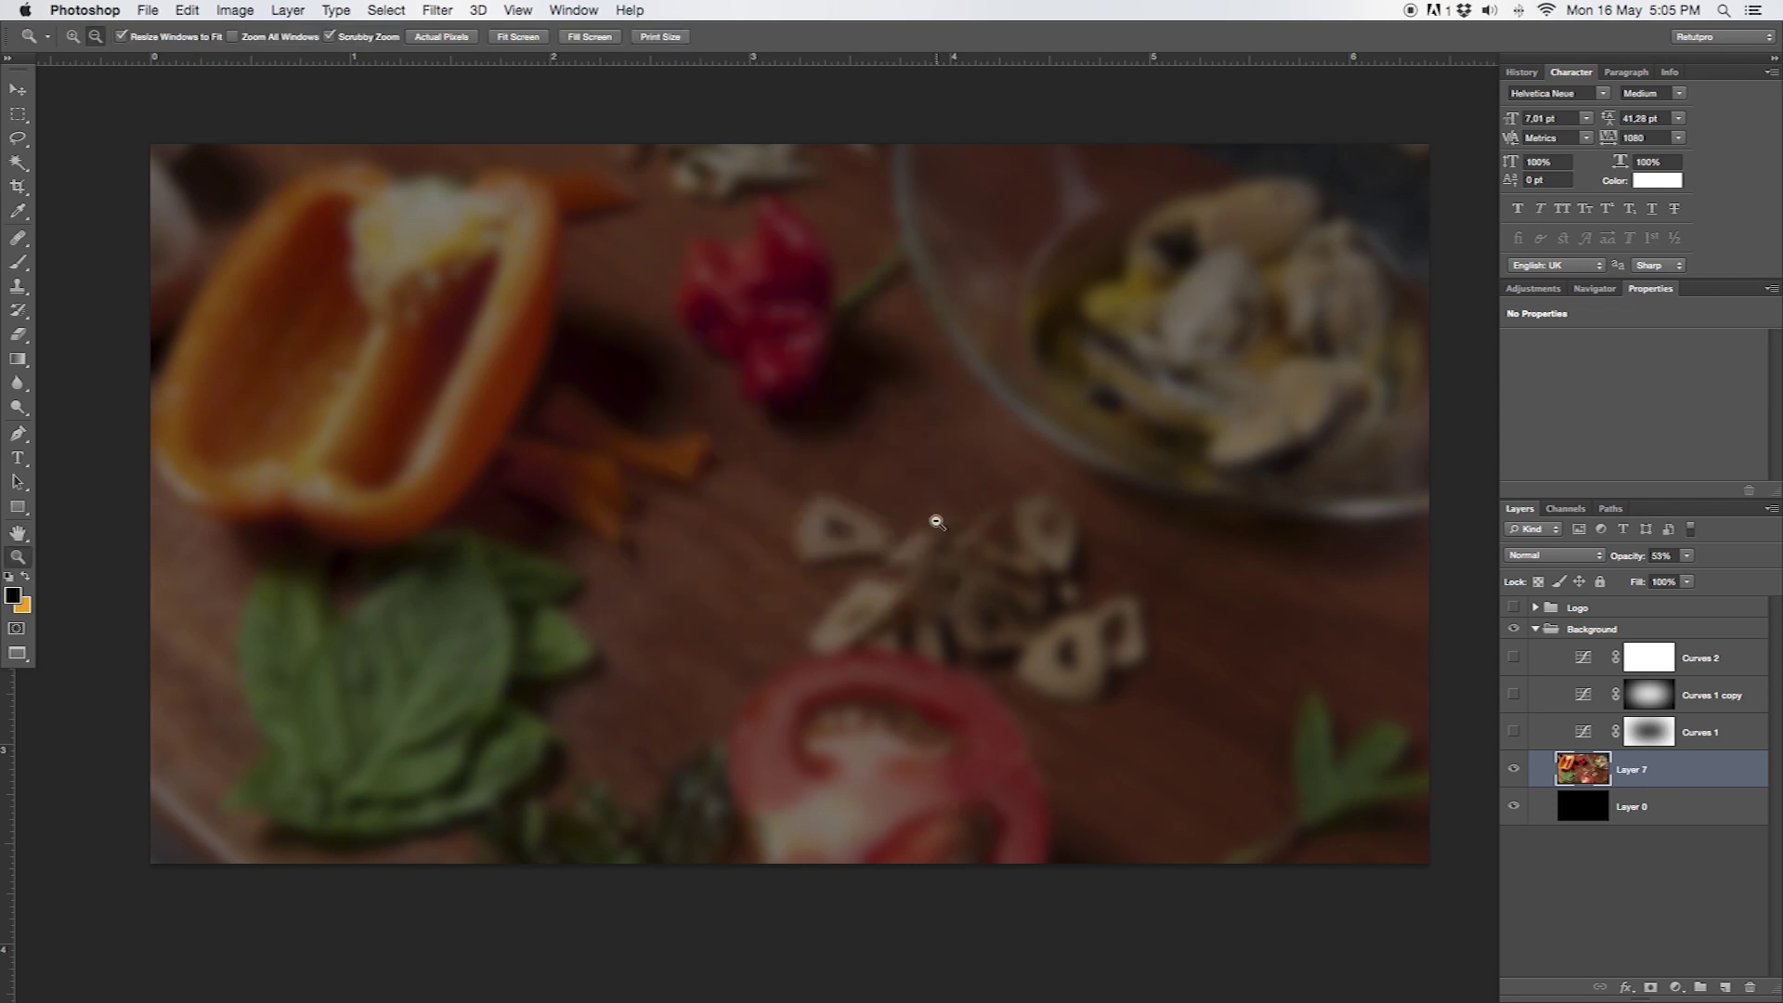
Briefly preview the Logo group over the darkened photo, and show and select the Curves 1 adjustment layer
click(1514, 608)
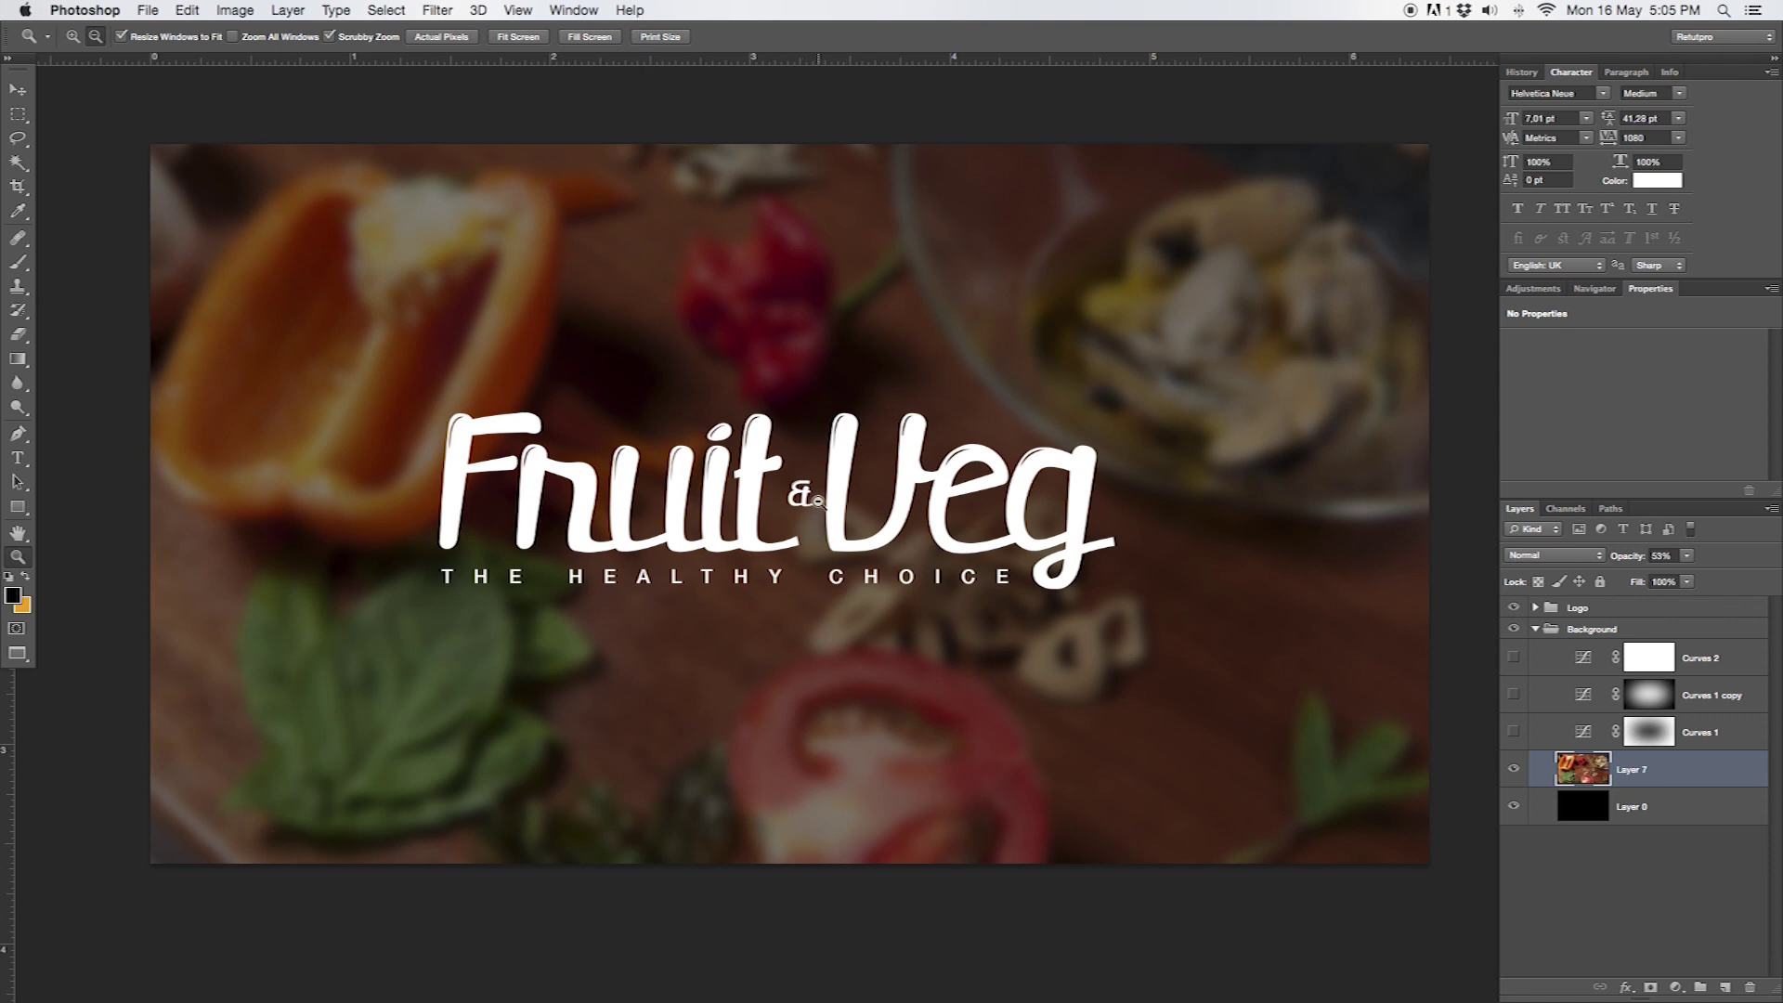
click(1513, 607)
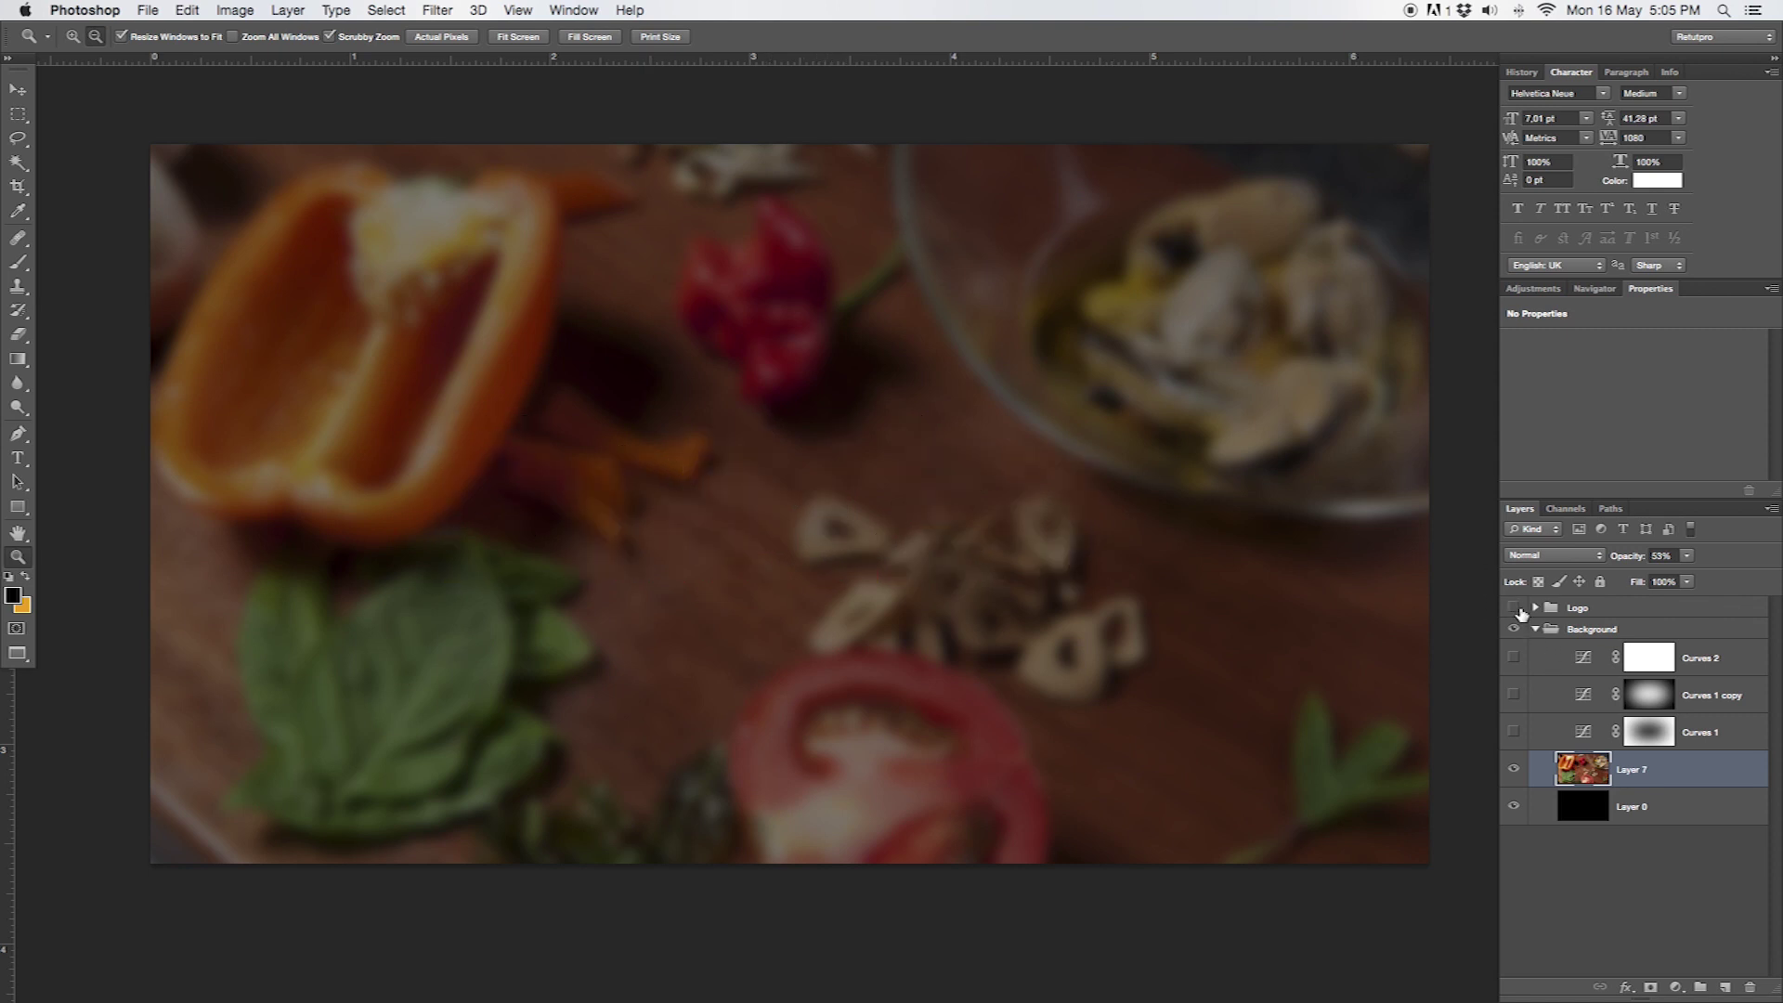
click(1515, 731)
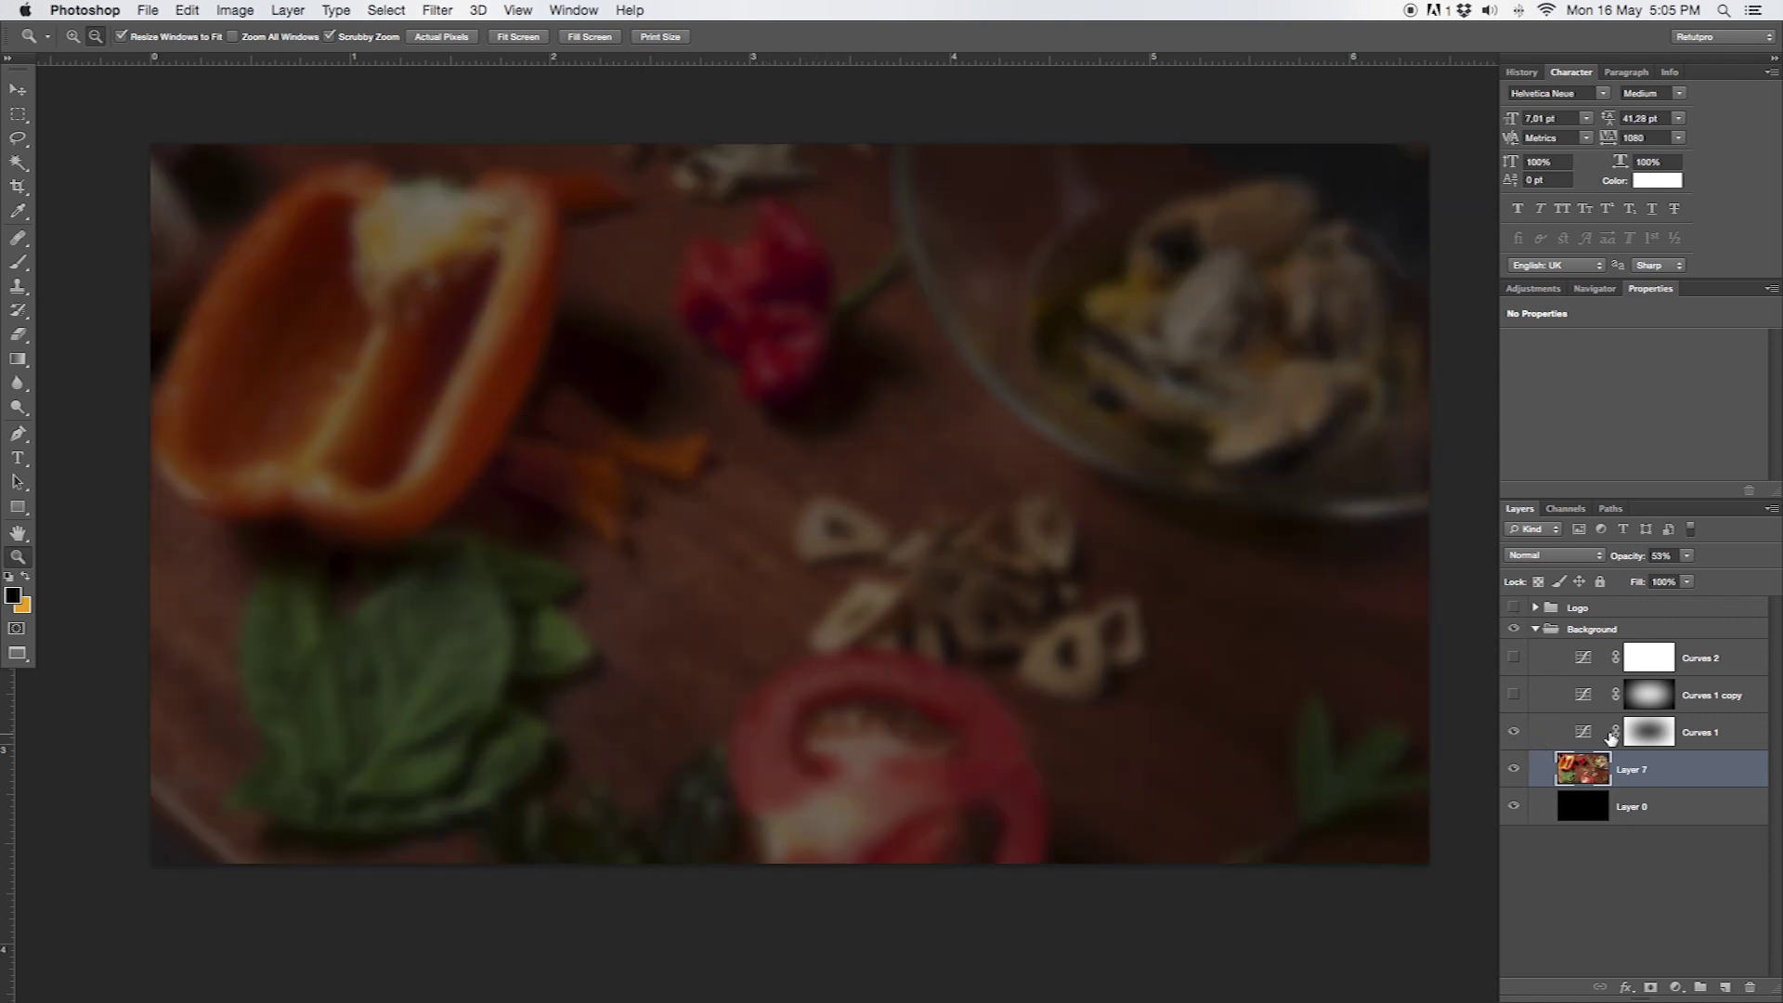
click(1593, 732)
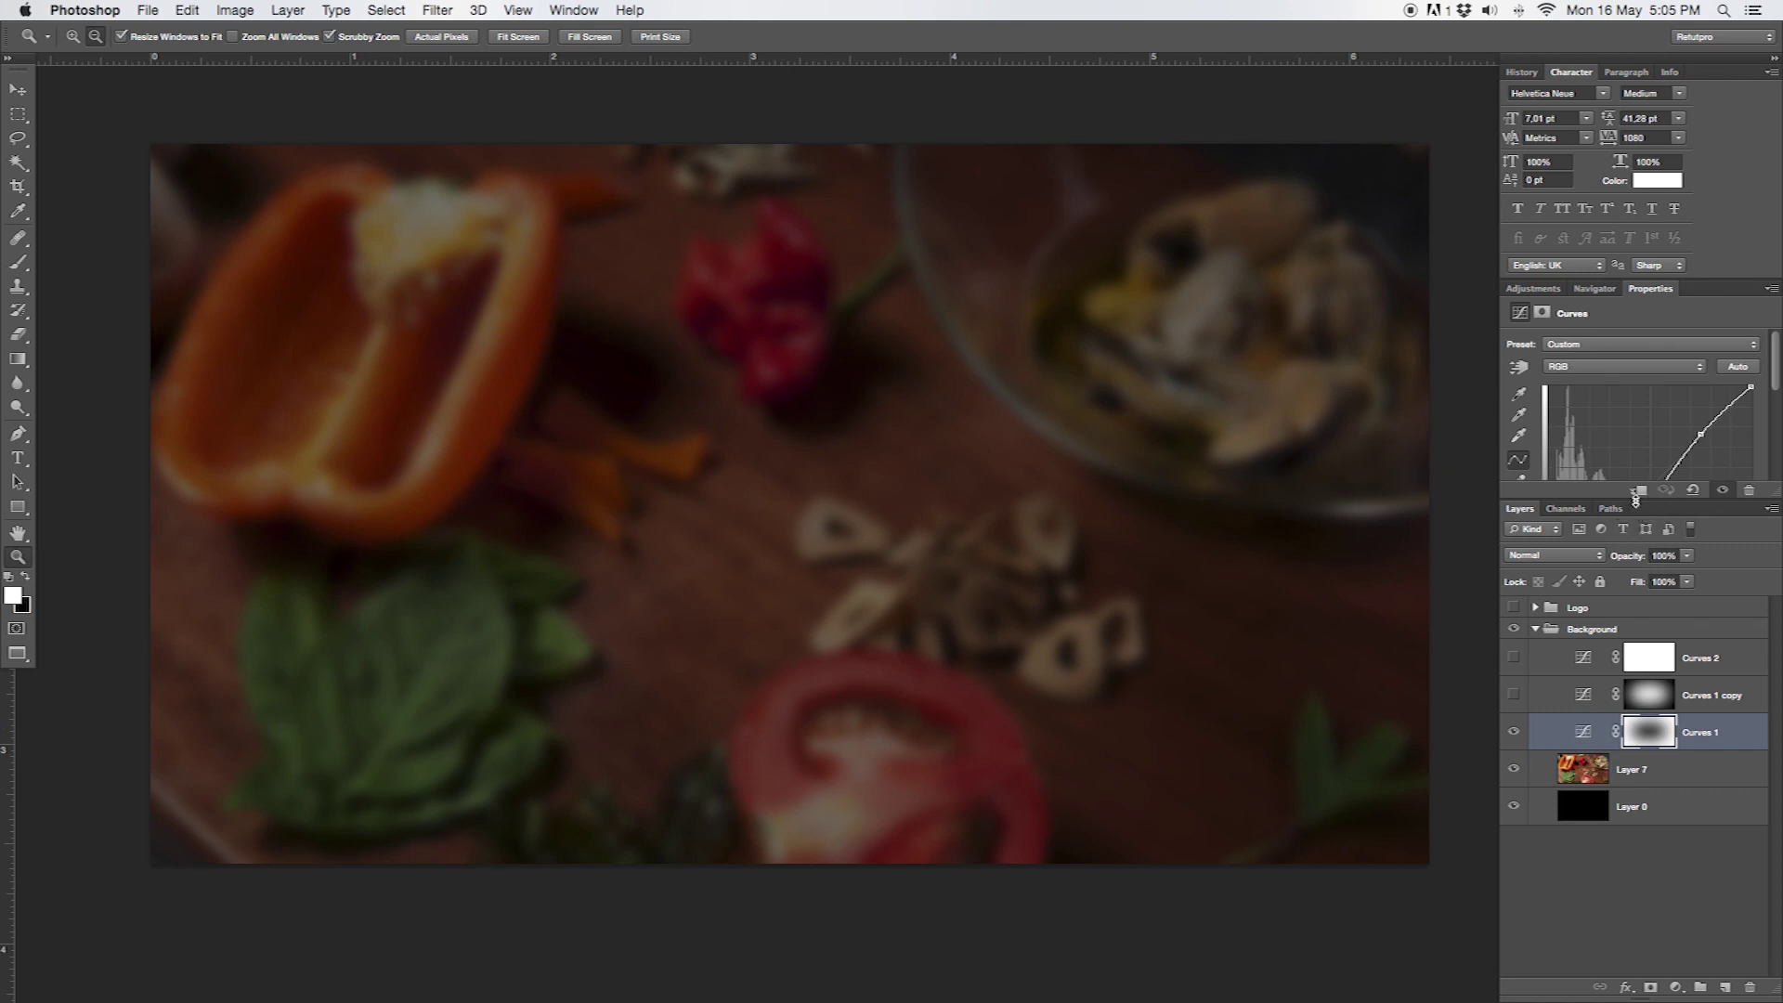
Raise Layer 7 to 100% opacity, compare the photo with and without Curves 1, and restore the opacity to 53%
click(1596, 774)
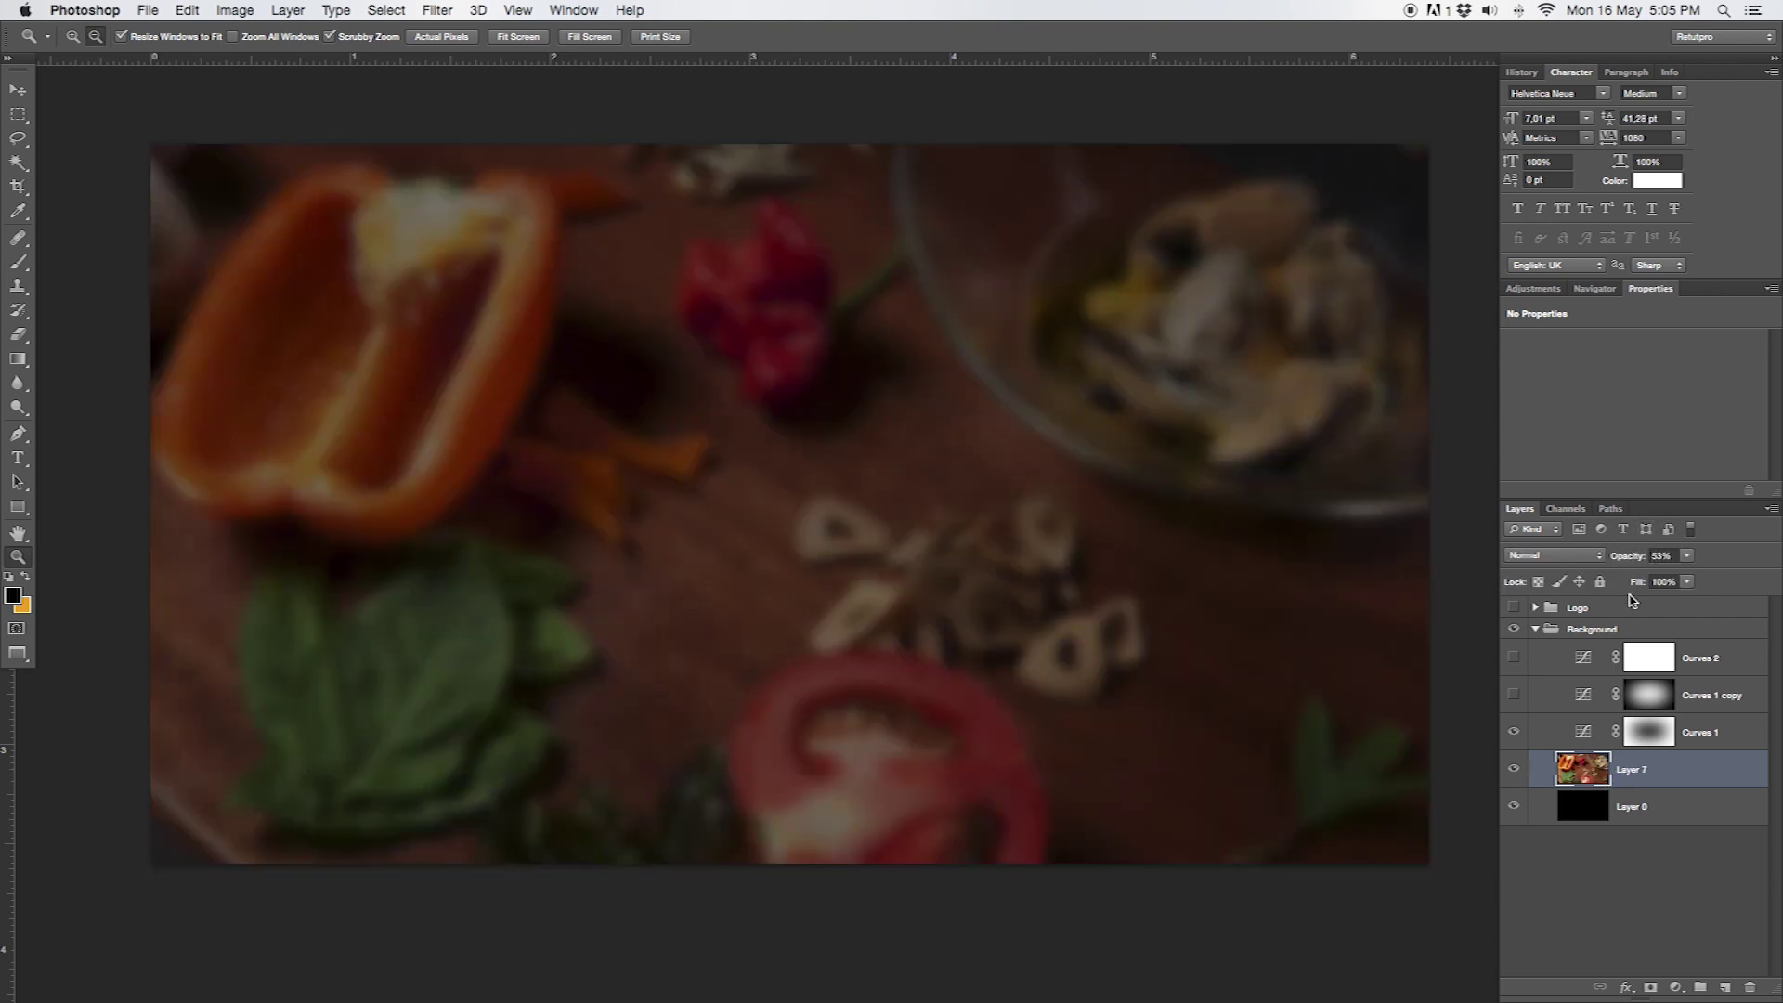
click(1672, 555)
click(1515, 769)
click(1514, 768)
drag(1633, 558, 1775, 578)
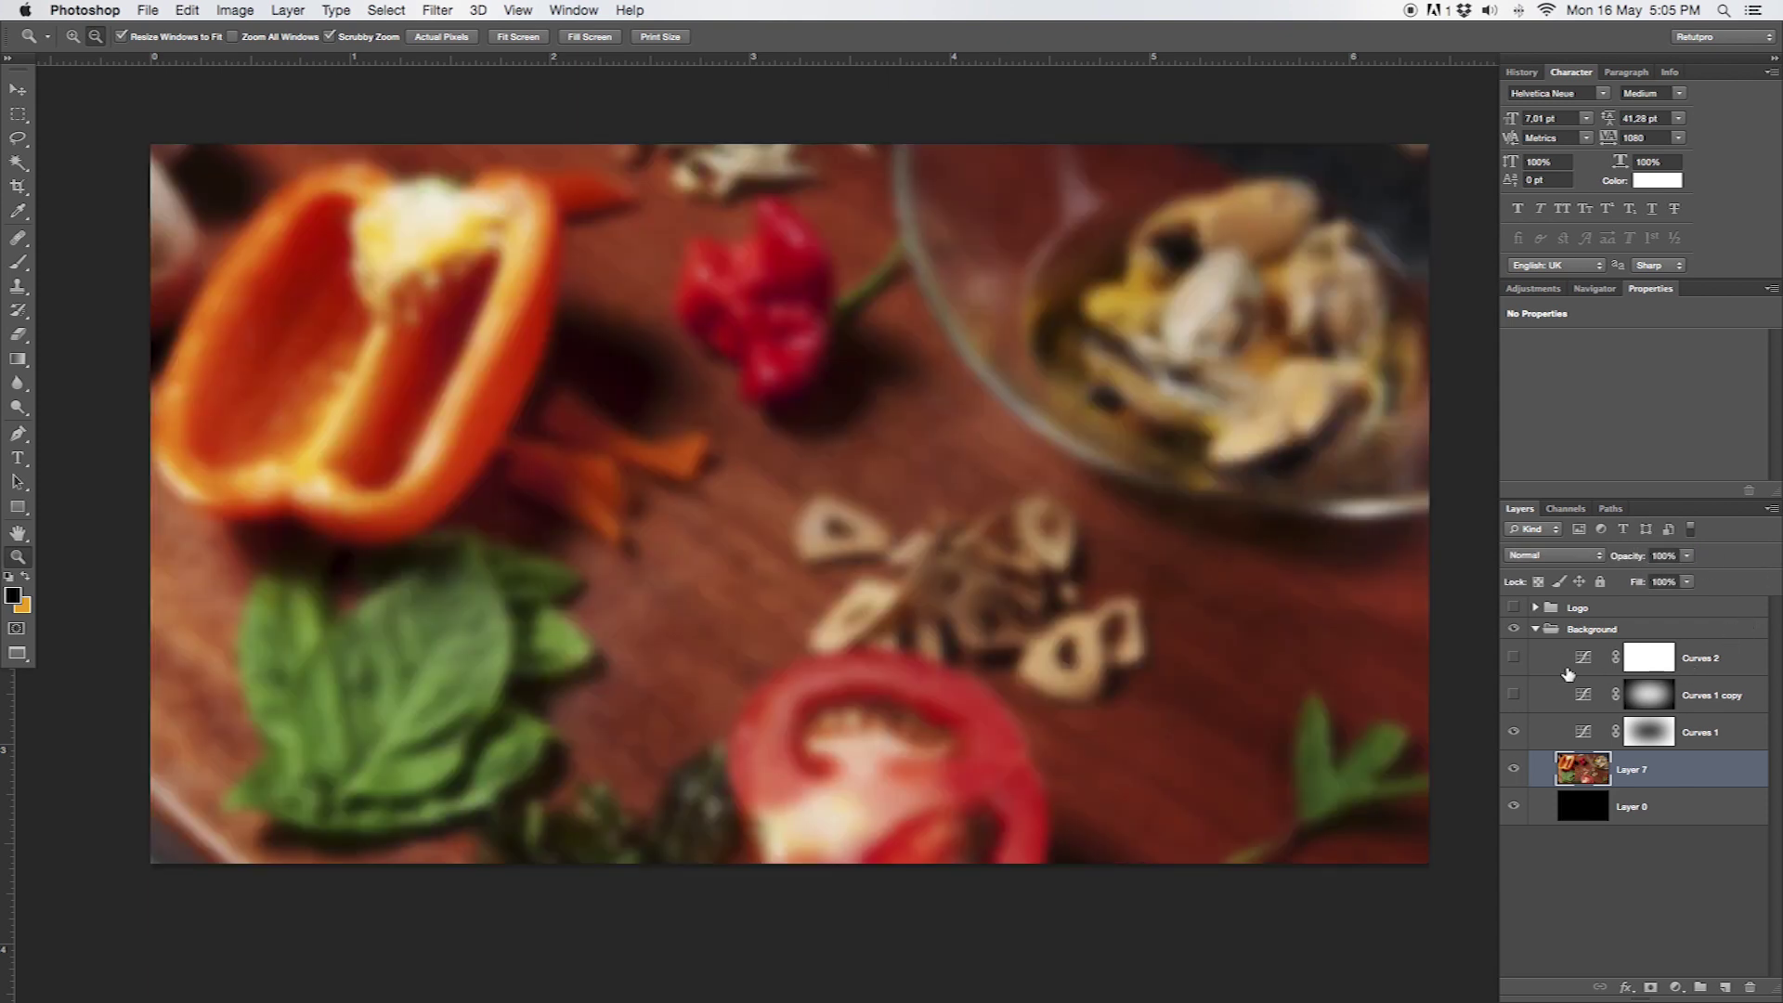
click(1514, 732)
click(1516, 731)
click(1660, 556)
text(53)
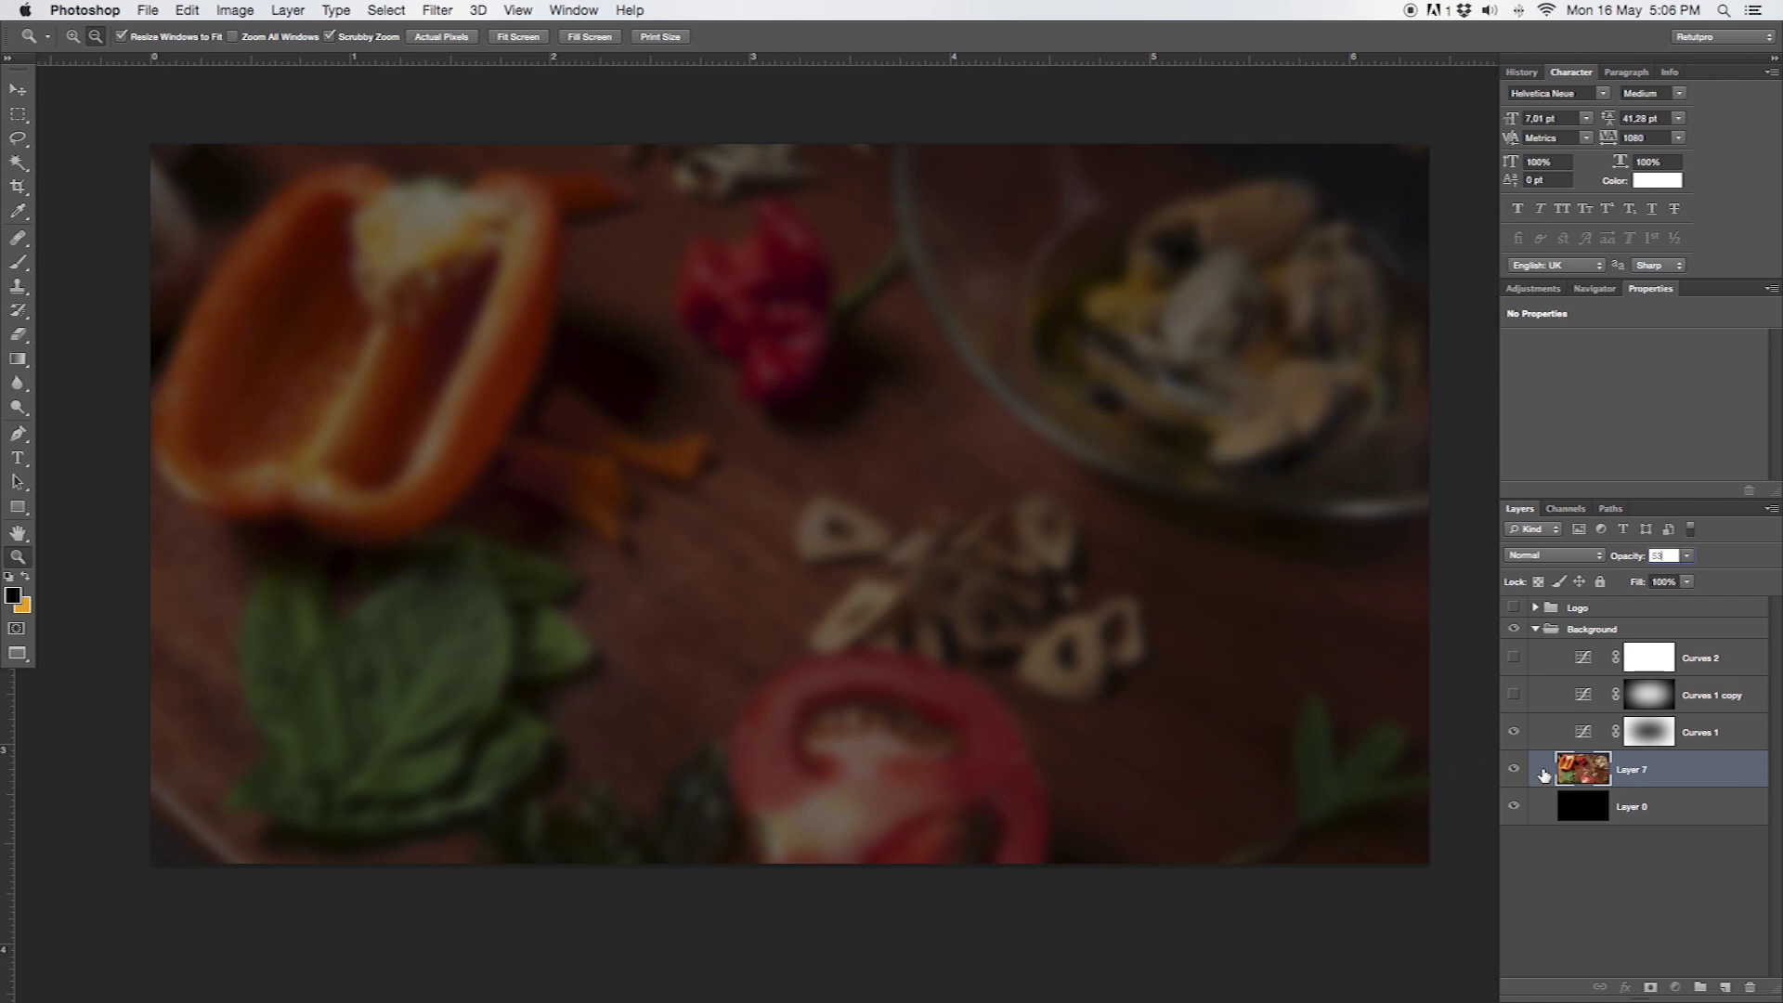
Select Curves 1 and compare the photo's darkened edges with the adjustment off and on
click(1570, 734)
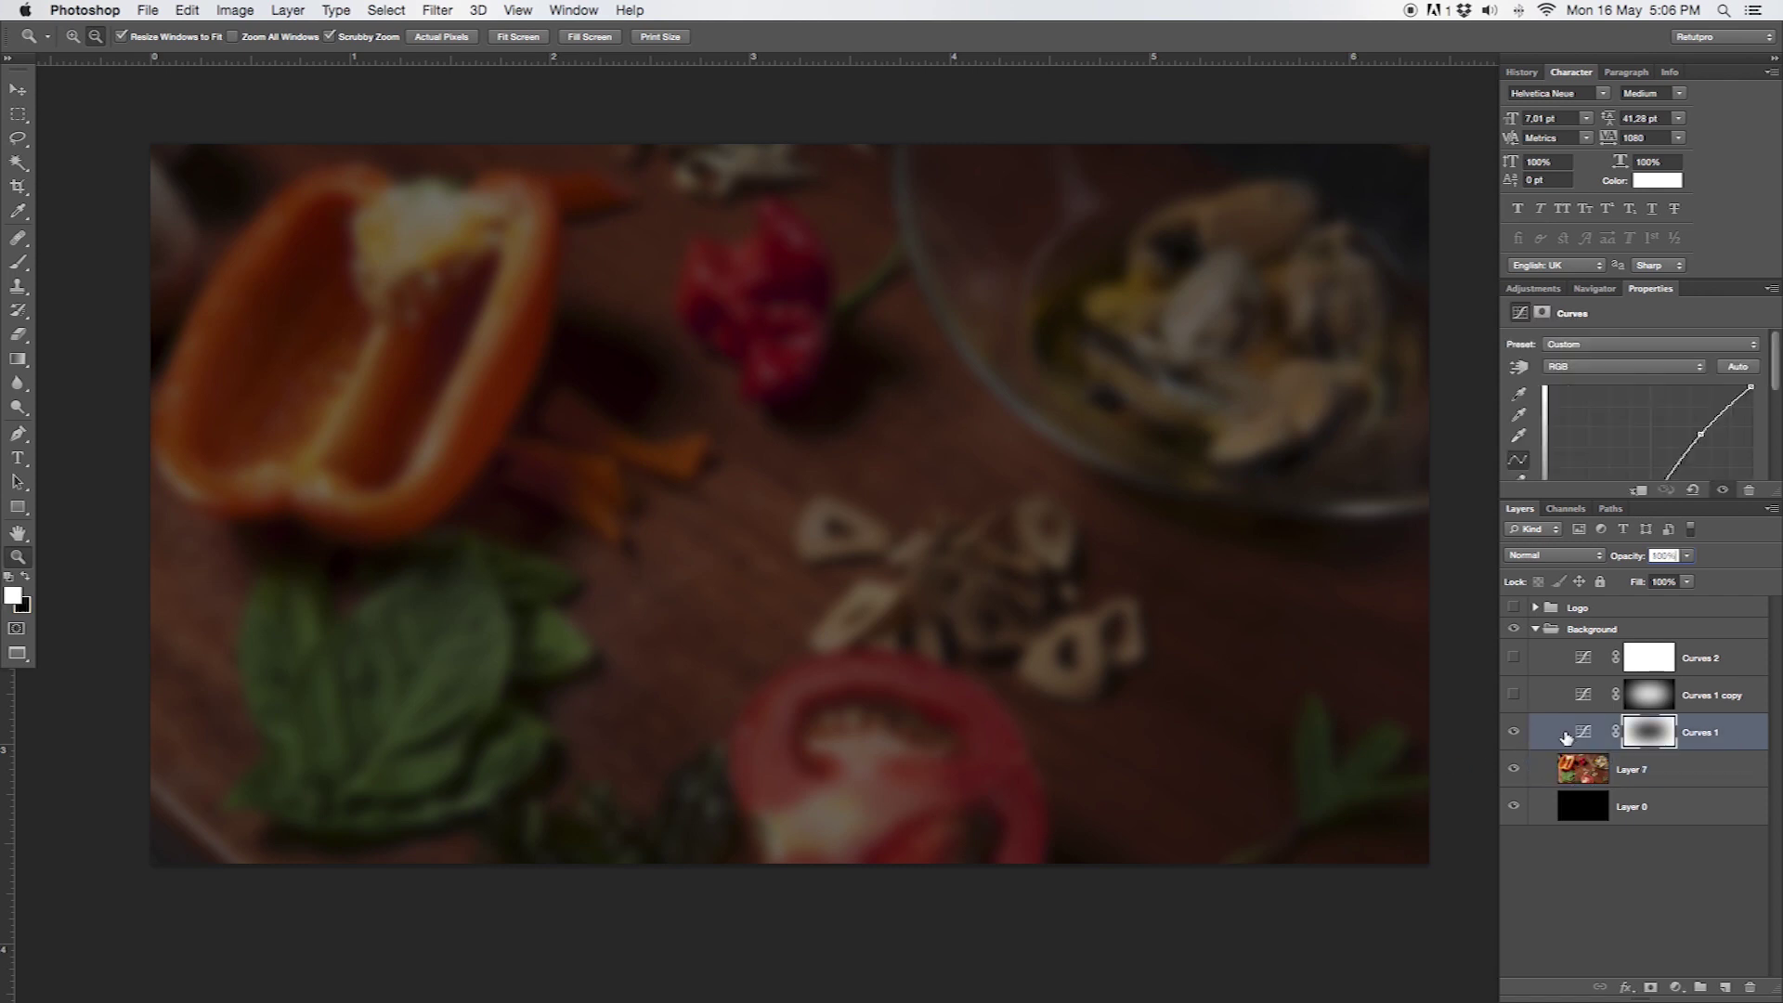
click(1513, 731)
click(1513, 732)
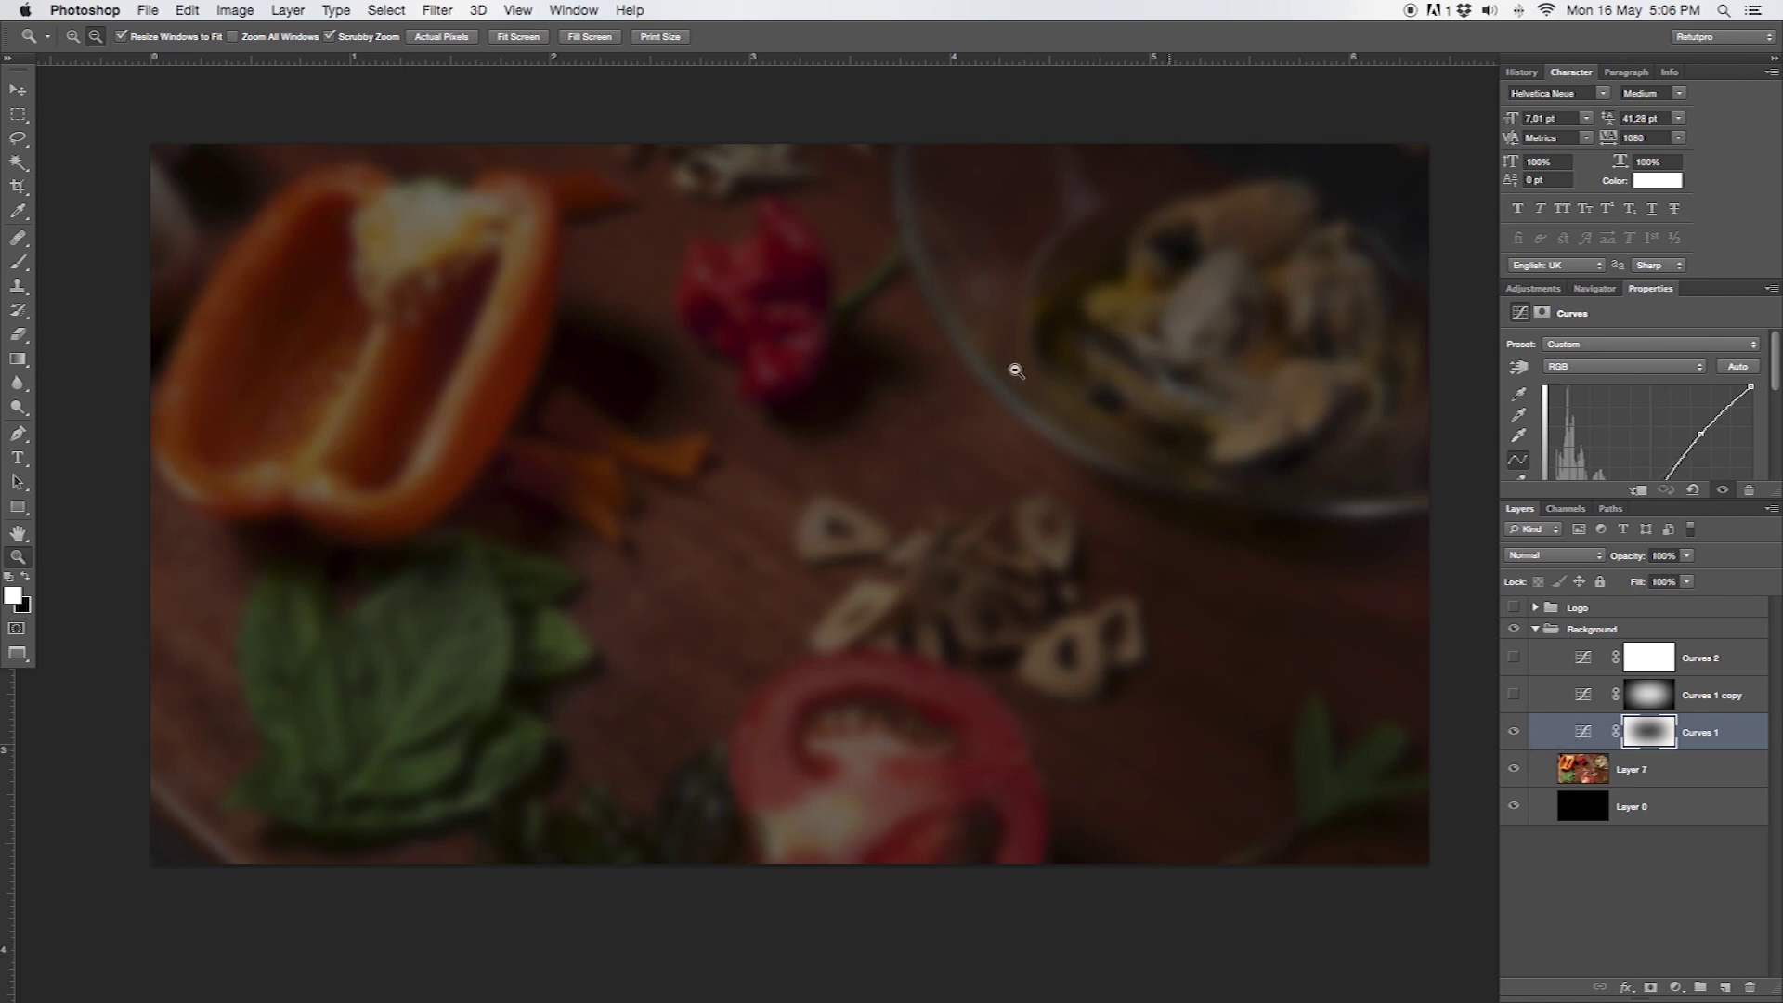
Examine the marquee tool variants and the commands available for modifying a selection
click(30, 123)
drag(30, 124, 65, 138)
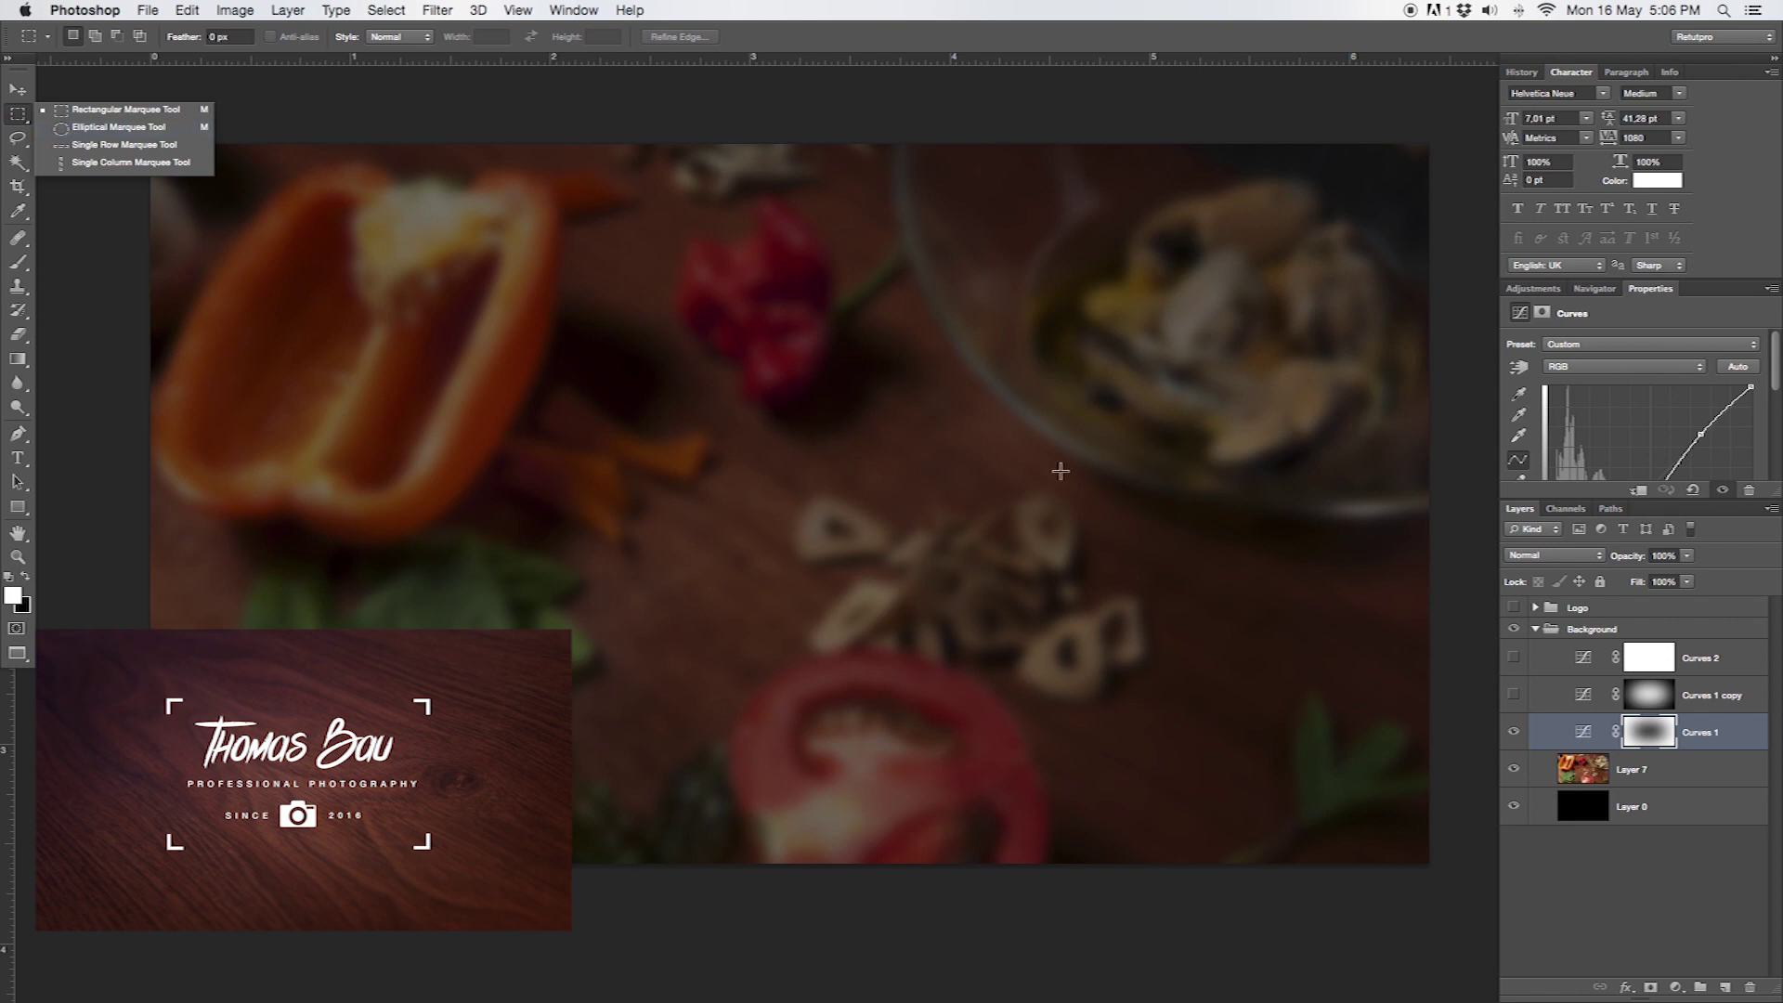
click(436, 10)
mouse_move(387, 9)
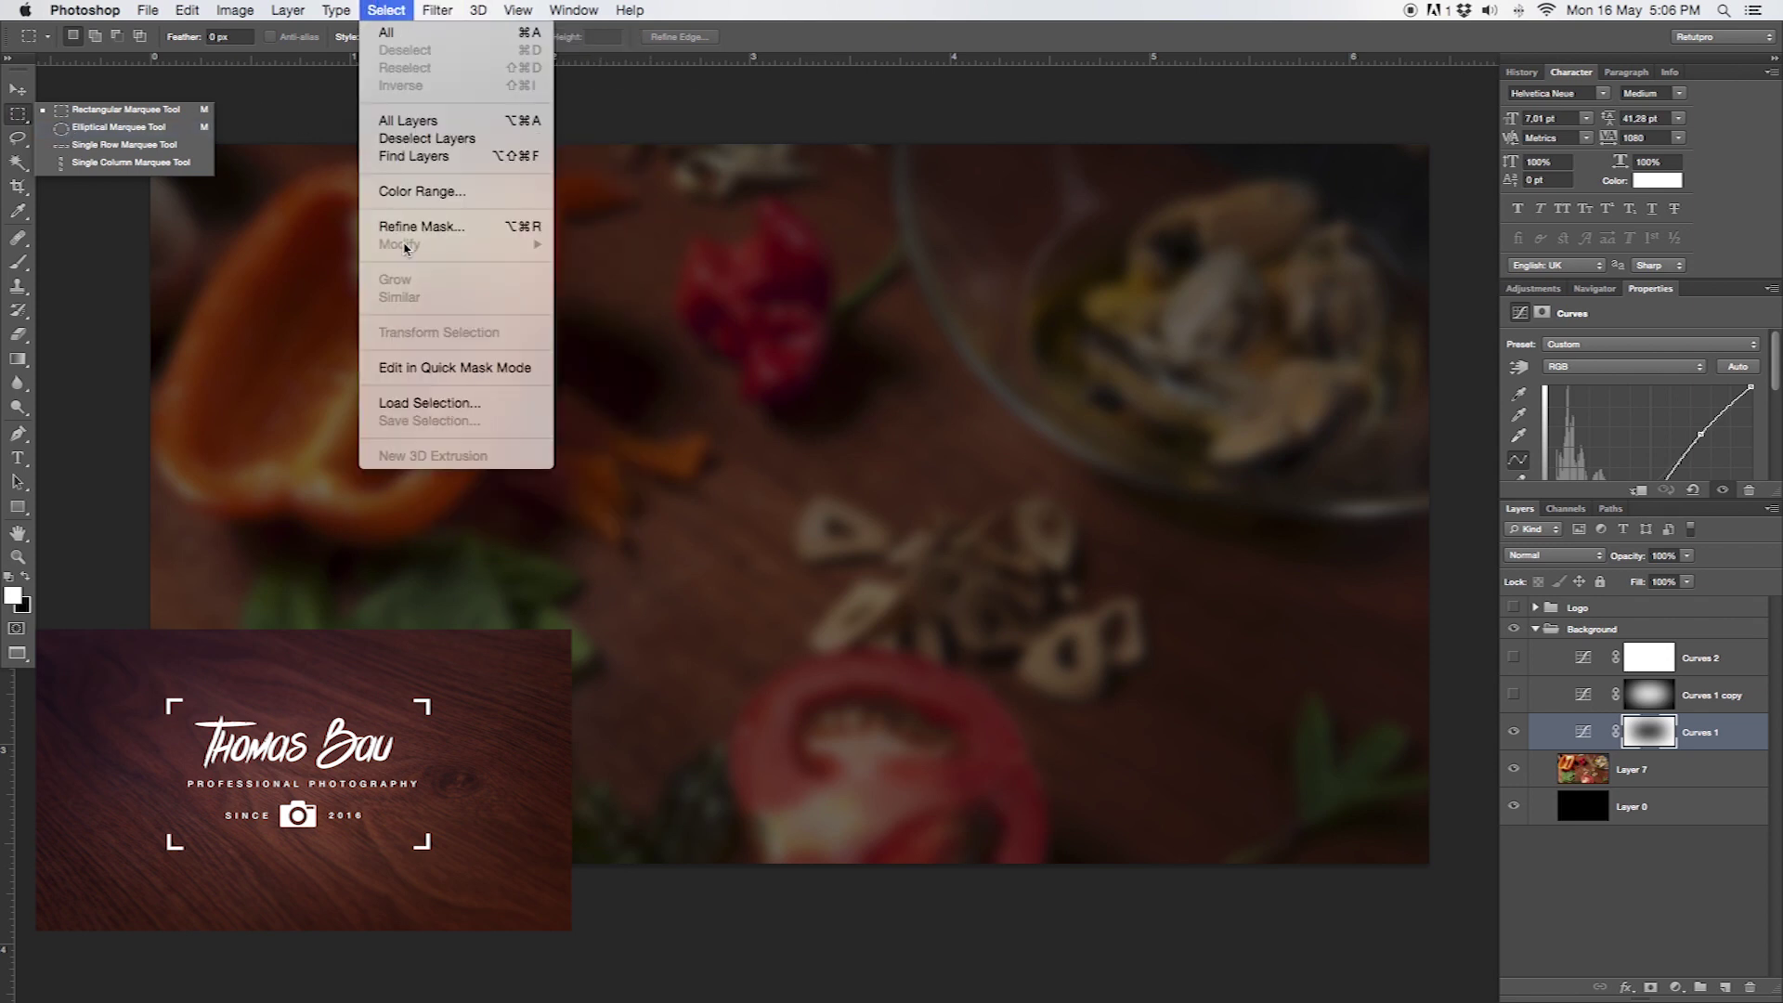
click(631, 130)
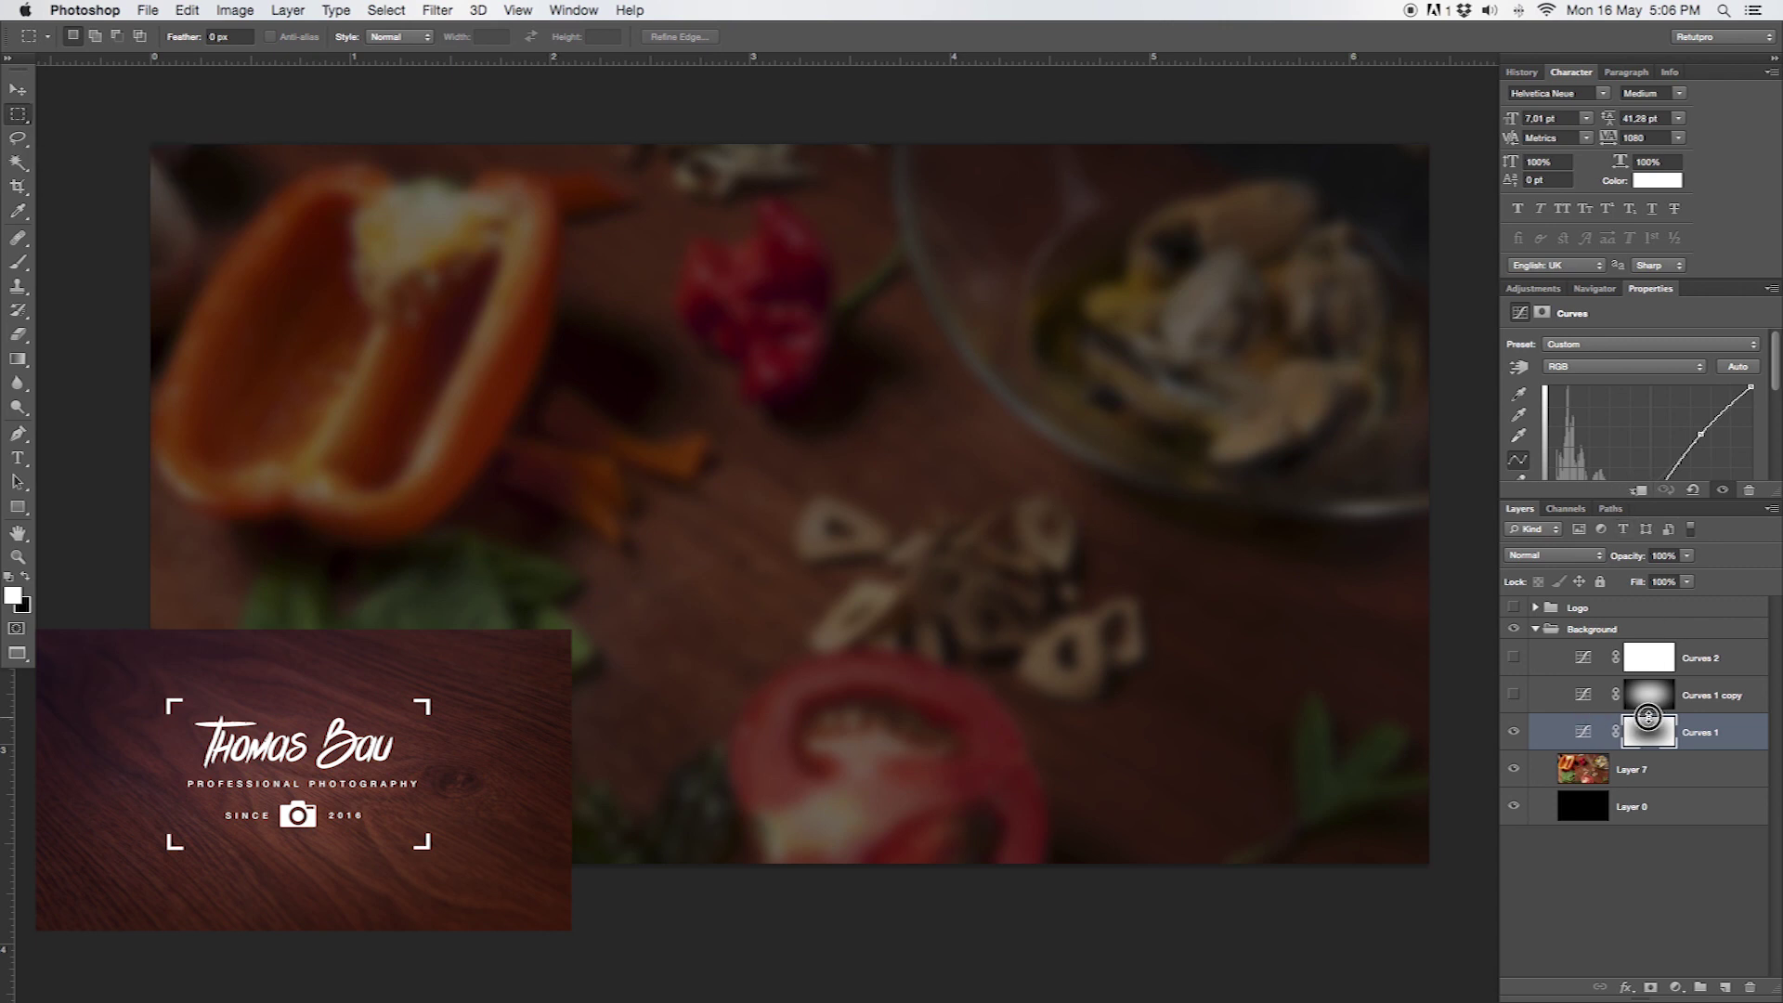
Enlarge the curve display to reveal the whole Curves 1 graph, and select its lower control point
drag(1625, 499, 1649, 661)
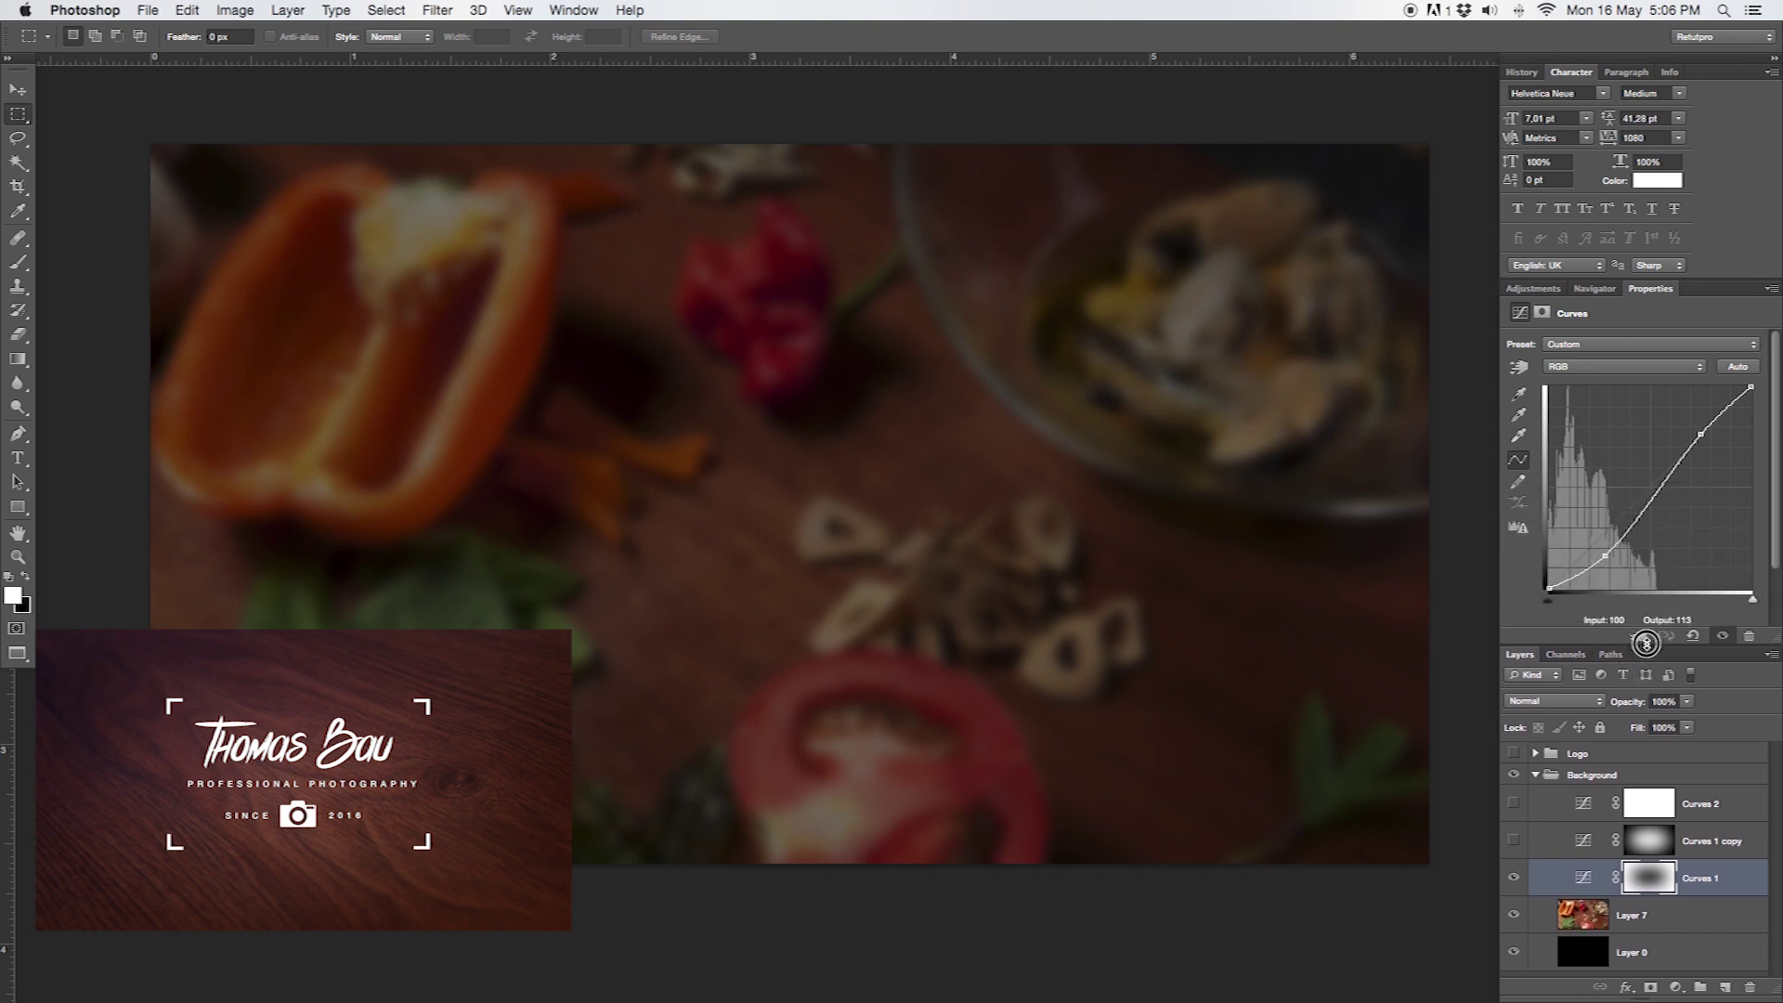
scroll(1746, 493, down, 1)
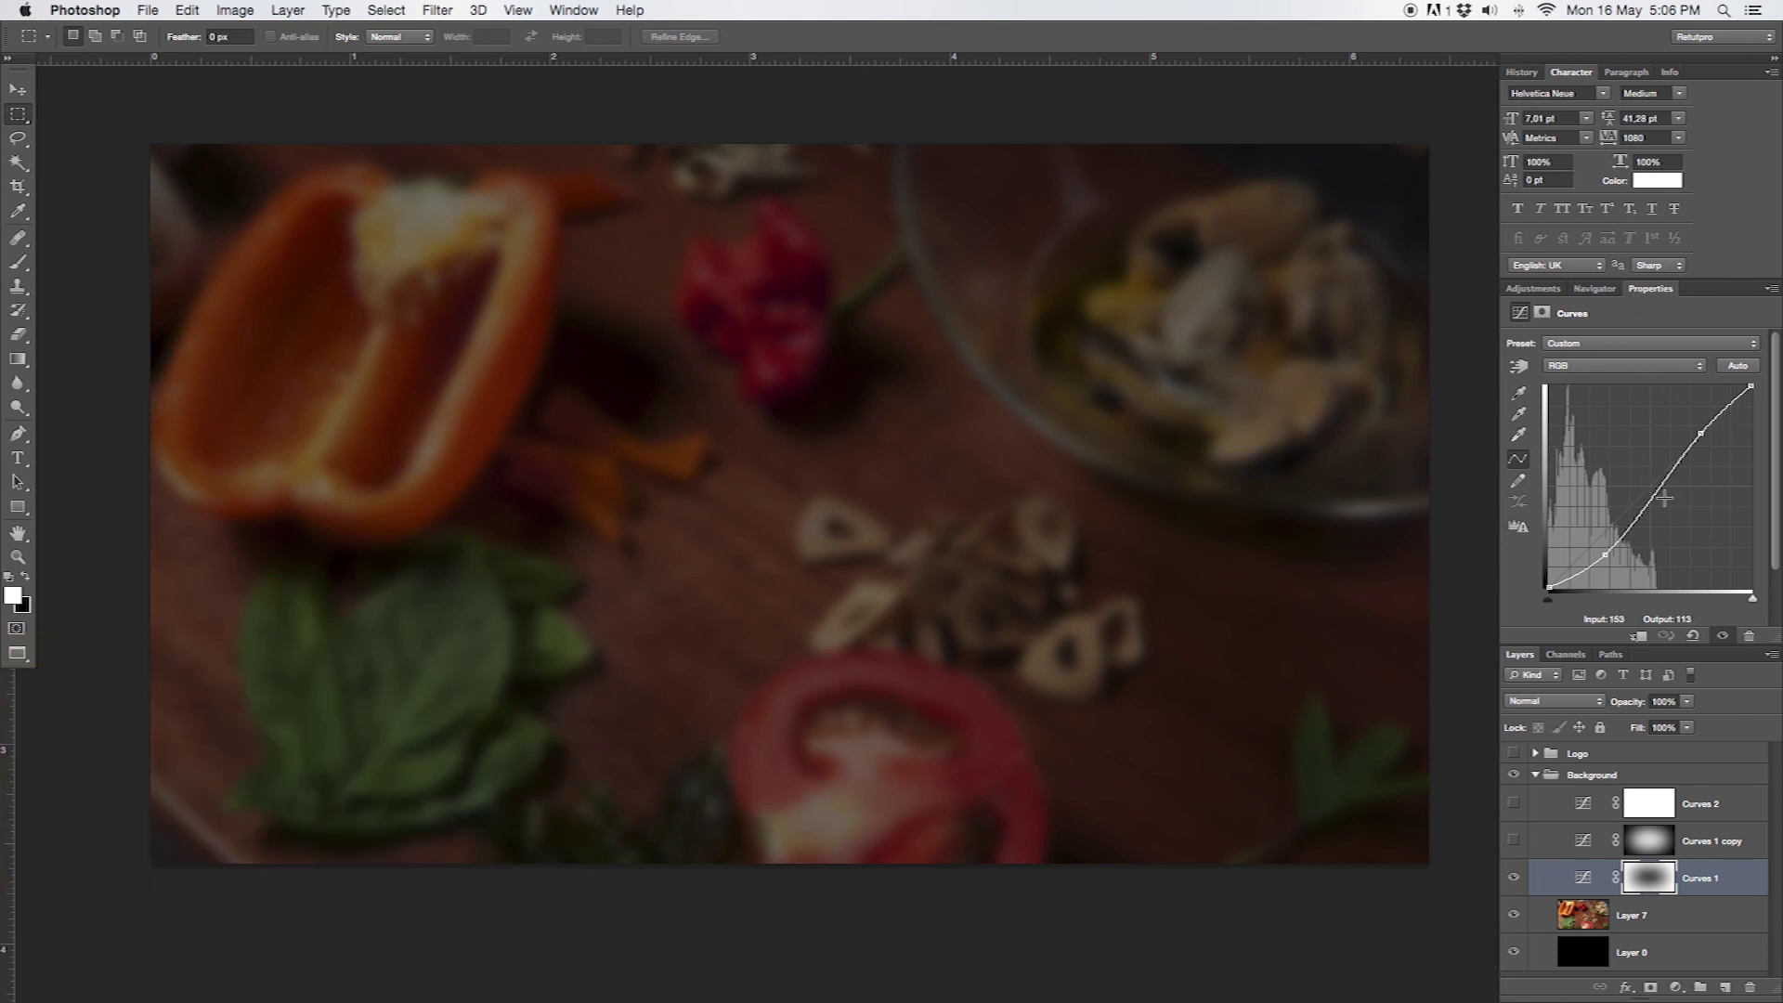
scroll(1769, 435, down, 2)
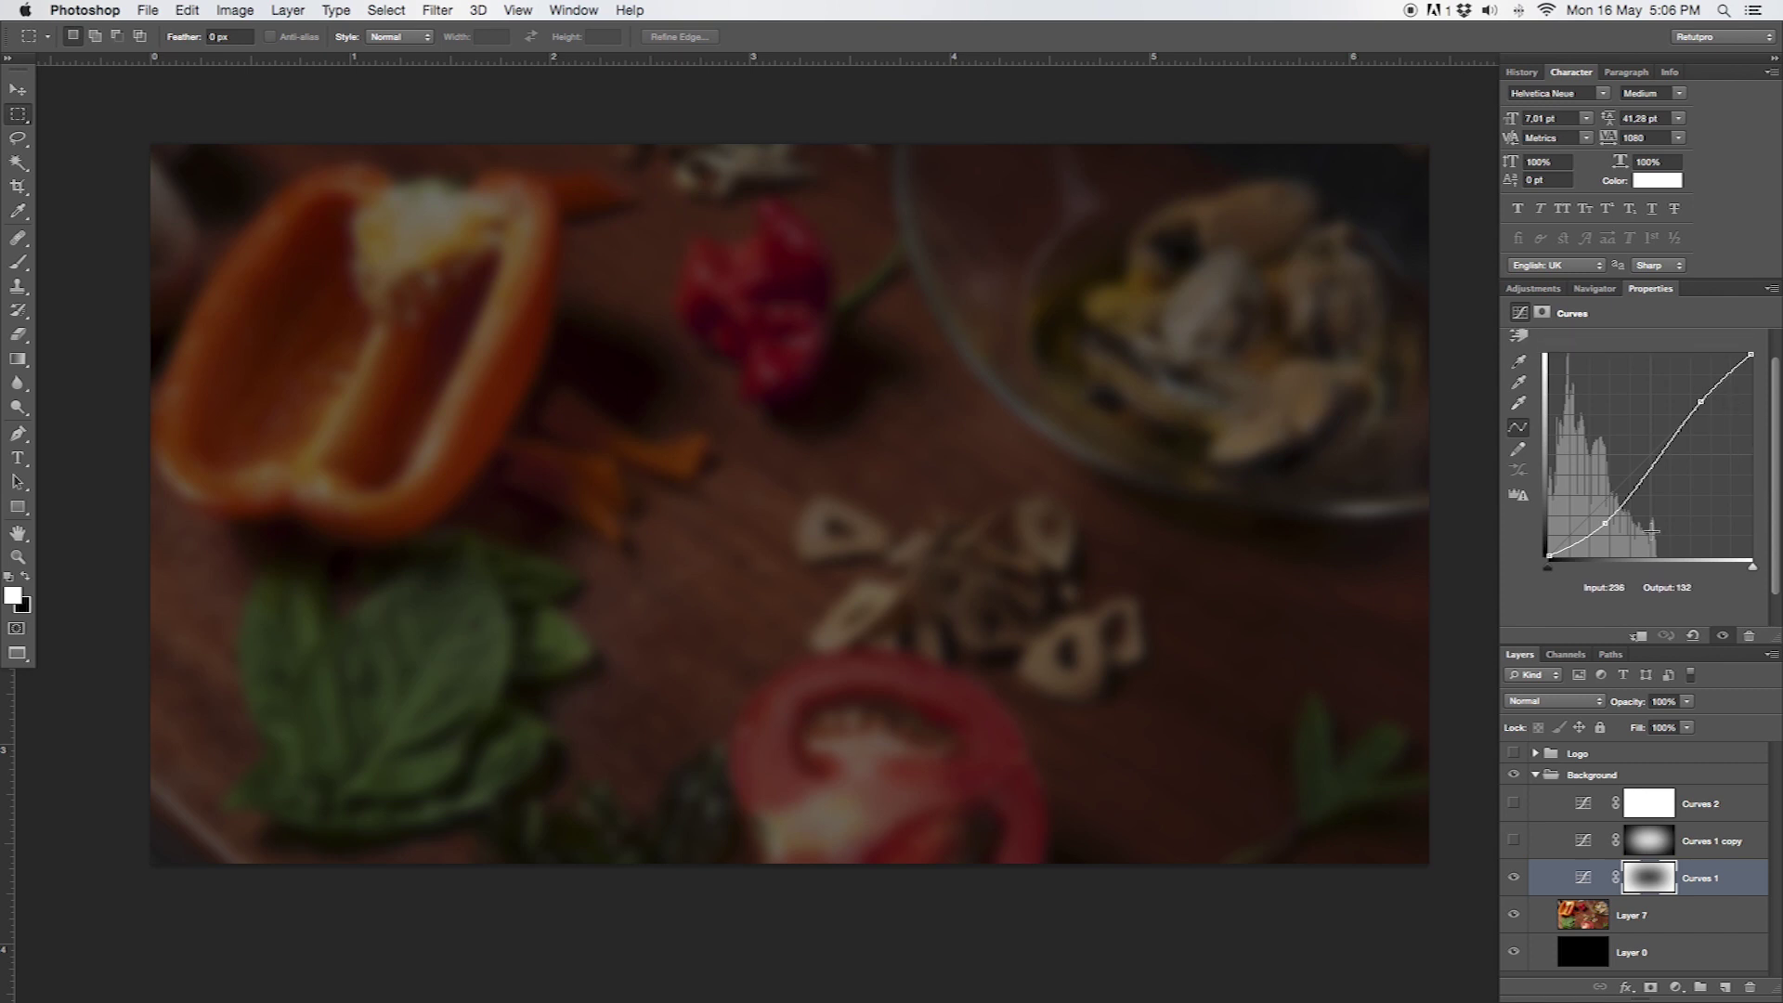
drag(1602, 525, 1606, 526)
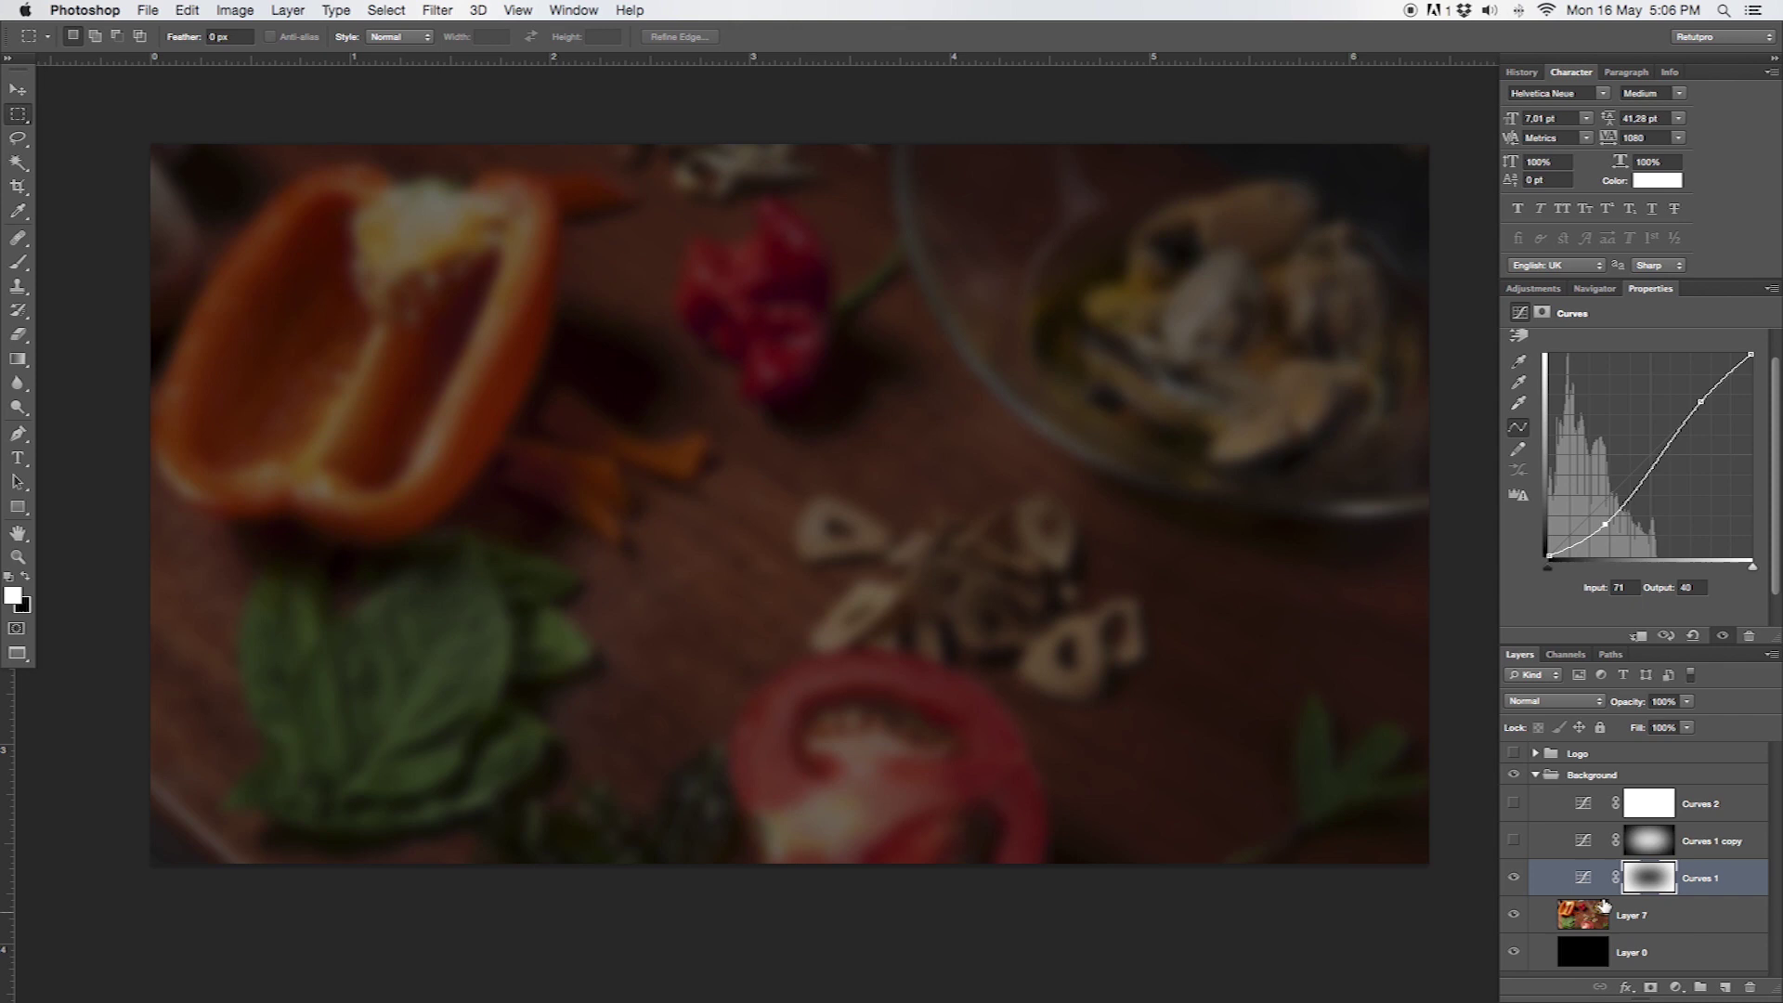
Select and show the Curves 1 copy layer, comparing the brightened centre with the adjustment off and on
click(1554, 847)
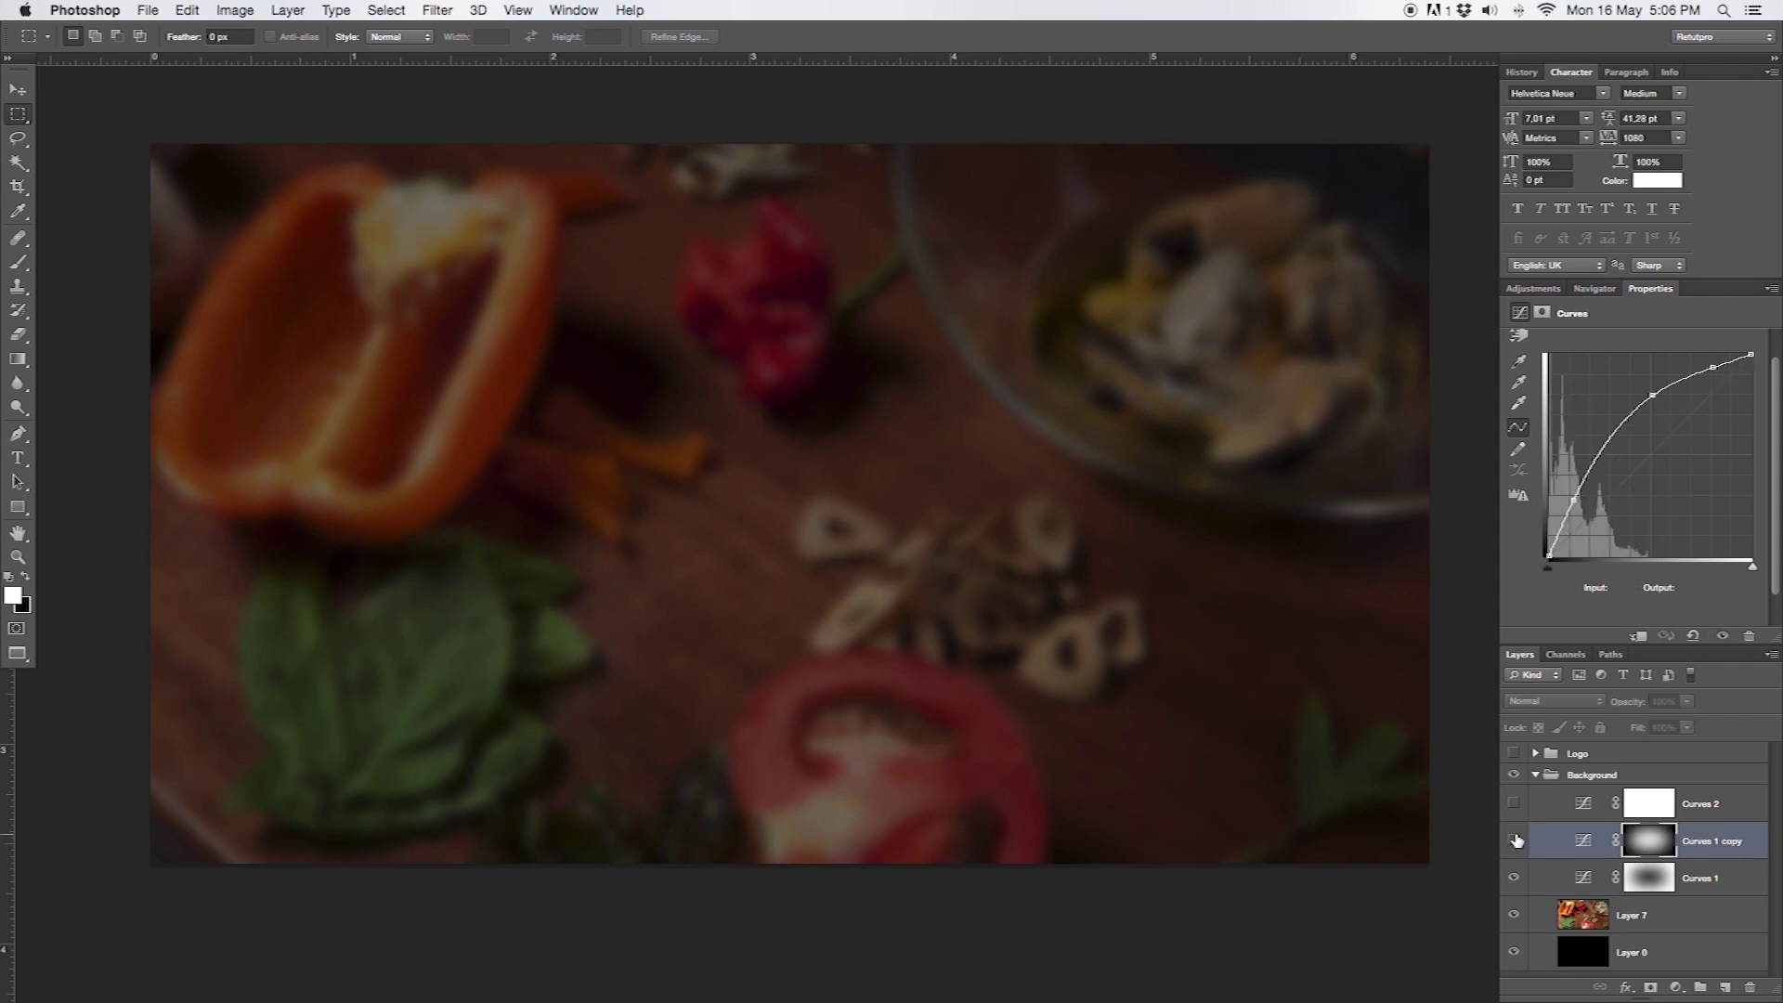
click(1514, 840)
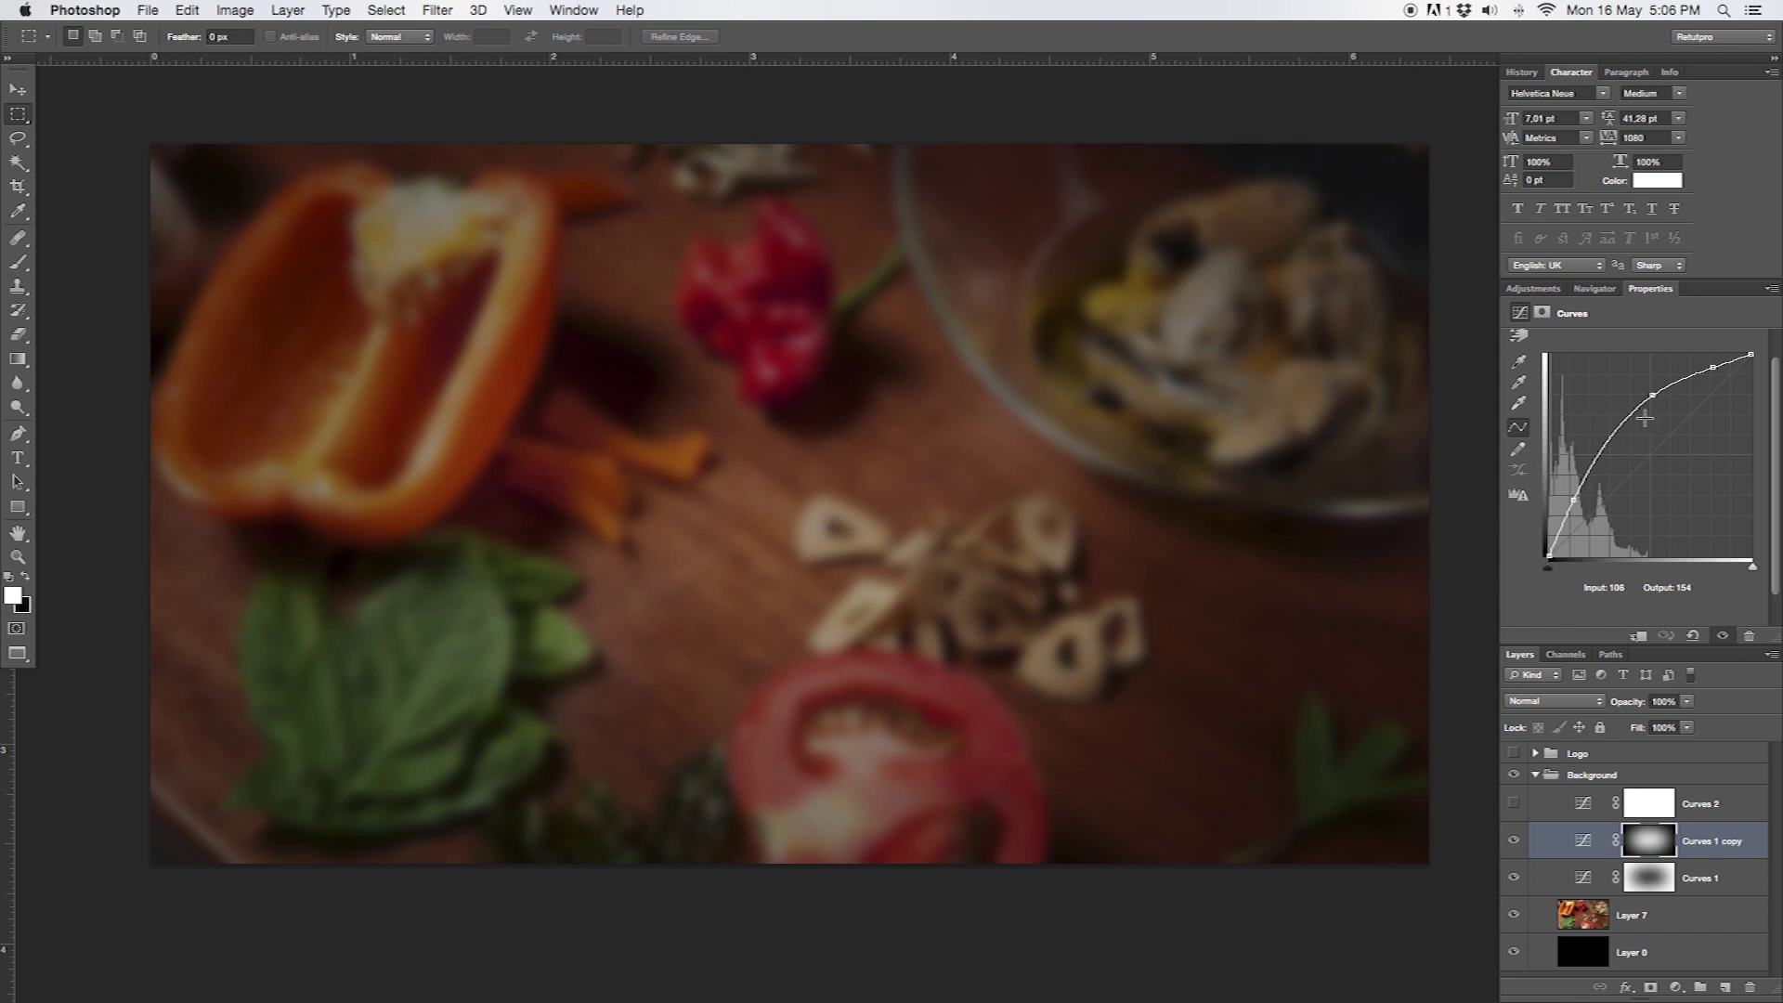
click(1512, 840)
click(1512, 840)
click(1513, 841)
click(1512, 841)
Select and show the Curves 2 layer, and inspect the upper and lower control points of its curve
click(1523, 803)
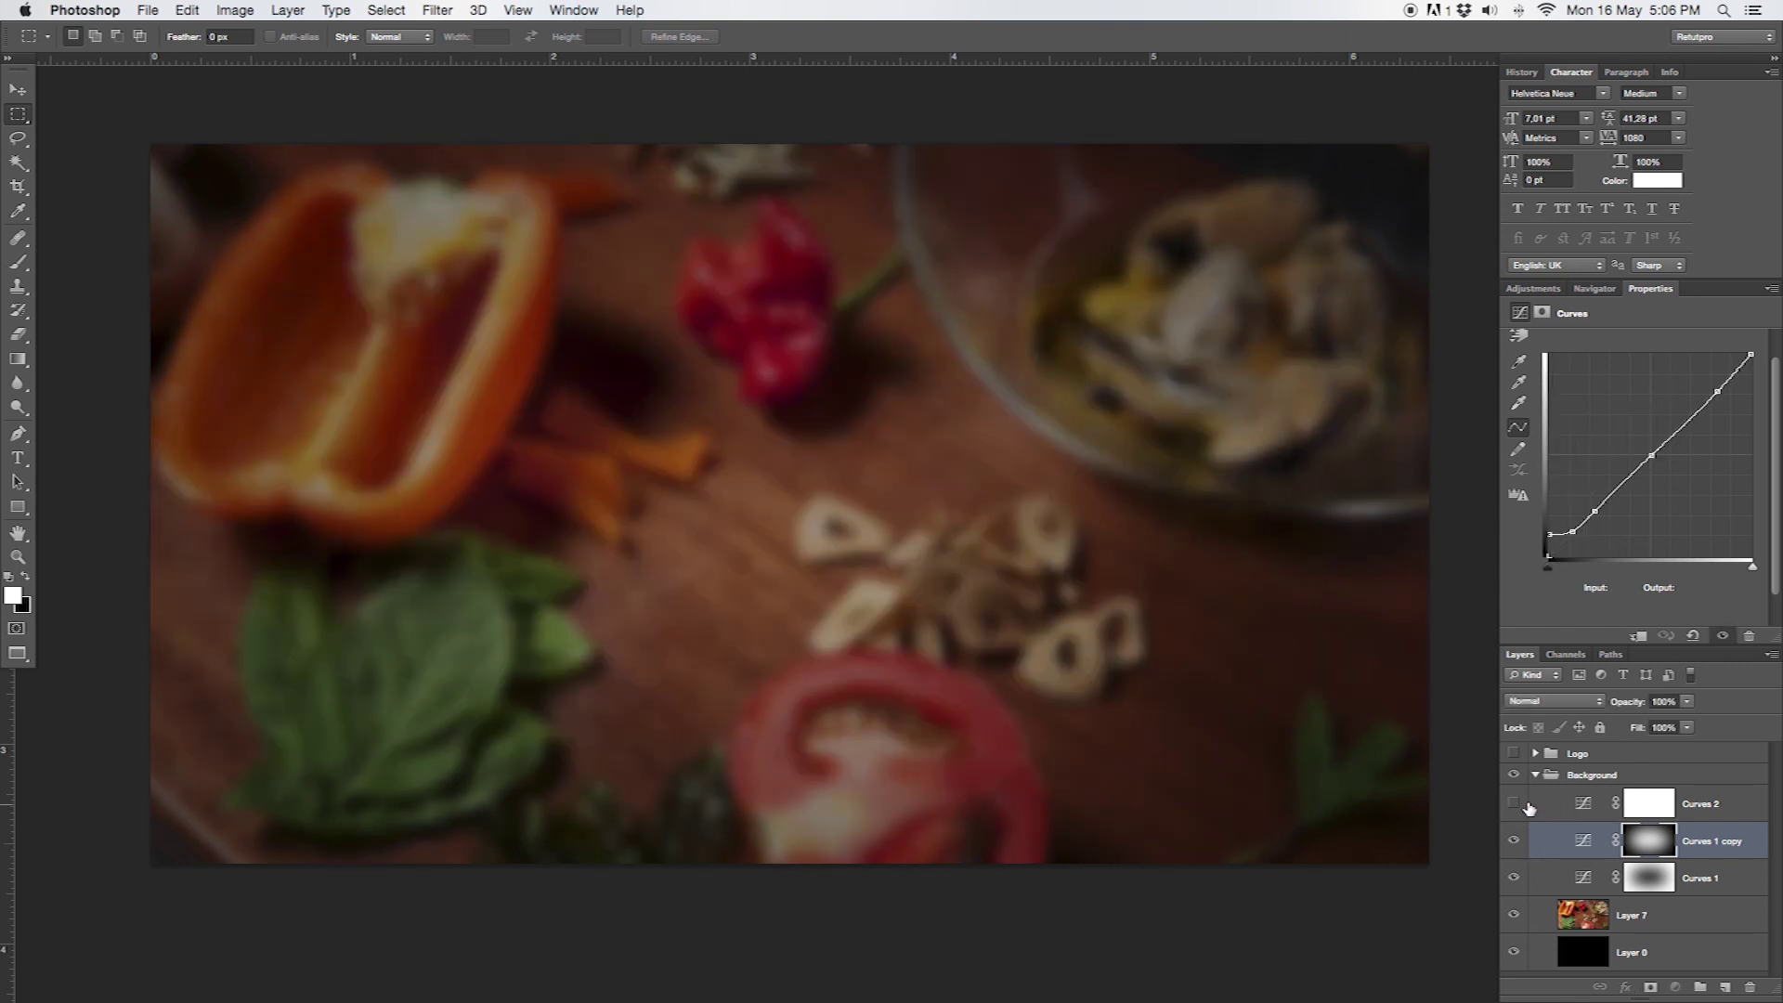
click(1514, 803)
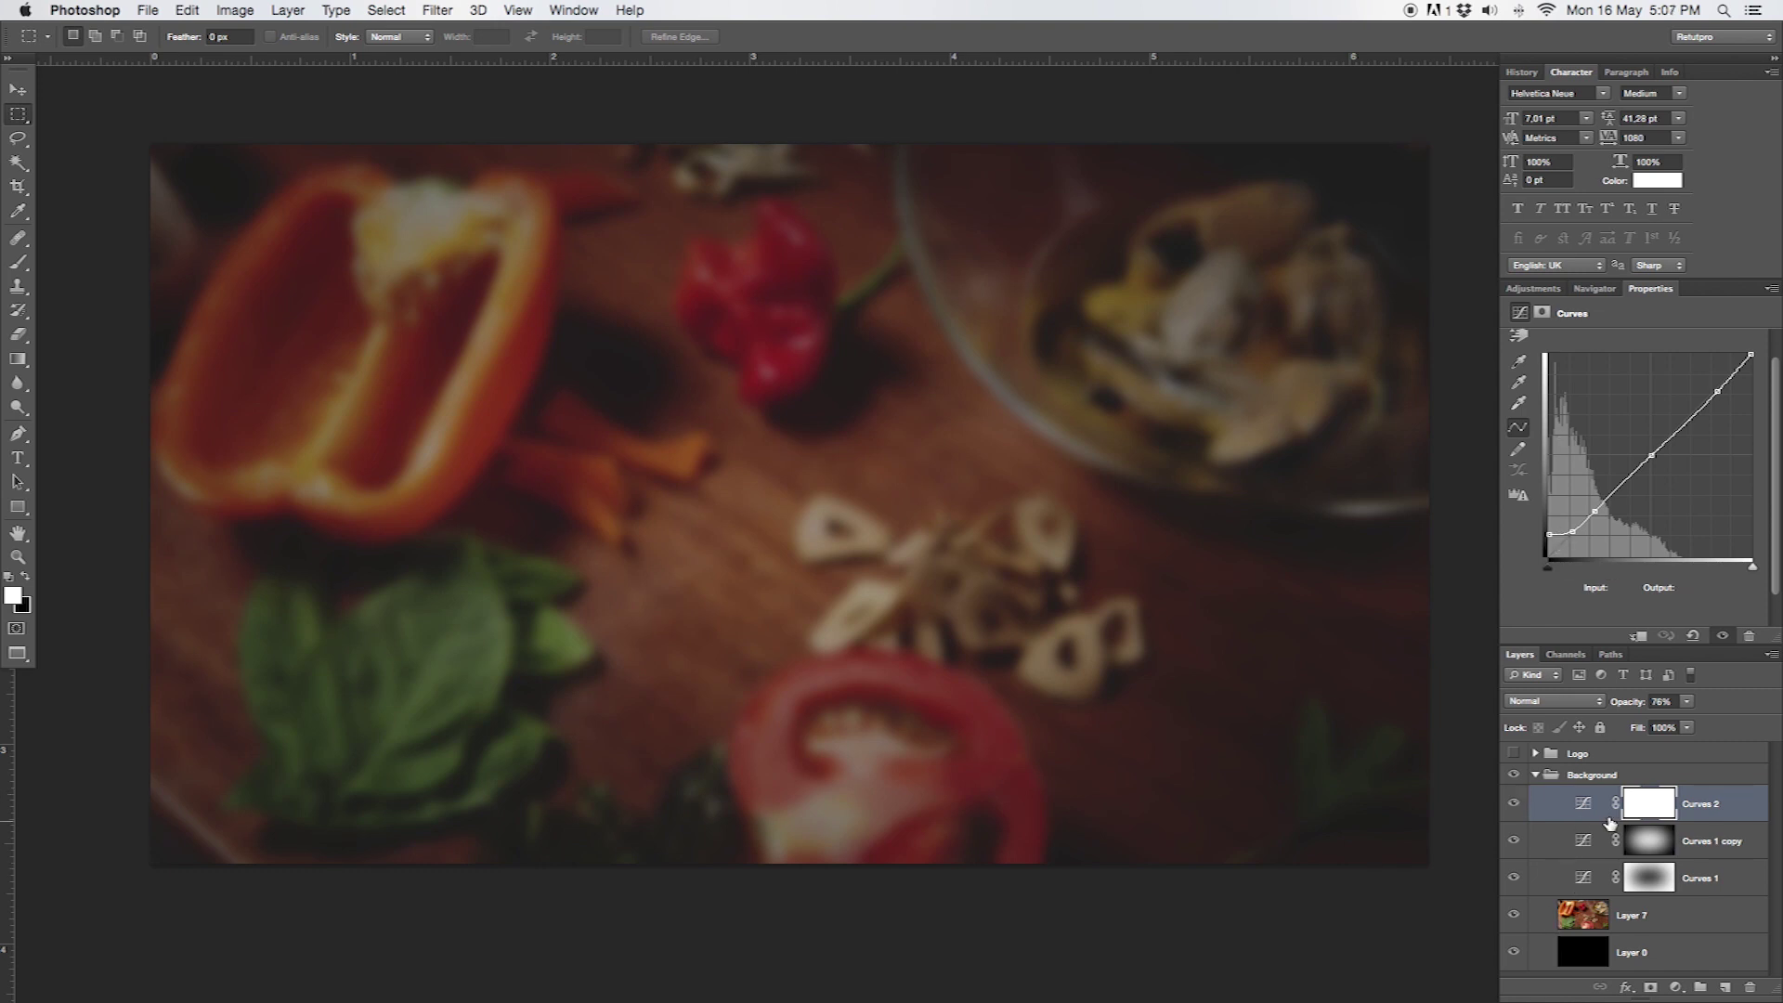
click(1716, 391)
click(1554, 533)
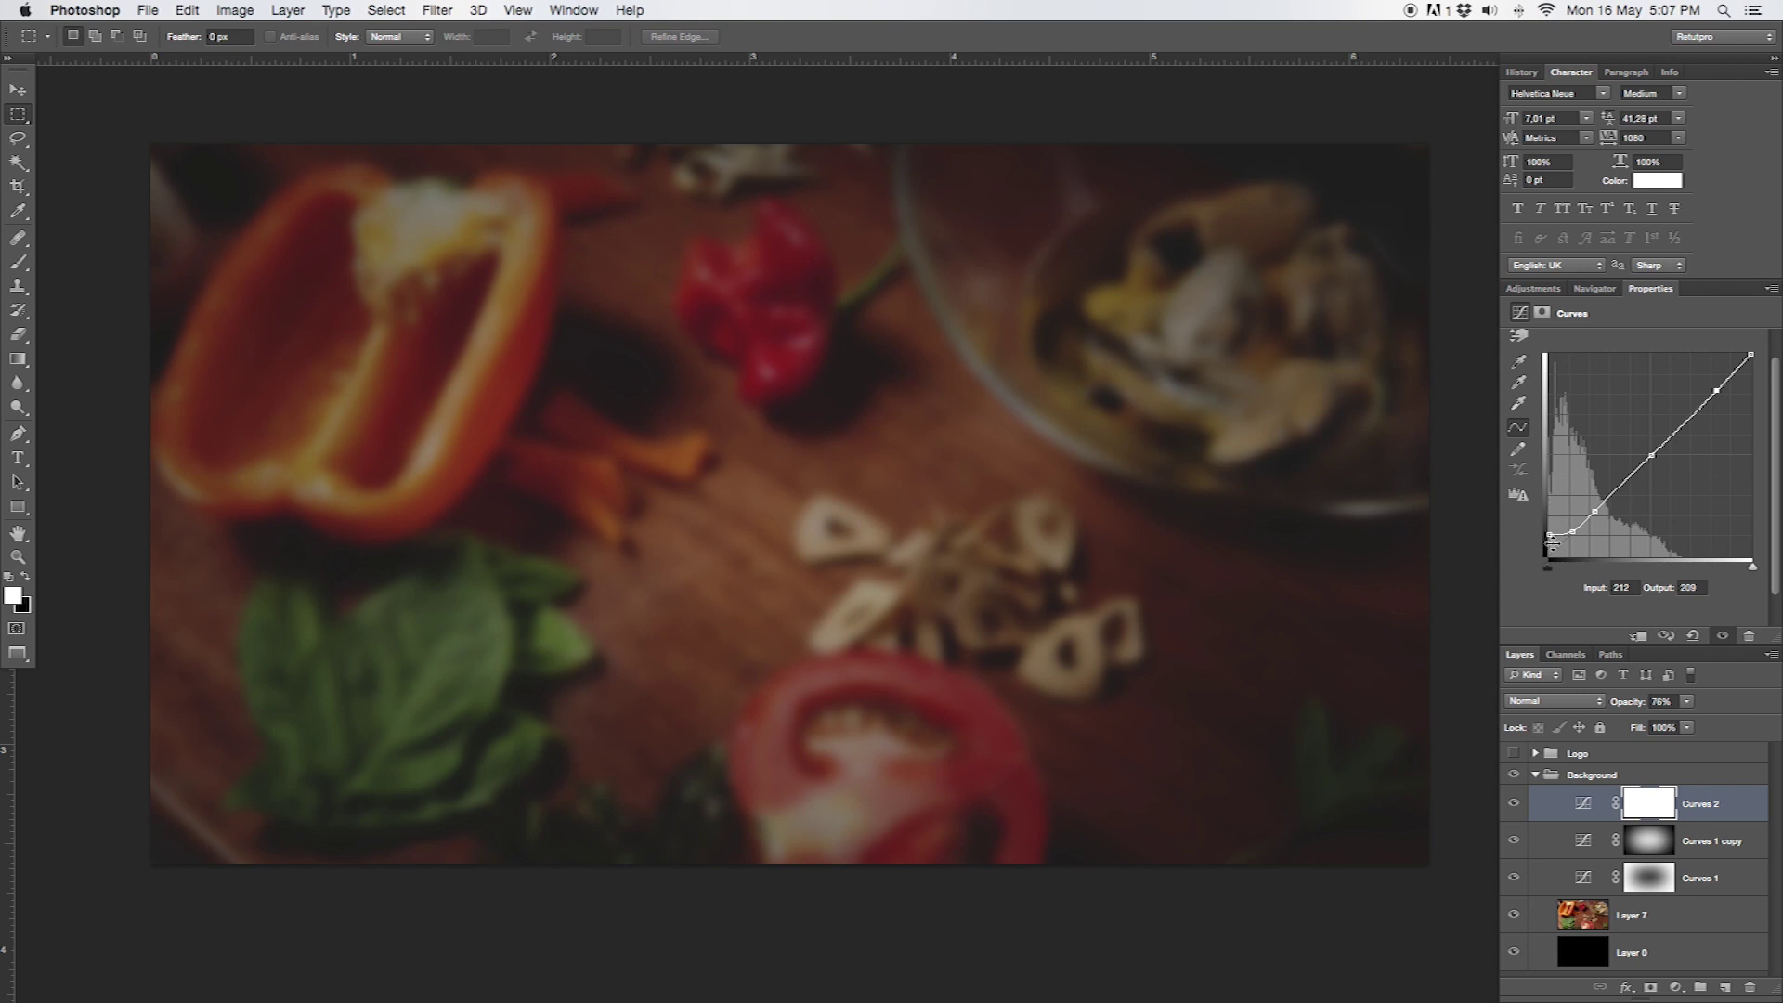
Select the lower end point of the Curves 2 curve and compare the image with the adjustment off and on
click(1548, 535)
click(1516, 808)
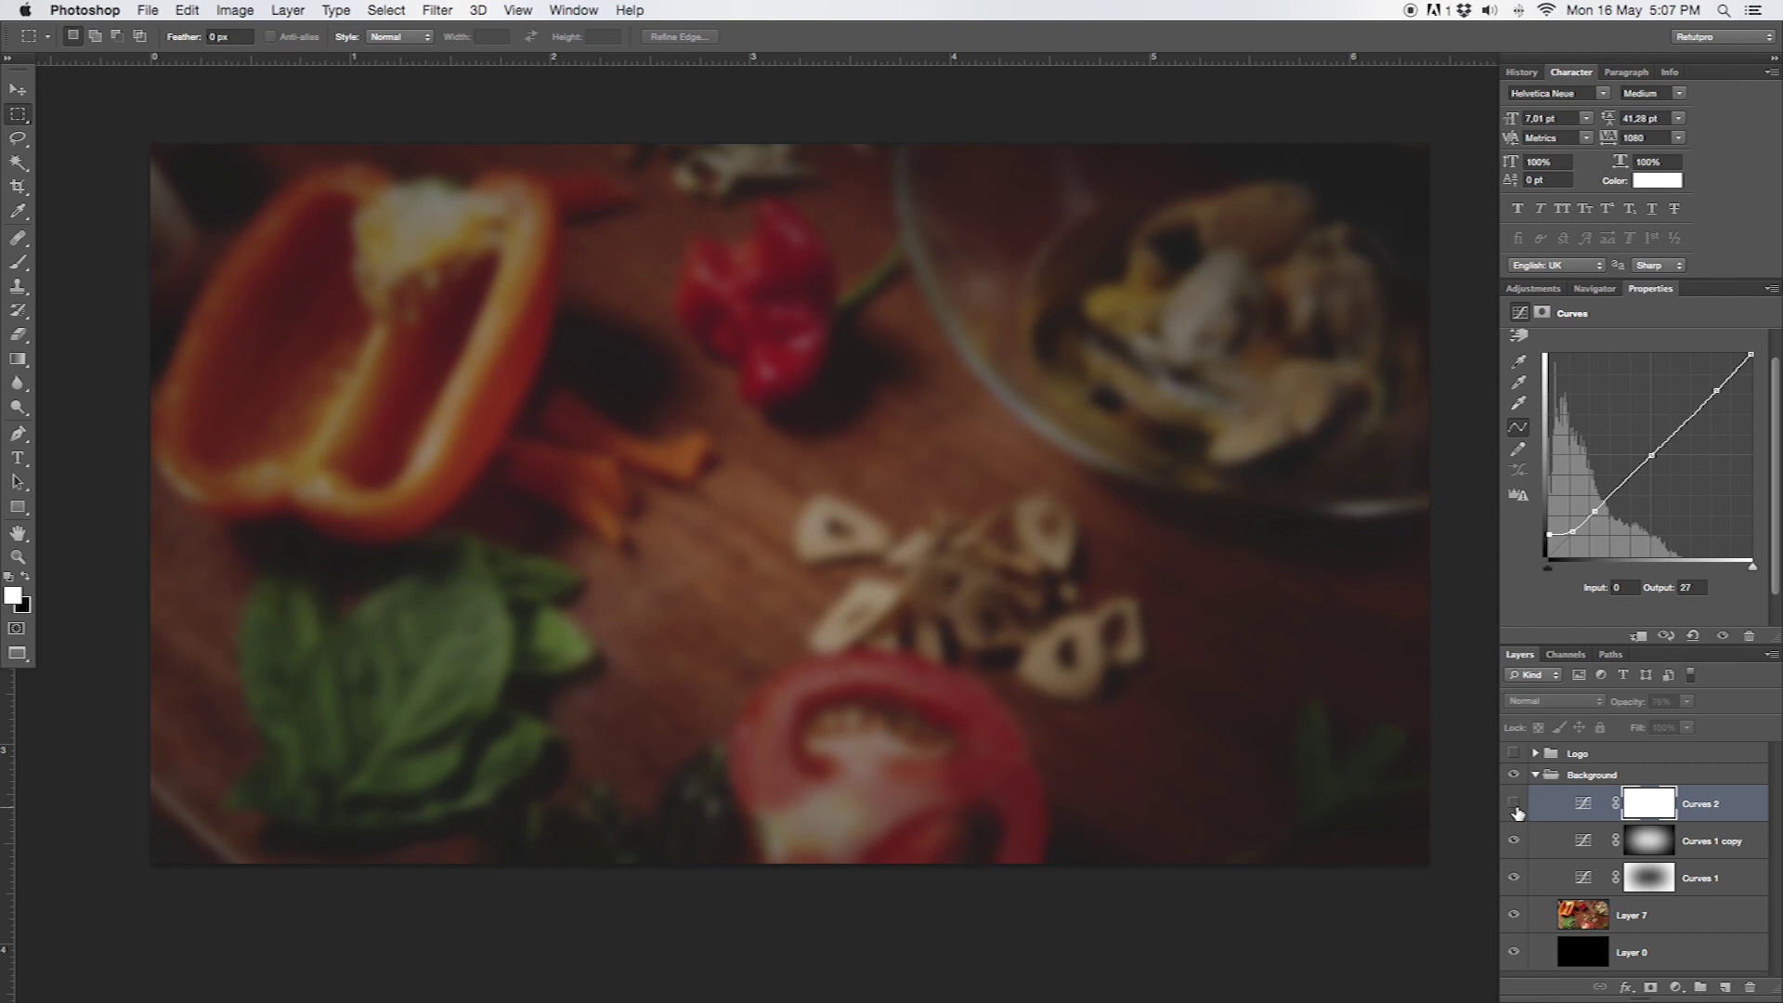
click(1516, 806)
click(1515, 806)
click(1516, 806)
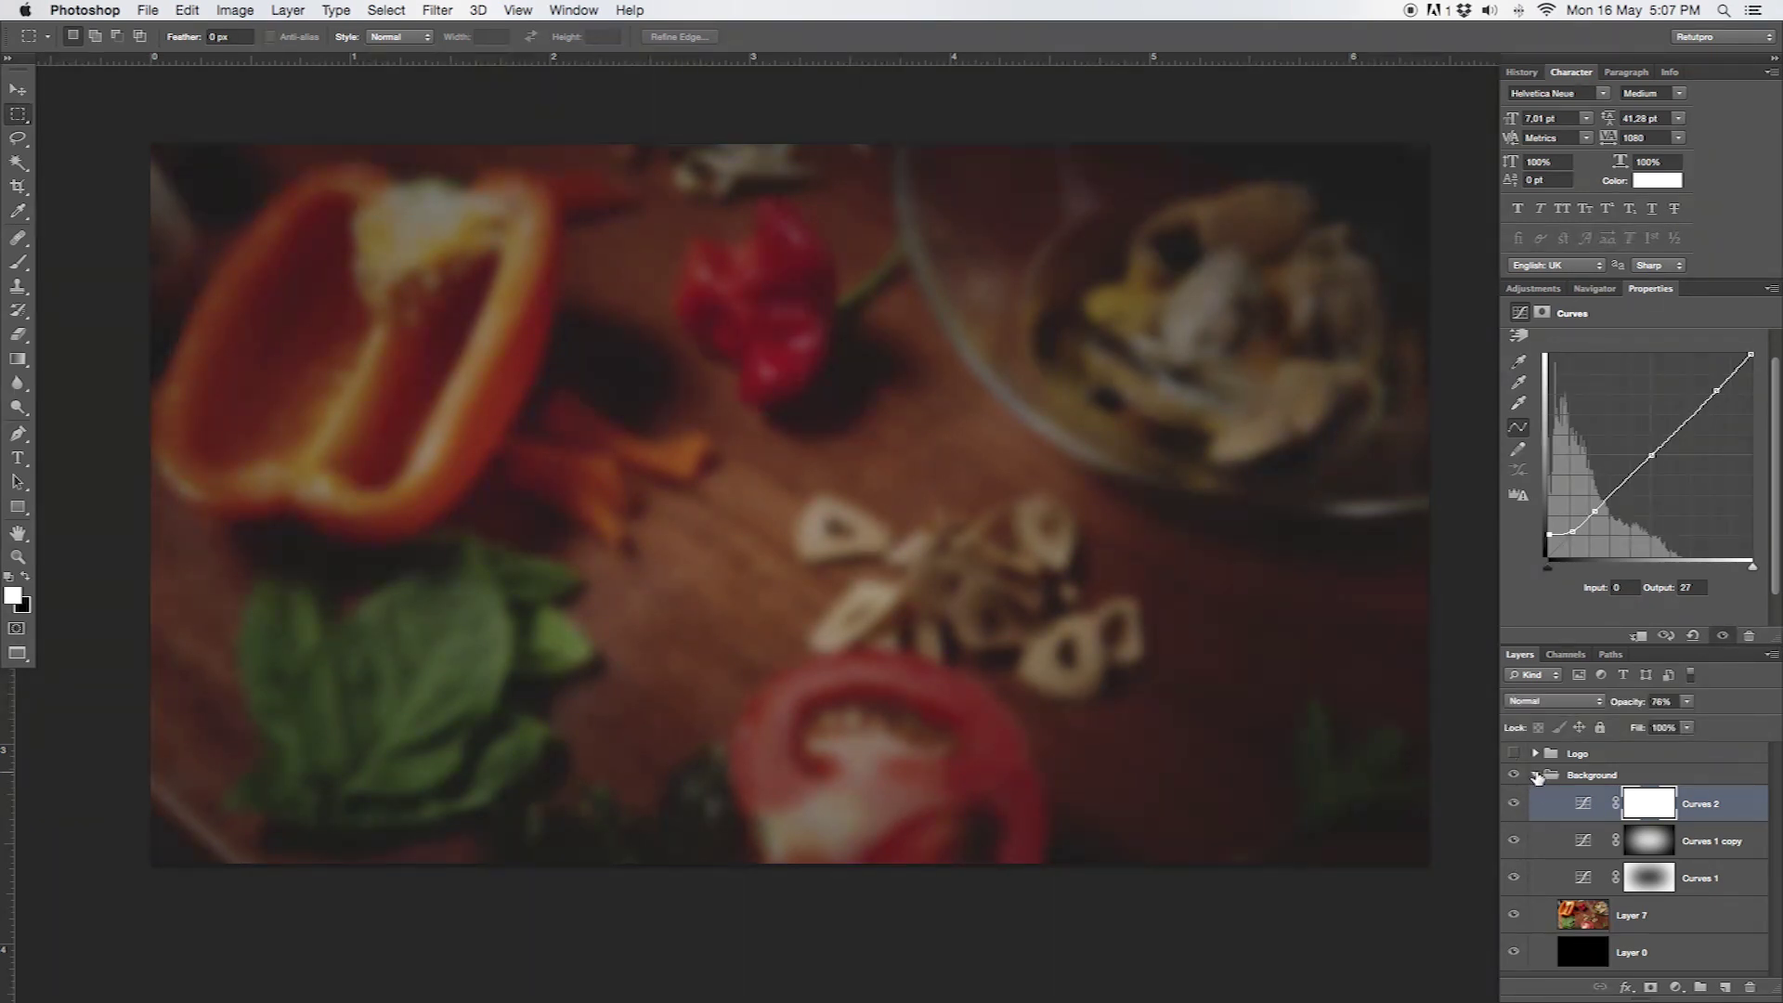
Collapse the Background group, check its visibility, and briefly show the Logo group for reference before hiding it again
click(1536, 775)
click(1515, 774)
click(1516, 775)
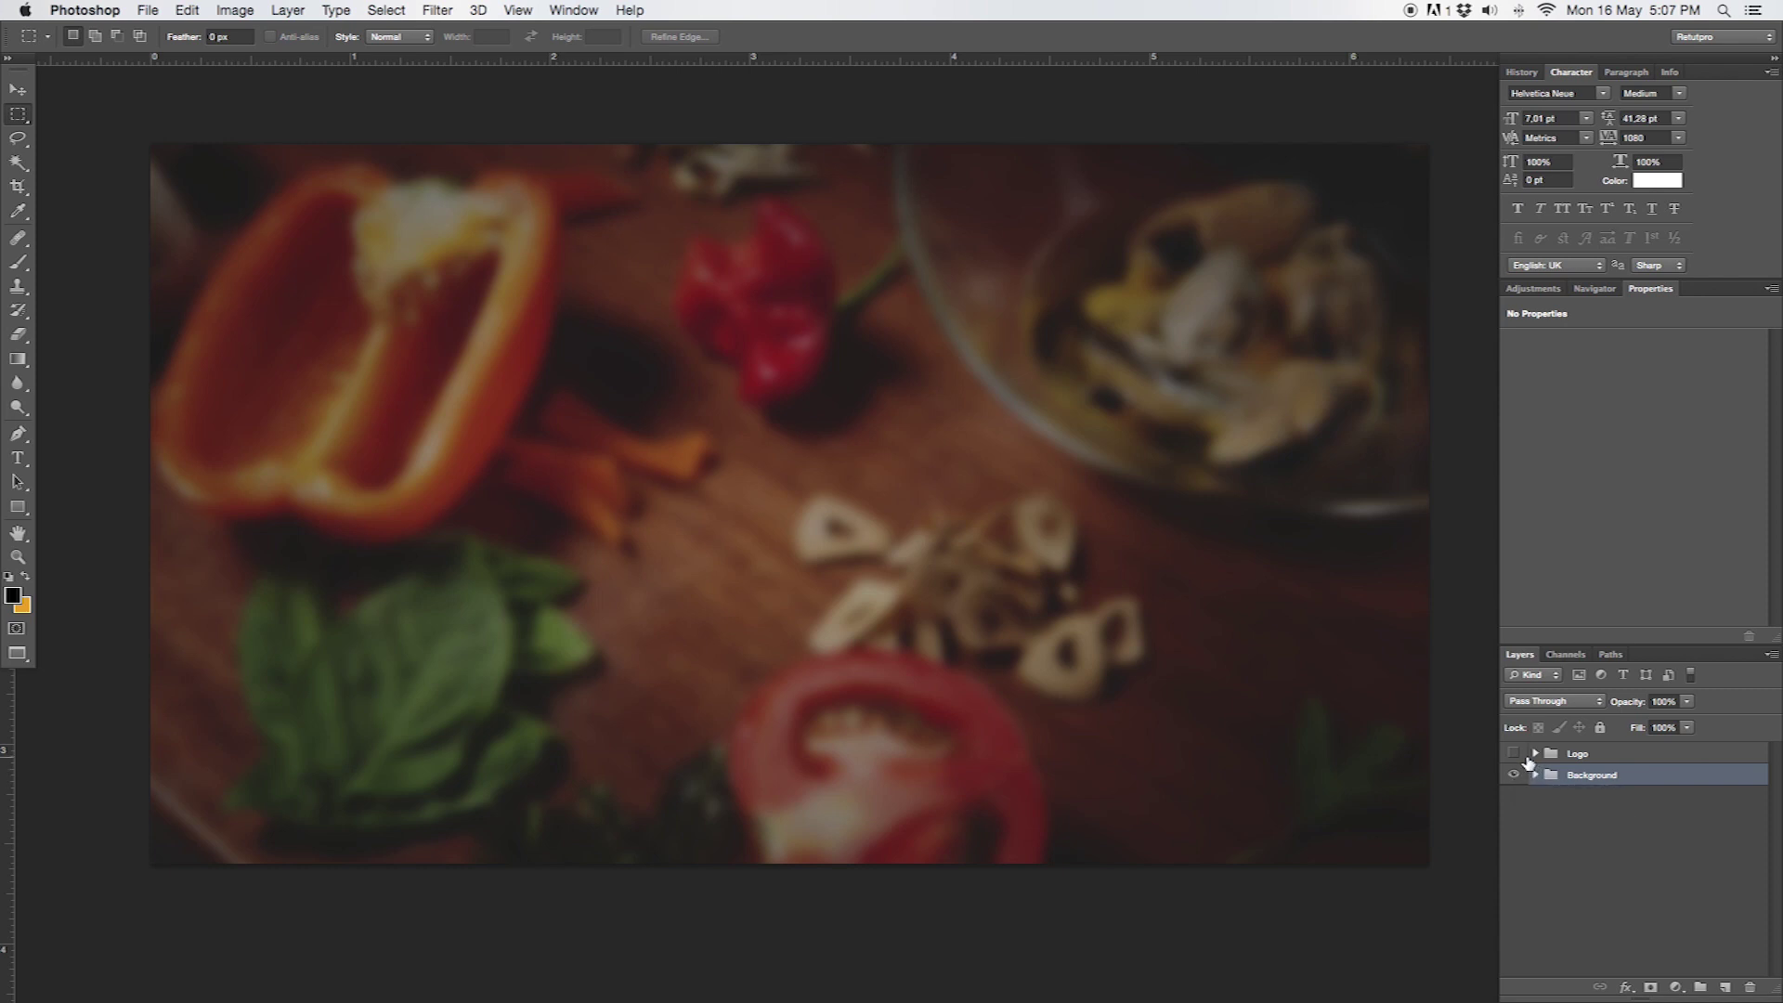
click(1523, 754)
click(1515, 753)
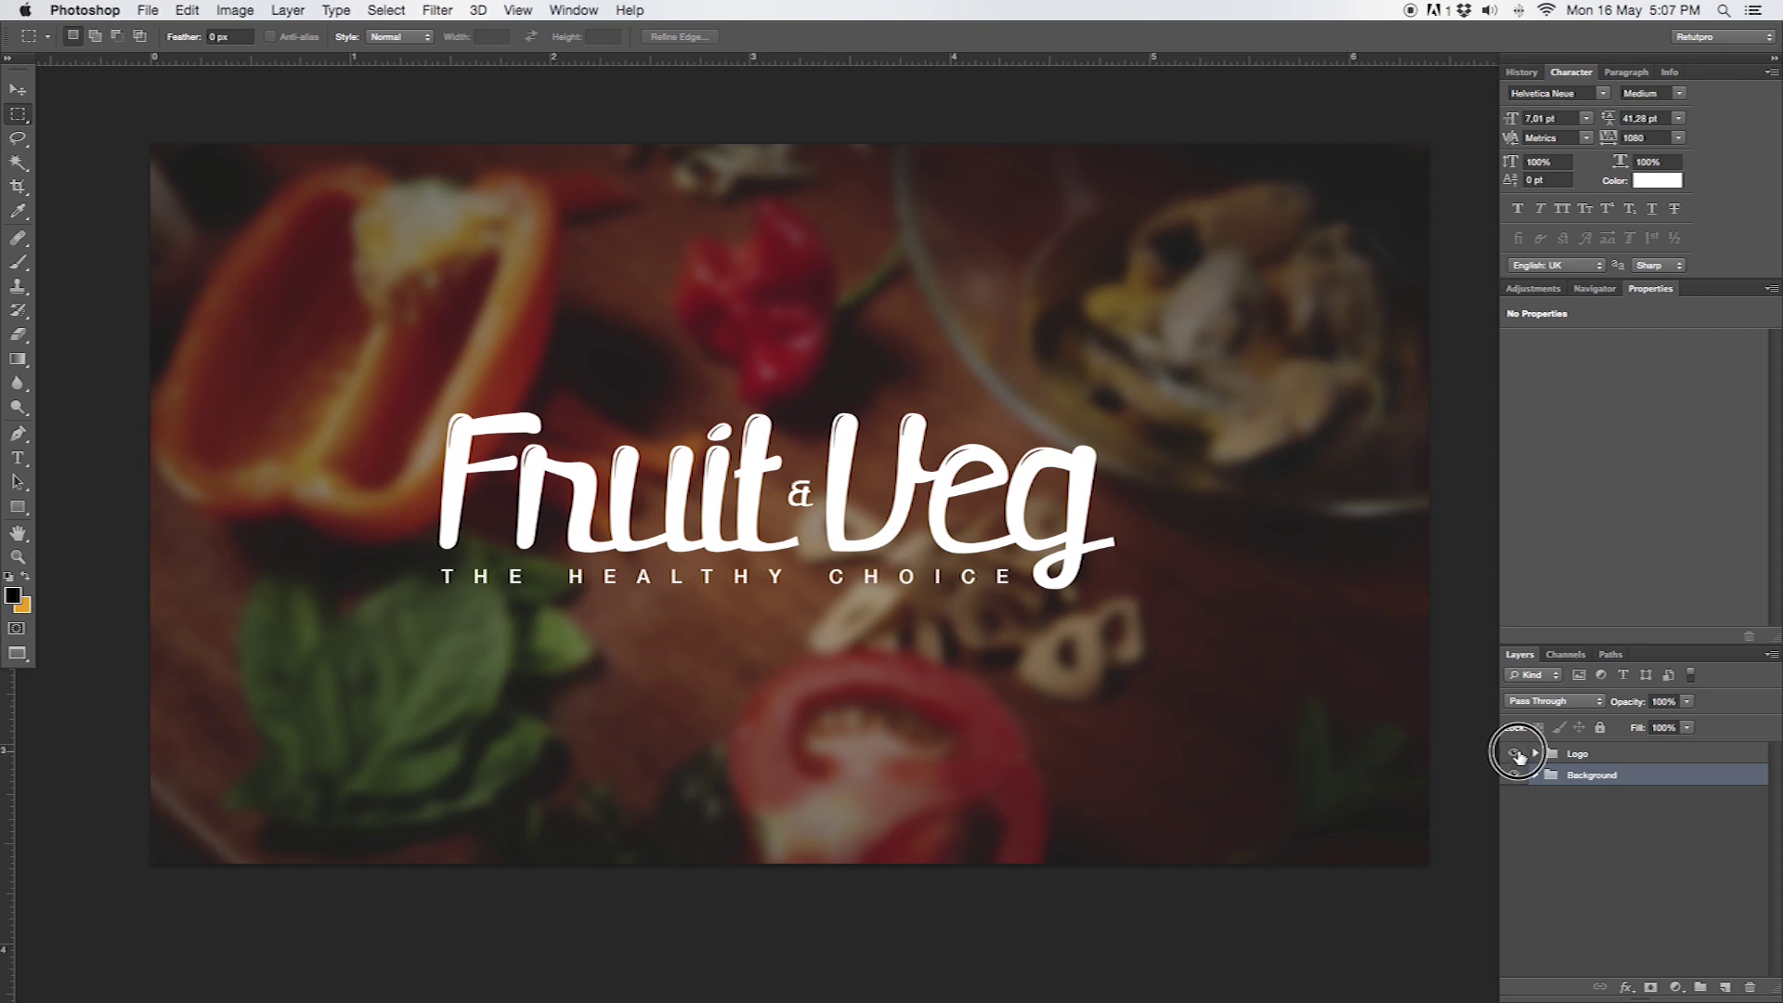
key(t)
drag(299, 307, 1344, 706)
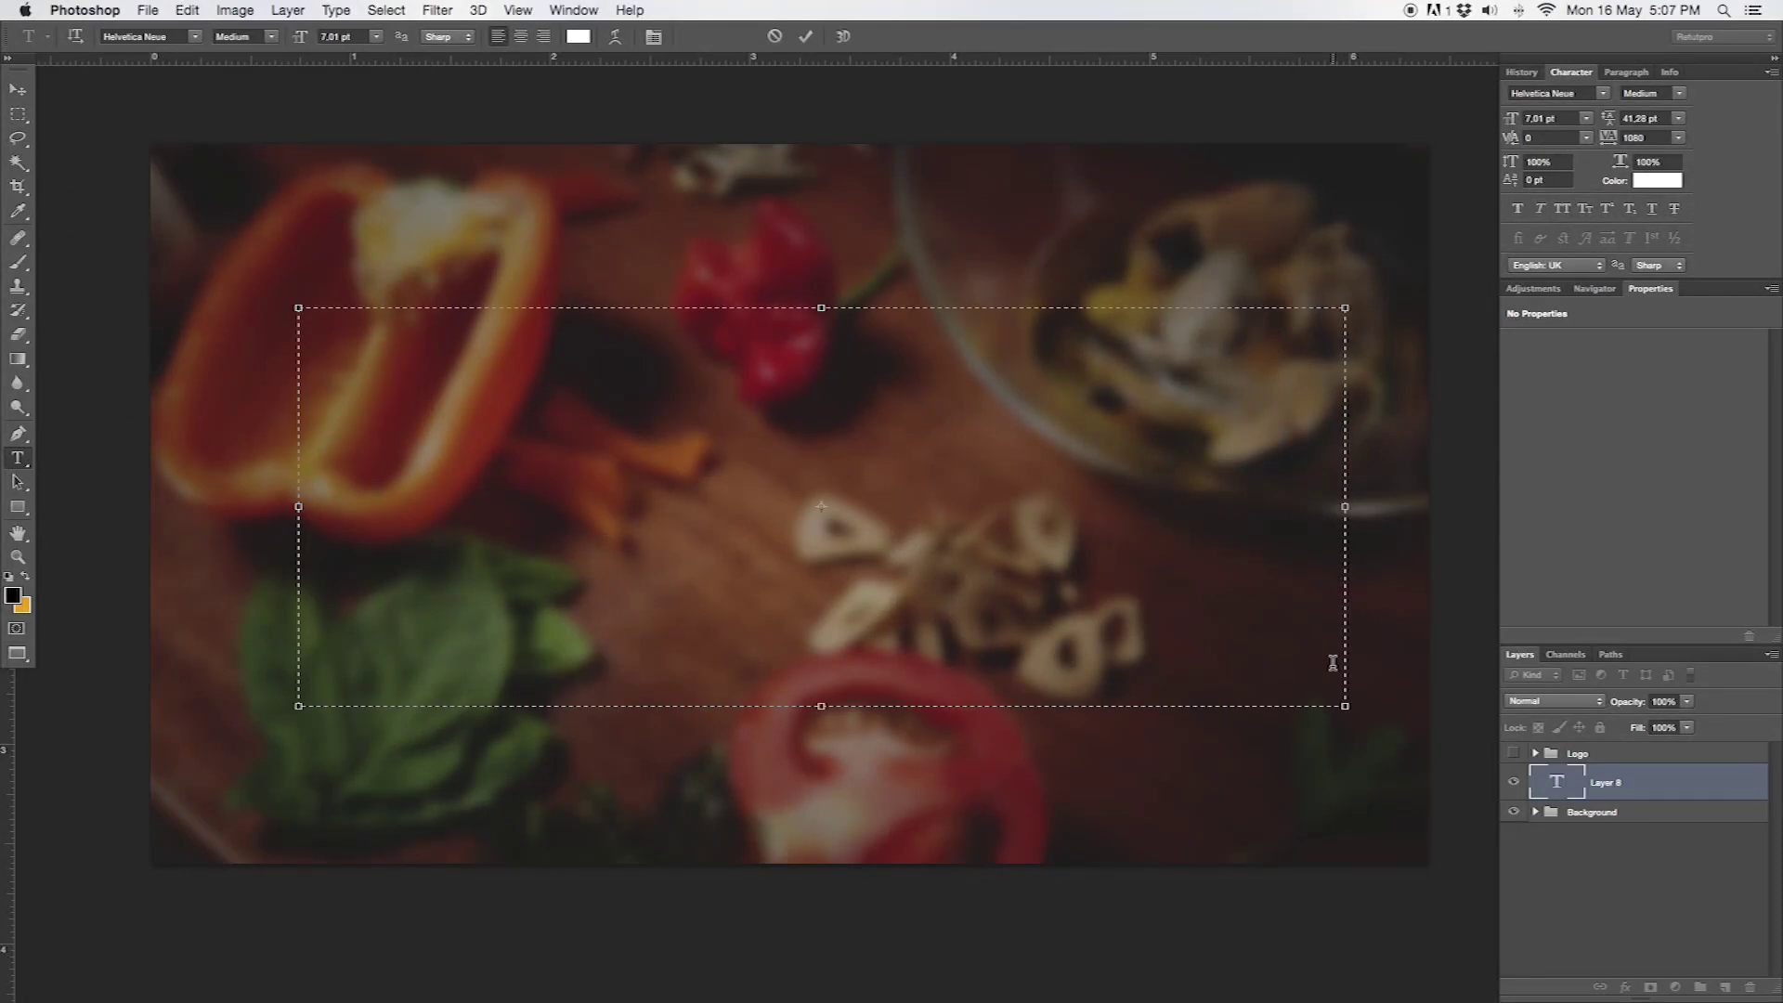
text(Fruit Veg)
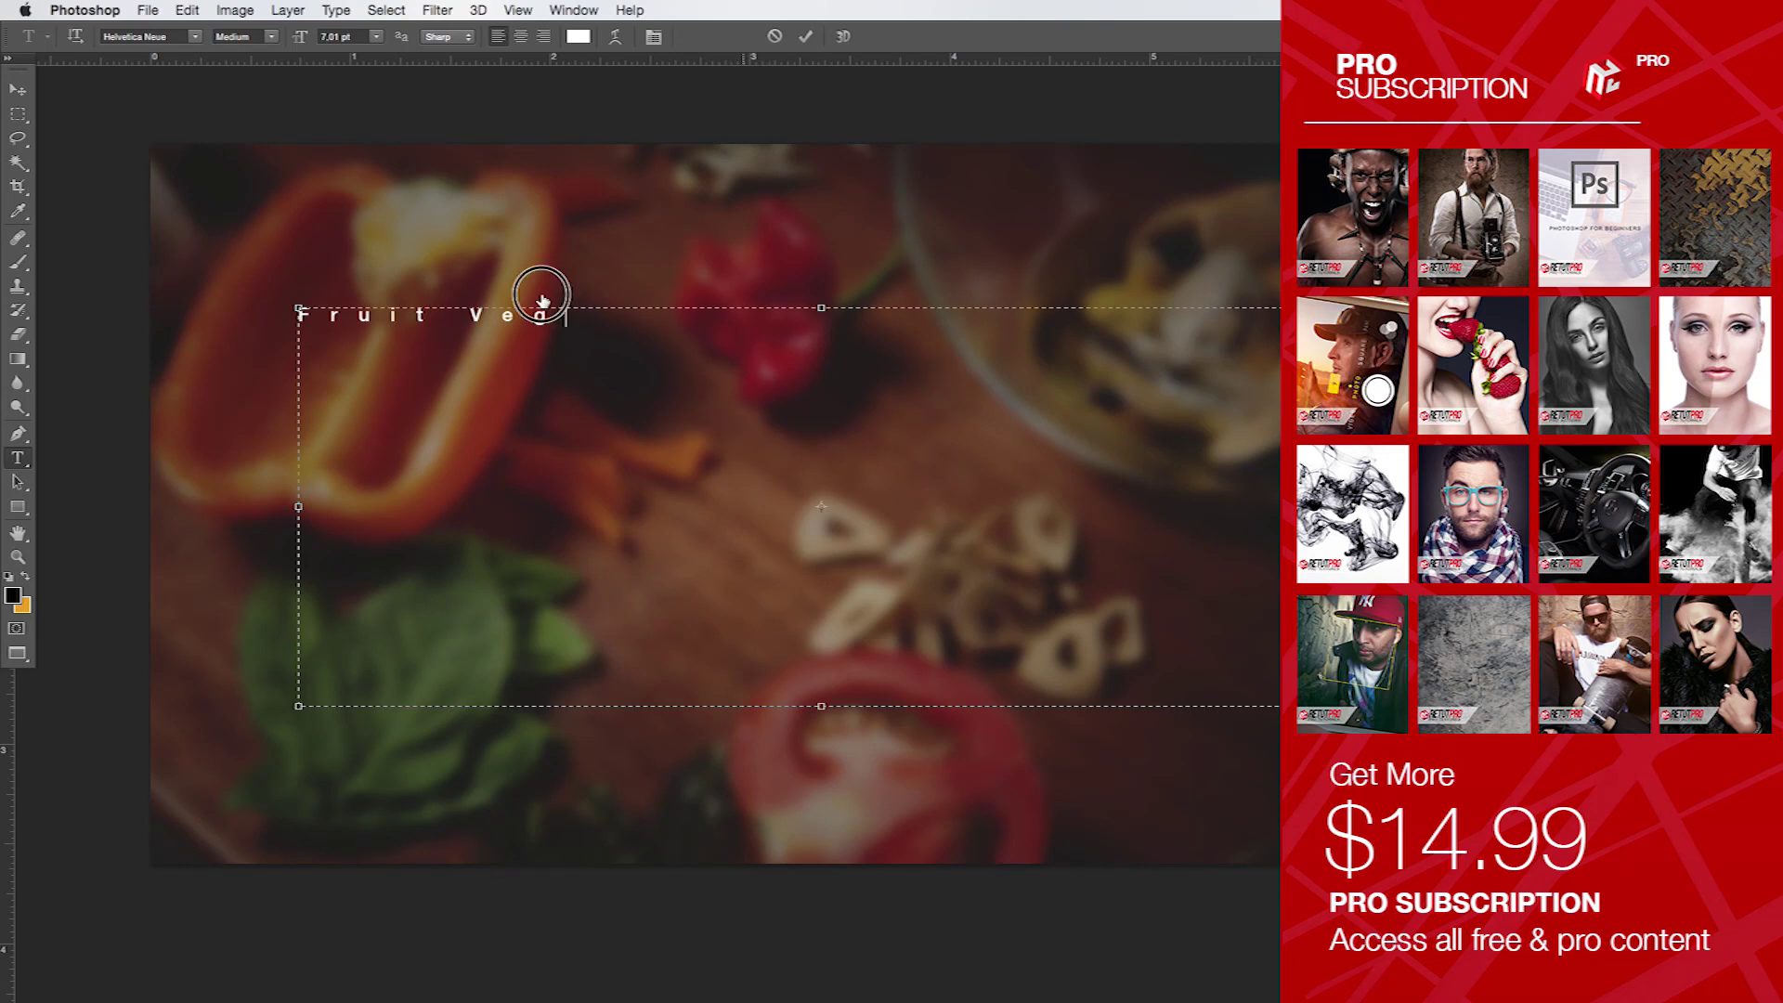
drag(557, 314, 266, 224)
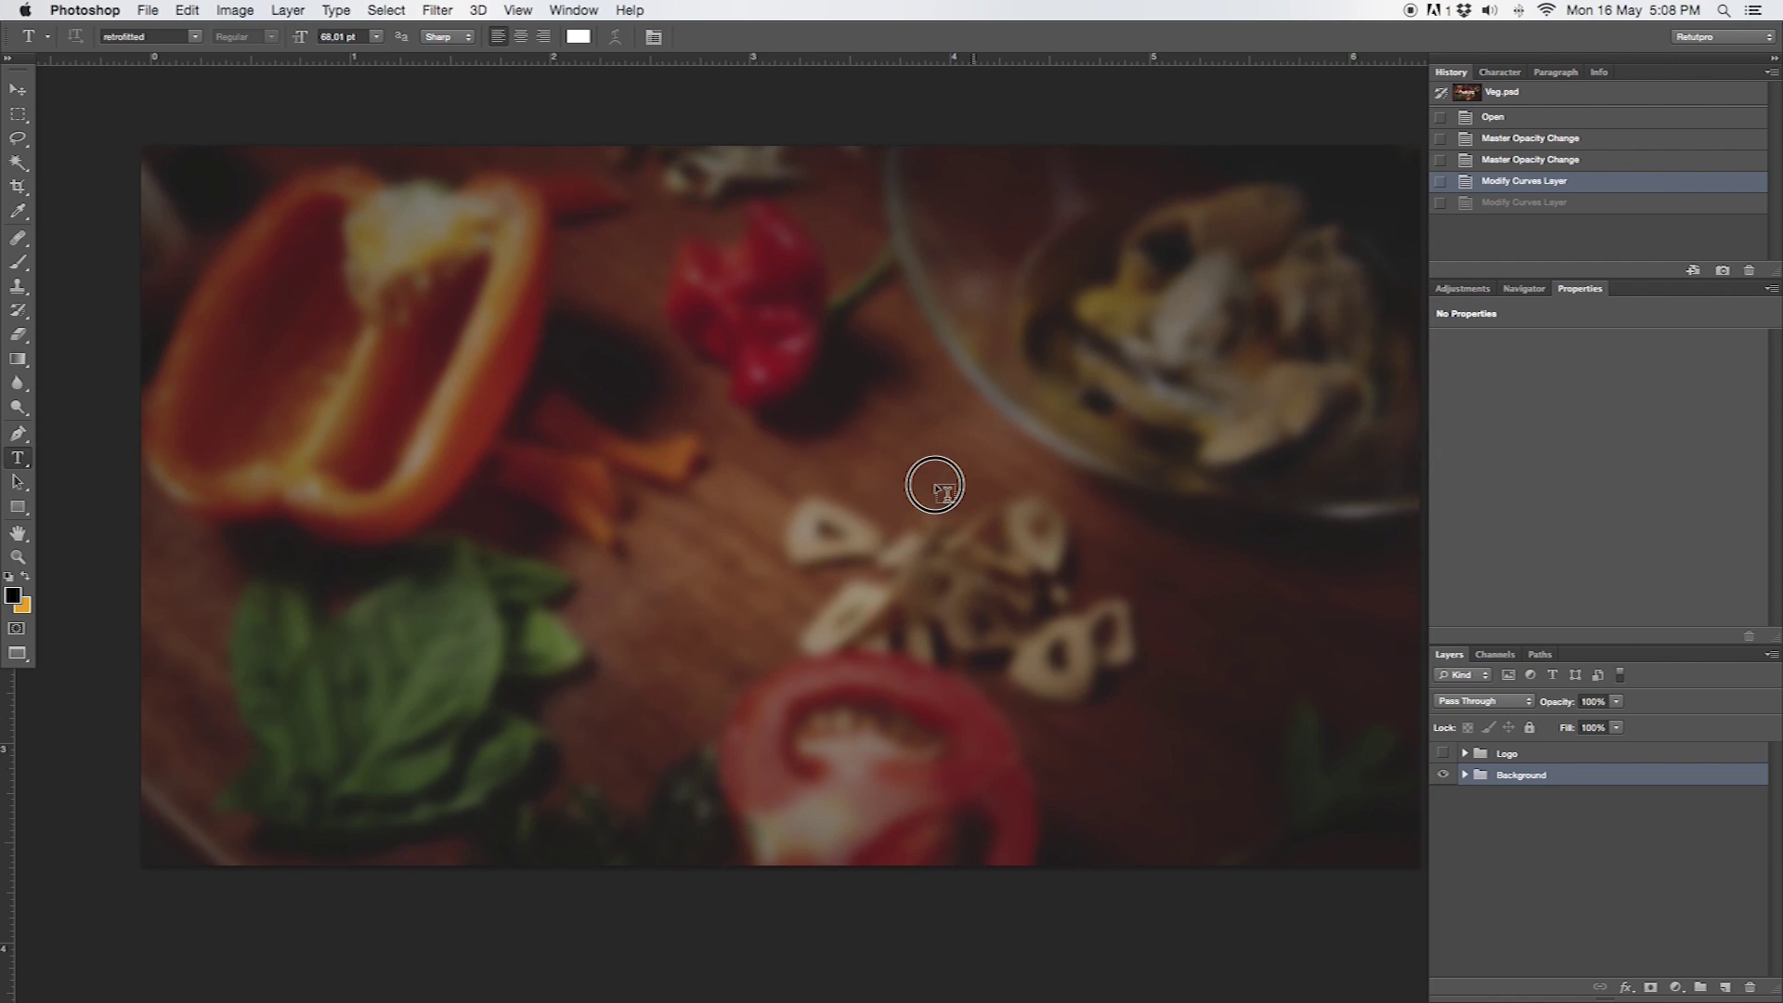
Create a large text box over the background photo containing "Fruit Veg" in the retrofitted font
drag(935, 478, 911, 477)
drag(183, 249, 1296, 777)
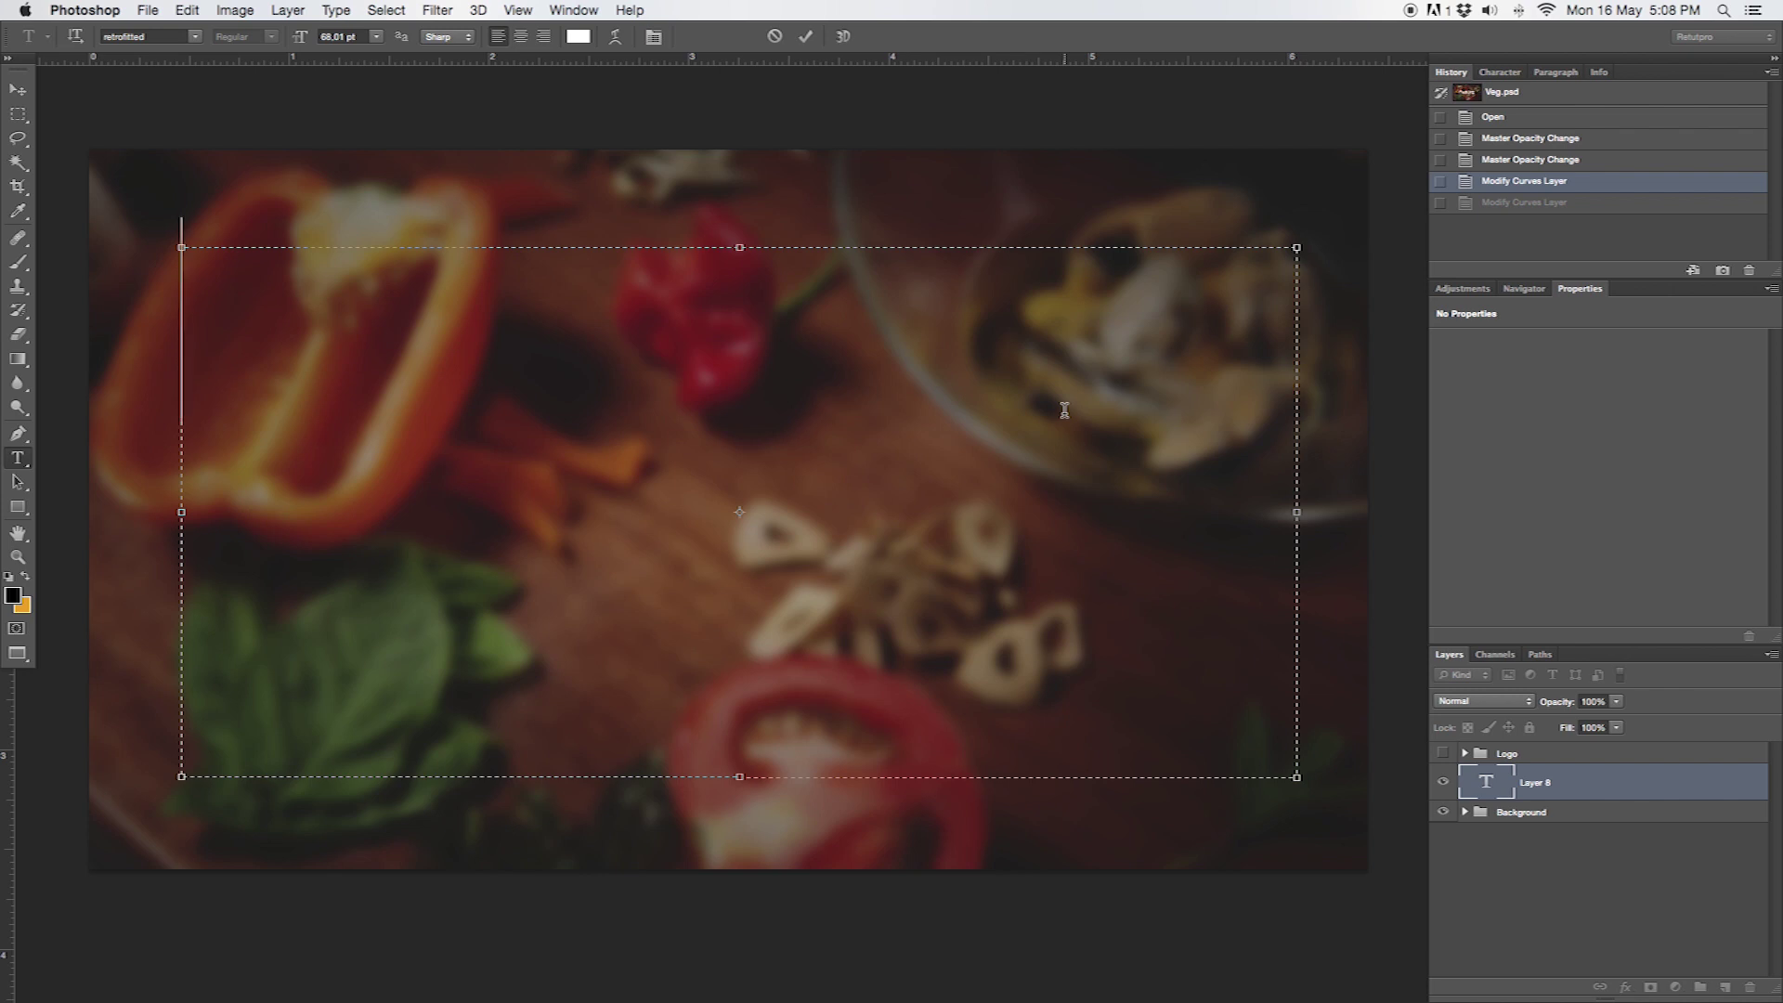
text(Fr)
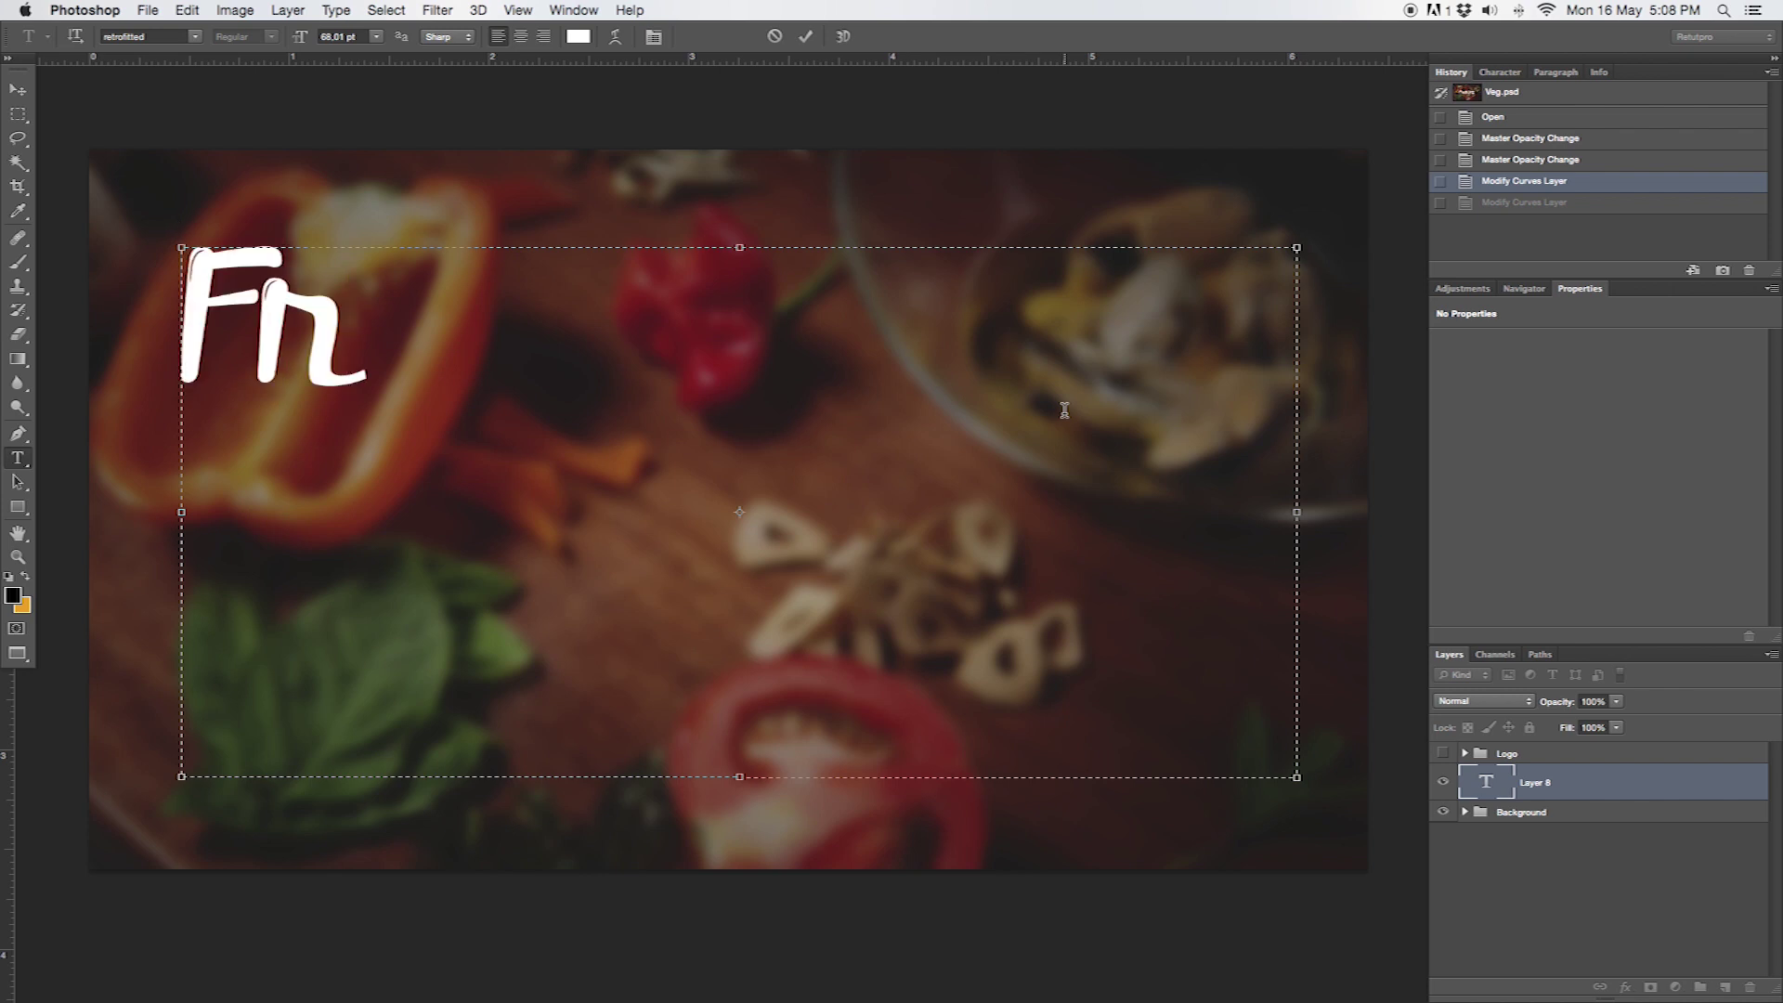
text(uit)
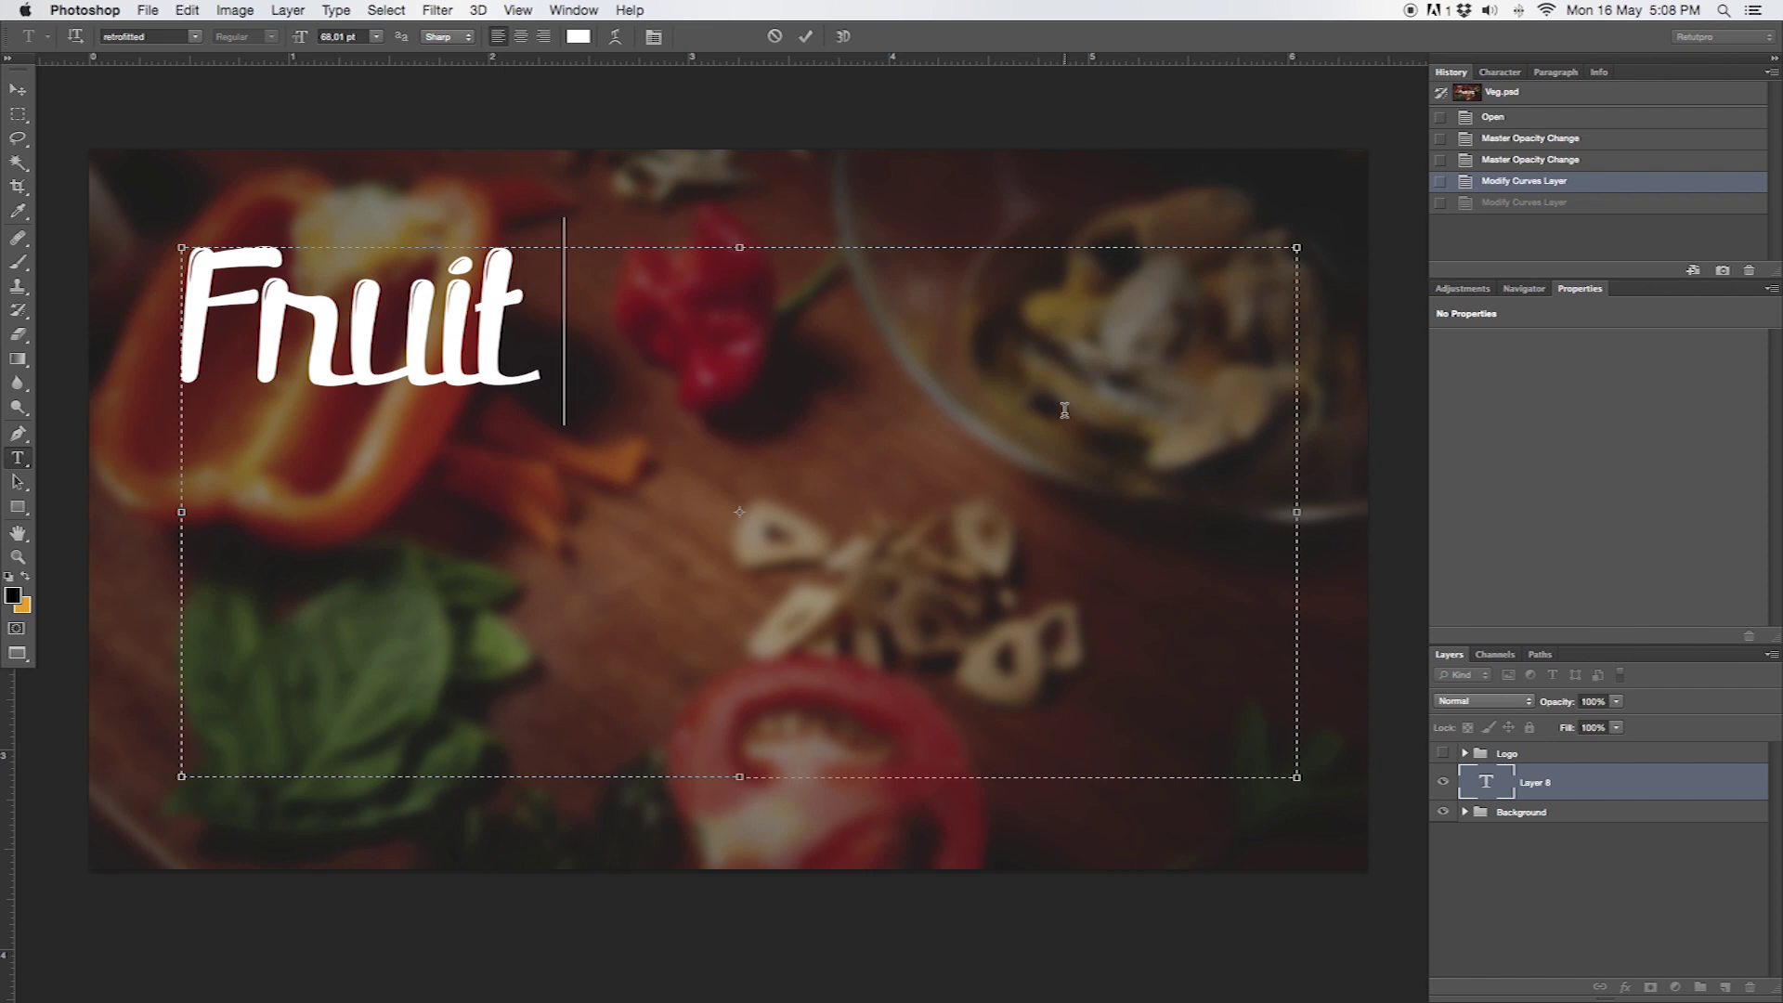
text( Veg)
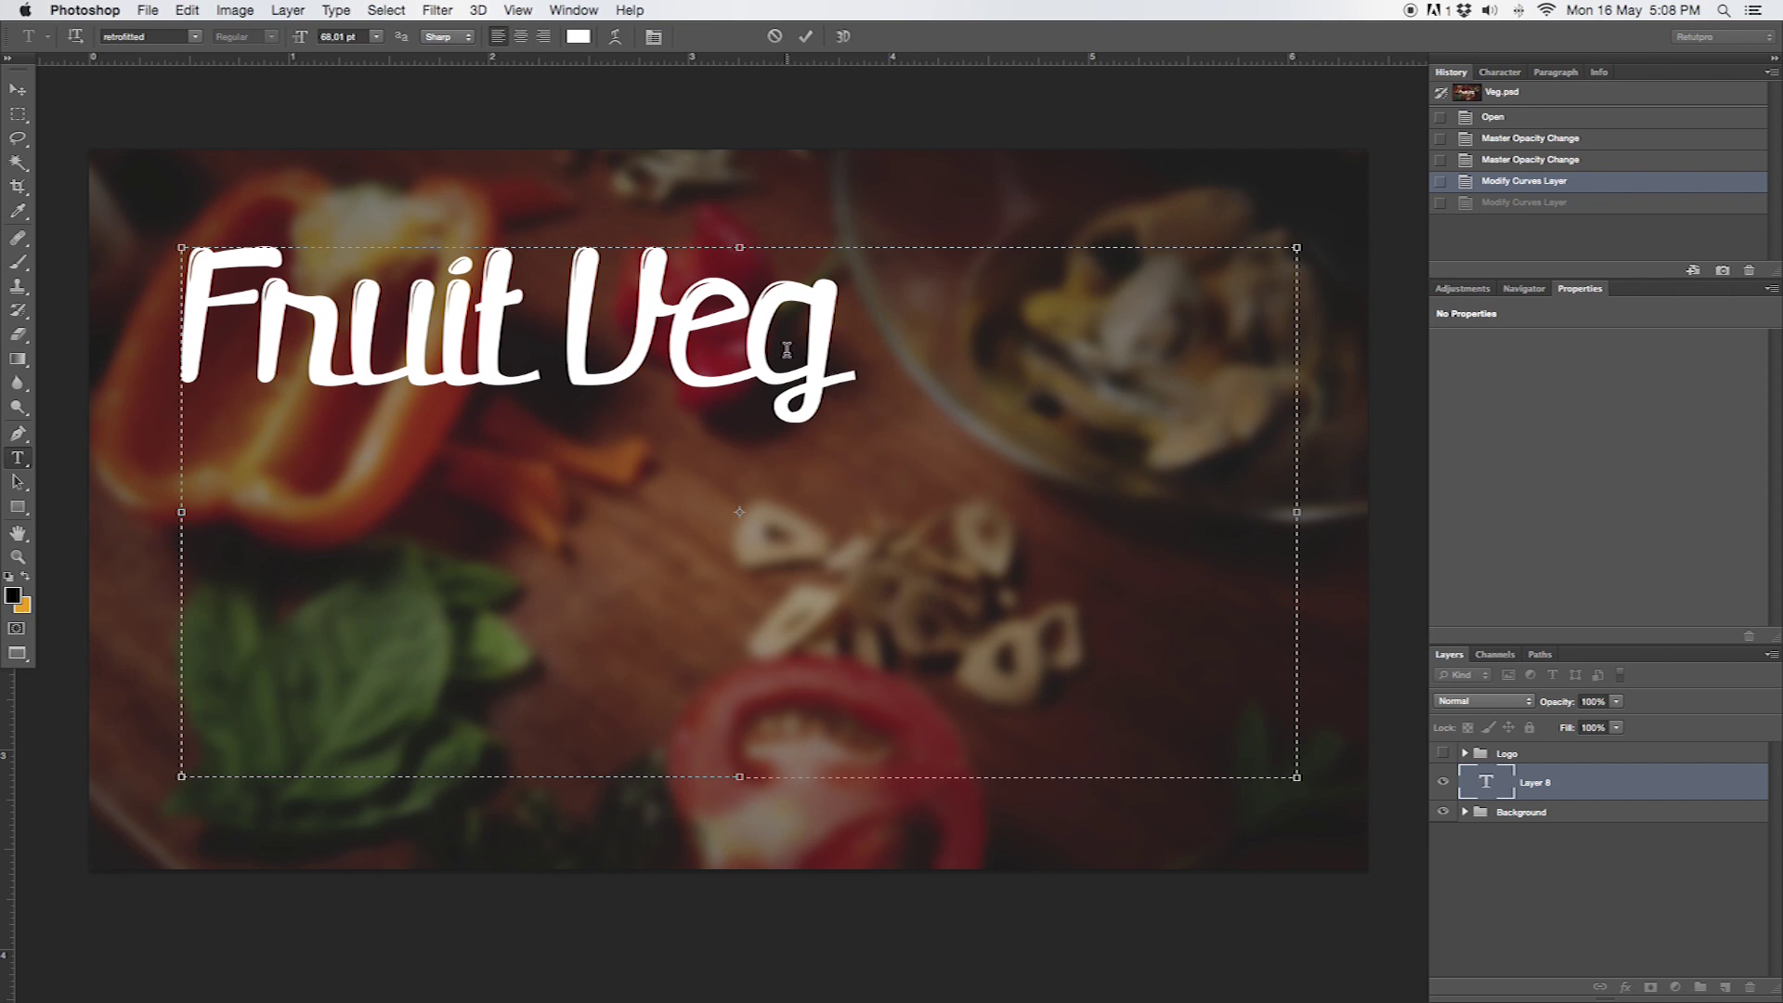
Select the whole Fruit Veg text, check the font list while keeping retrofitted, and set the size to 70 pt
drag(789, 394, 162, 319)
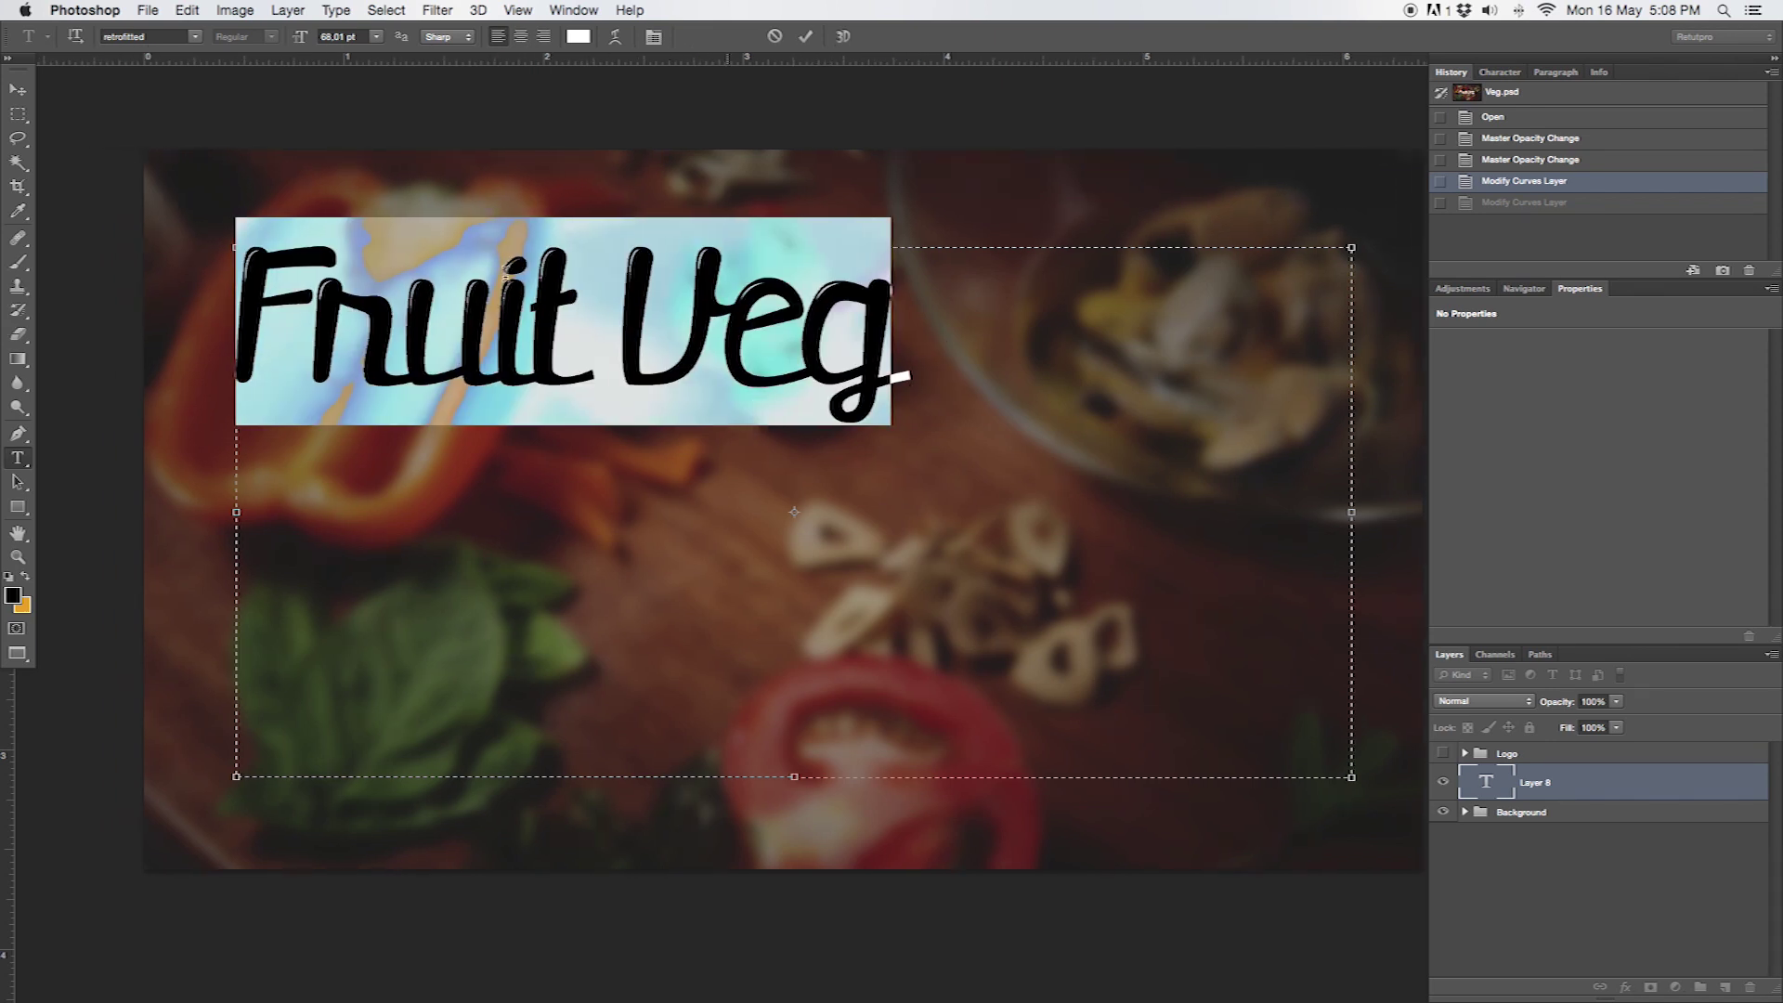
click(161, 35)
click(195, 41)
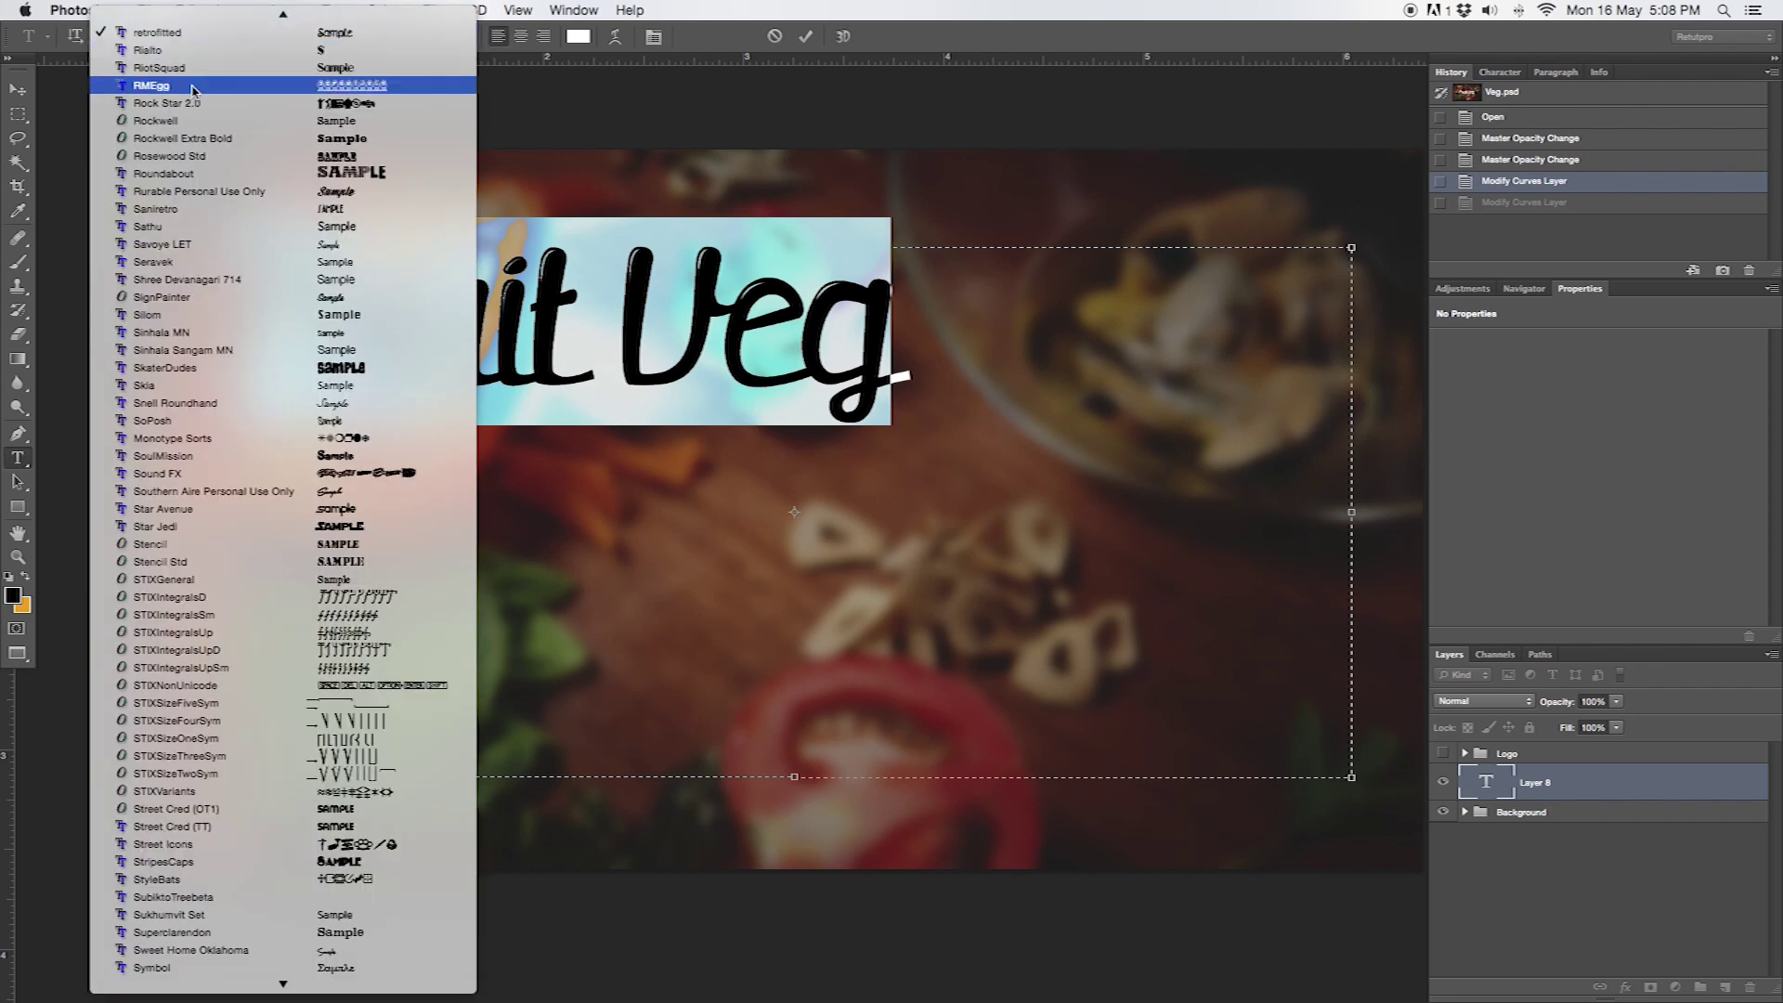
click(195, 36)
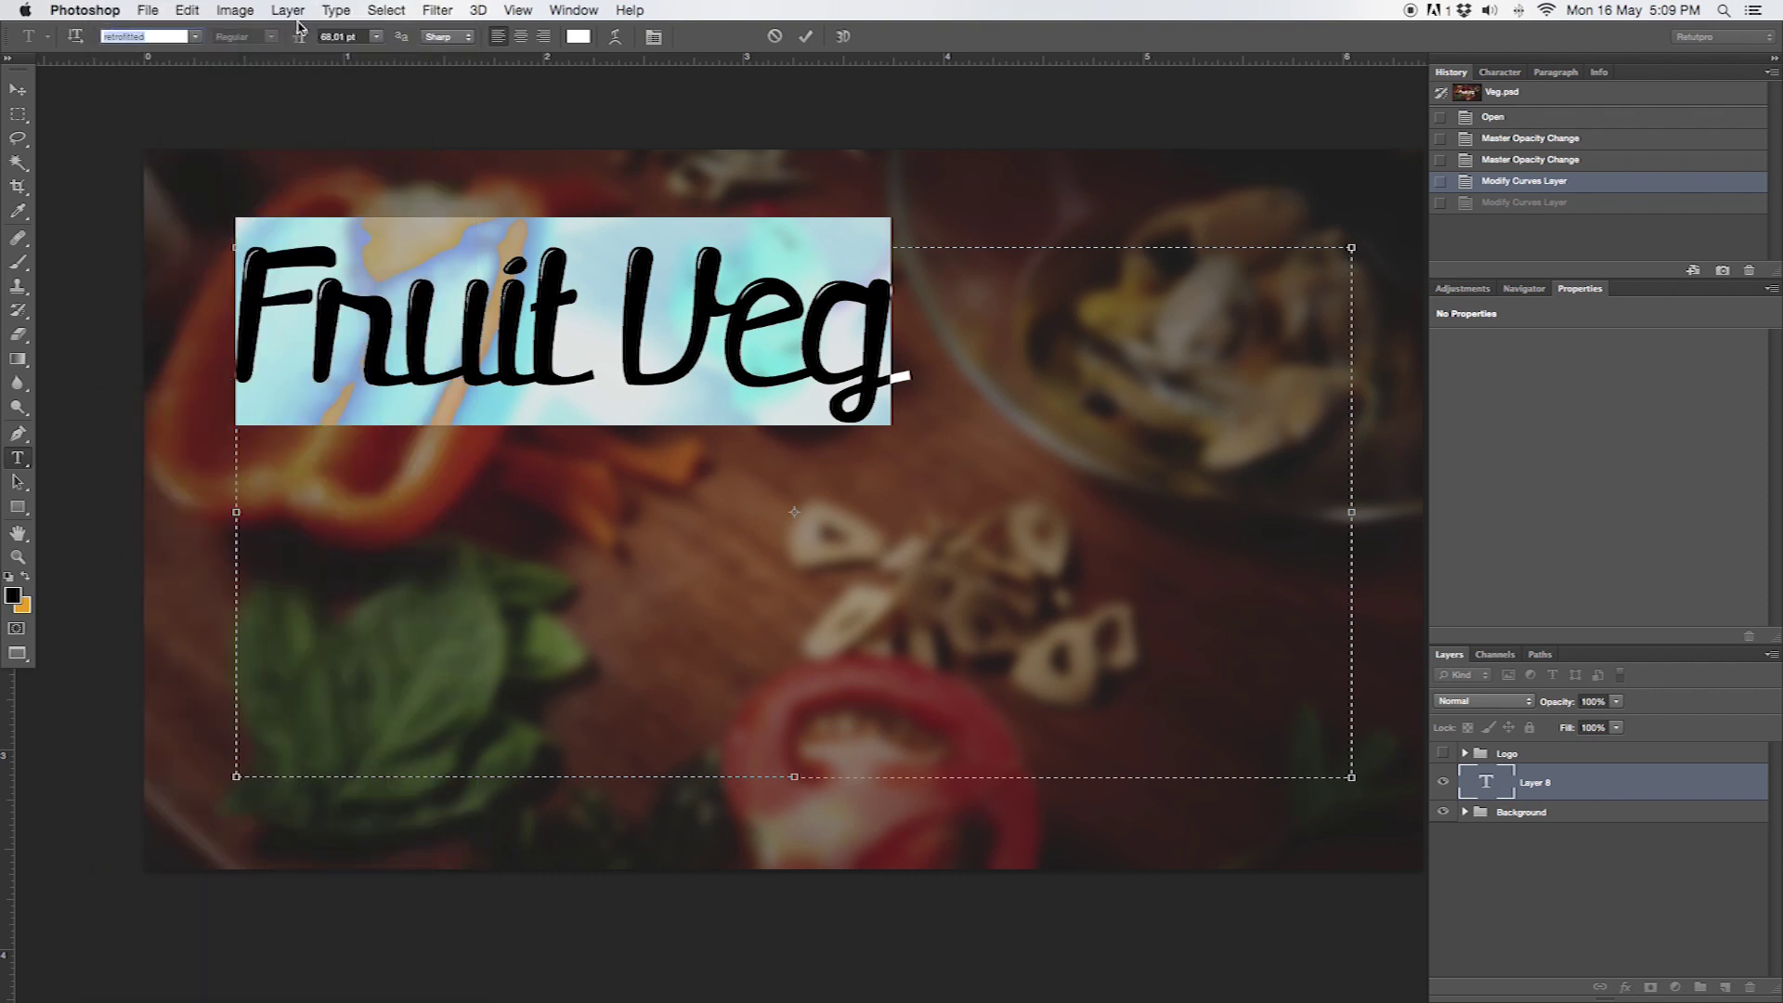
click(353, 36)
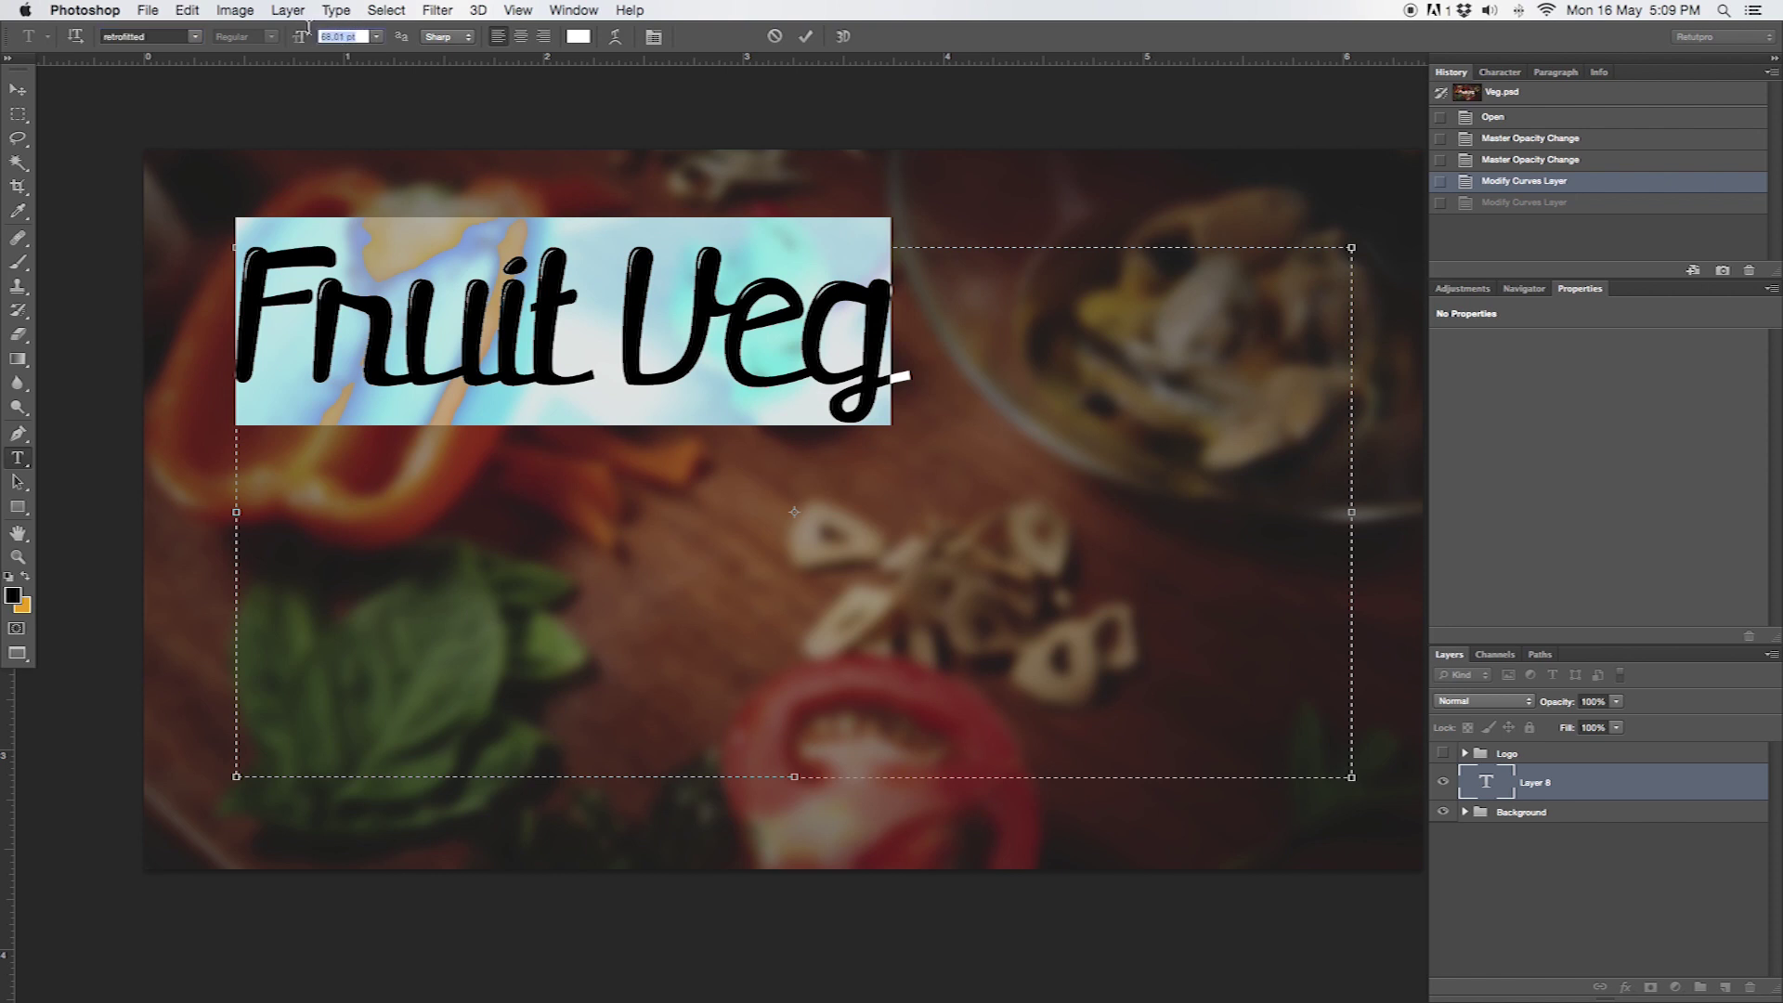
text(70)
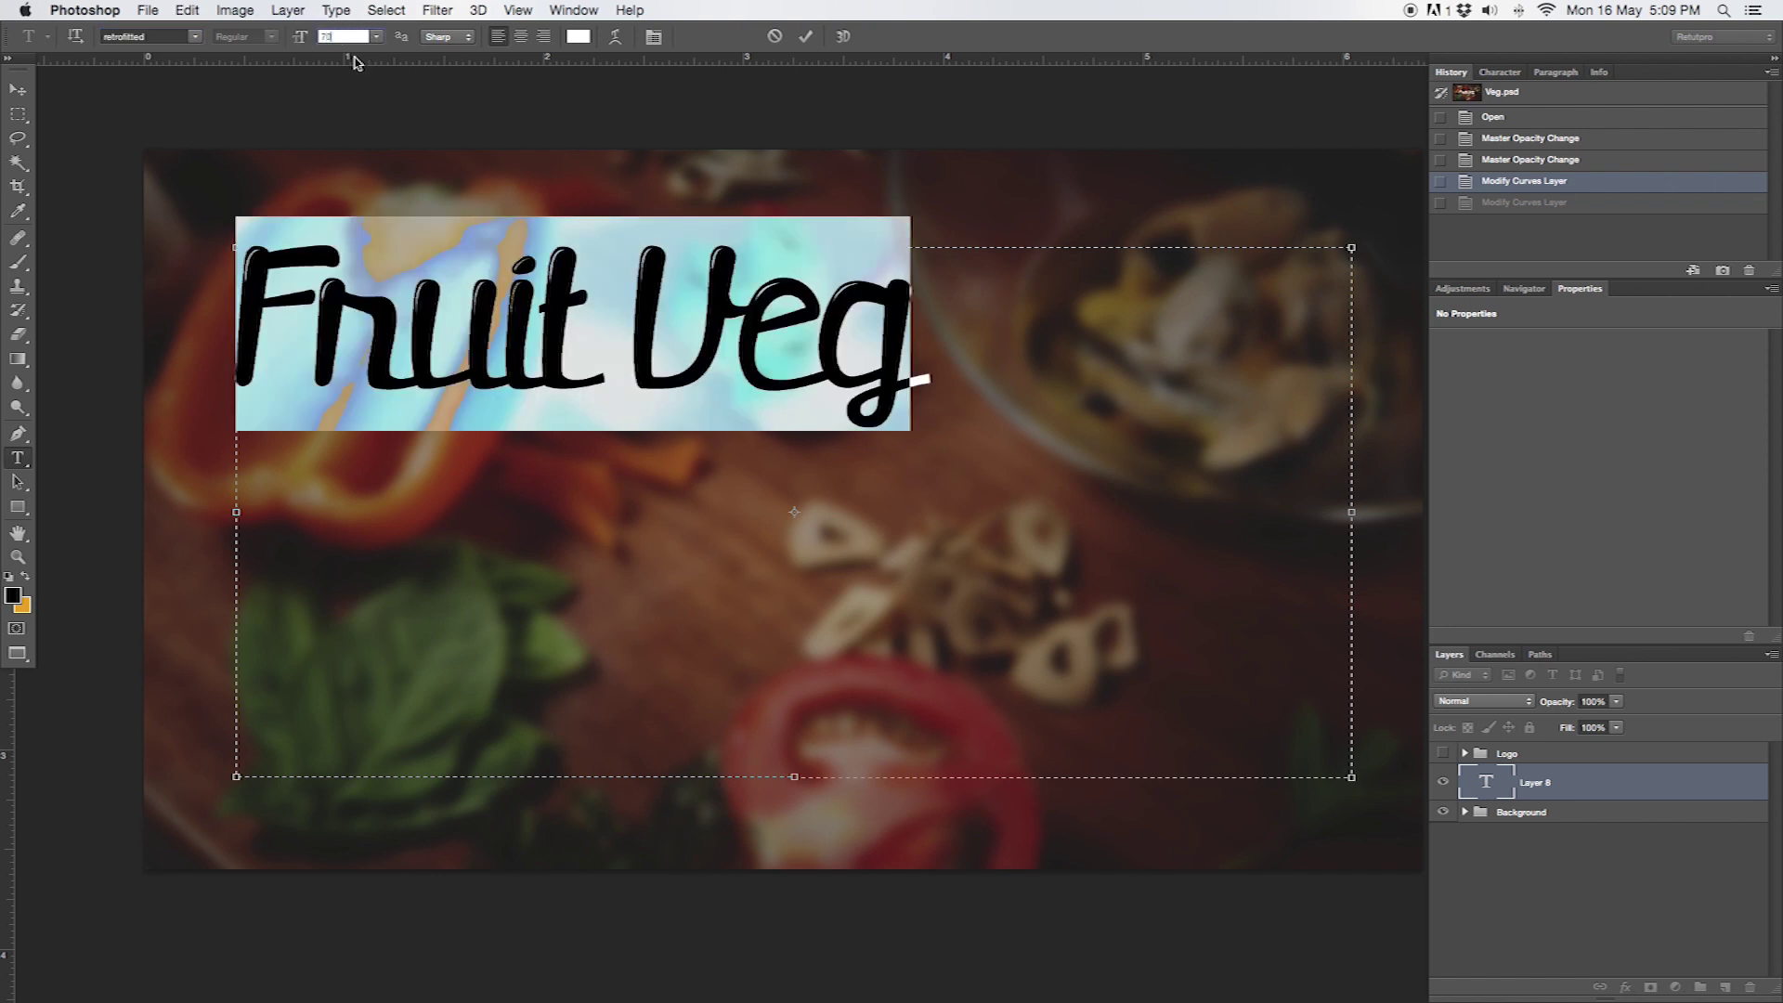
Try different tracking values on the Fruit Veg text, including -20, and set the tracking to -40
click(1485, 74)
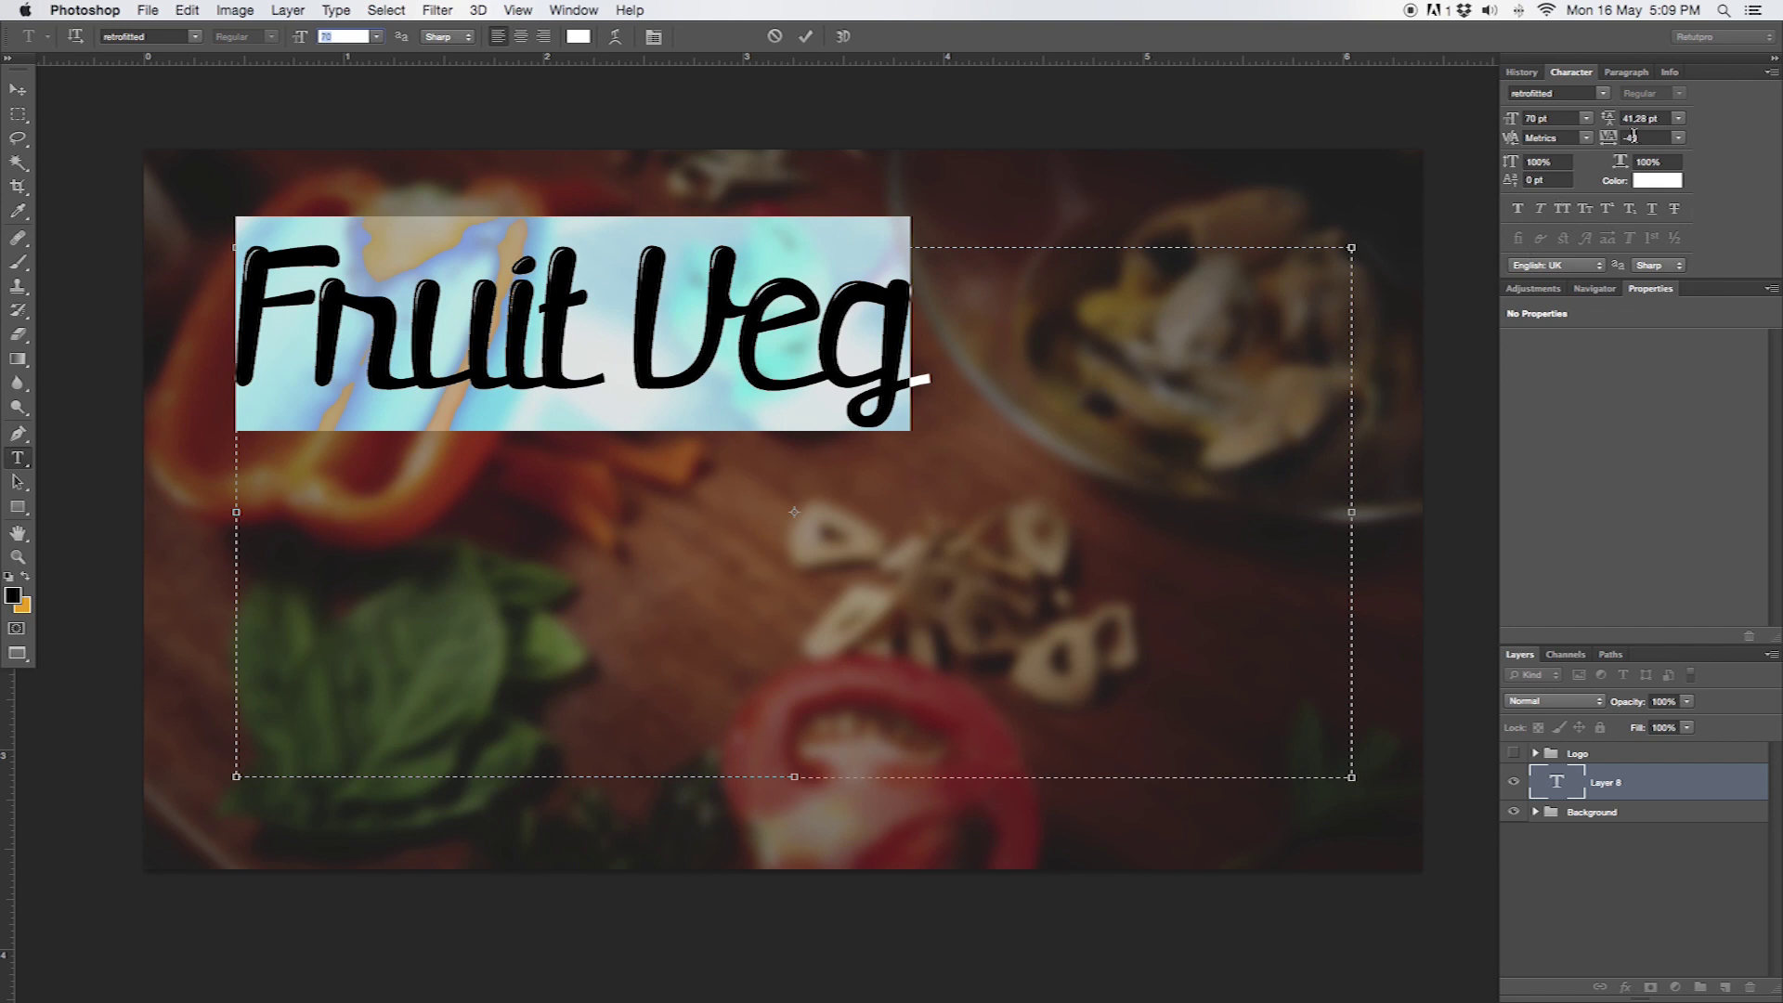
drag(1616, 139, 1609, 139)
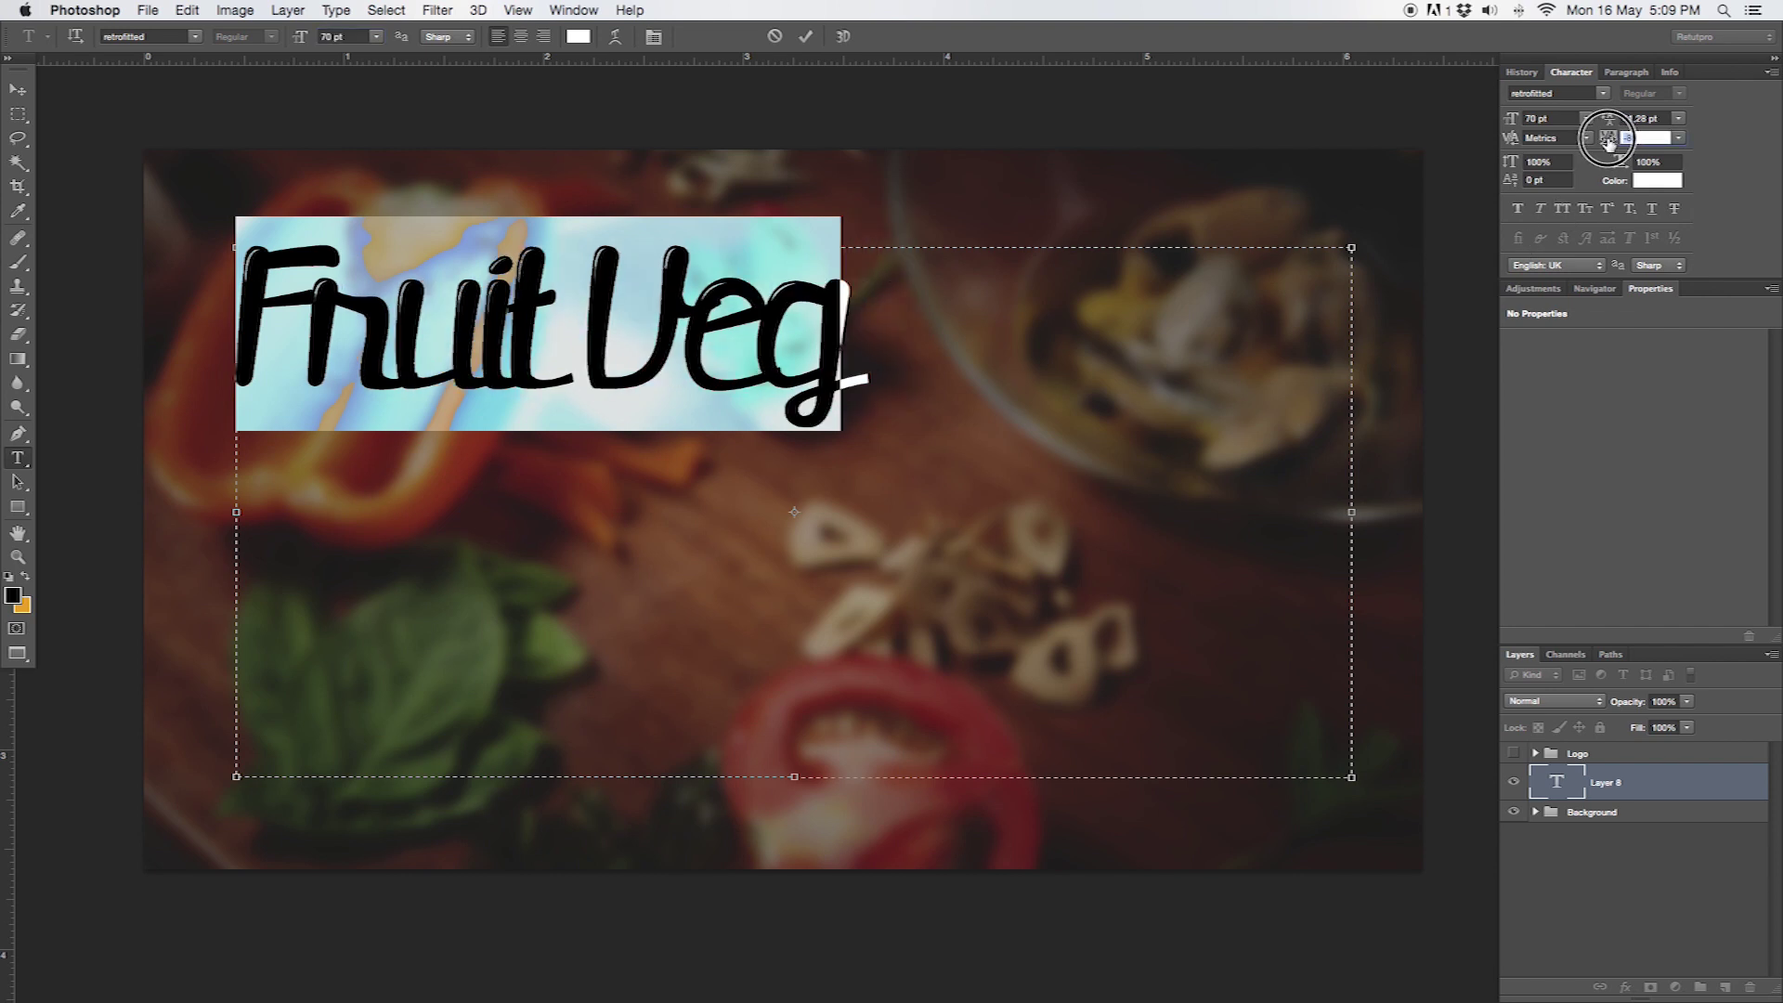
drag(1607, 139, 1599, 151)
text(-20)
key(Return)
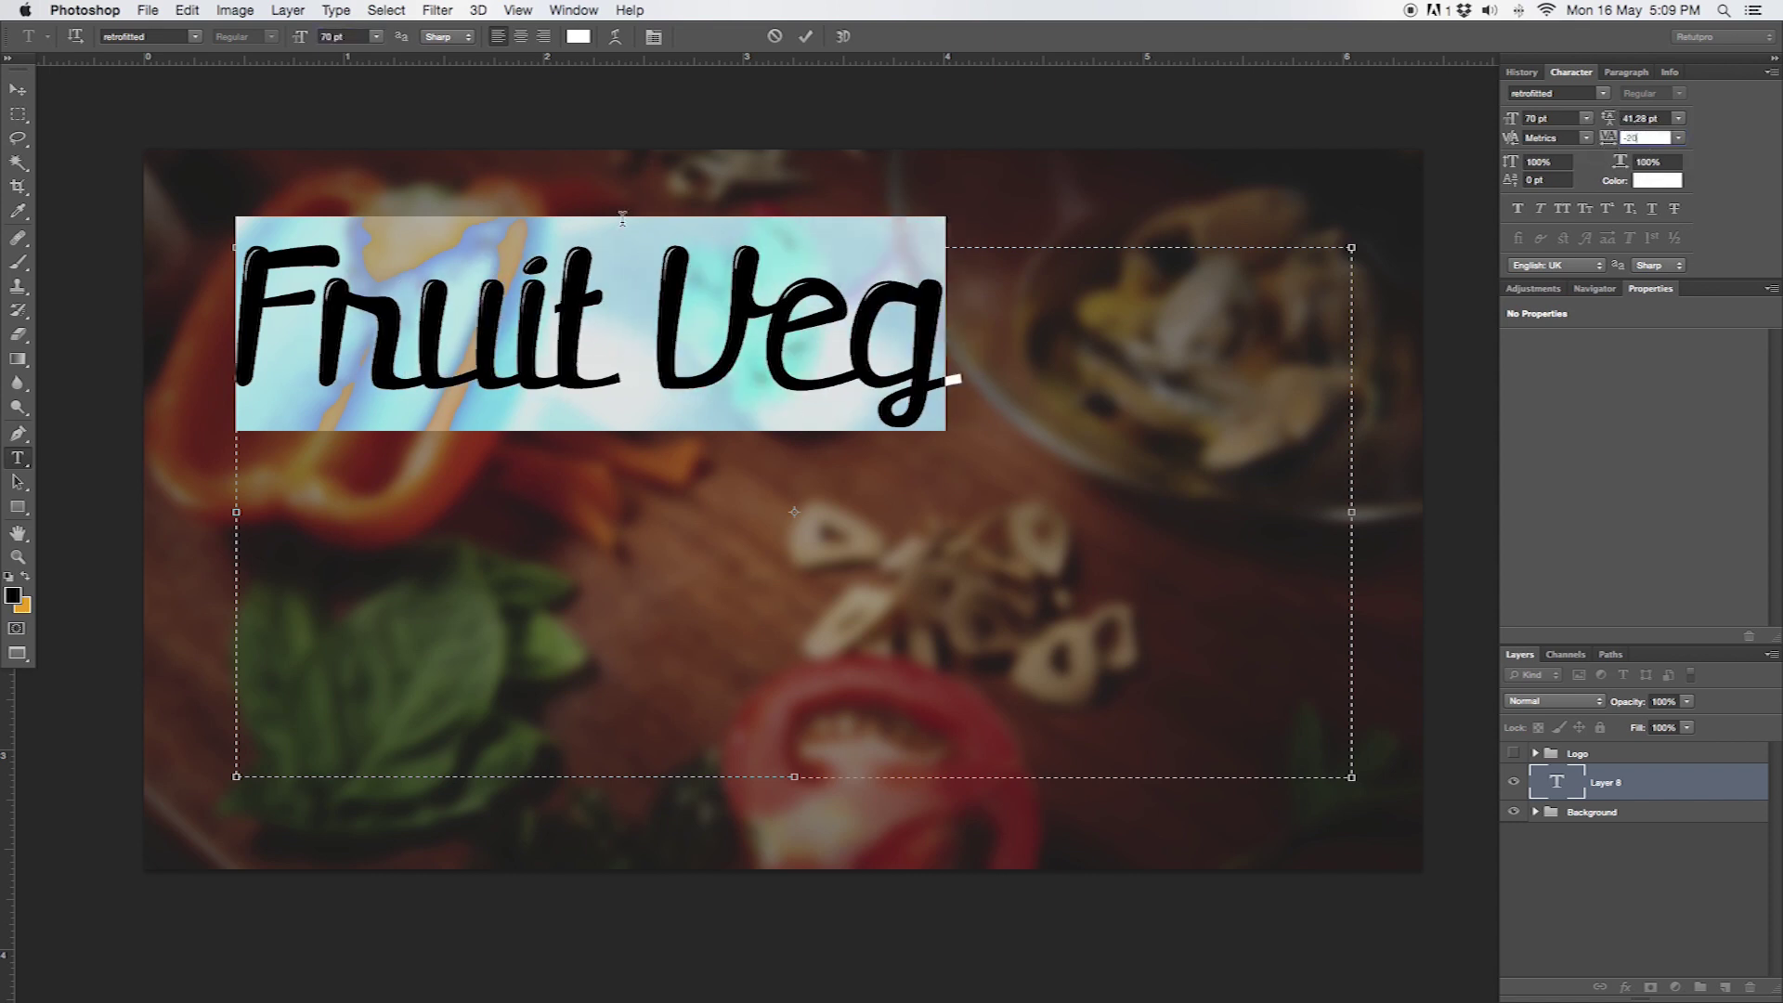
text(-2)
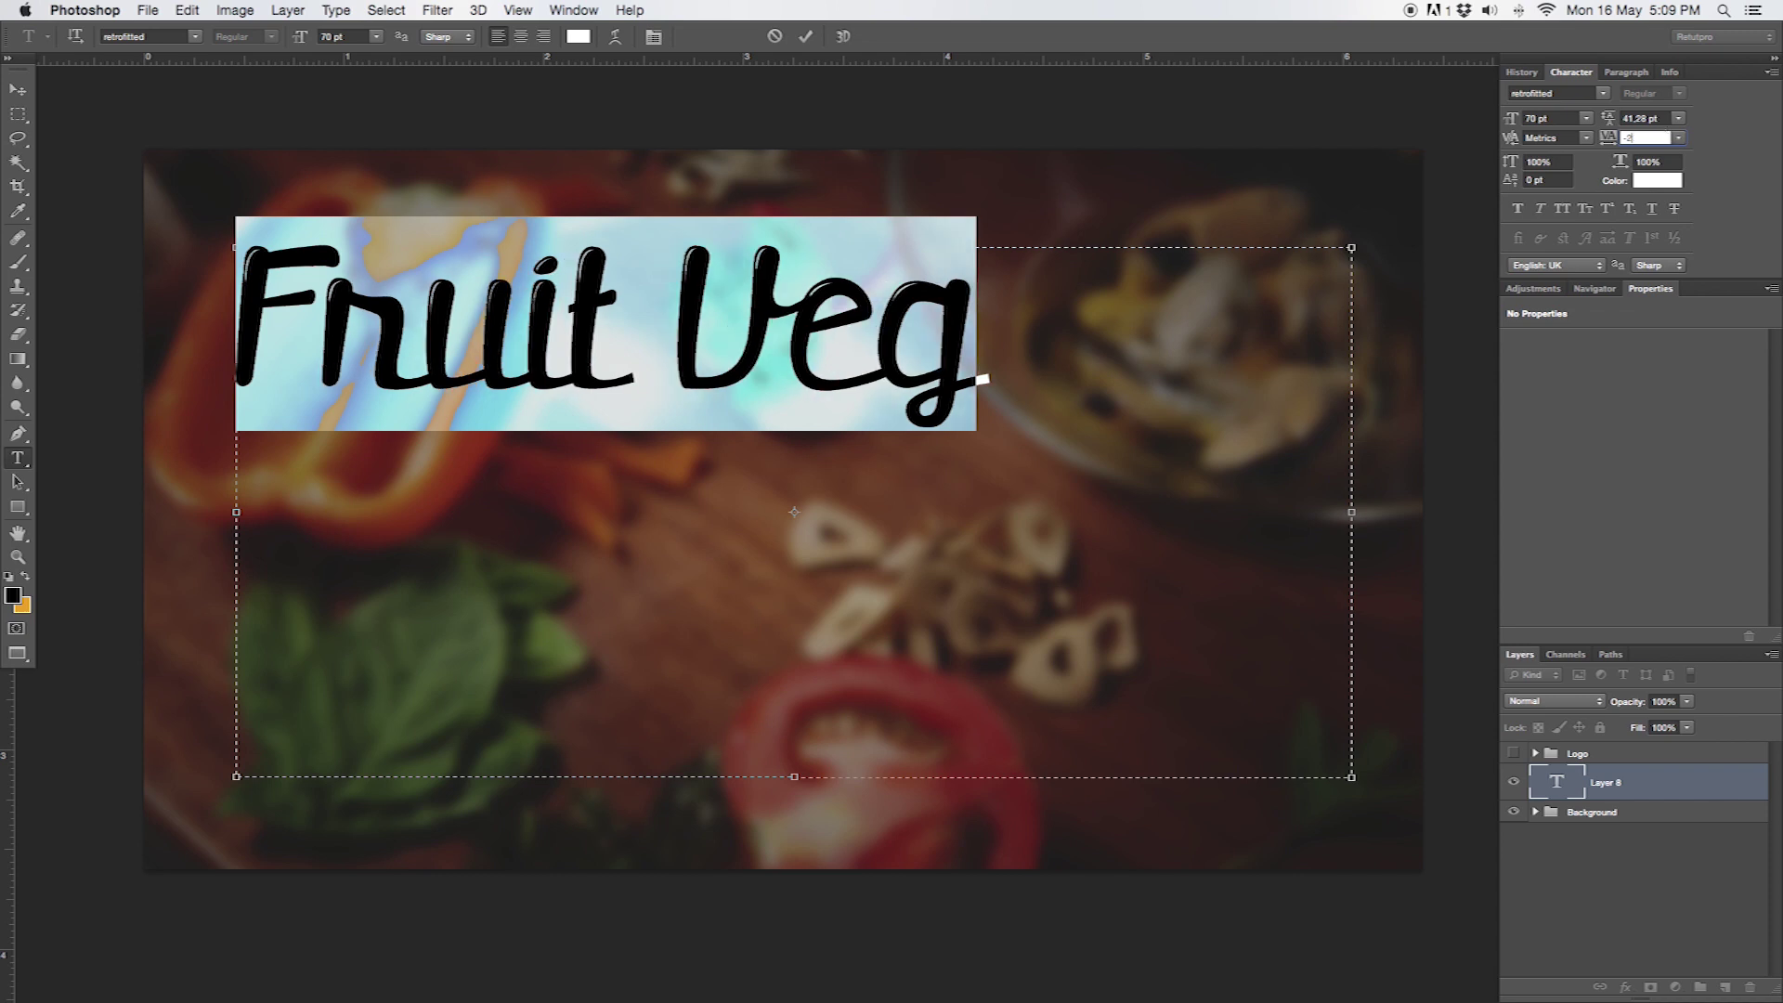
text(40)
key(Return)
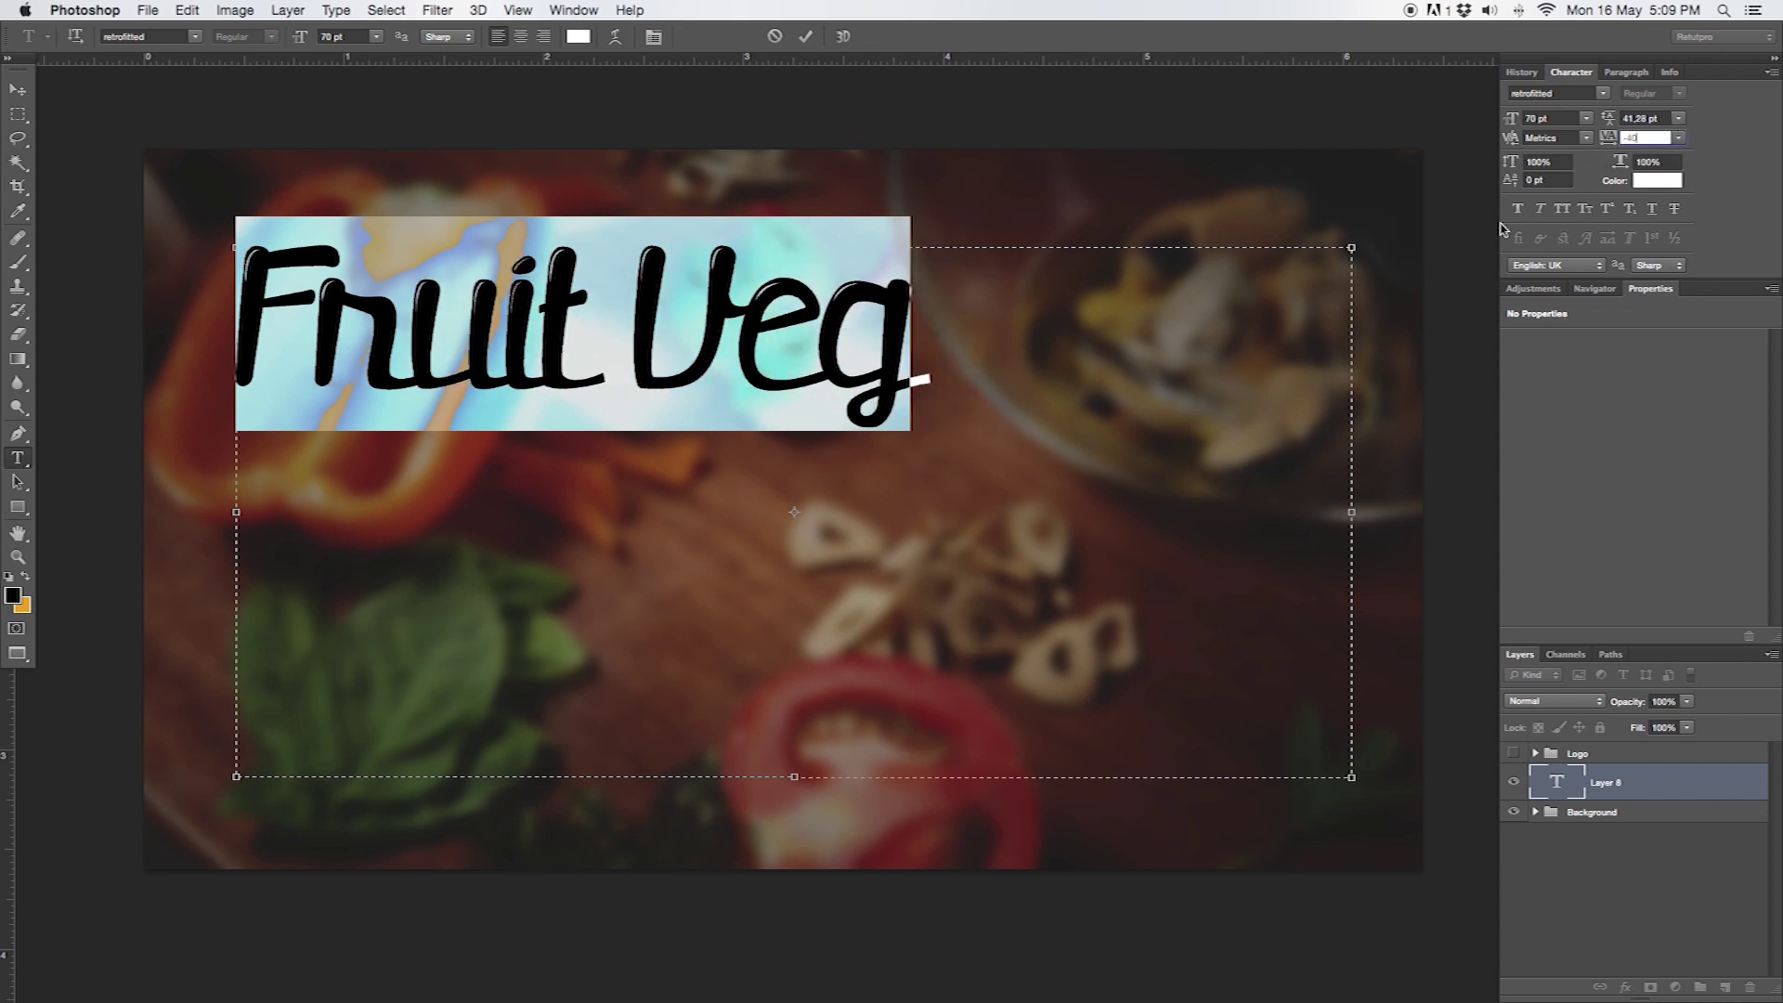
Commit the Fruit Veg text and move it towards the centre of the photo
click(573, 9)
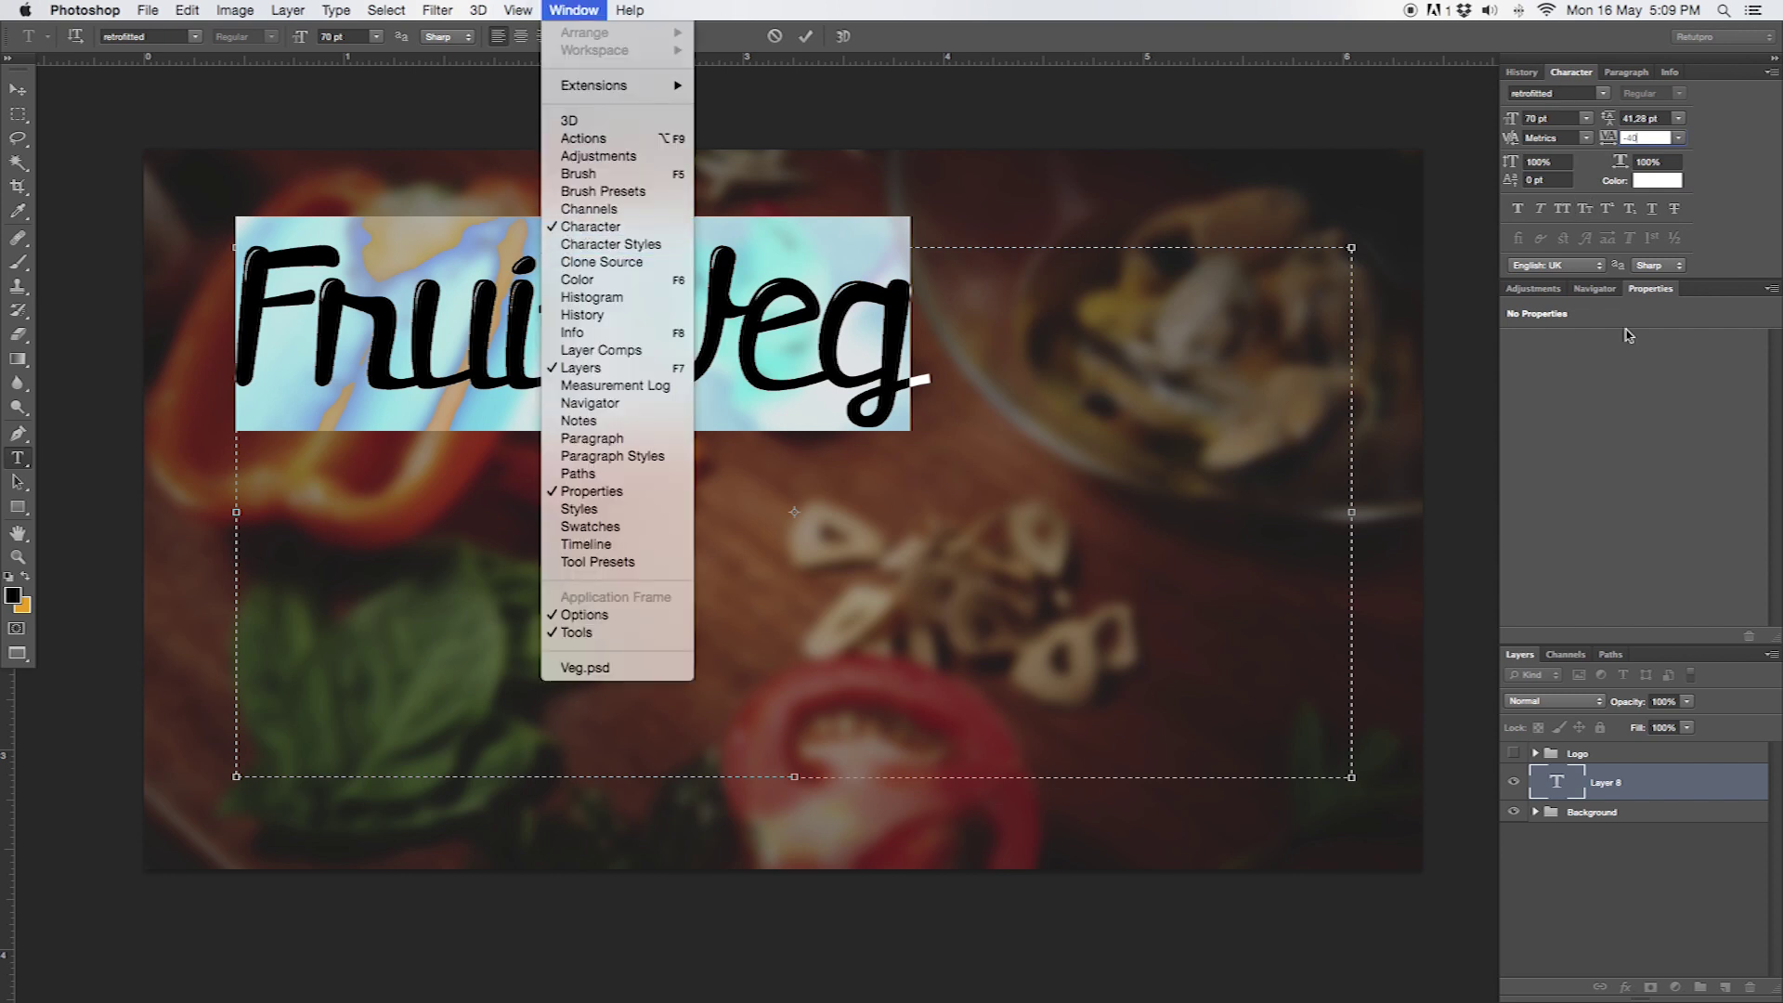
click(797, 37)
click(805, 36)
click(19, 93)
drag(624, 292, 805, 392)
Fine-tune the position of the Fruit Veg text, shifting it slightly right and down near the canvas centre
key(z)
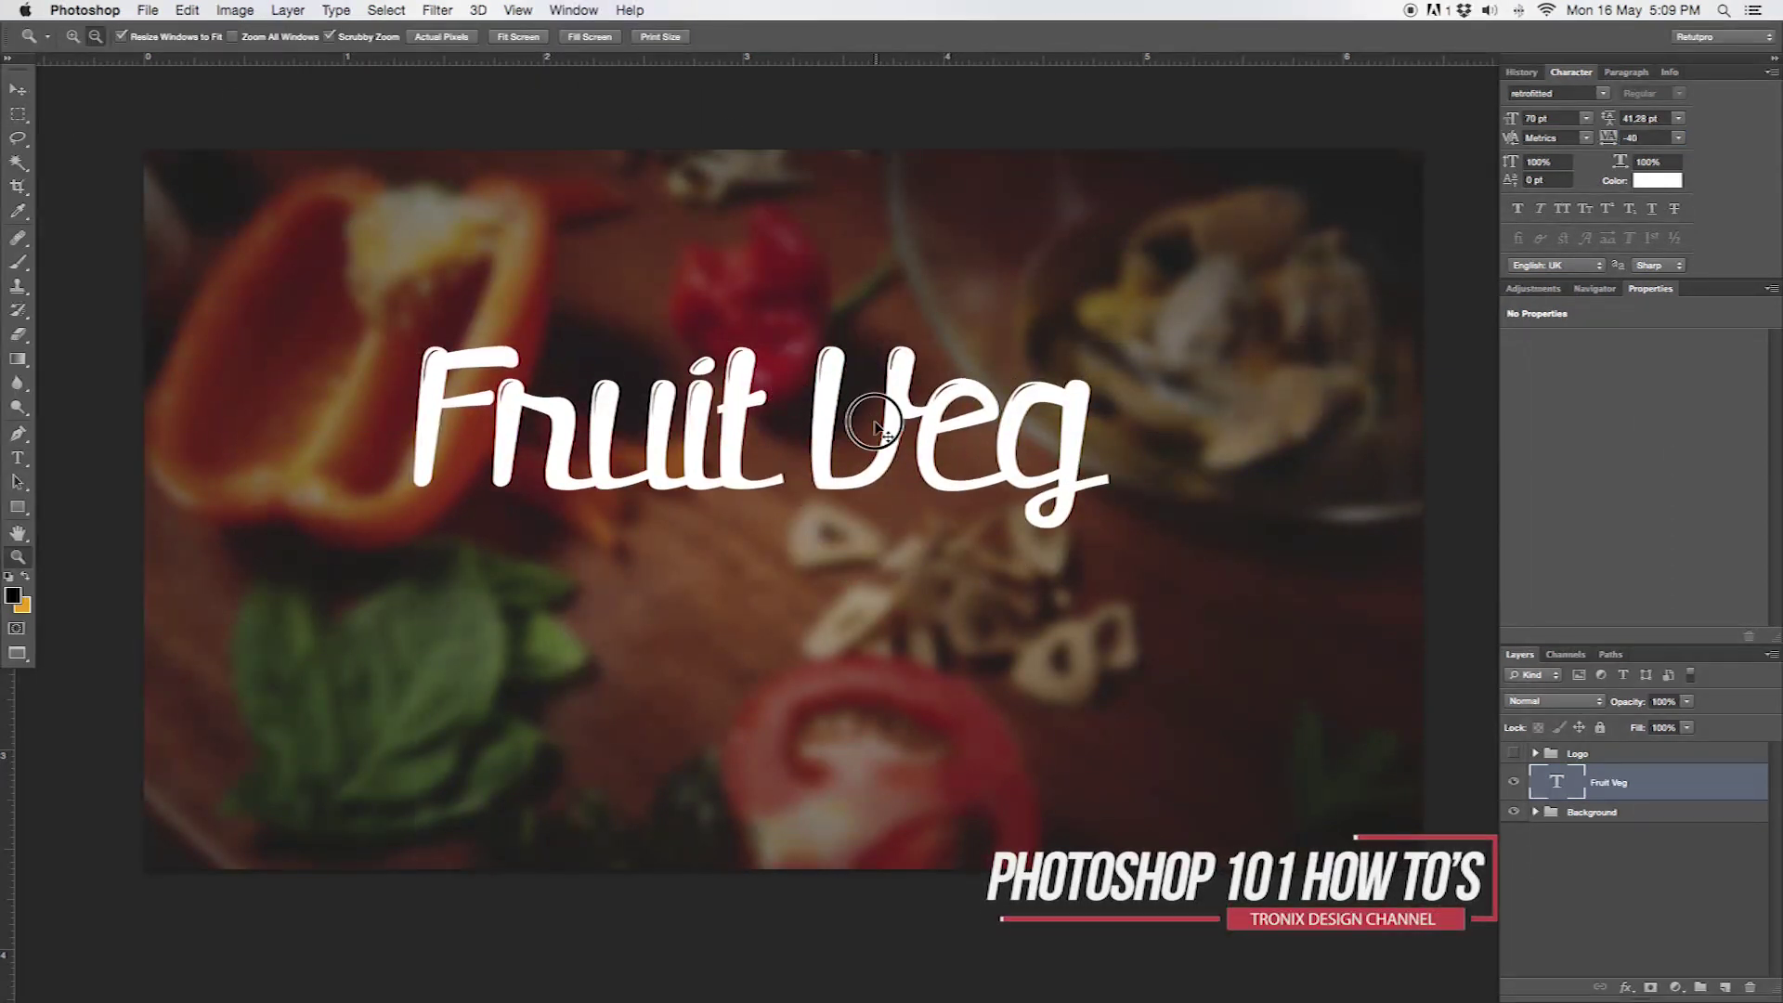
alt+click(841, 474)
key(c)
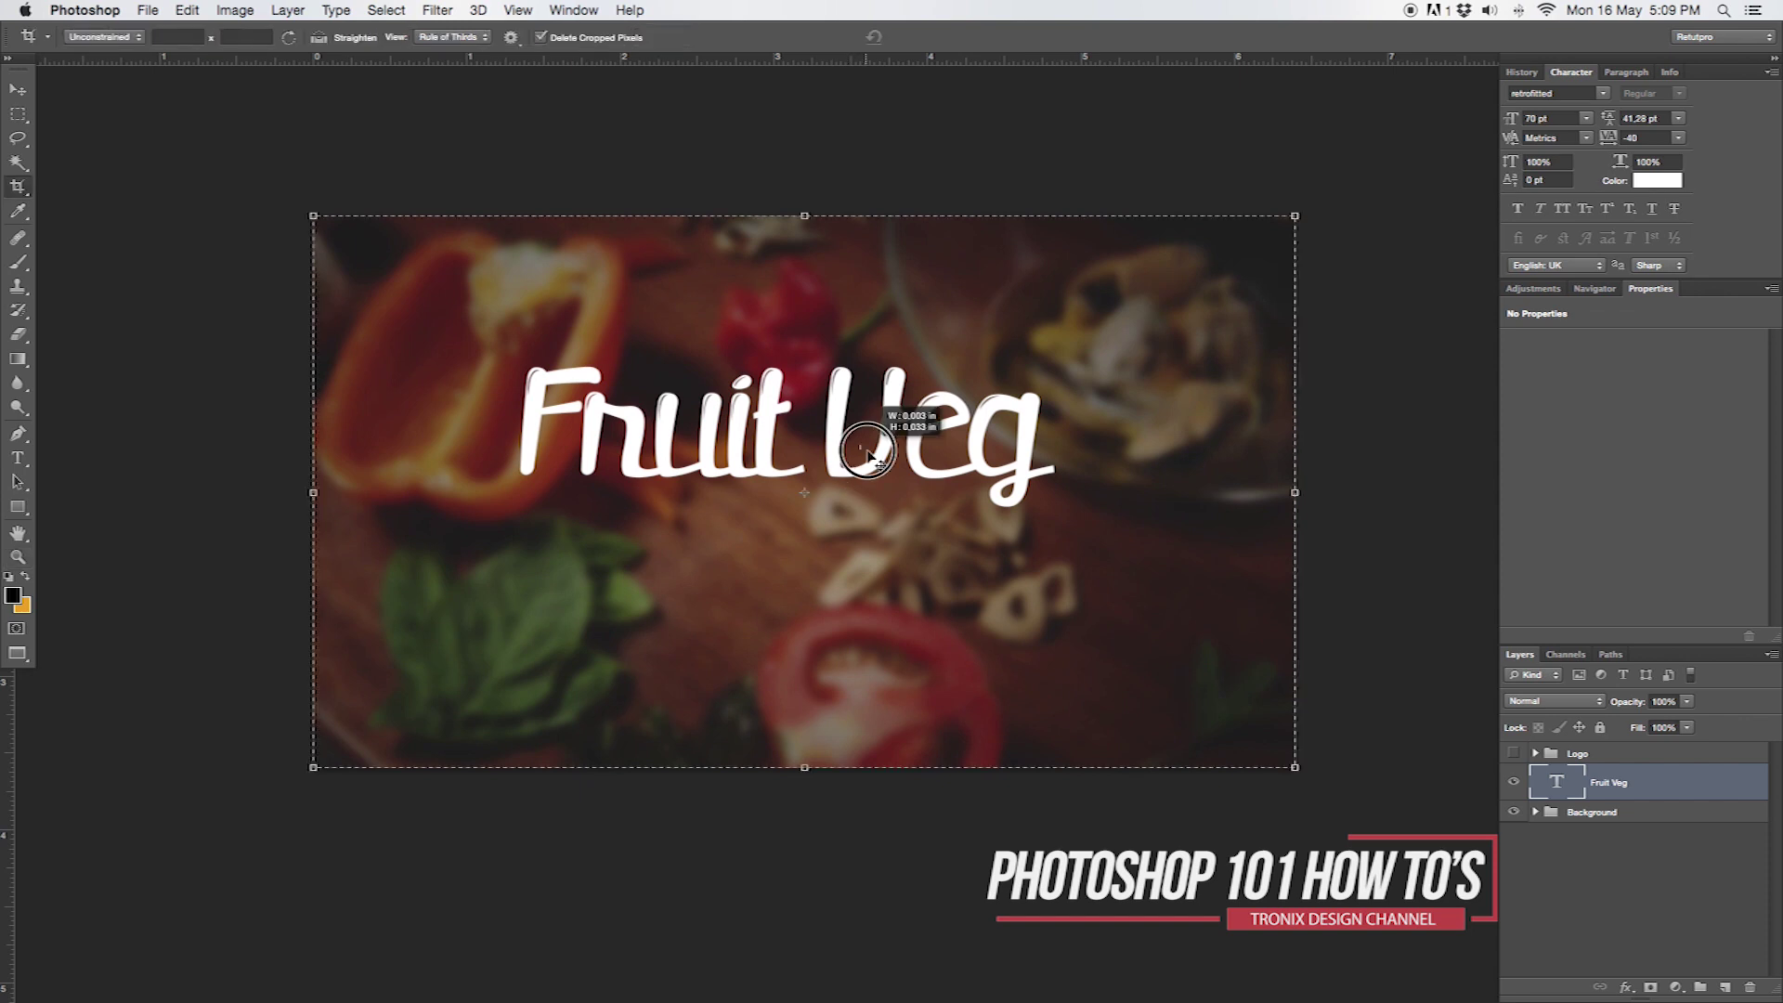
key(v)
drag(850, 348, 865, 368)
key(Right)
key(Right)
key(Up)
key(Up)
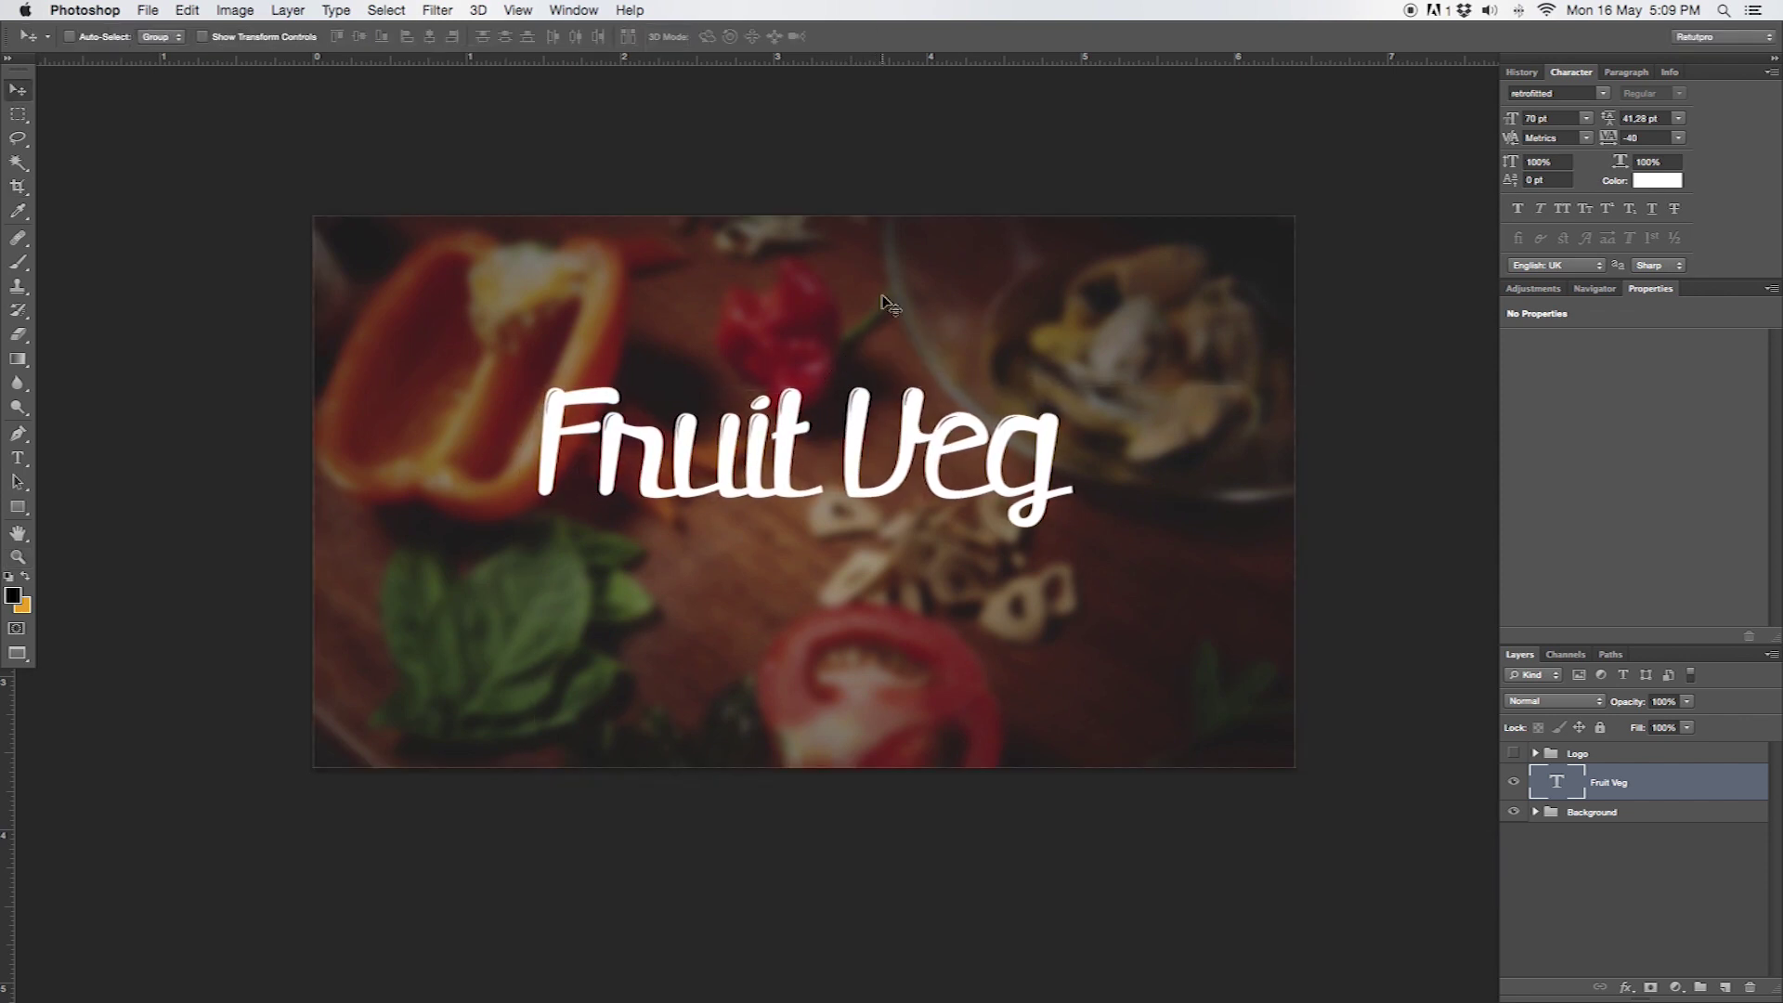
Create a separate small text box below Fruit Veg containing "&" and reduce its size to 34 pt
key(t)
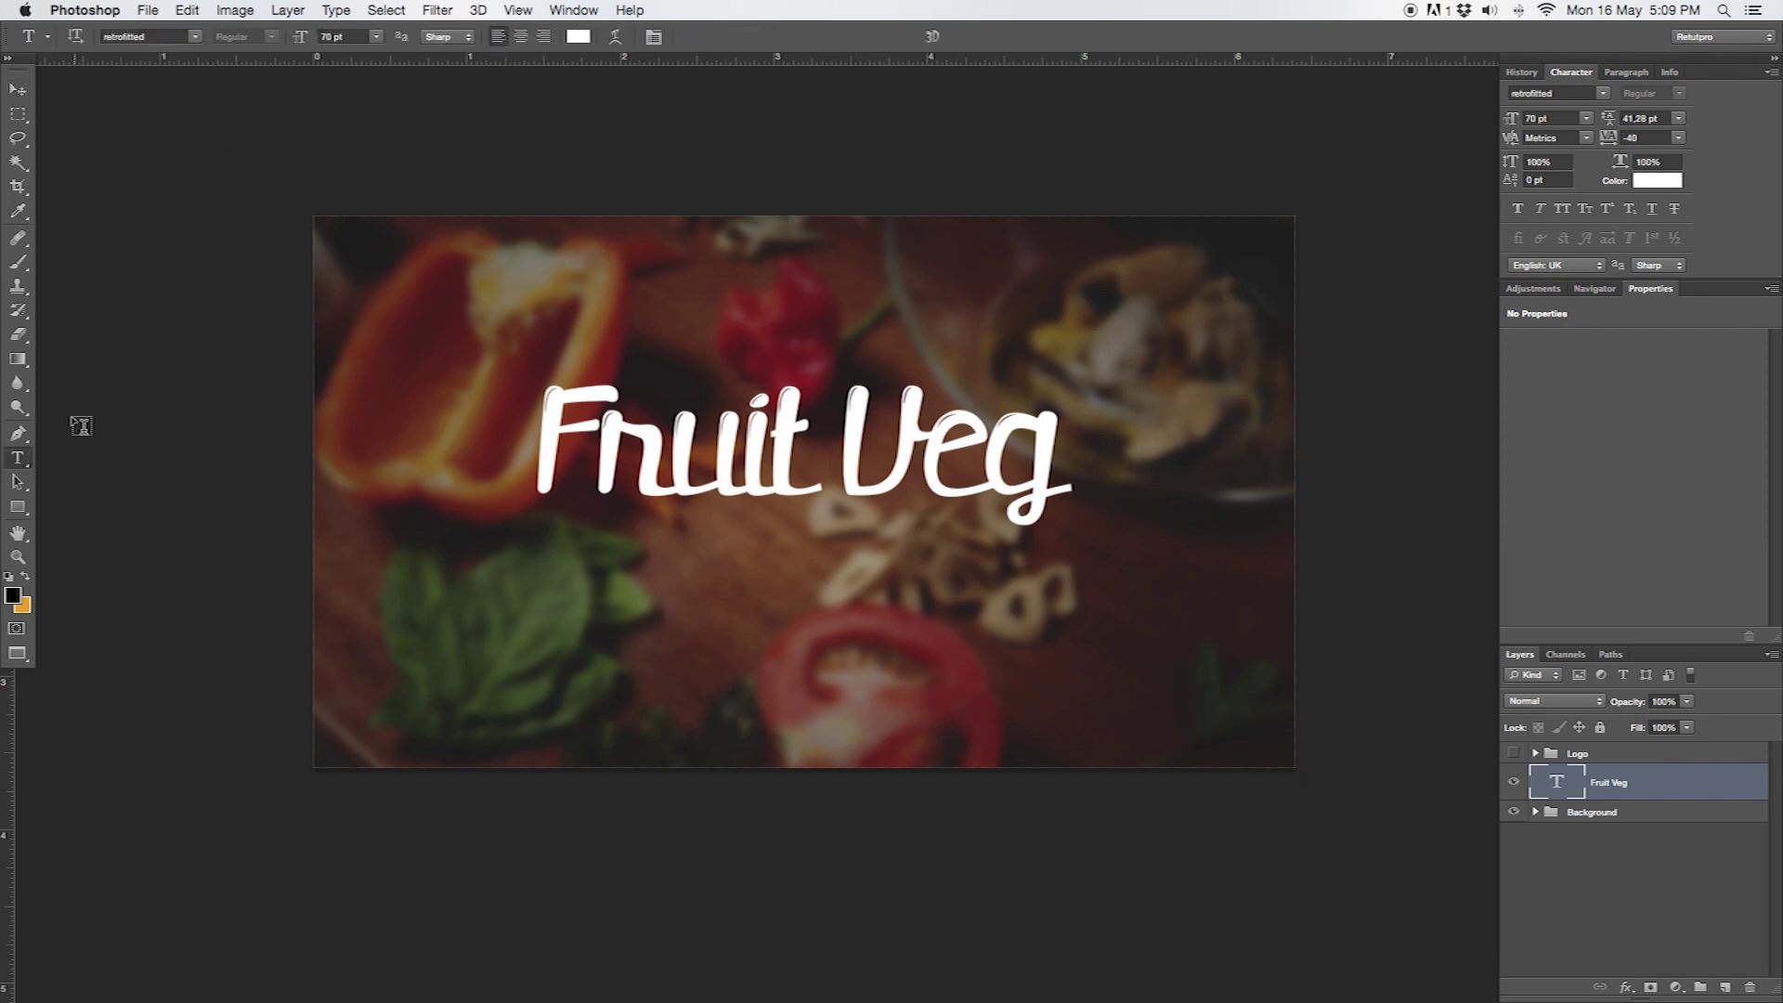
click(745, 464)
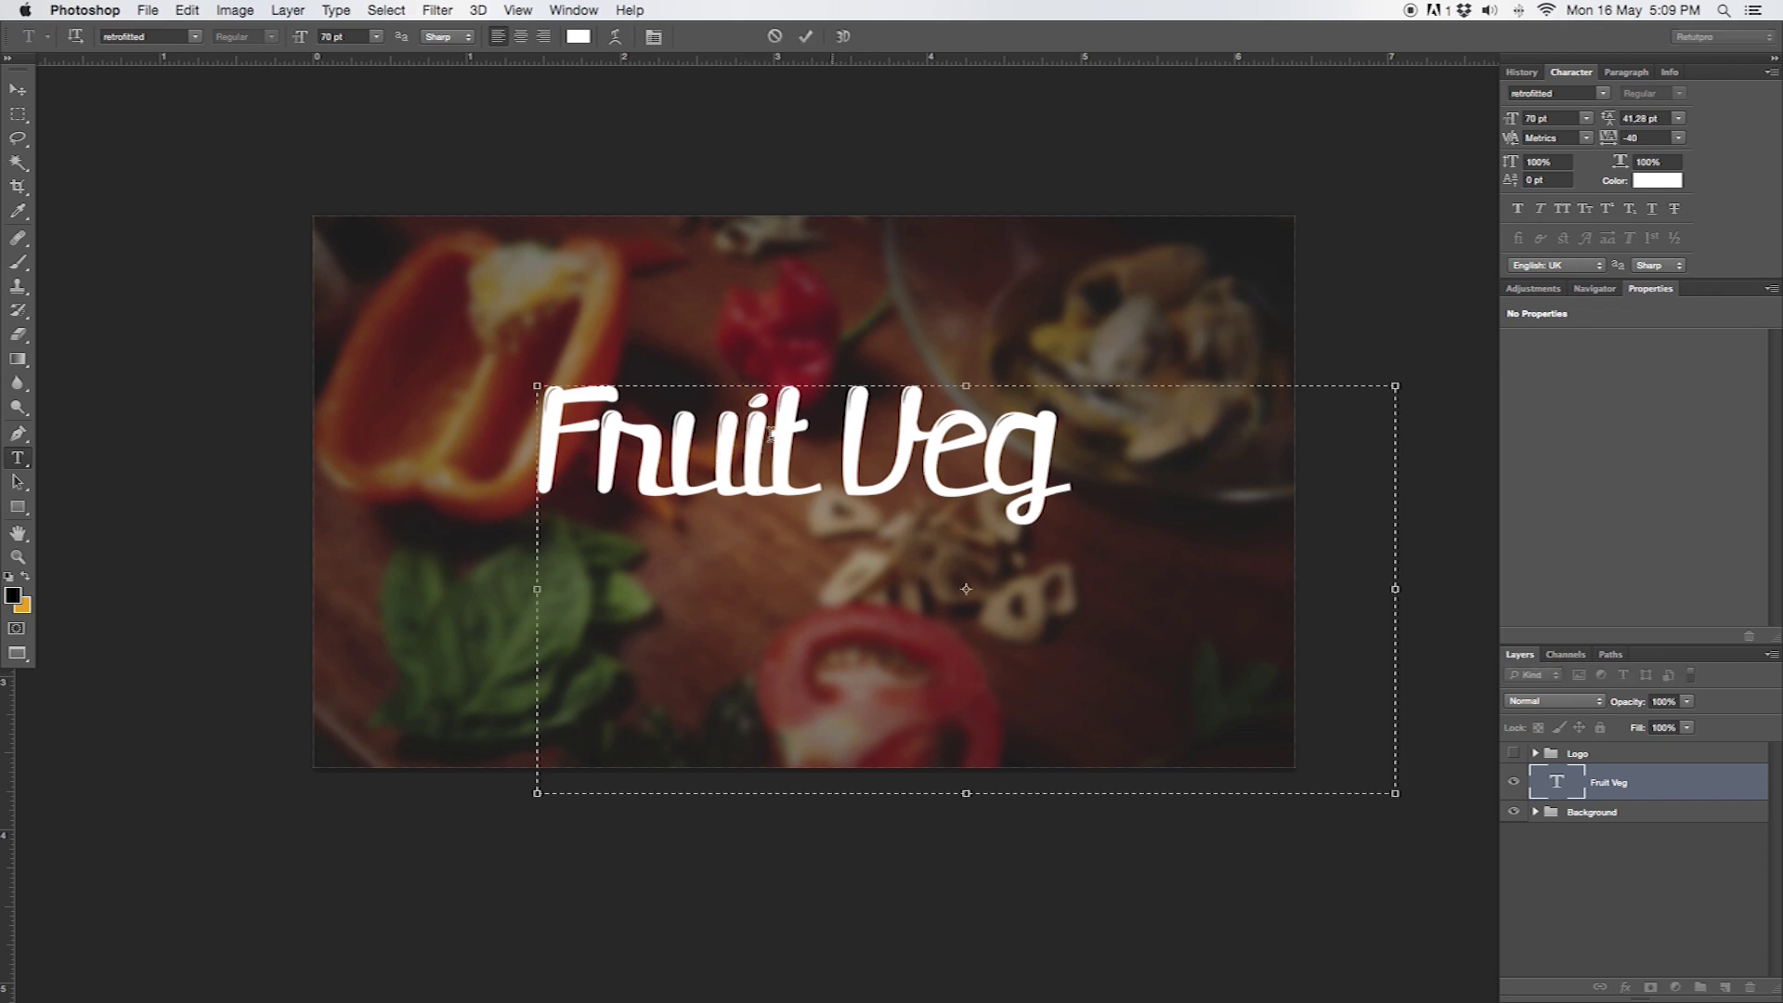
key(Escape)
drag(612, 581, 880, 661)
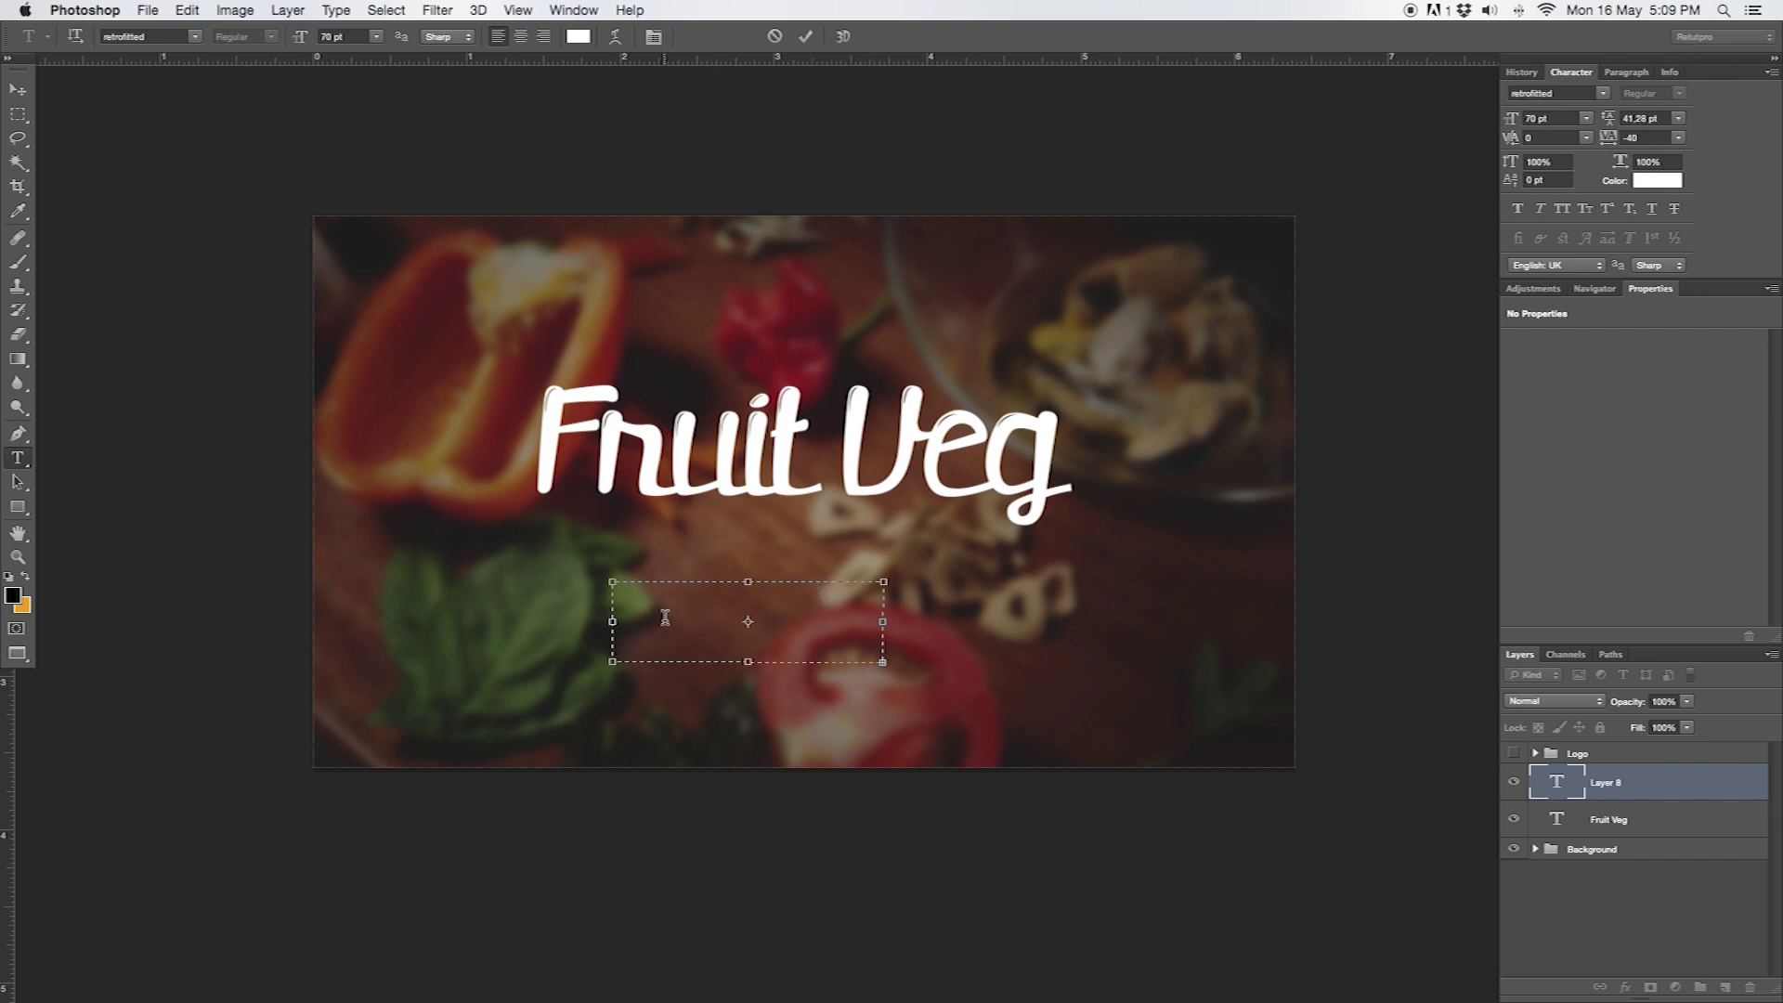
drag(302, 40, 269, 37)
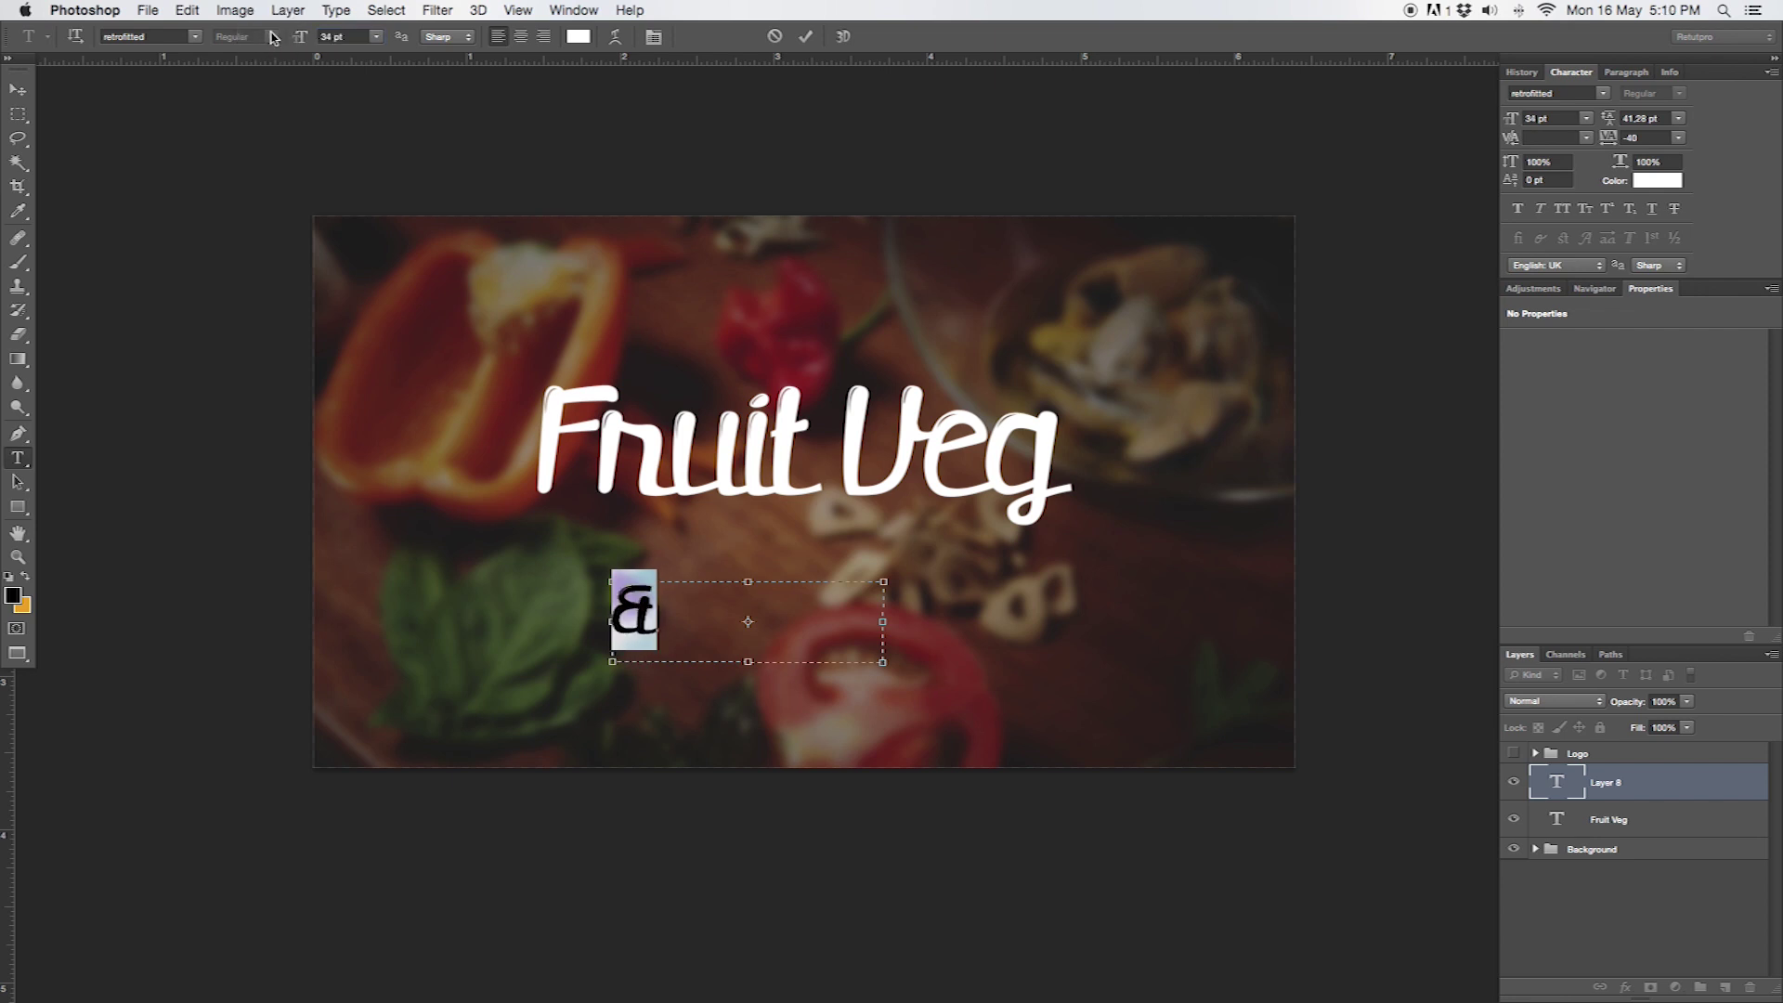
Reduce the & character's size to 13 pt and commit the text
click(668, 606)
drag(650, 604, 588, 616)
drag(300, 37, 264, 38)
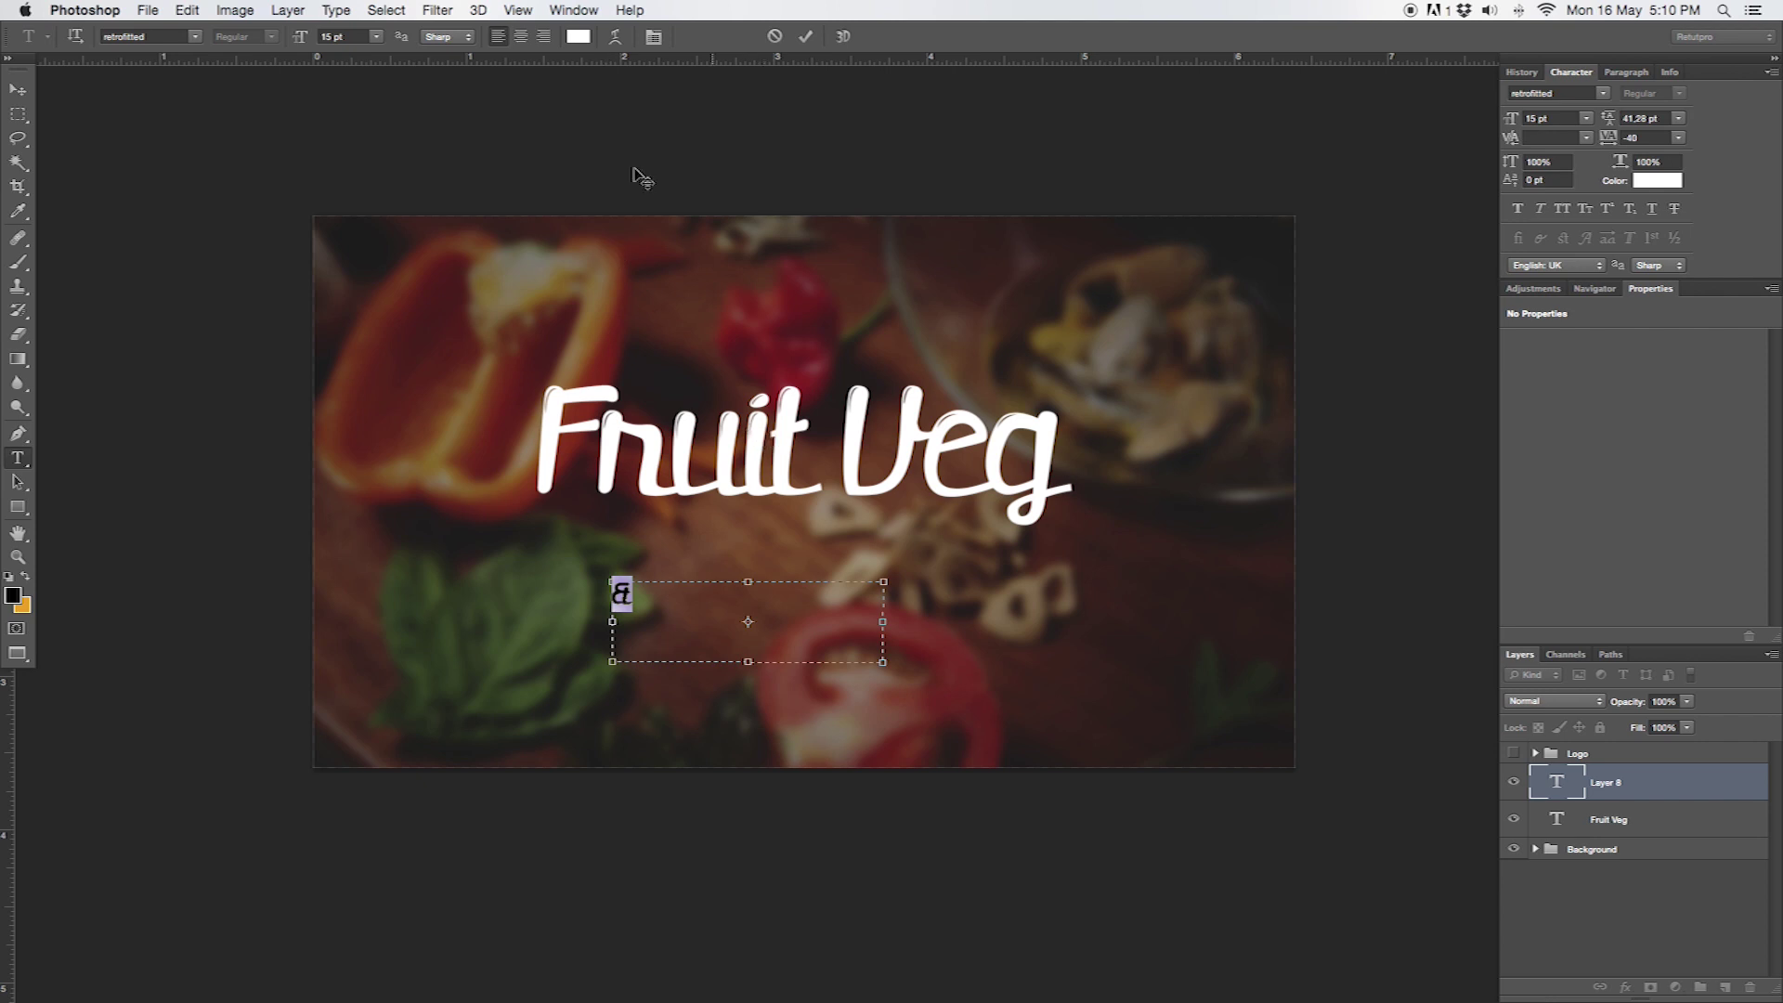
drag(300, 37, 279, 37)
click(806, 37)
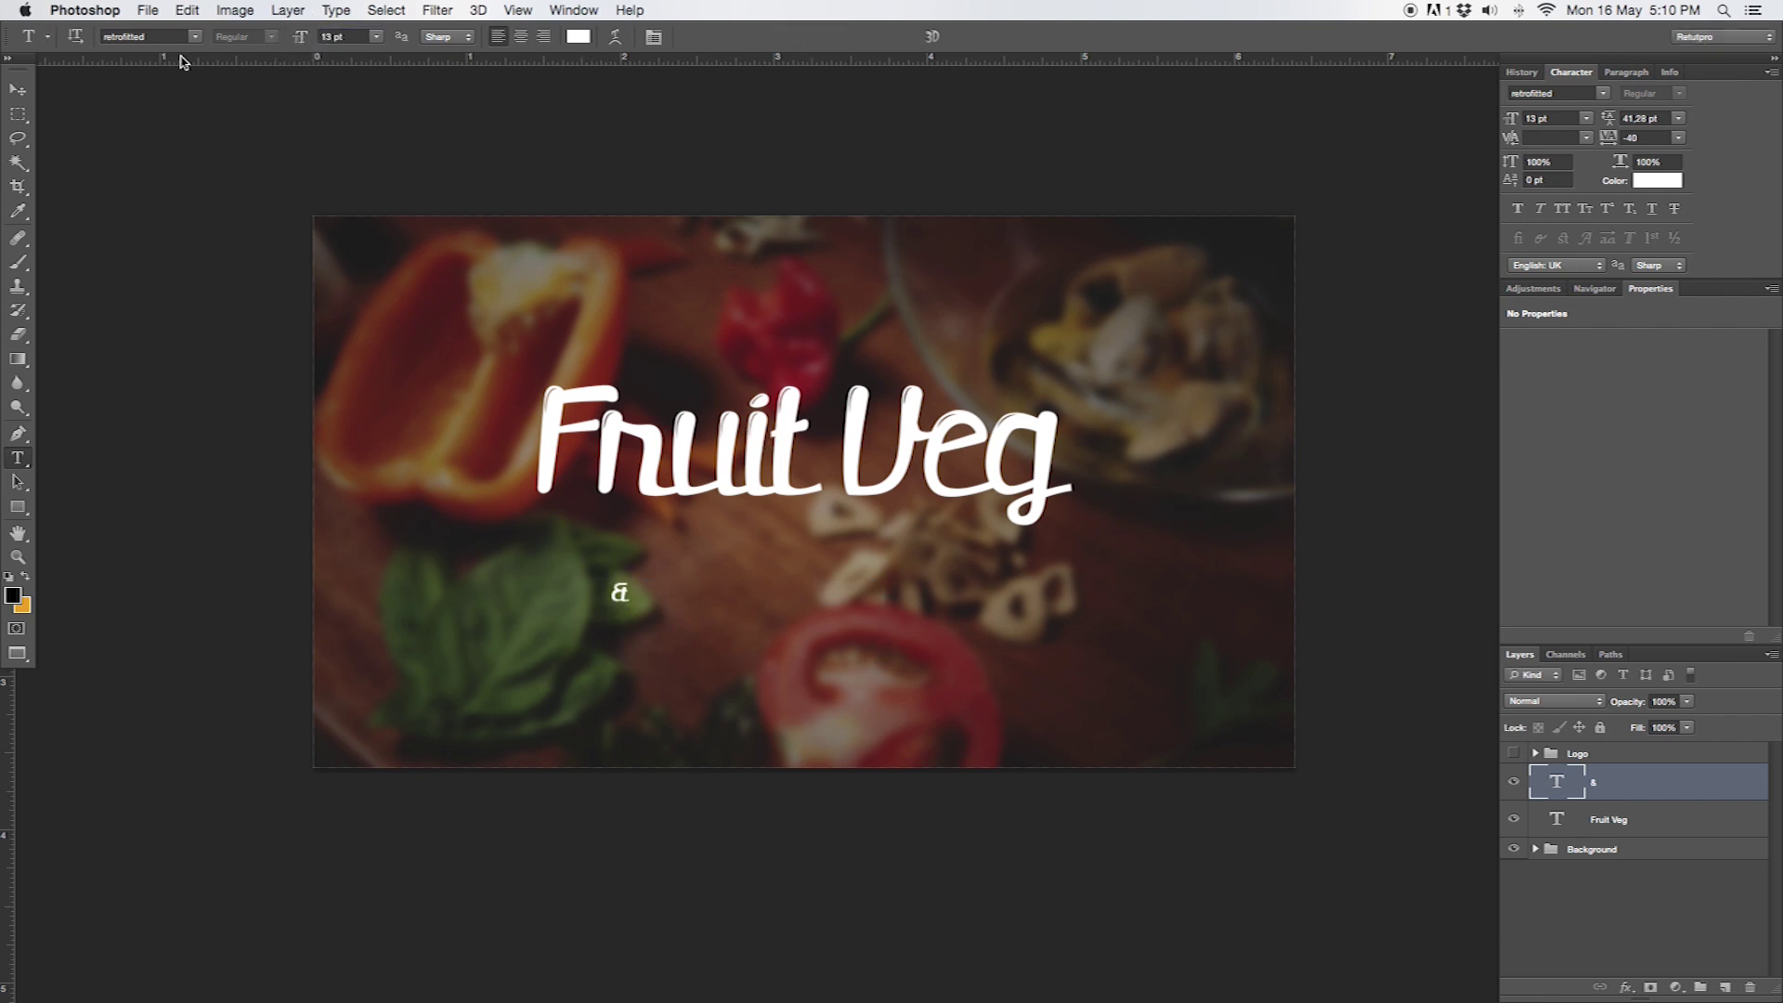
Move the & into the gap between the words Fruit and Veg, nudging it slightly right
click(18, 89)
drag(661, 592, 841, 460)
key(Right)
key(Right)
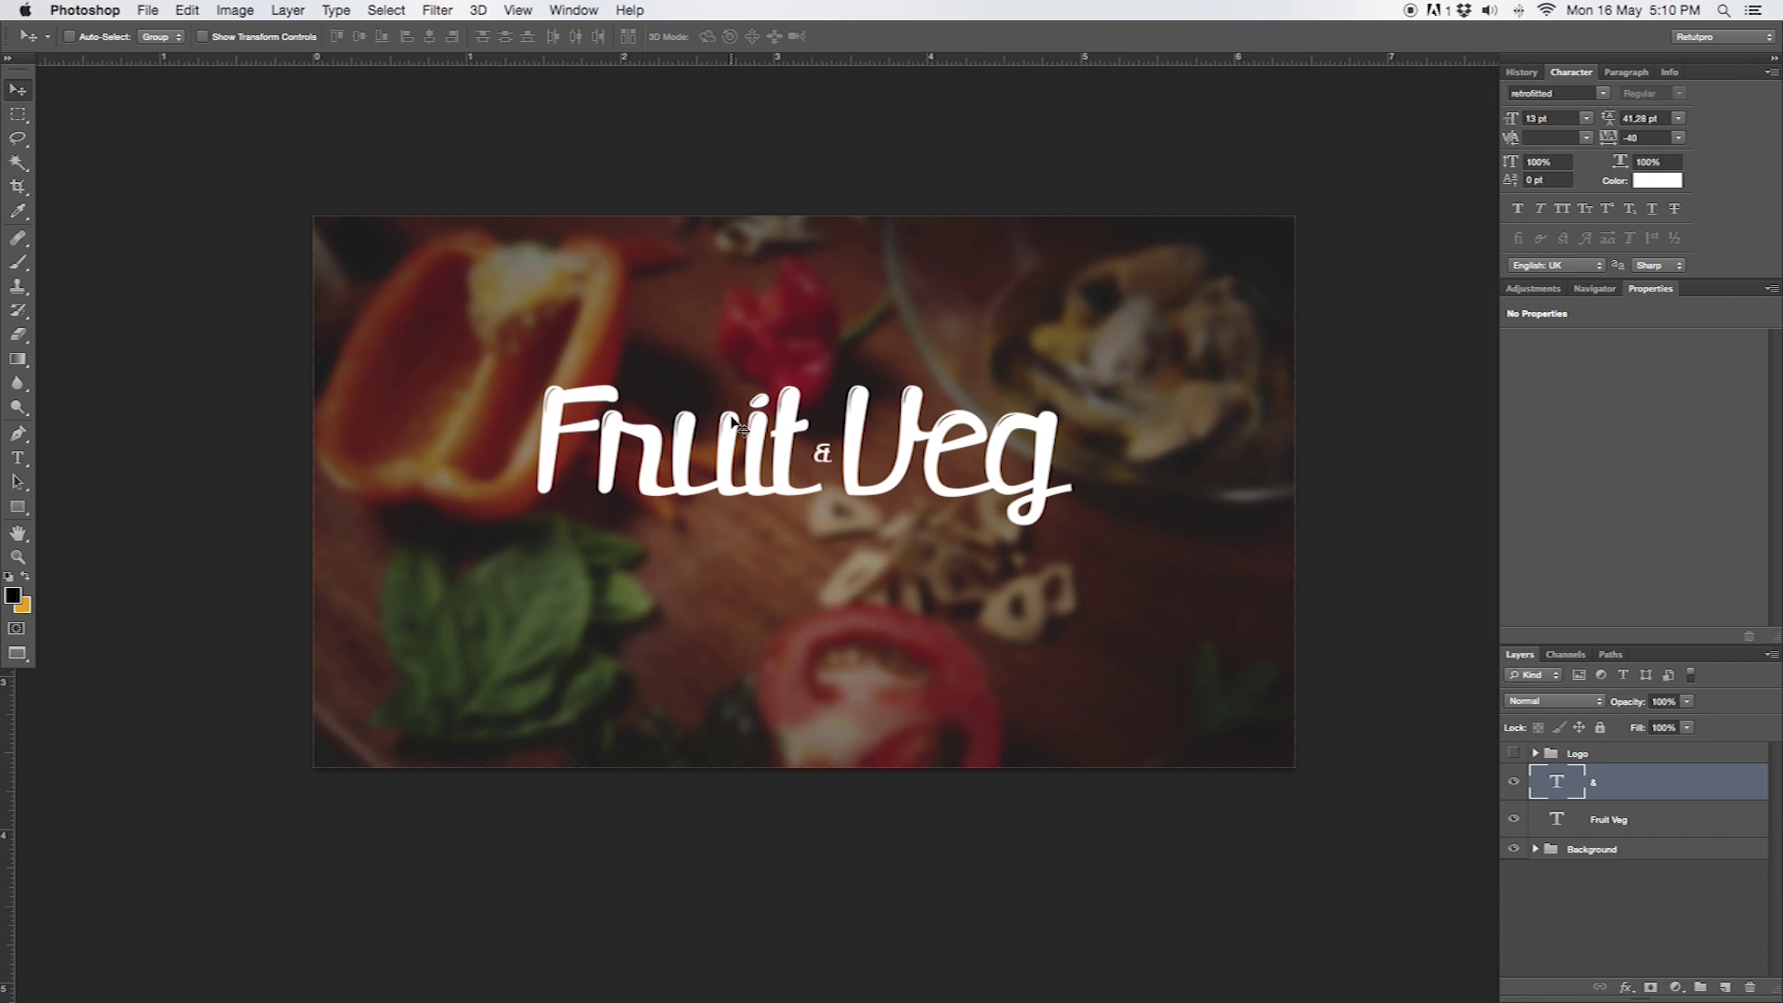
key(z)
click(870, 482)
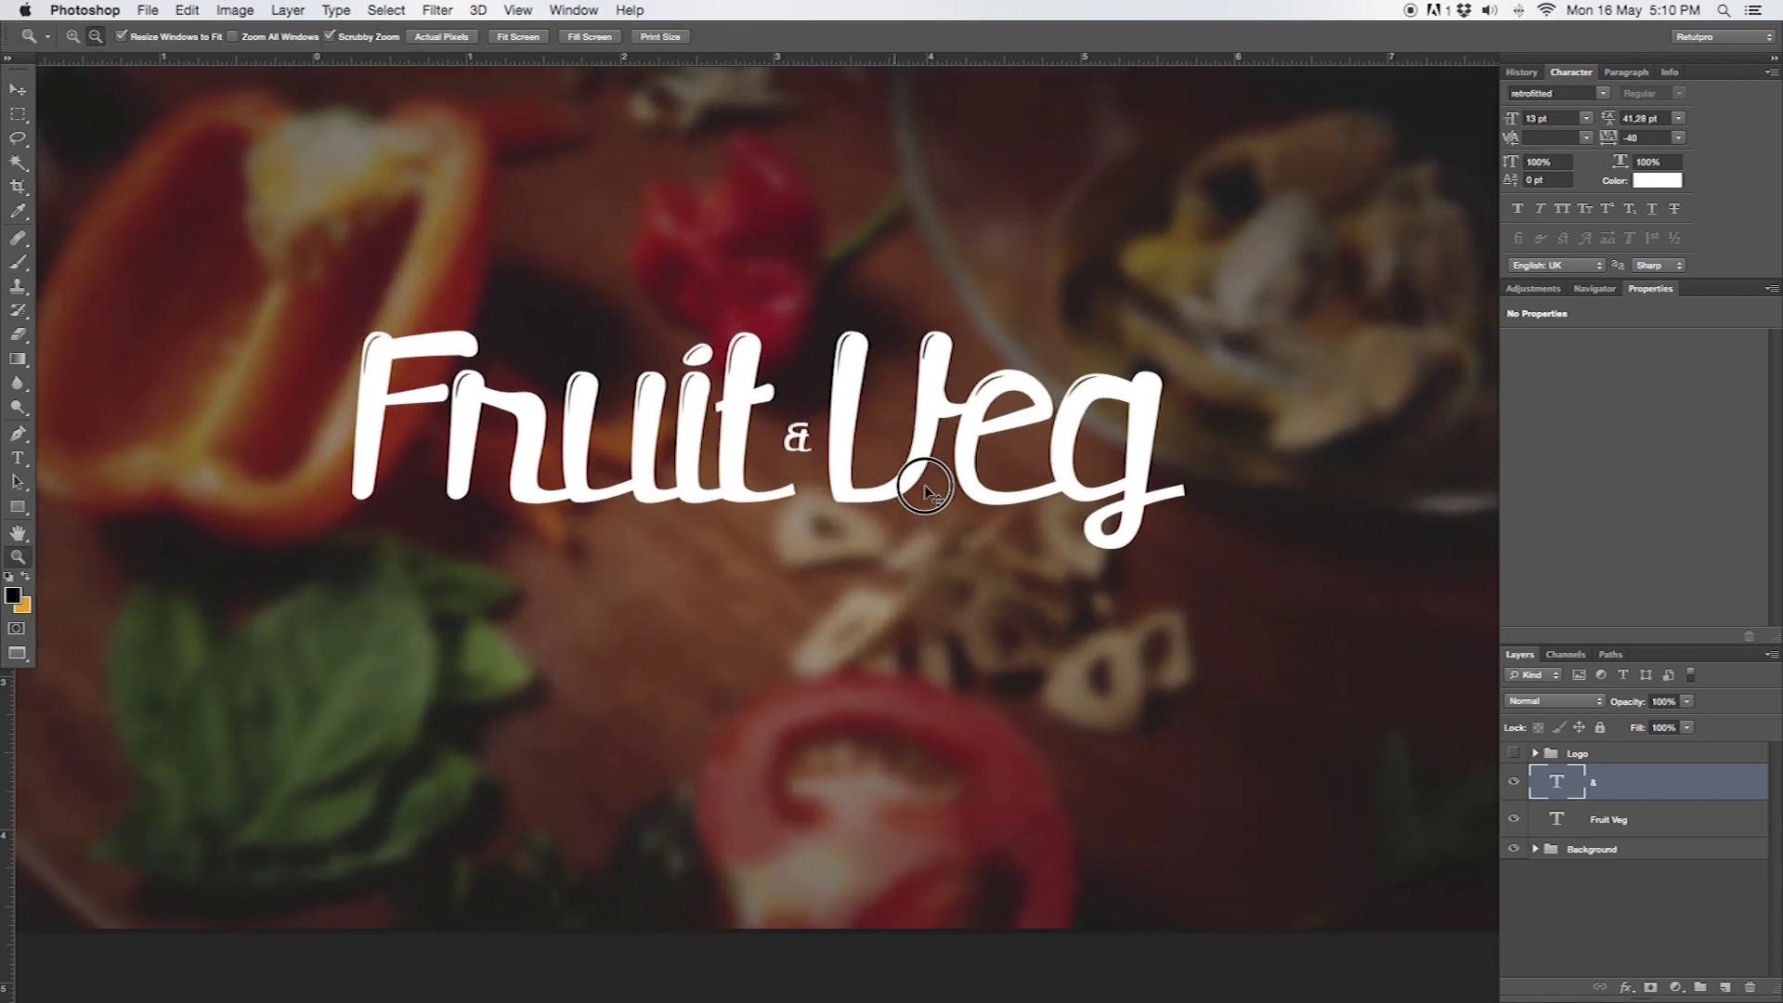
alt+click(917, 484)
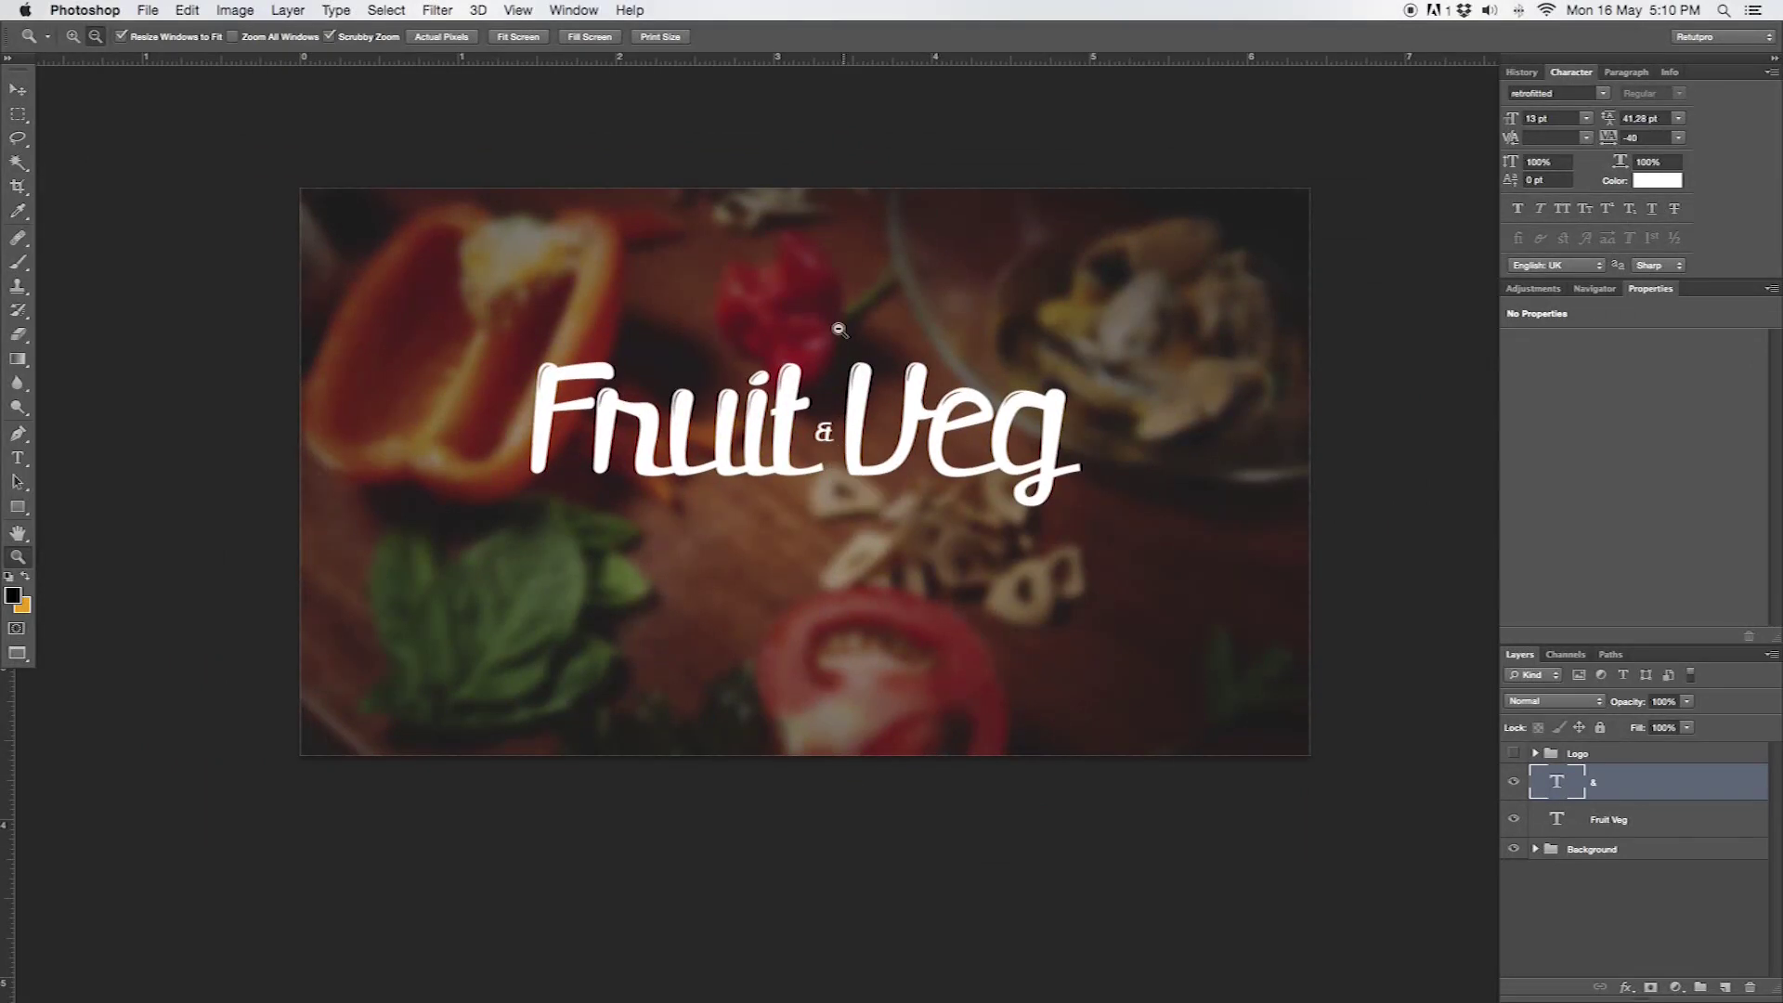
click(829, 427)
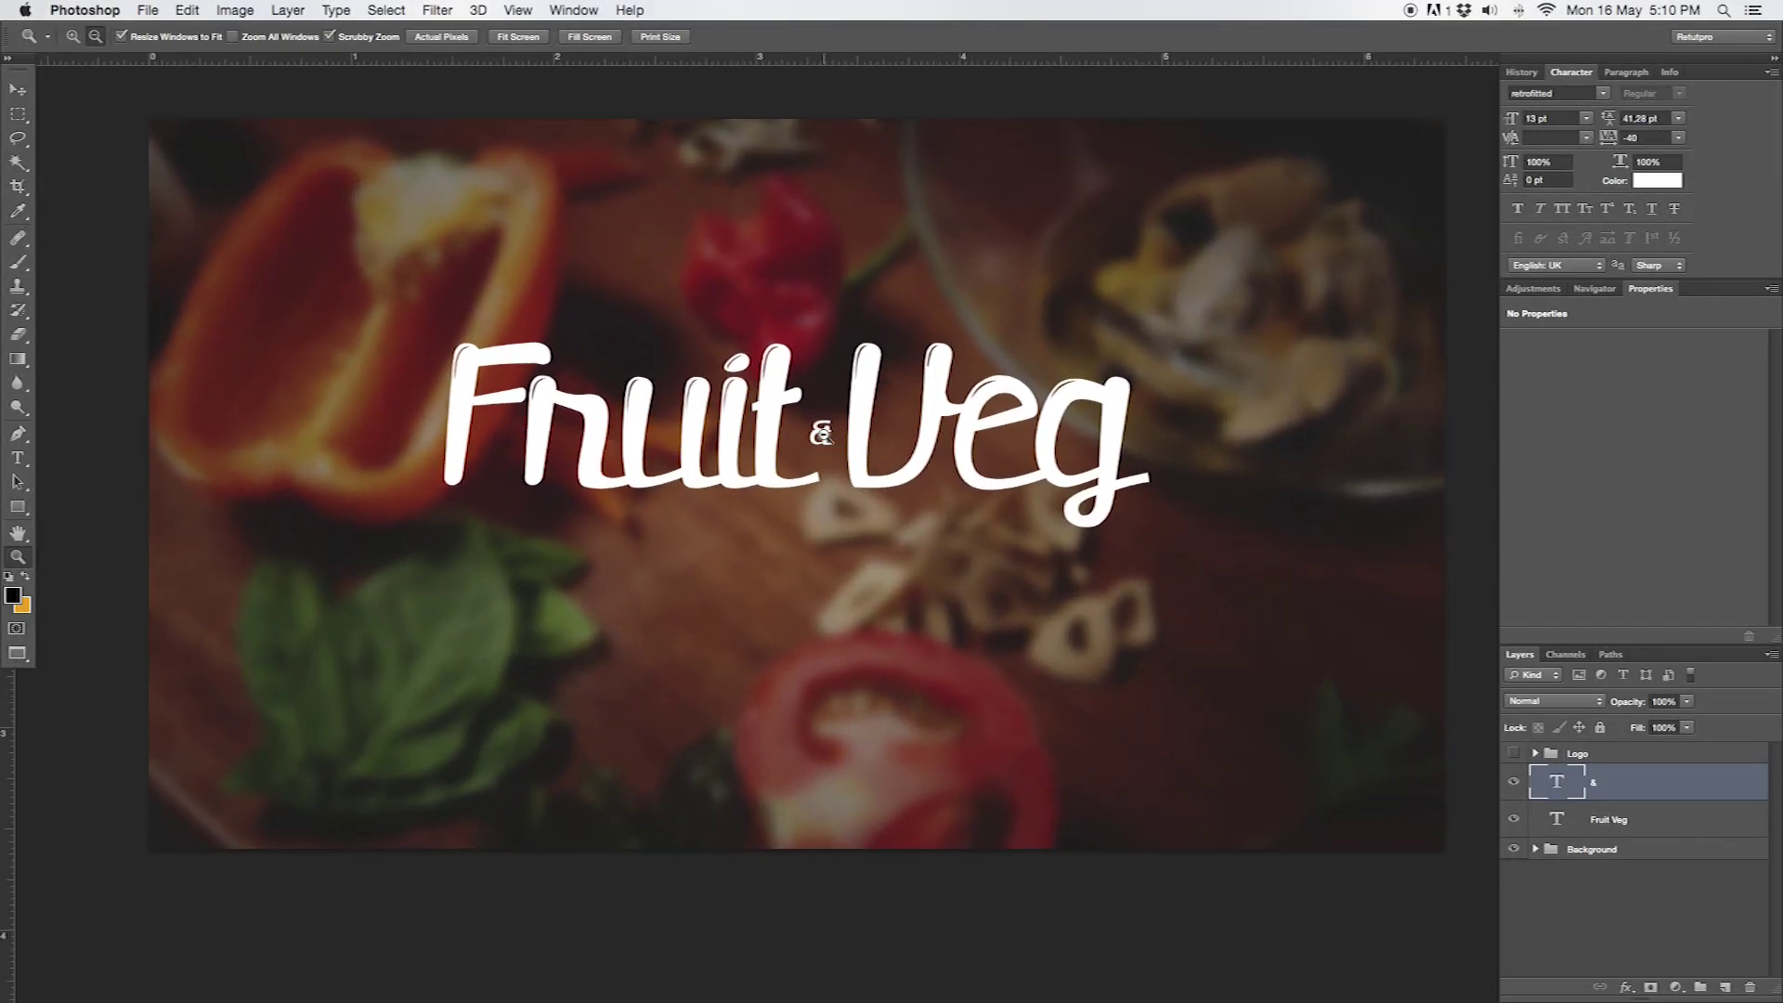
Add one horizontal and one vertical guide, both at the 50% position, crossing at the canvas centre
click(502, 8)
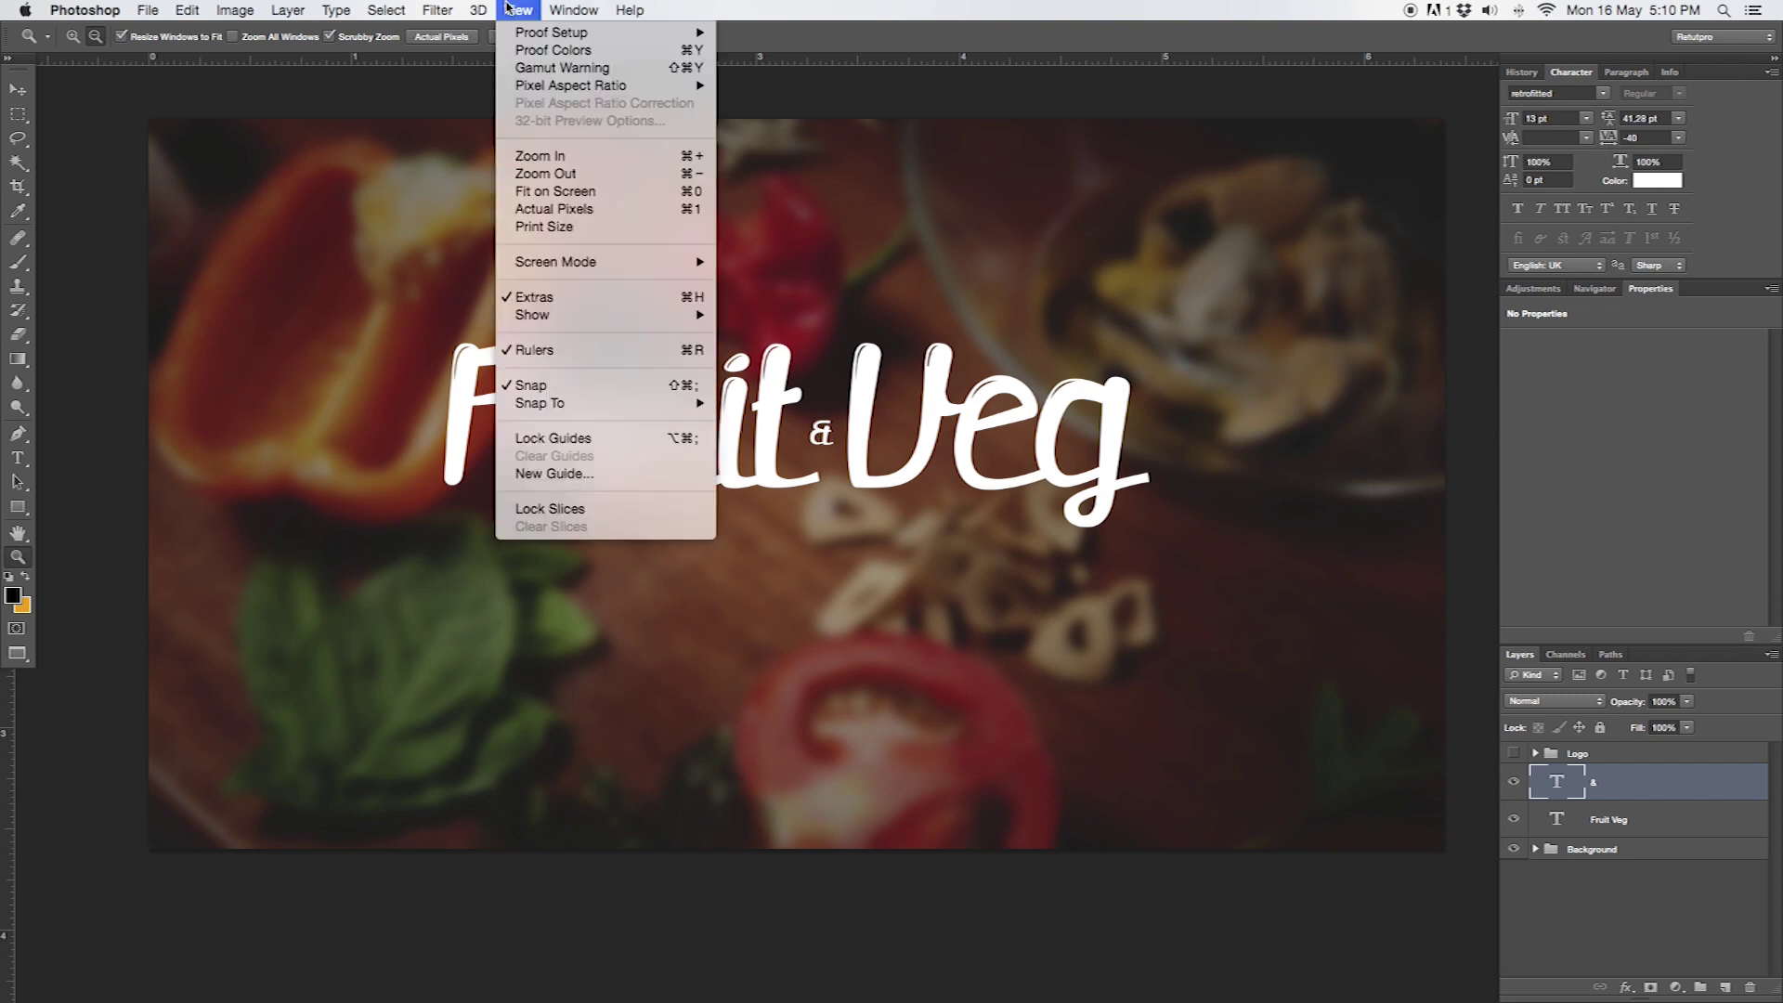
click(548, 473)
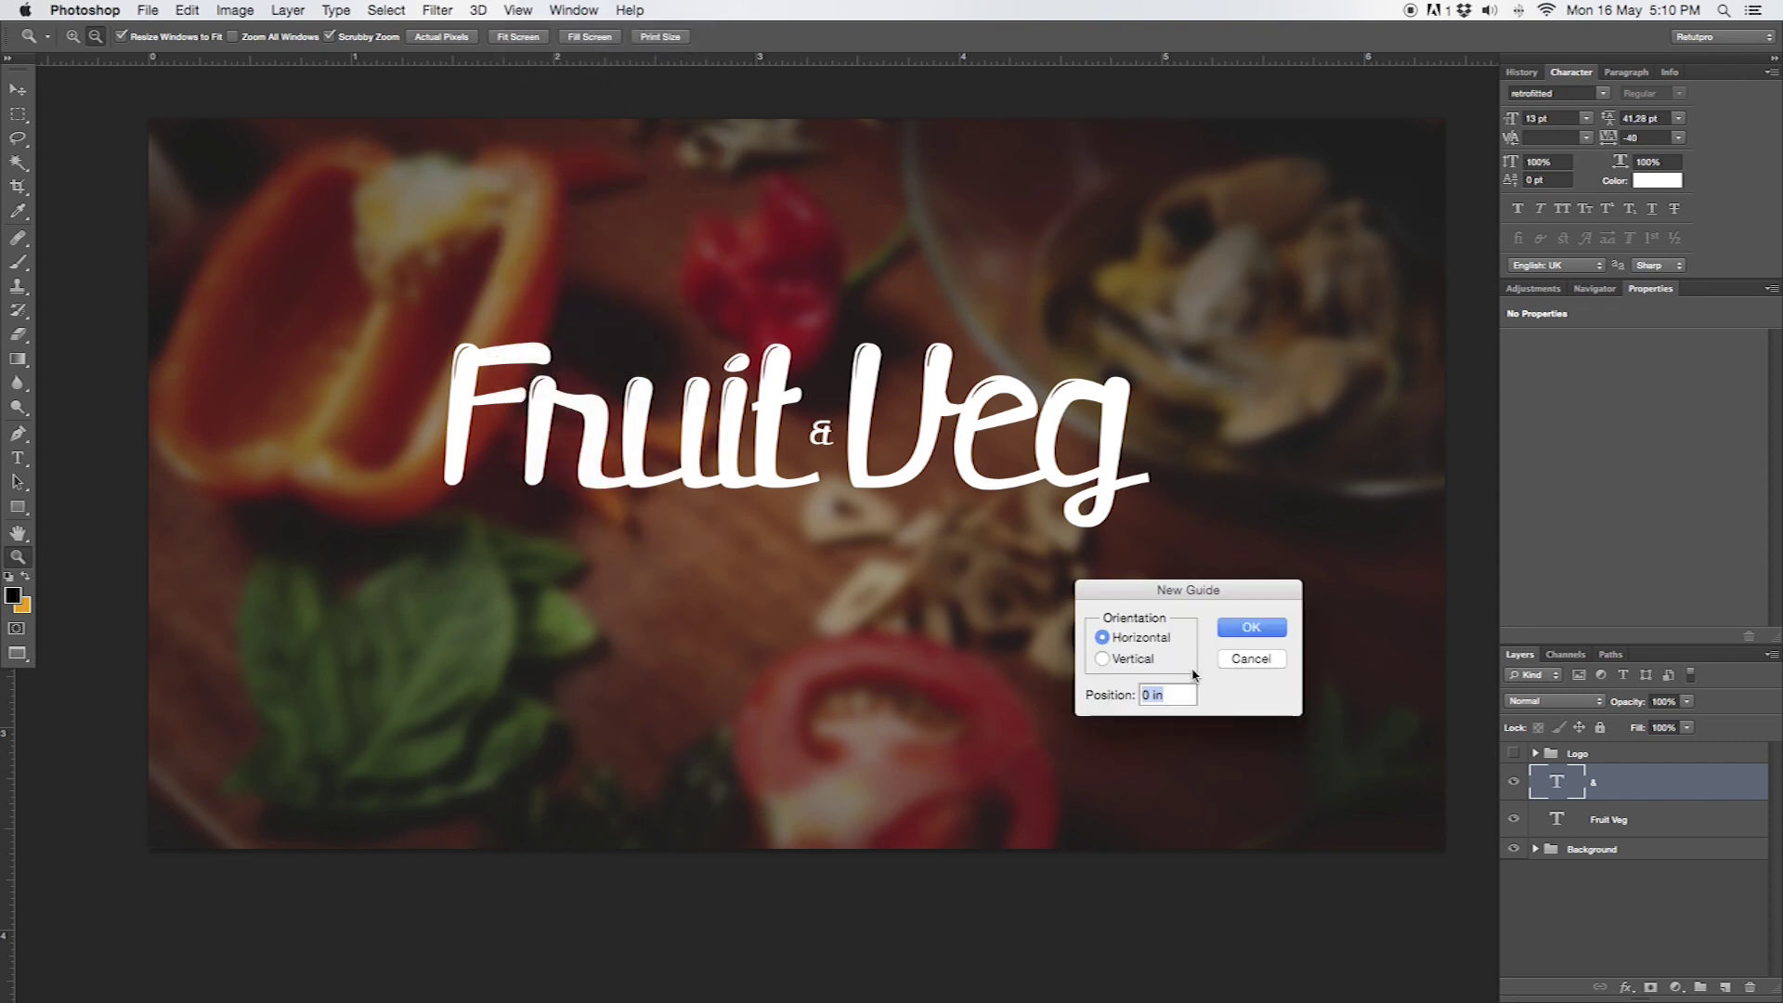
text(5)
click(1251, 627)
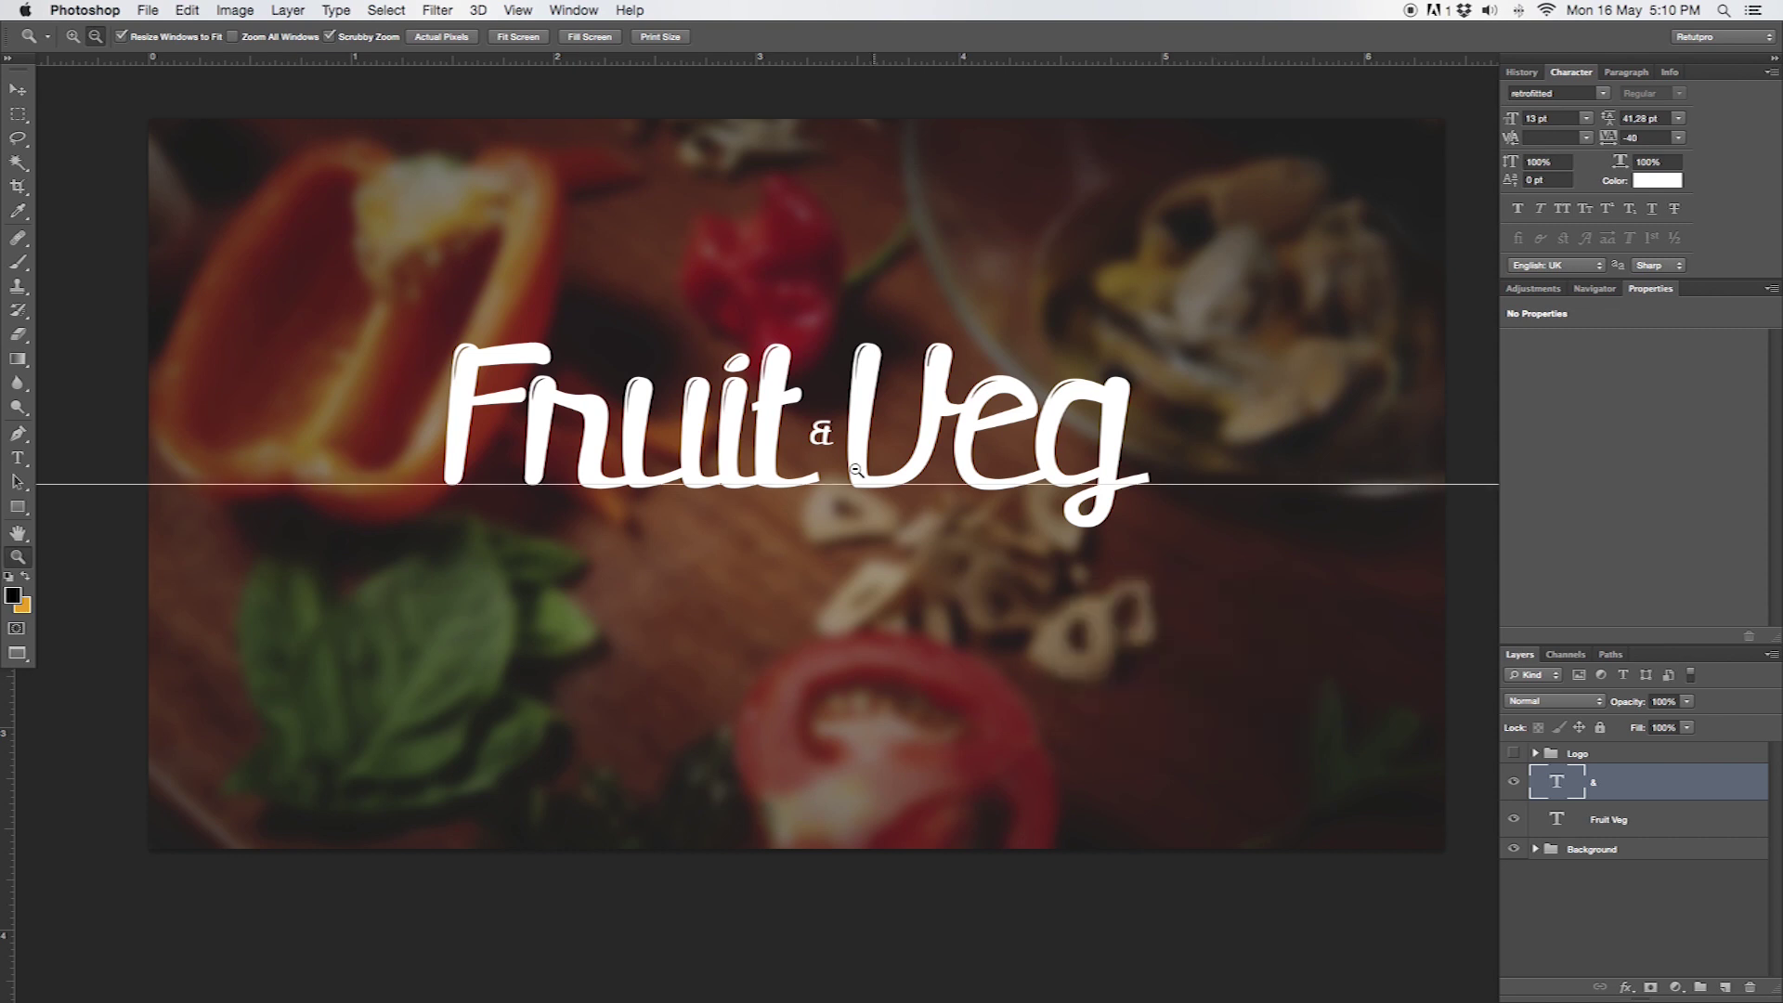
click(516, 11)
click(553, 473)
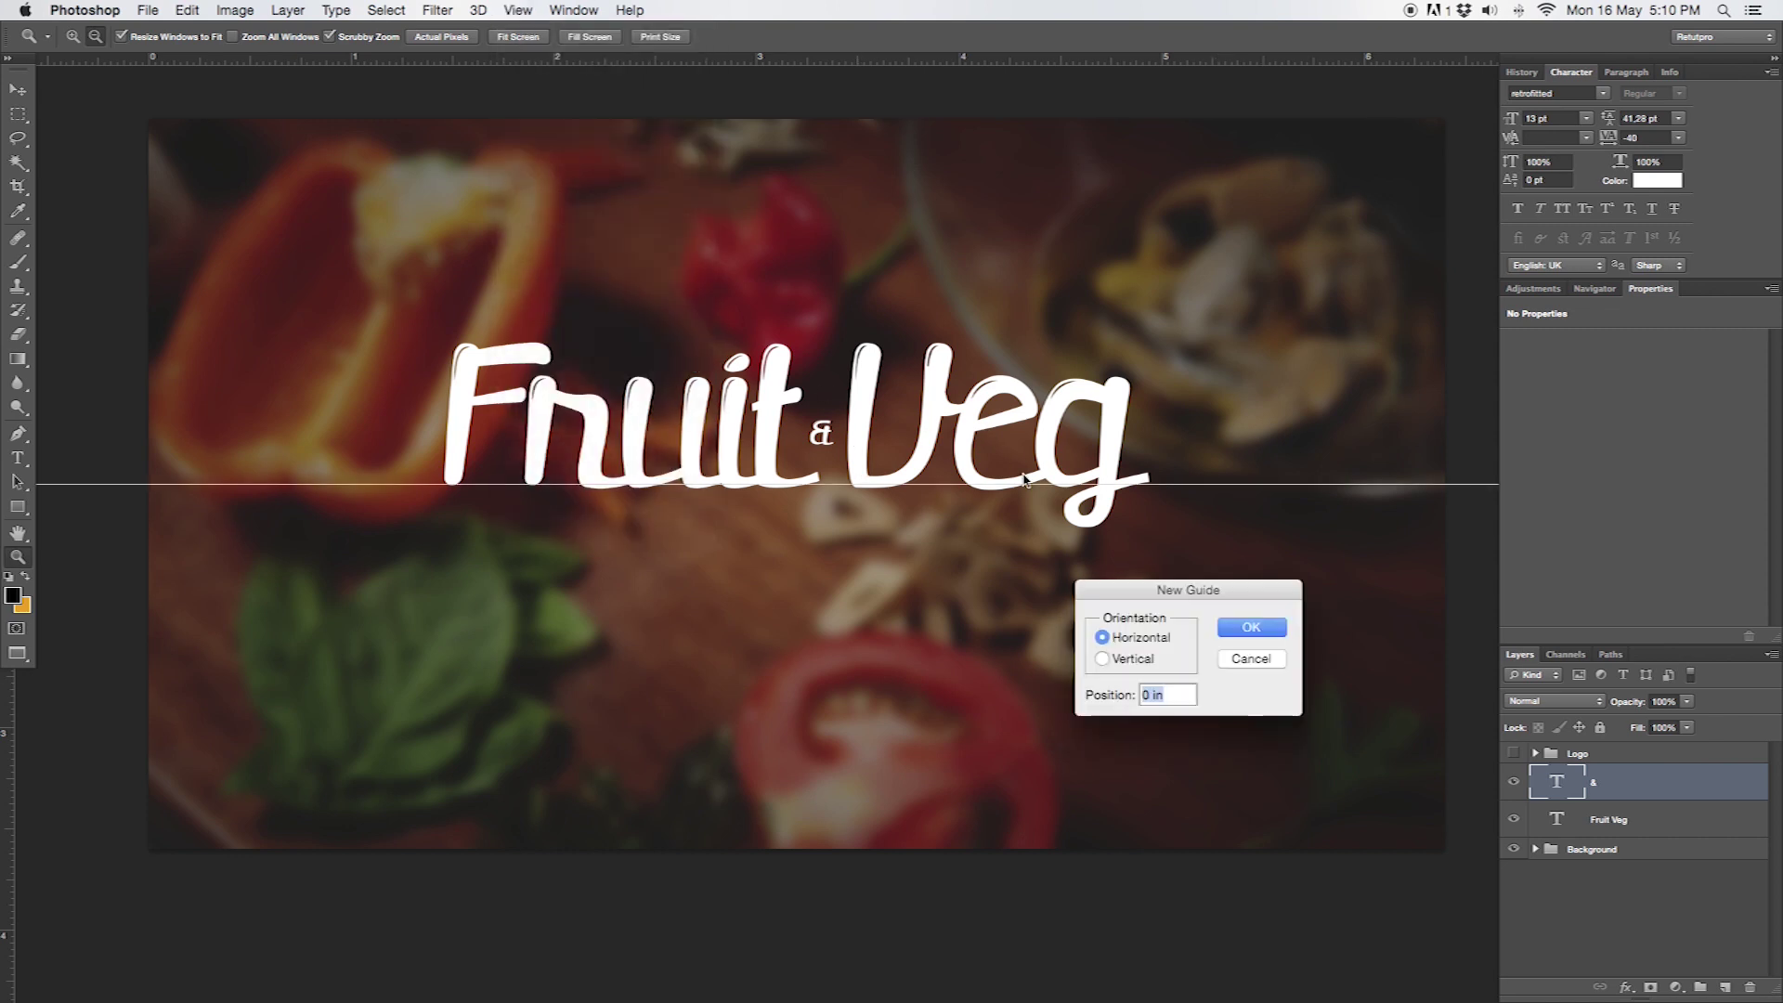
click(1133, 660)
text(50%)
click(1252, 628)
Shift the & and Fruit Veg text layers together slightly left and down to centre the logo on the guides
alt+click(850, 280)
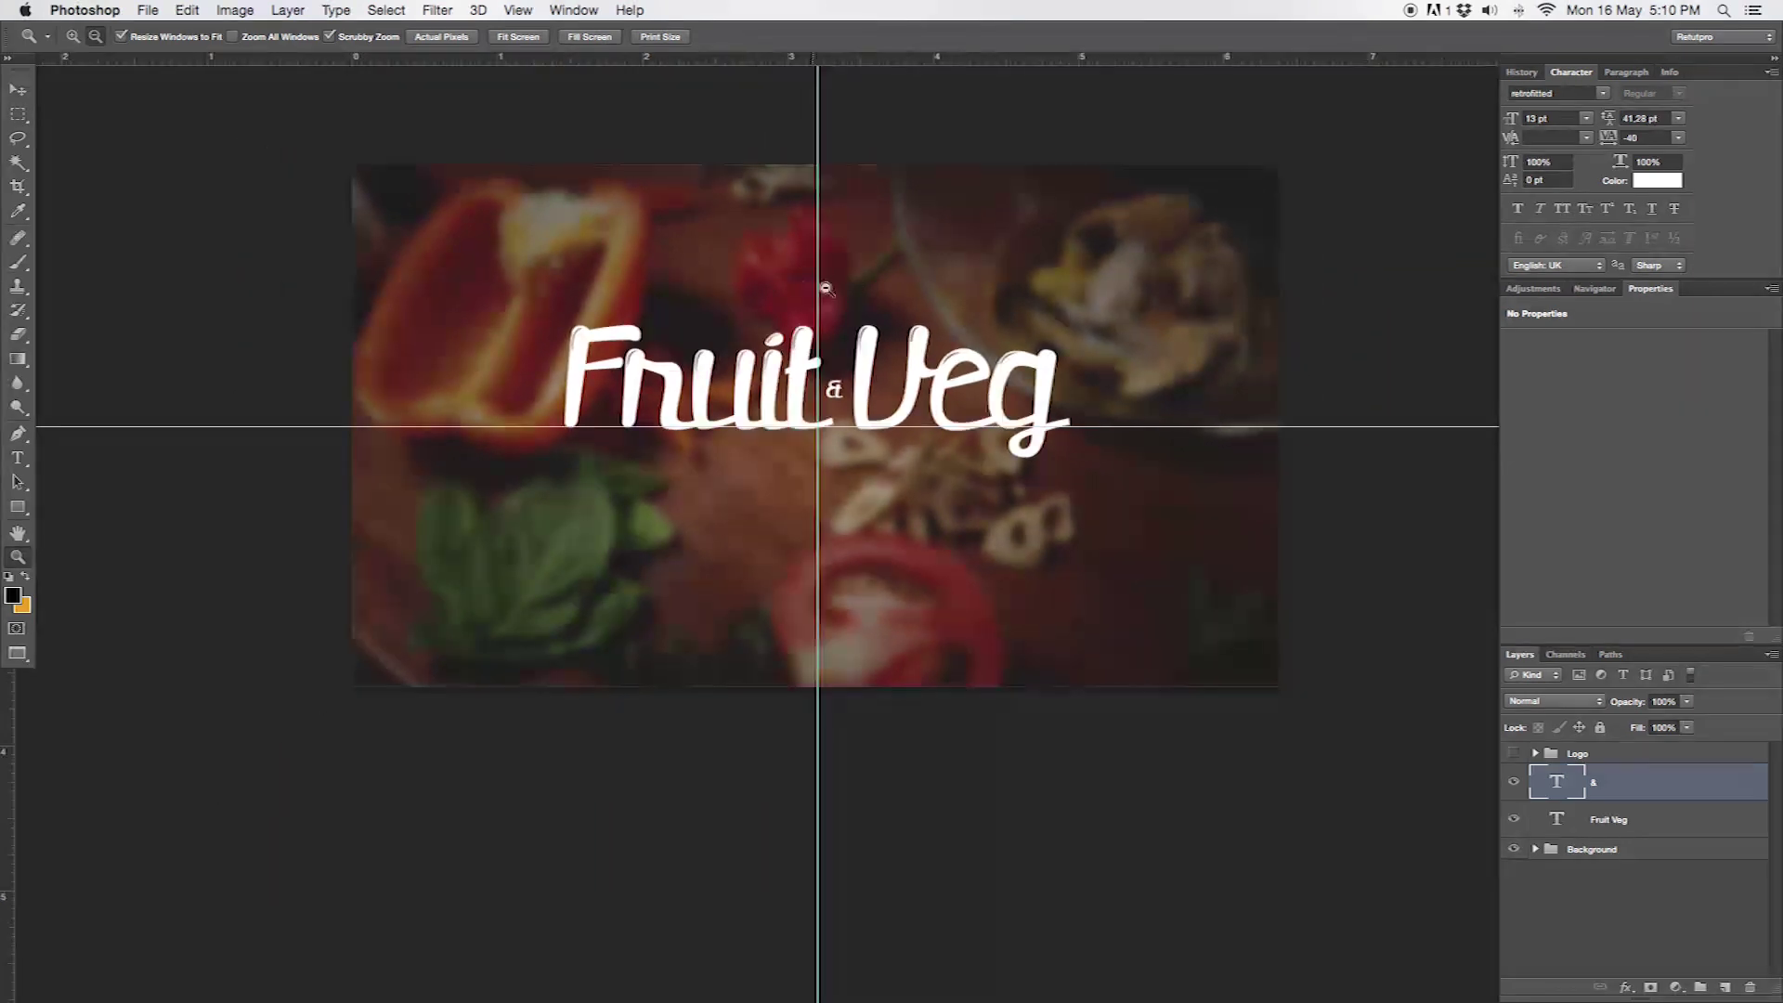
shift+click(1609, 820)
key(v)
key(shift+Left)
key(shift+Down)
key(shift+Down)
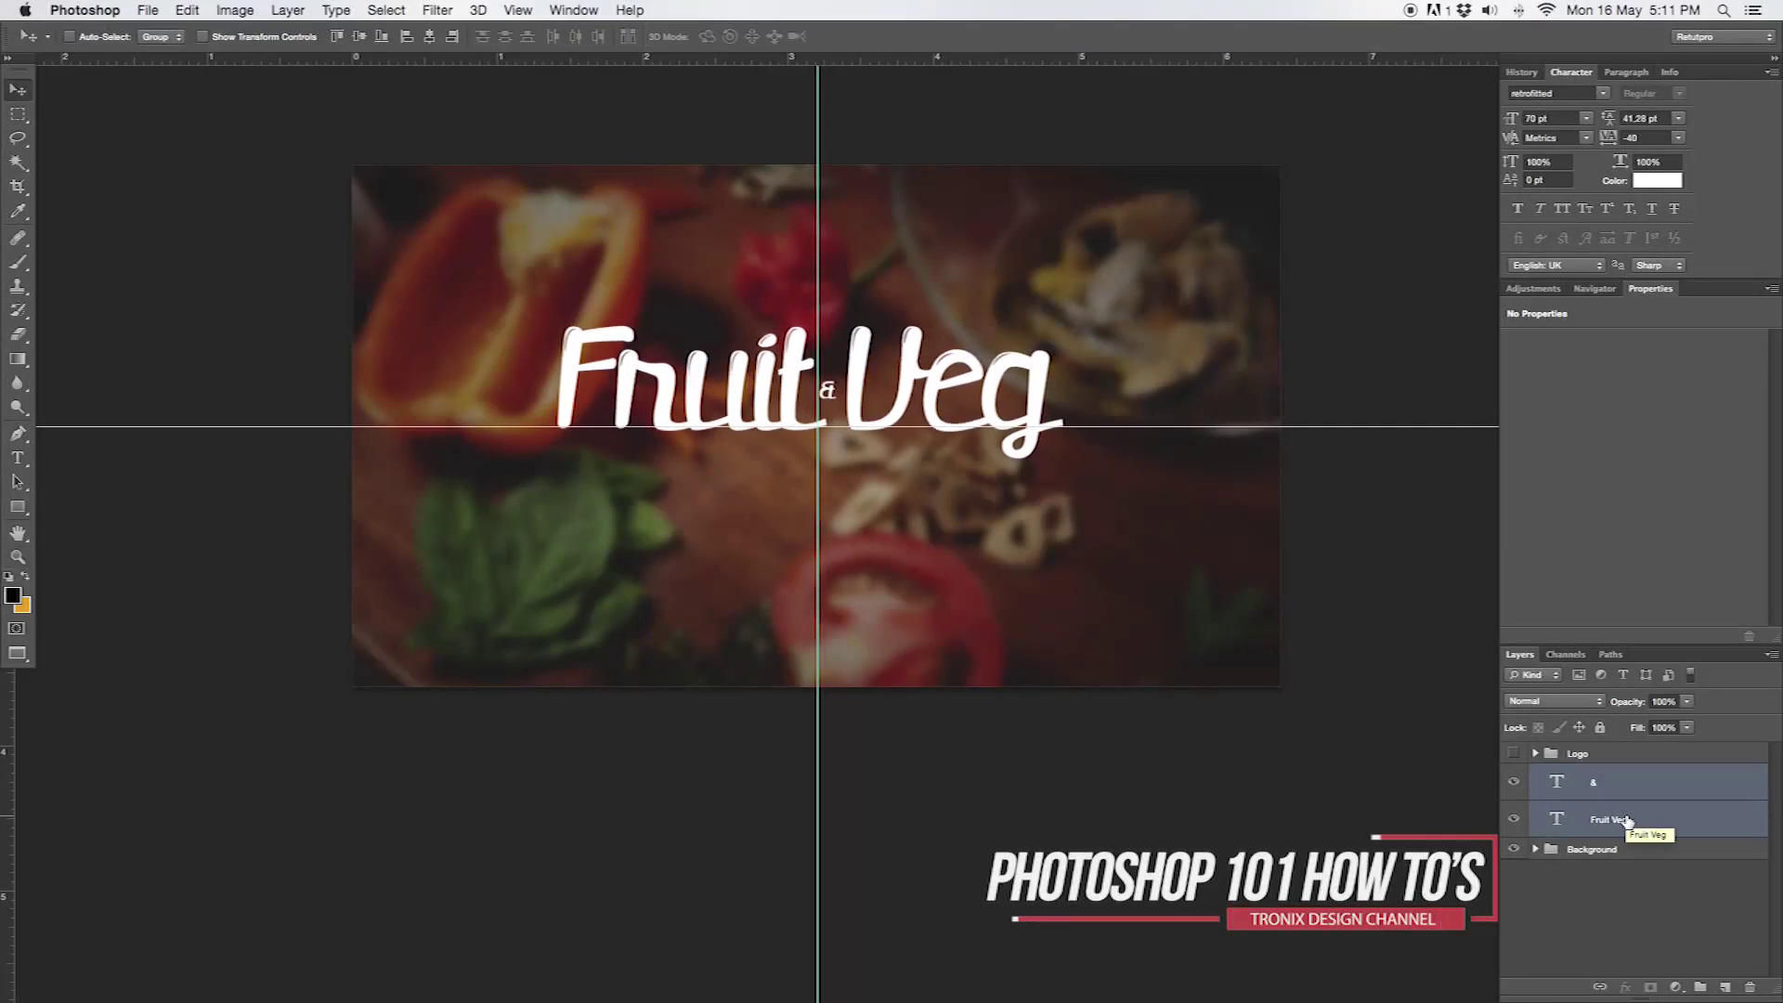
key(shift+Down)
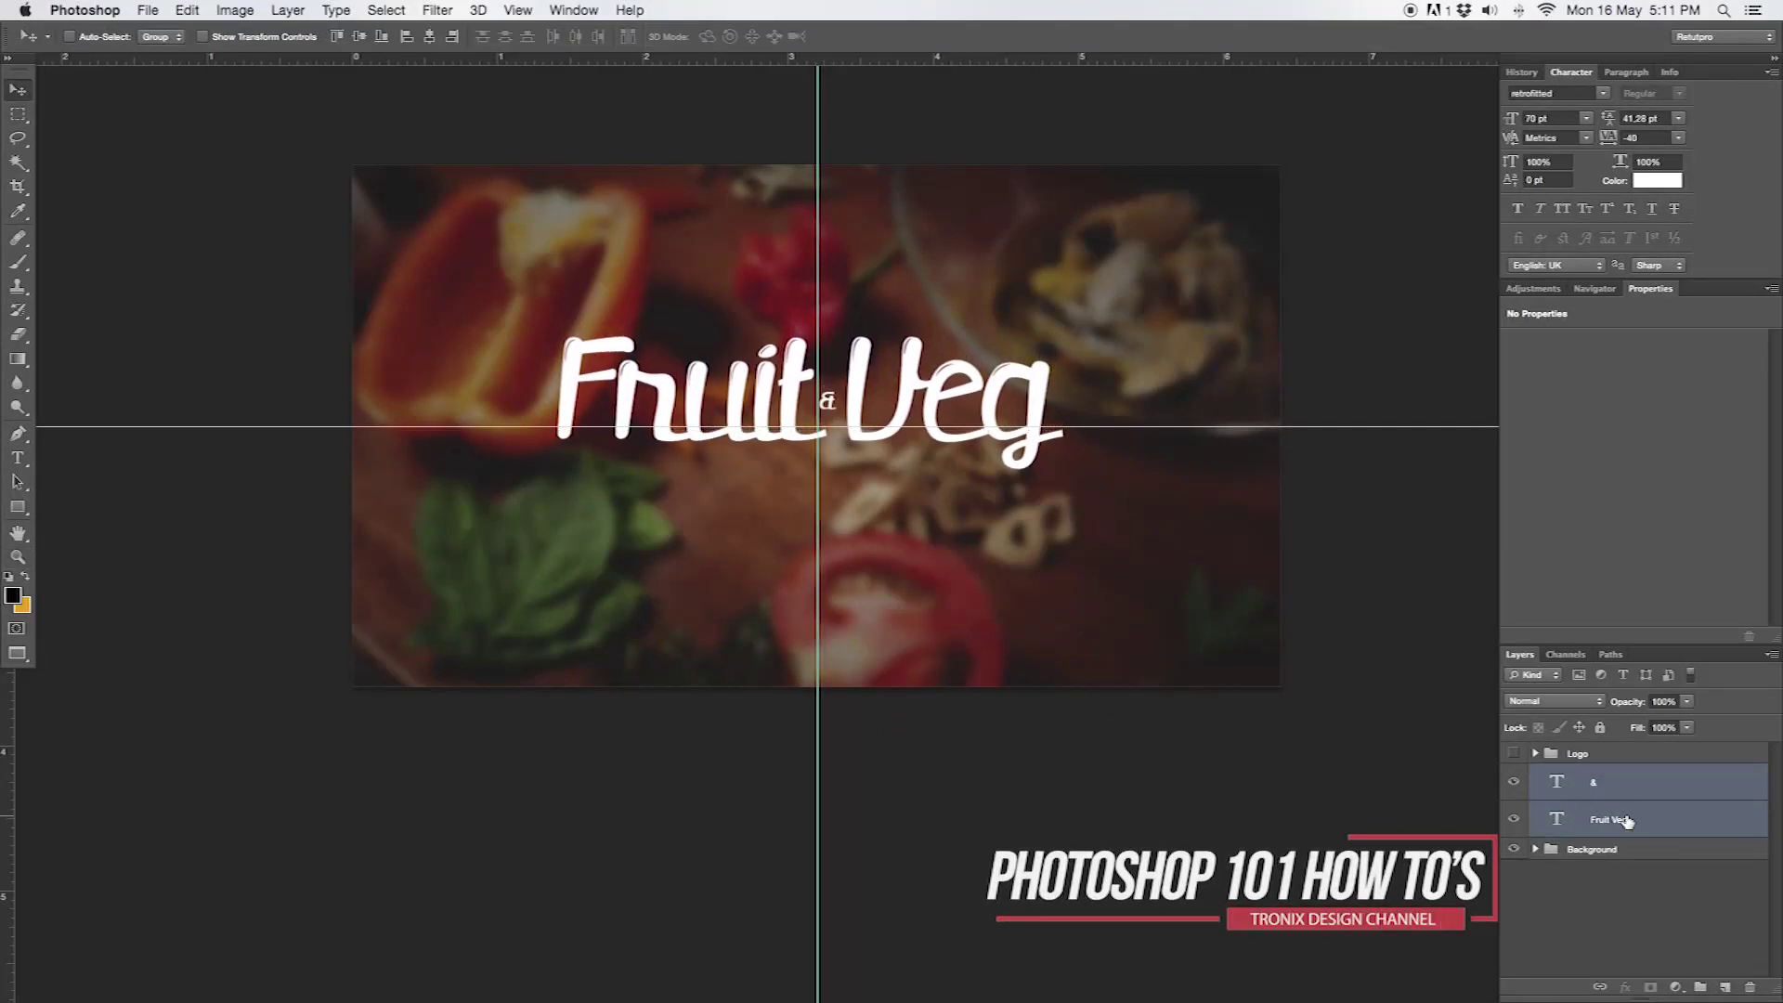
key(shift+Left)
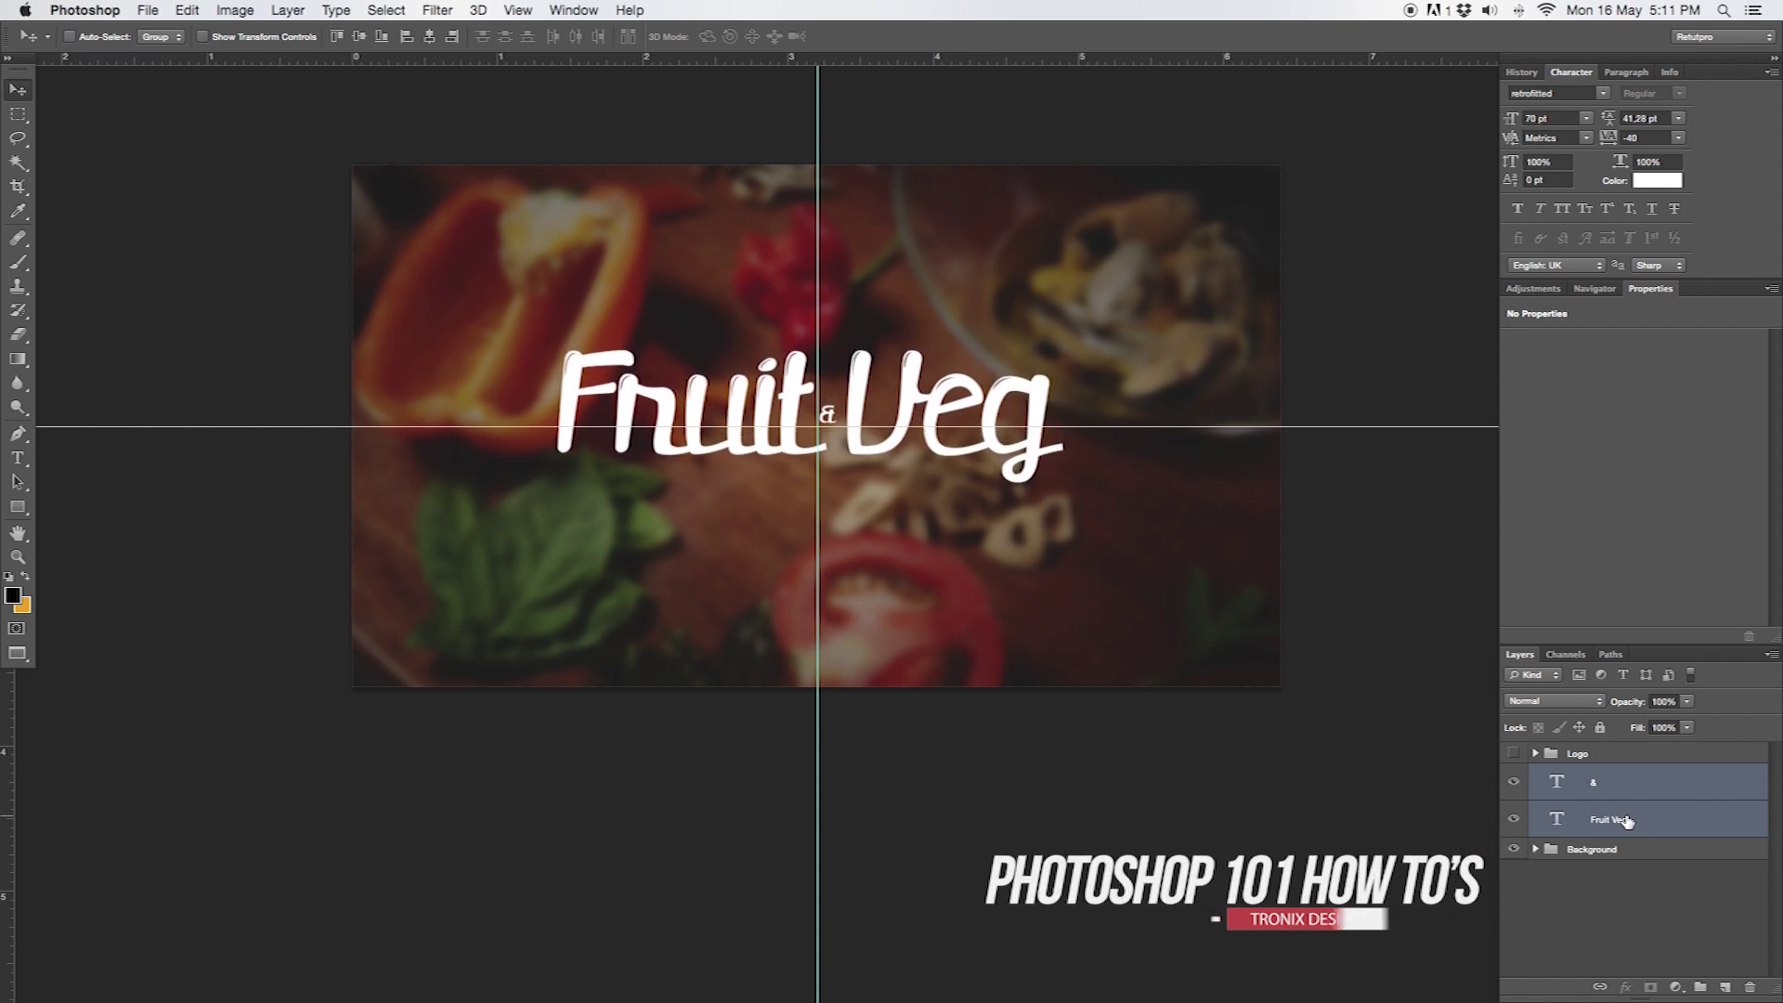
key(shift+Down)
key(Right)
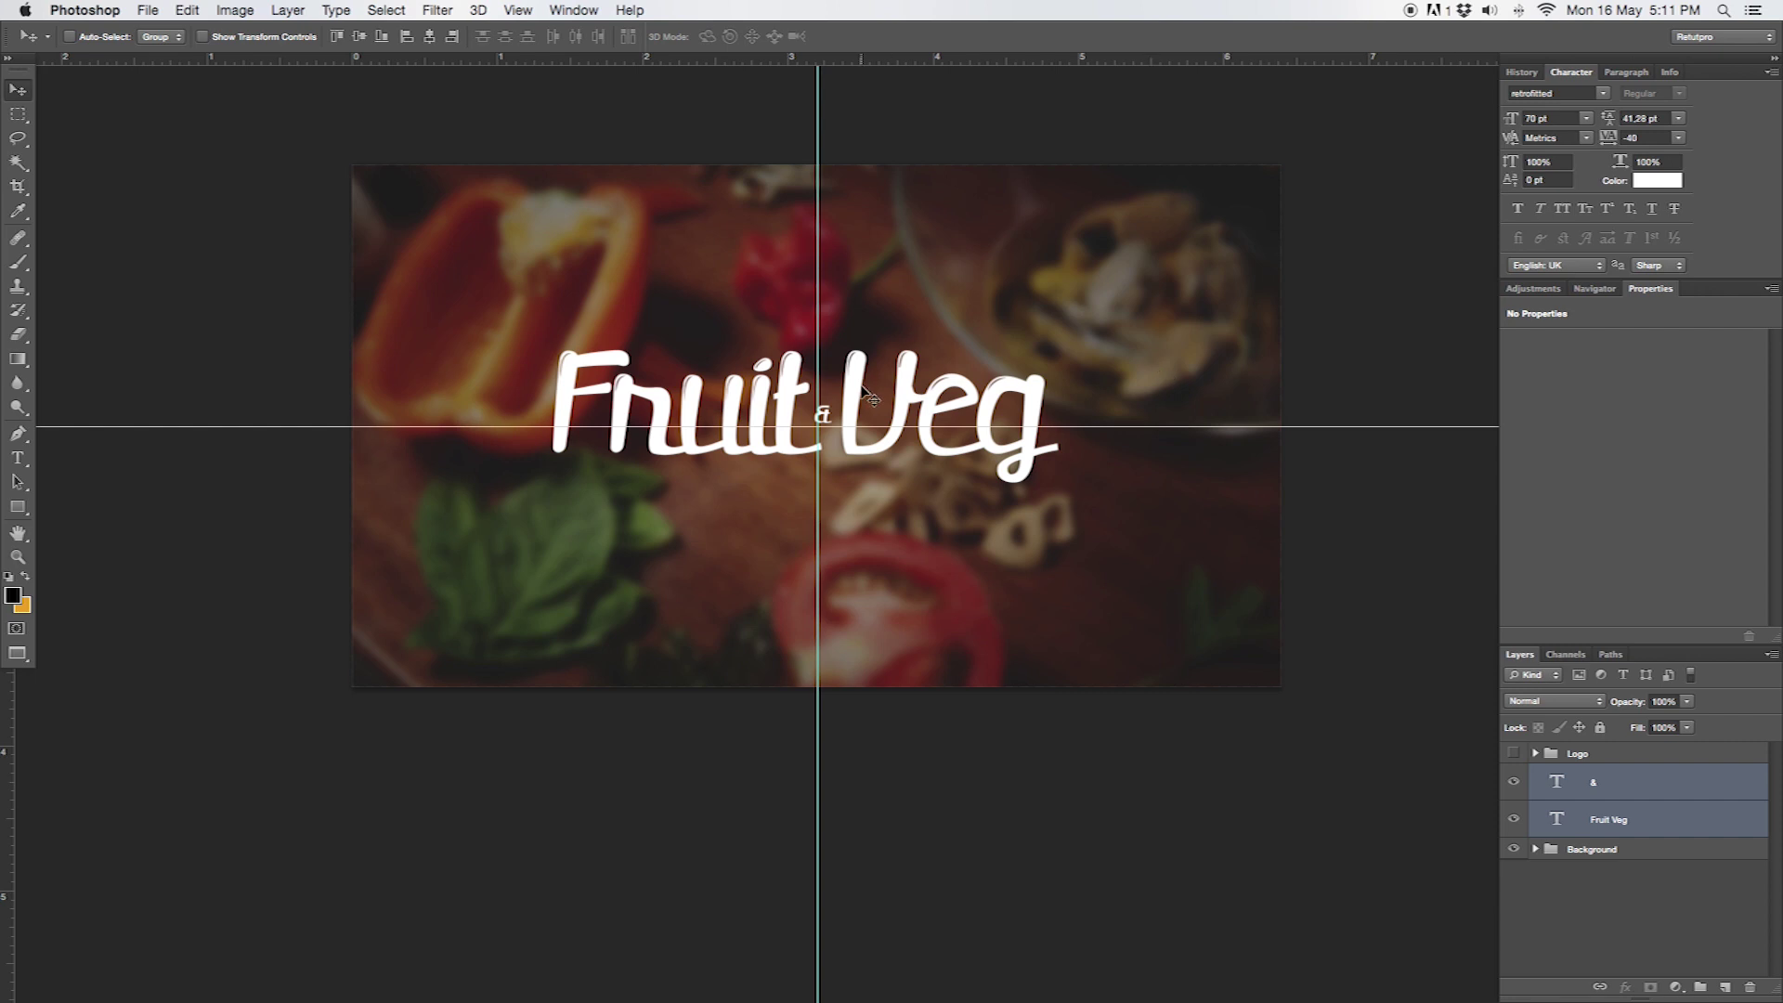
Create a wide text box below Fruit Veg and choose Helvetica Neue as its font
click(17, 457)
drag(493, 527, 1205, 572)
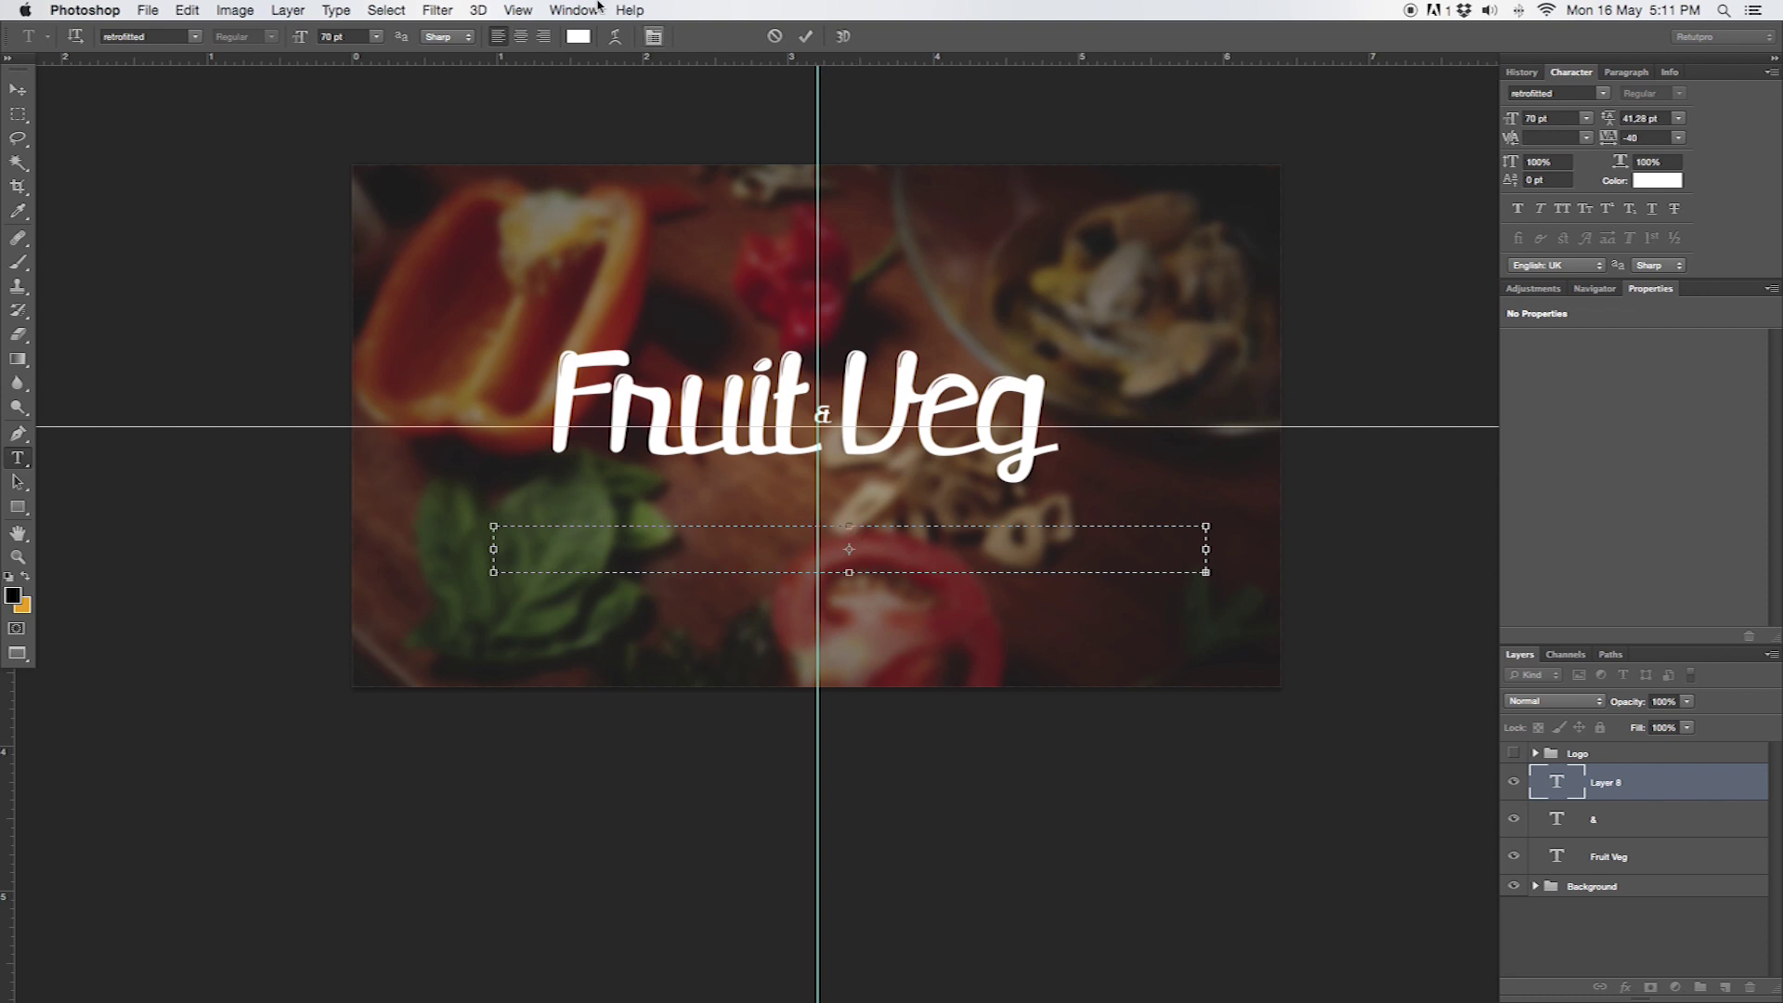
click(195, 37)
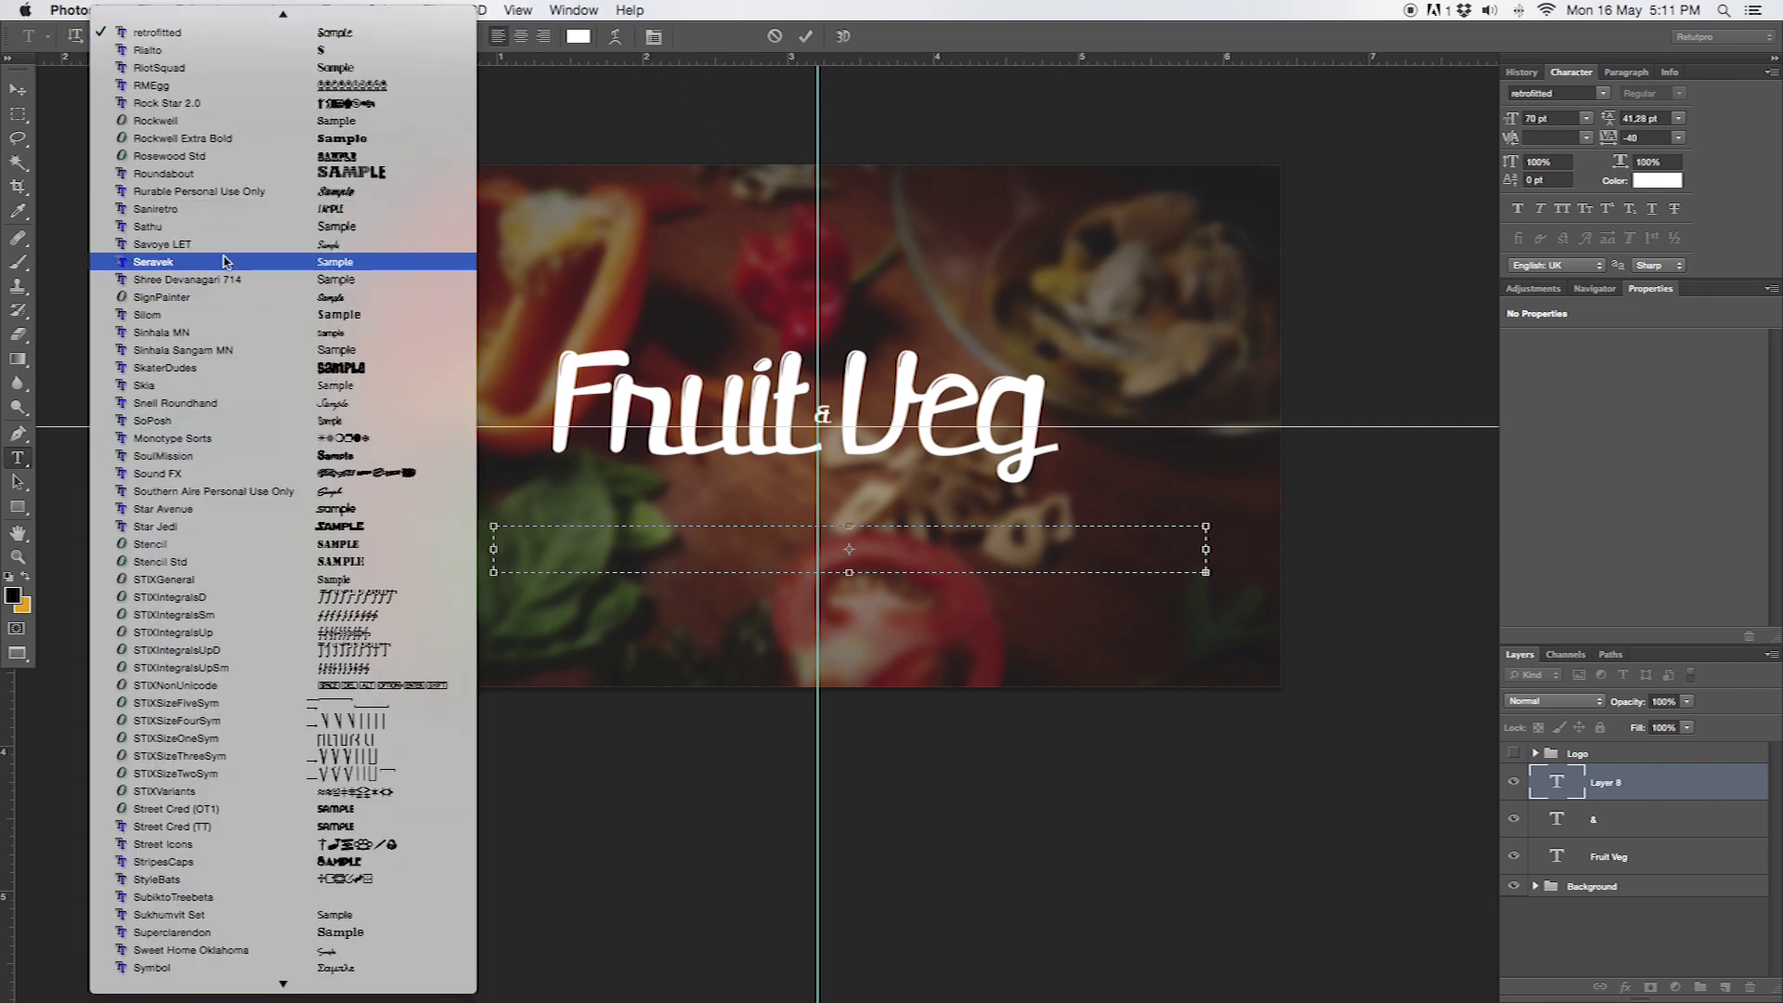
text(hea)
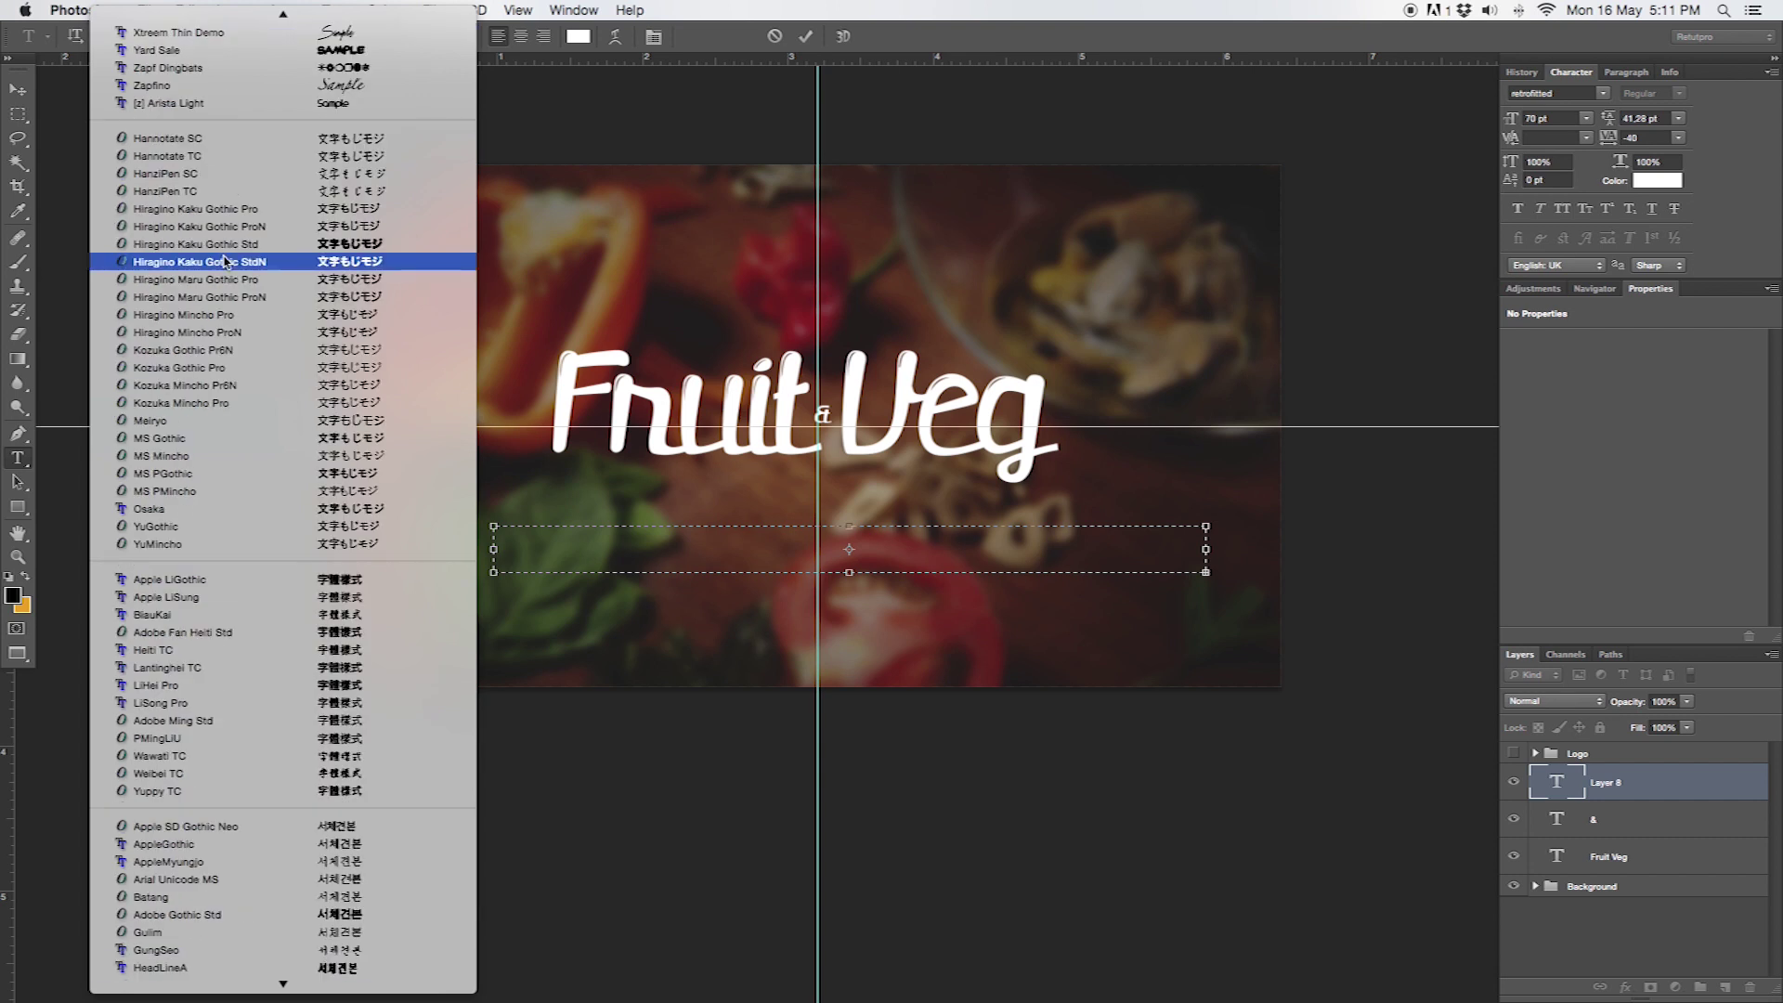
text(k)
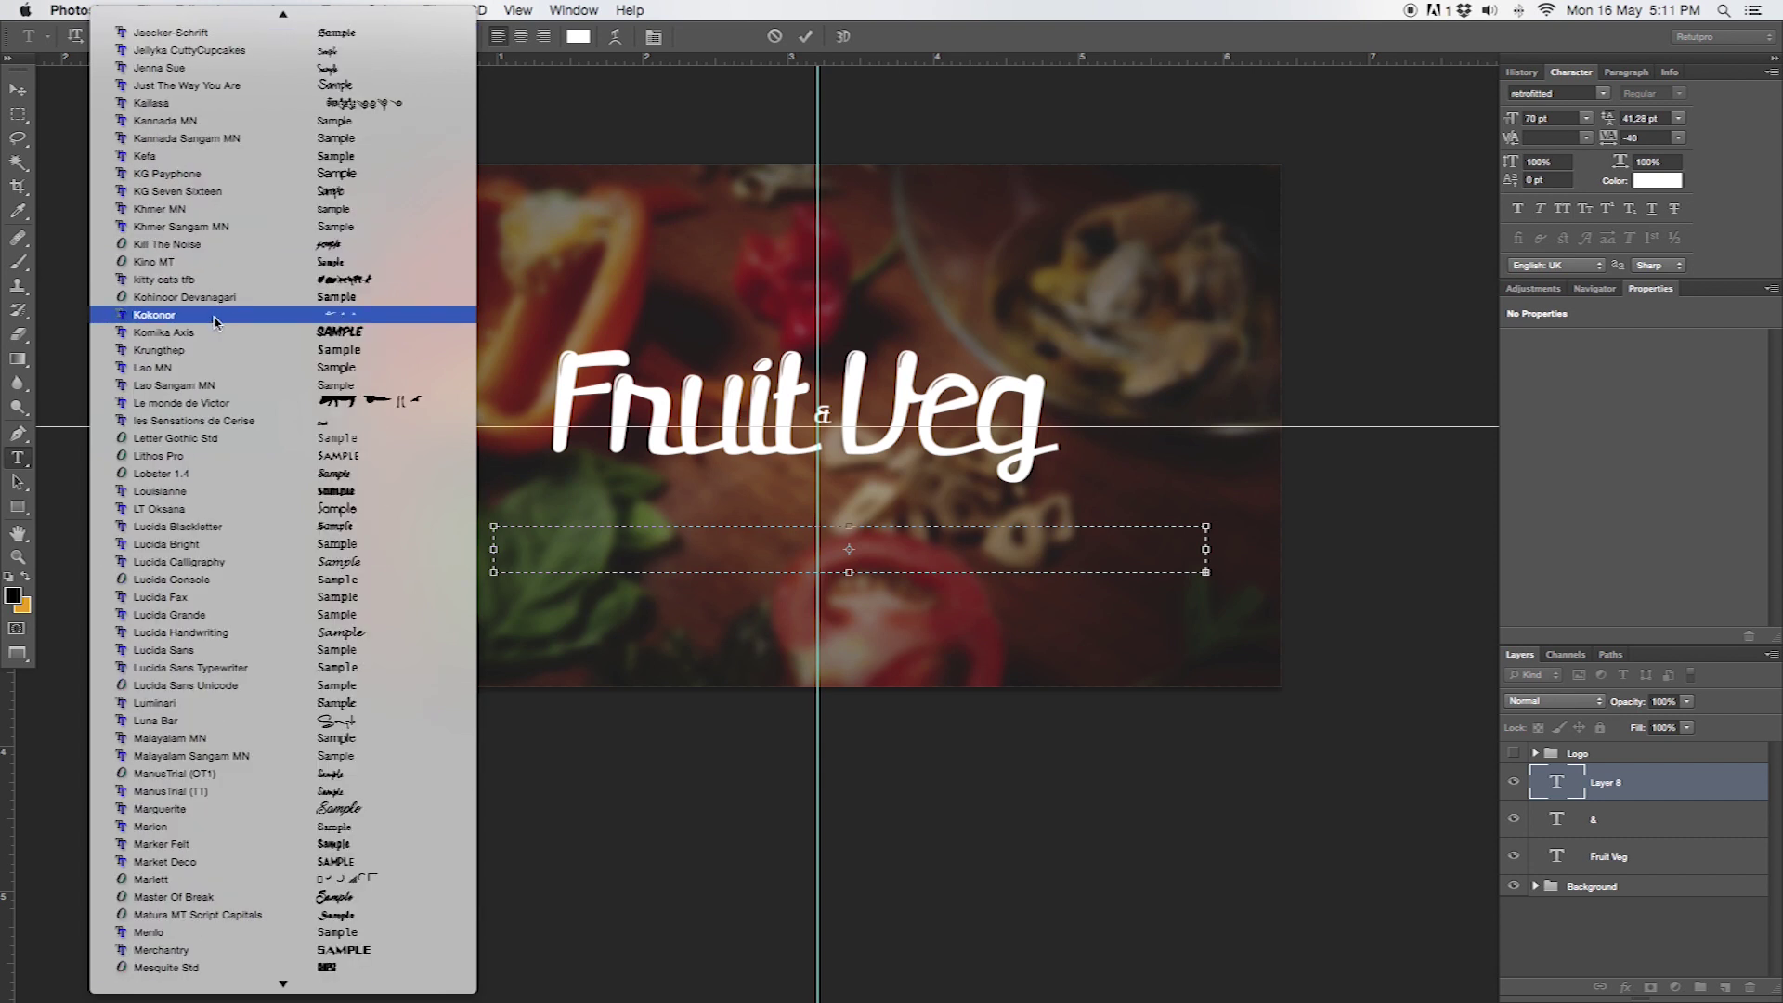
scroll(213, 557, up, 10)
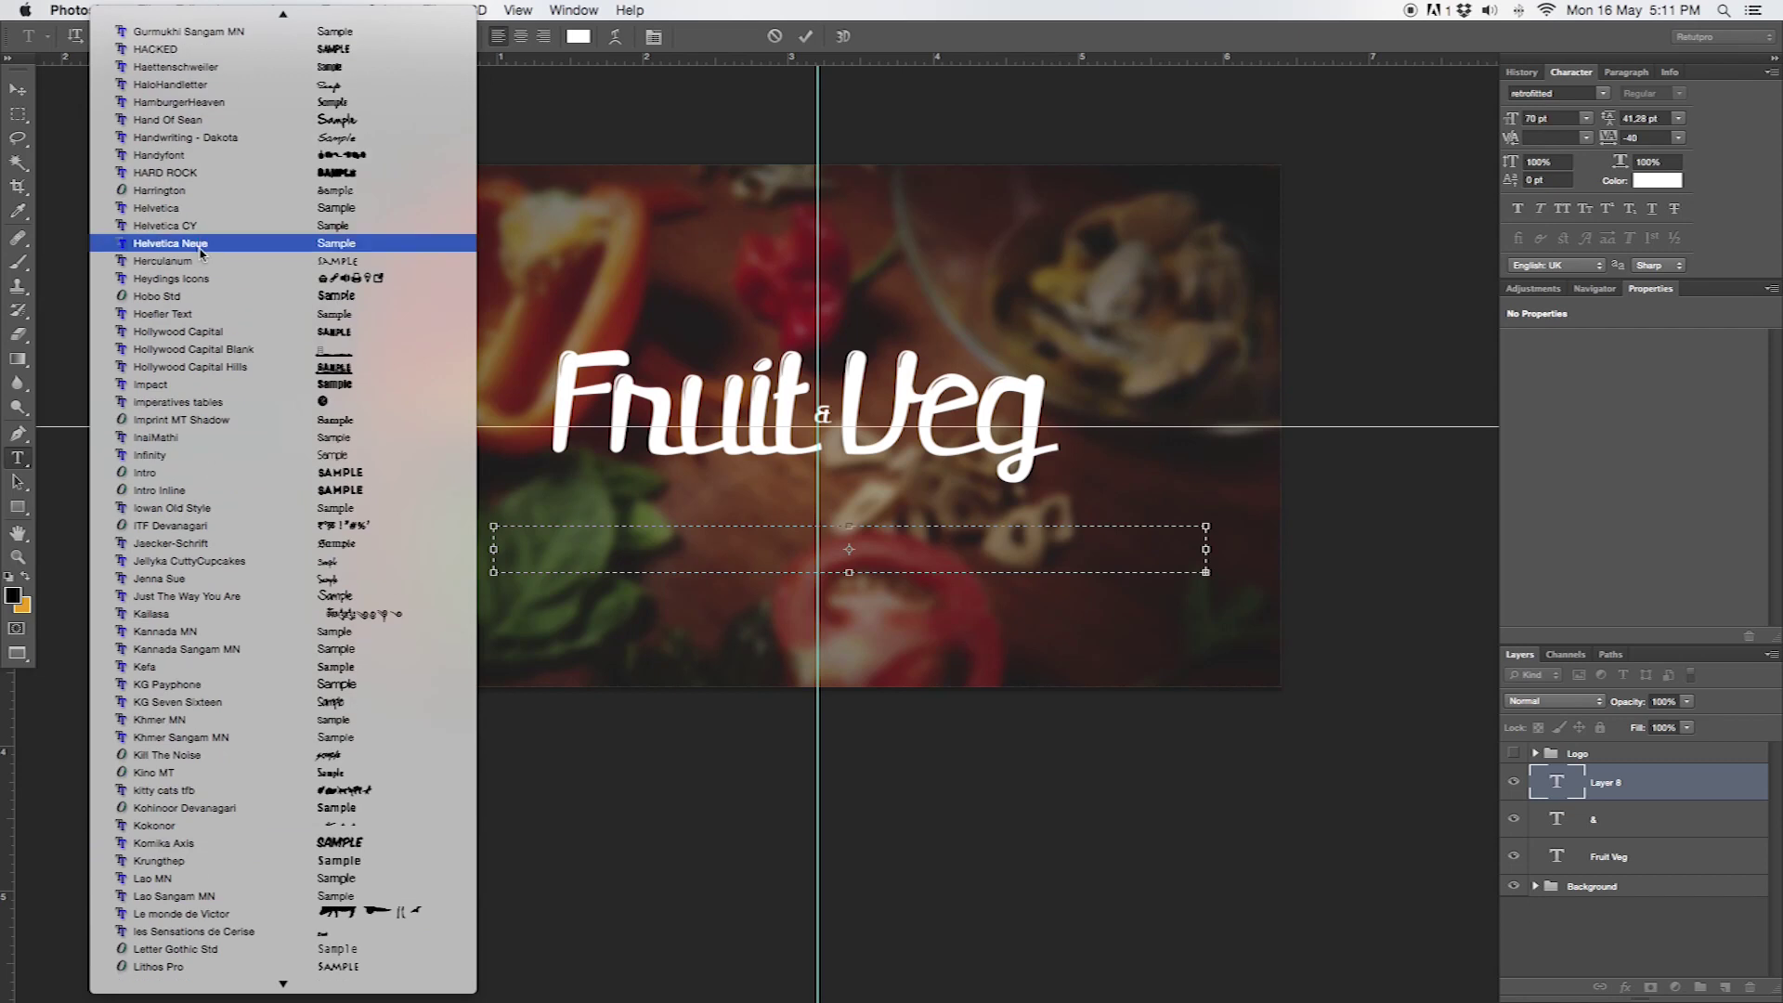
click(201, 244)
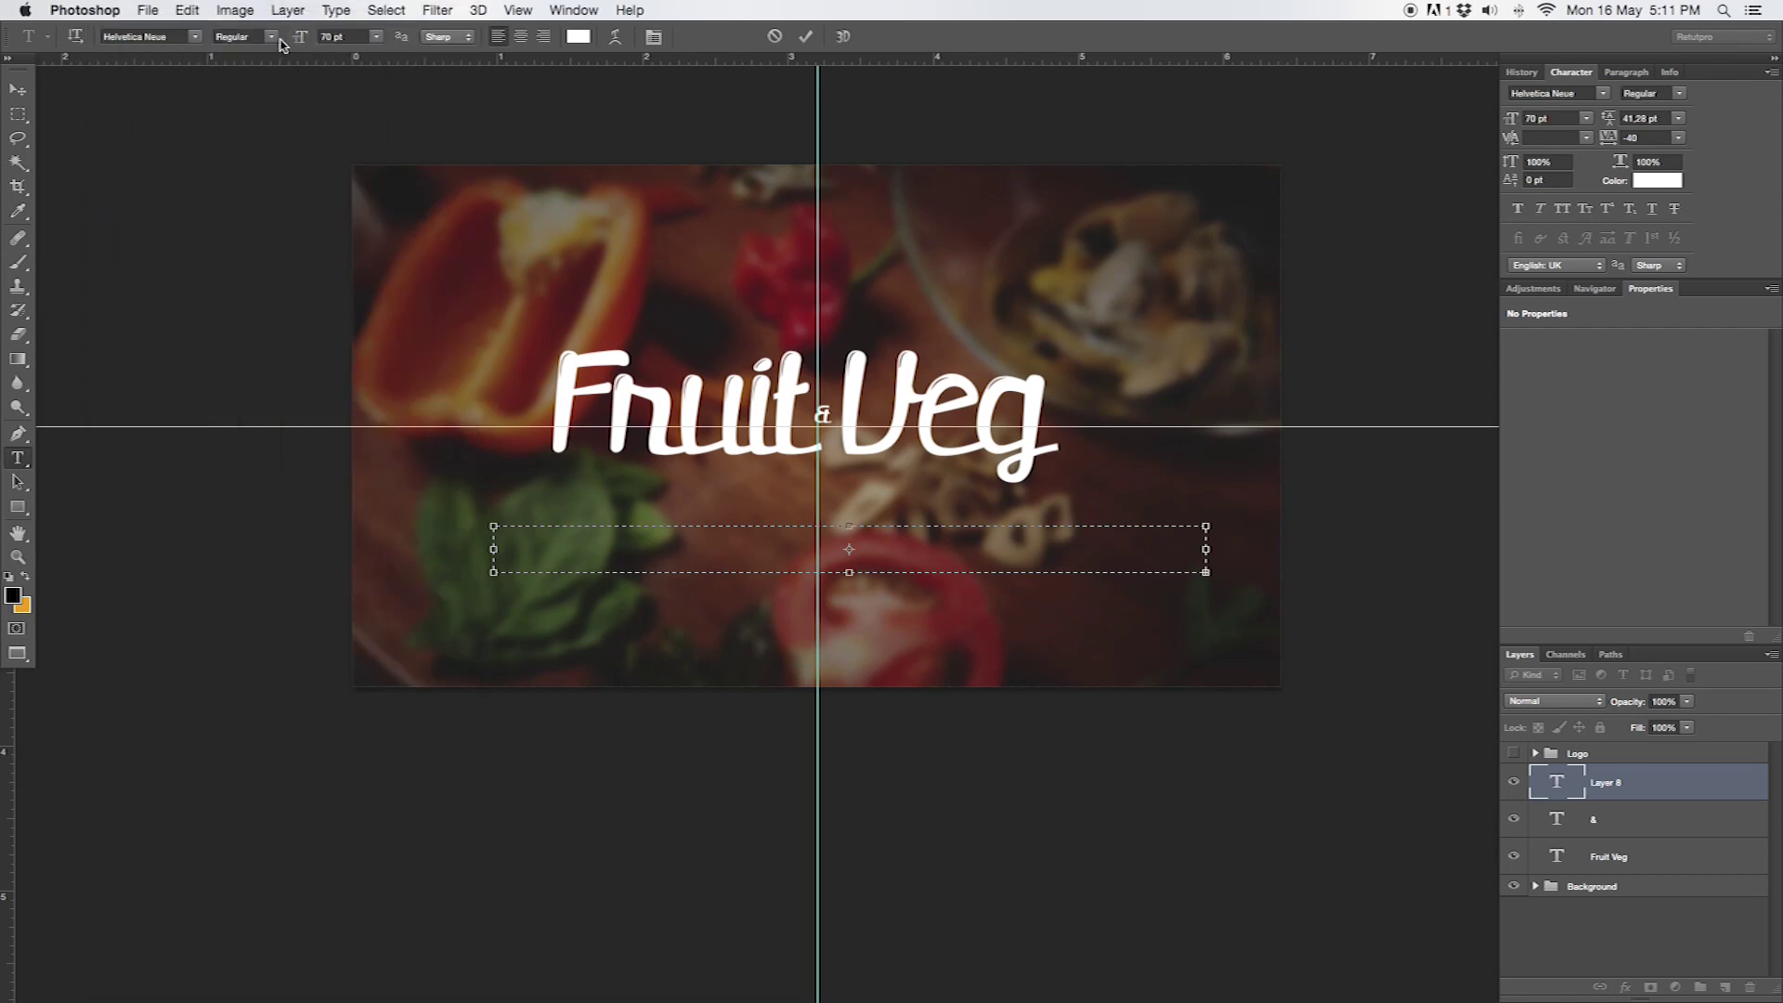
Enter "THE HEALTHY CHOICE" in Medium style at 13 pt and move the line just beneath Fruit Veg
click(278, 40)
click(261, 172)
drag(299, 37, 251, 31)
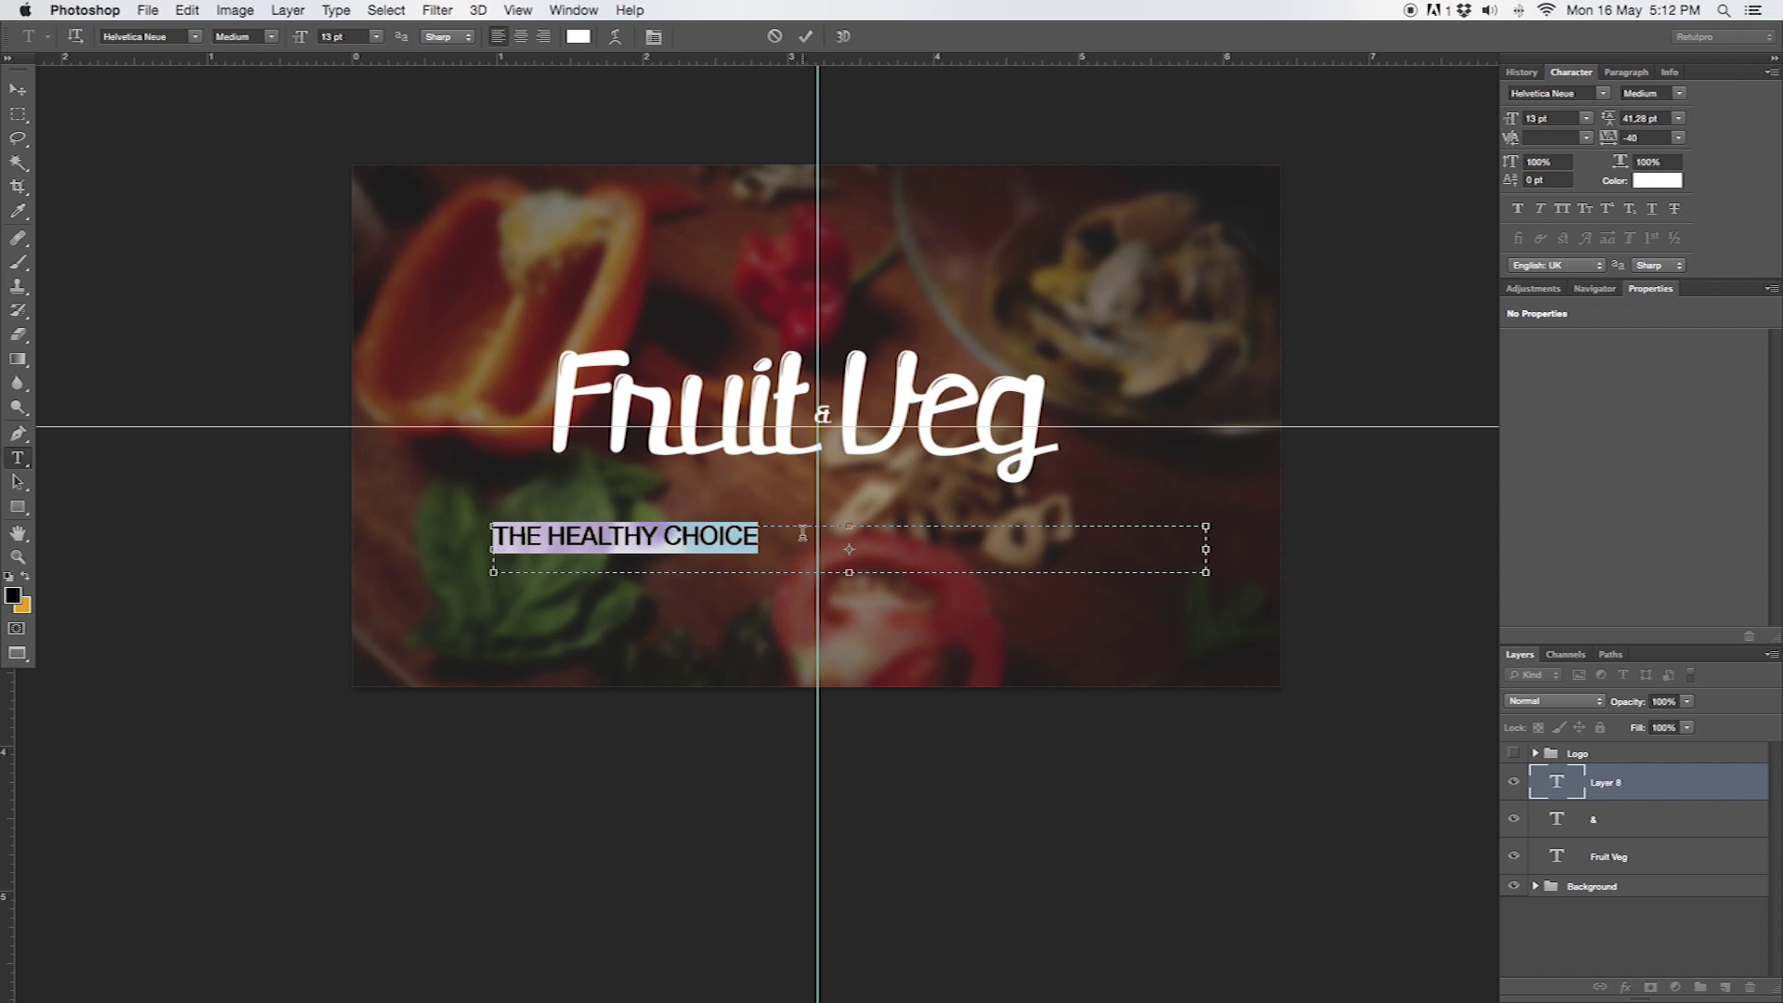
click(805, 36)
key(v)
mouse_move(752, 568)
mouse_down()
mouse_move(939, 493)
mouse_move(953, 516)
mouse_up()
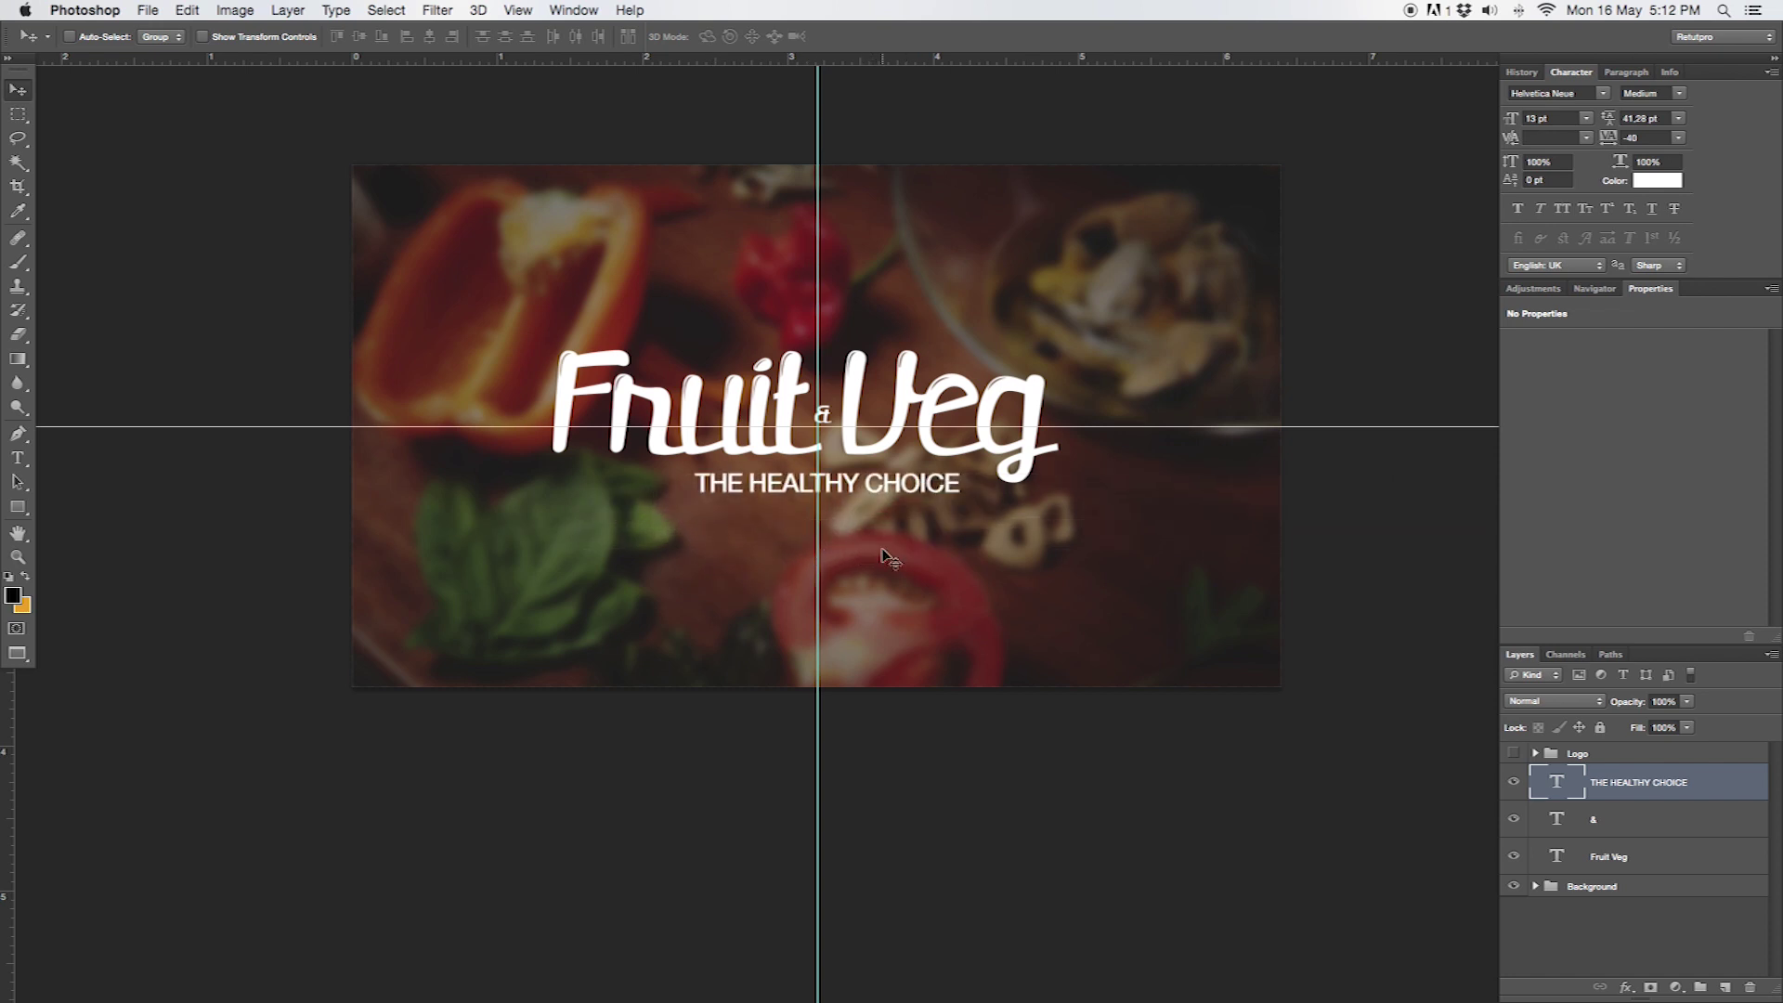
Change THE HEALTHY CHOICE to the Light font style at 7 pt
key(t)
click(880, 483)
drag(959, 482, 538, 427)
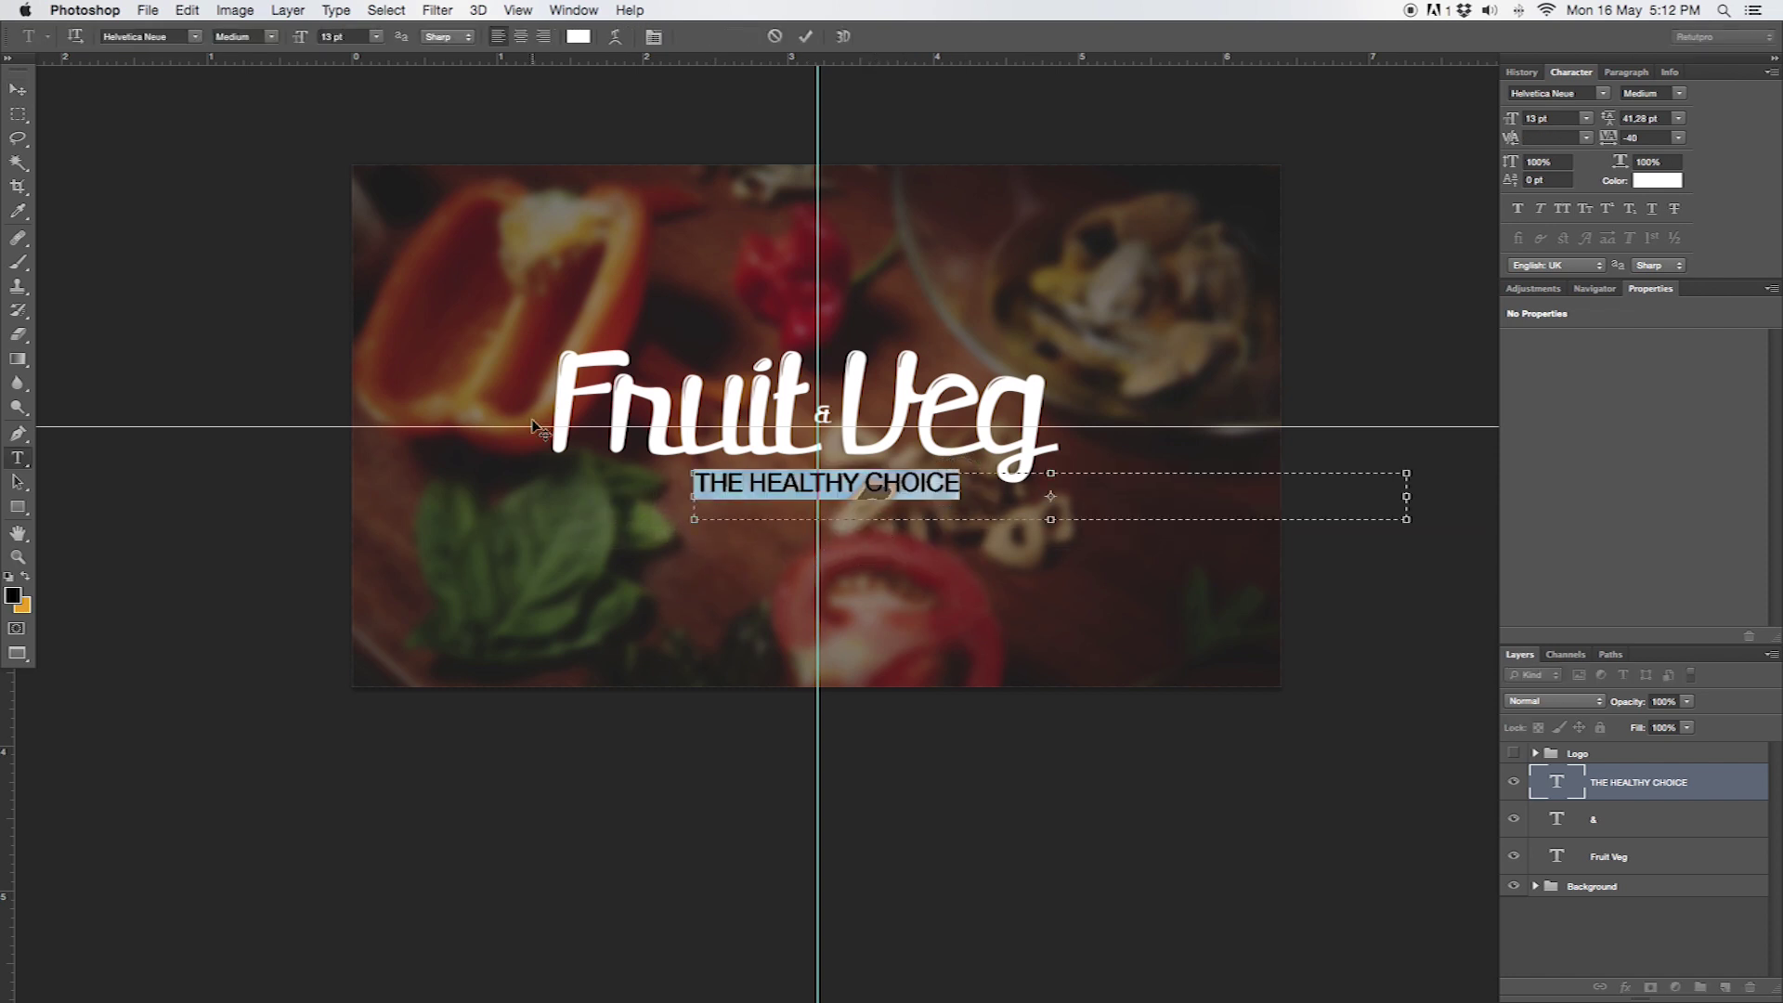
click(272, 37)
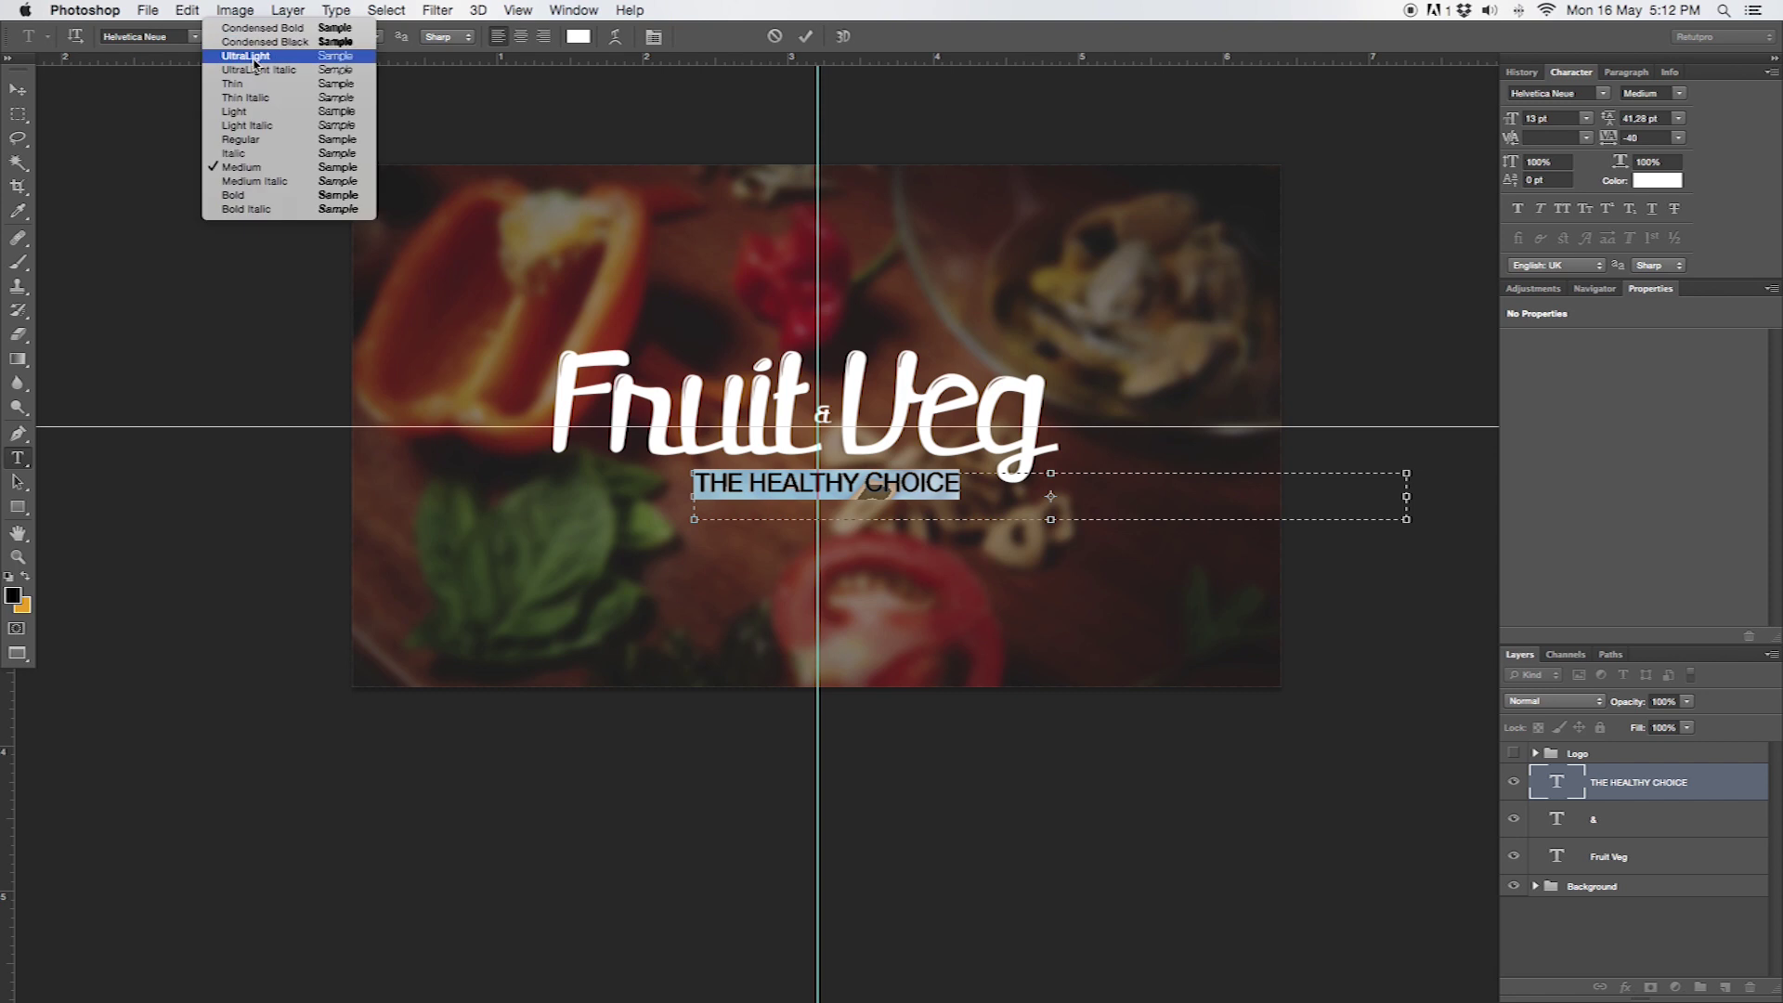
click(247, 115)
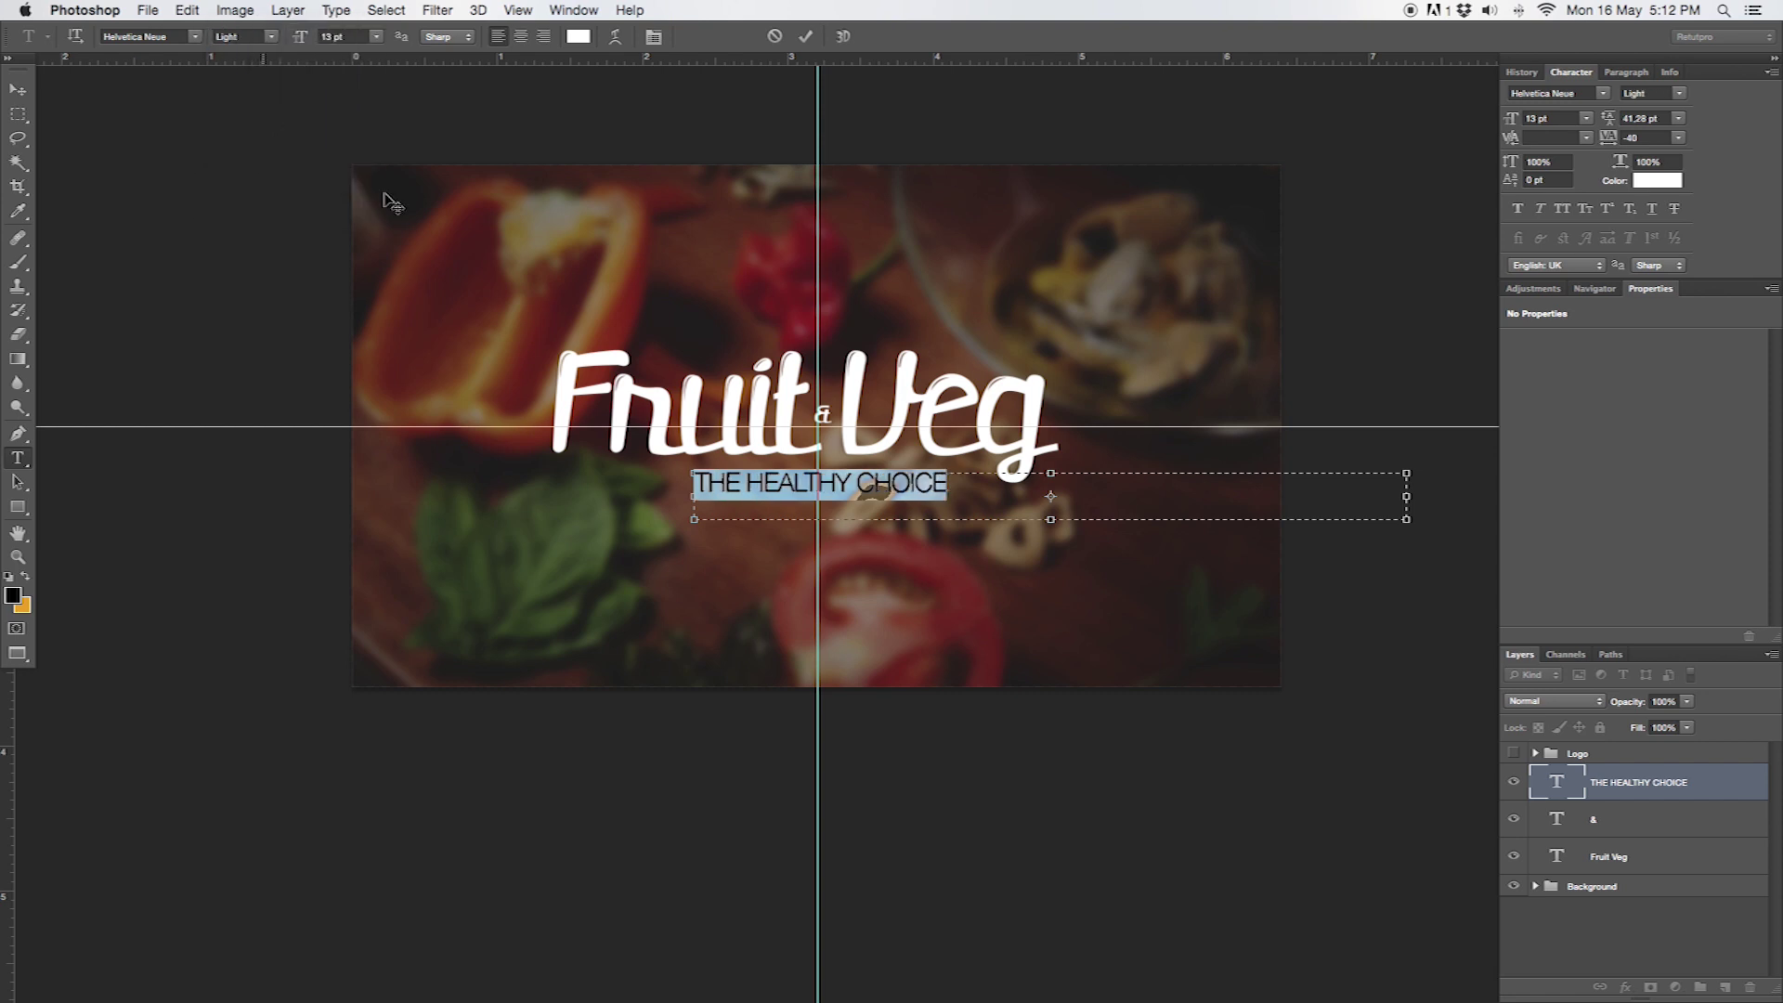
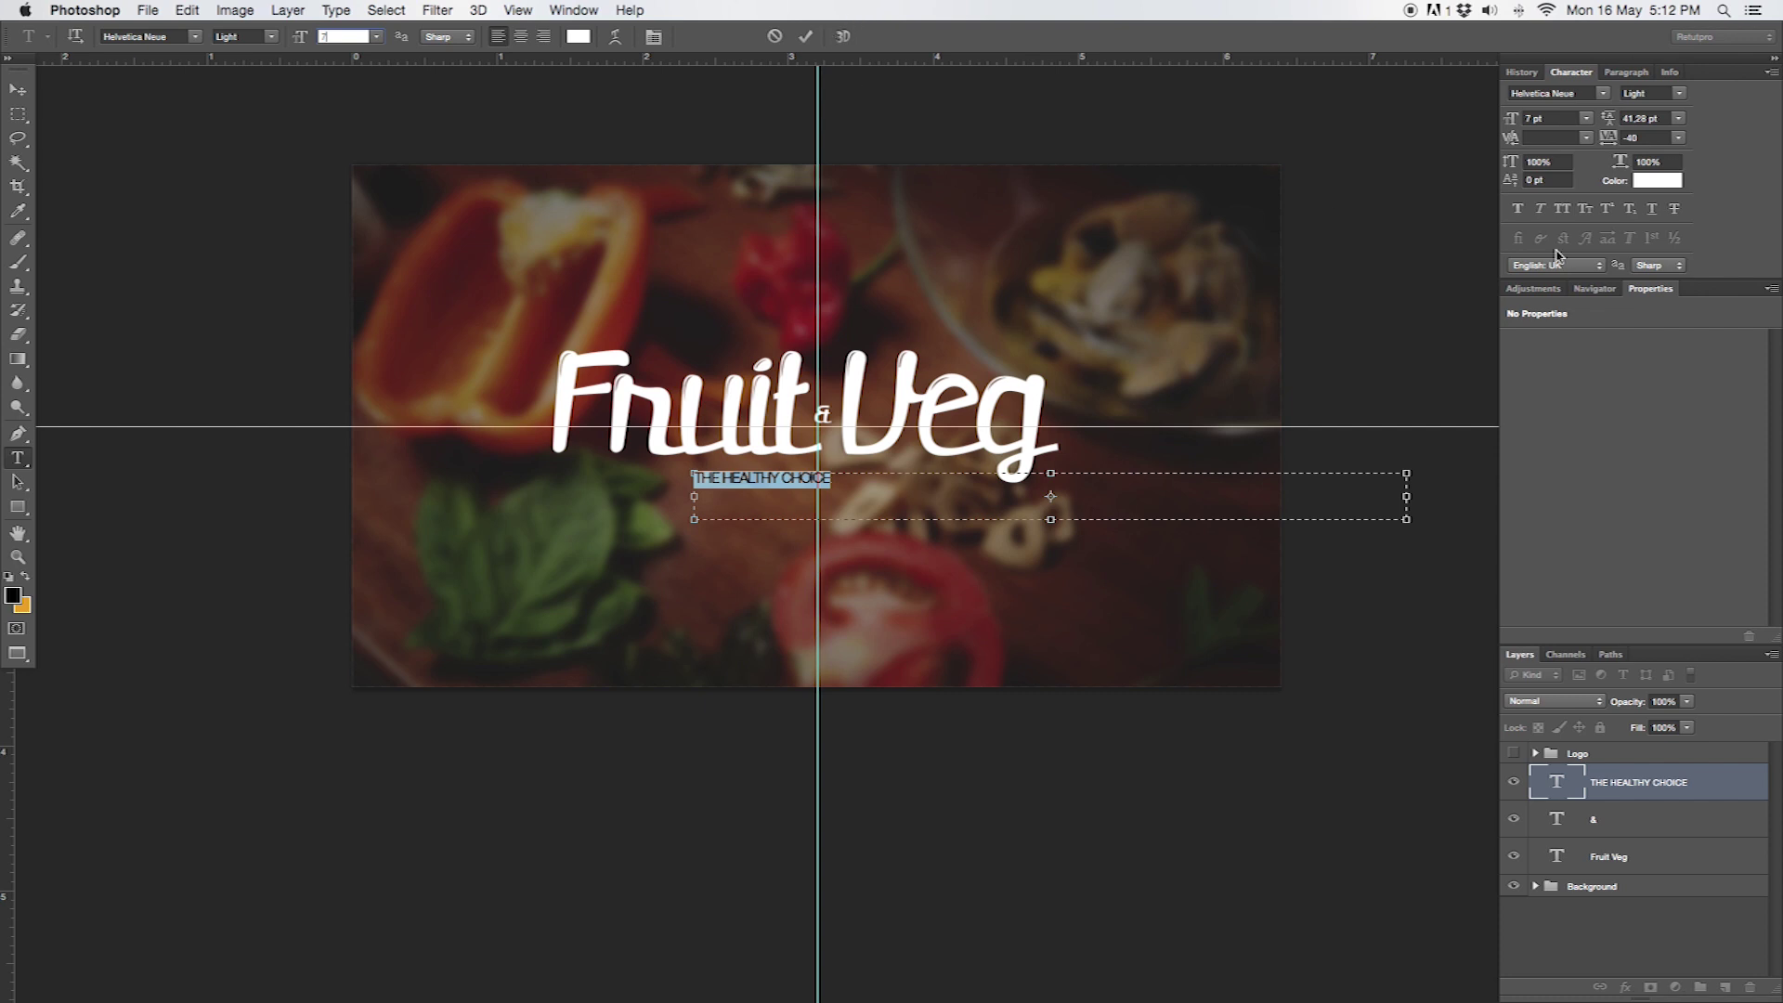
Set the tagline's tracking to 1100 and move it left to start under the F of Fruit
drag(1612, 138, 1670, 136)
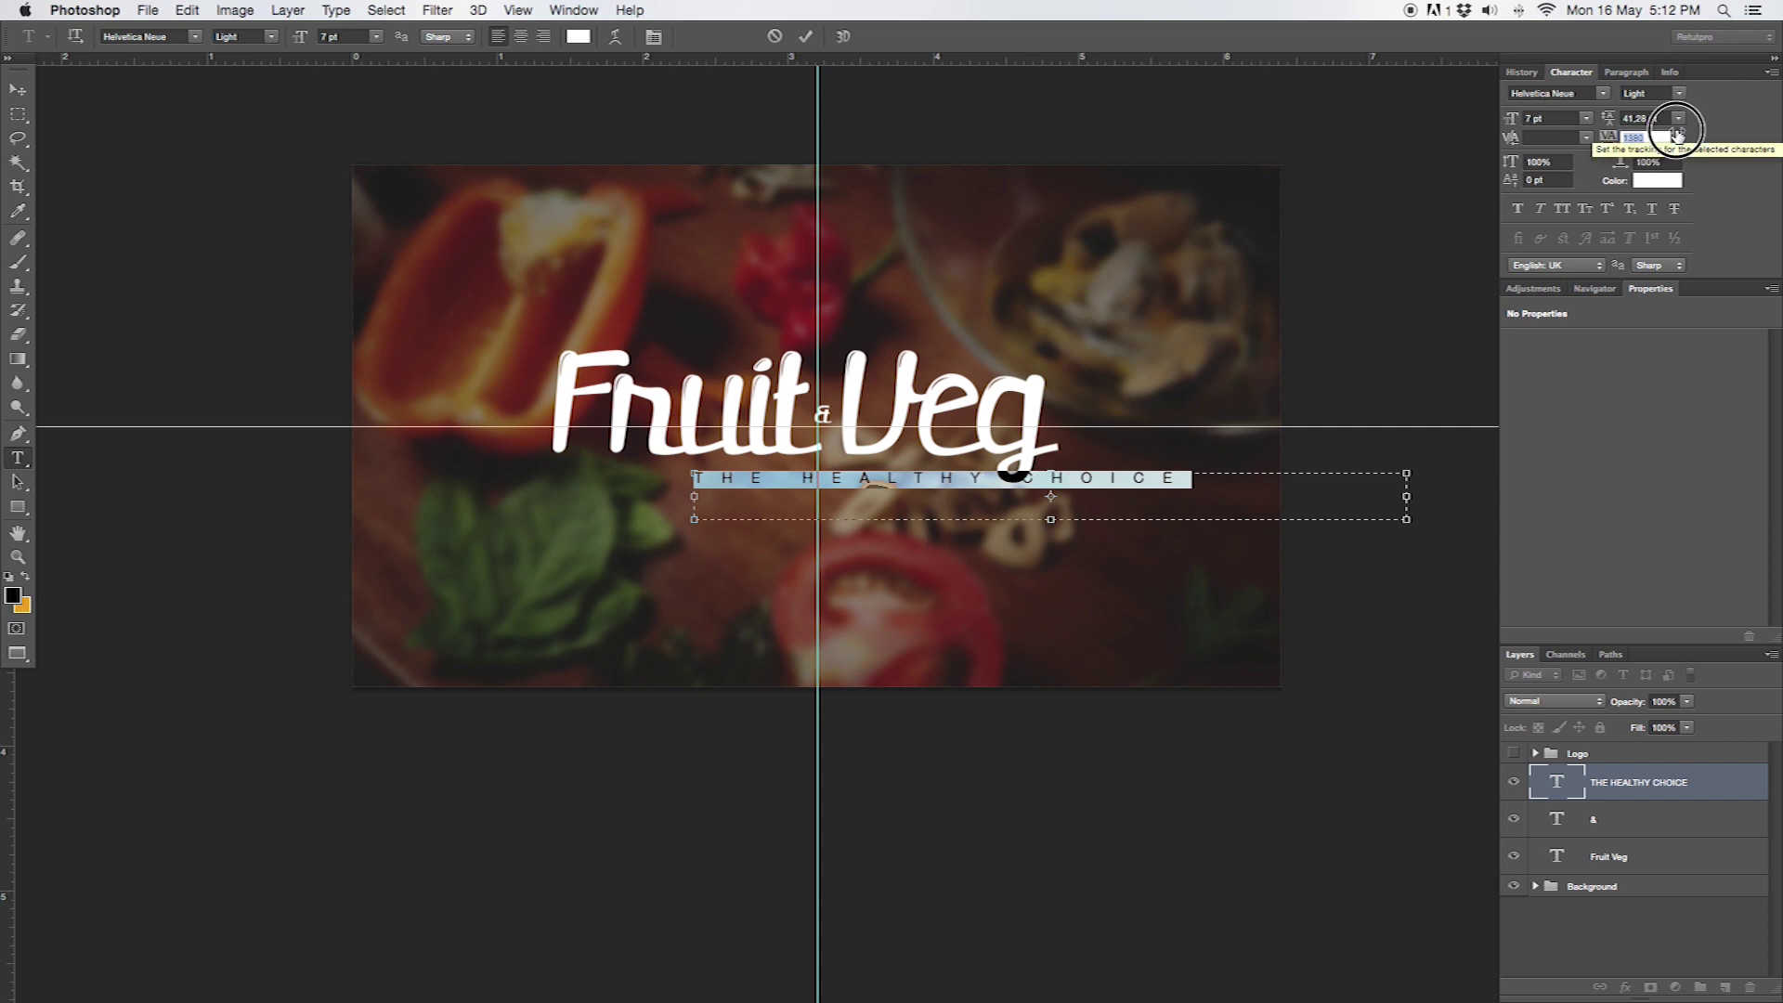
text(110)
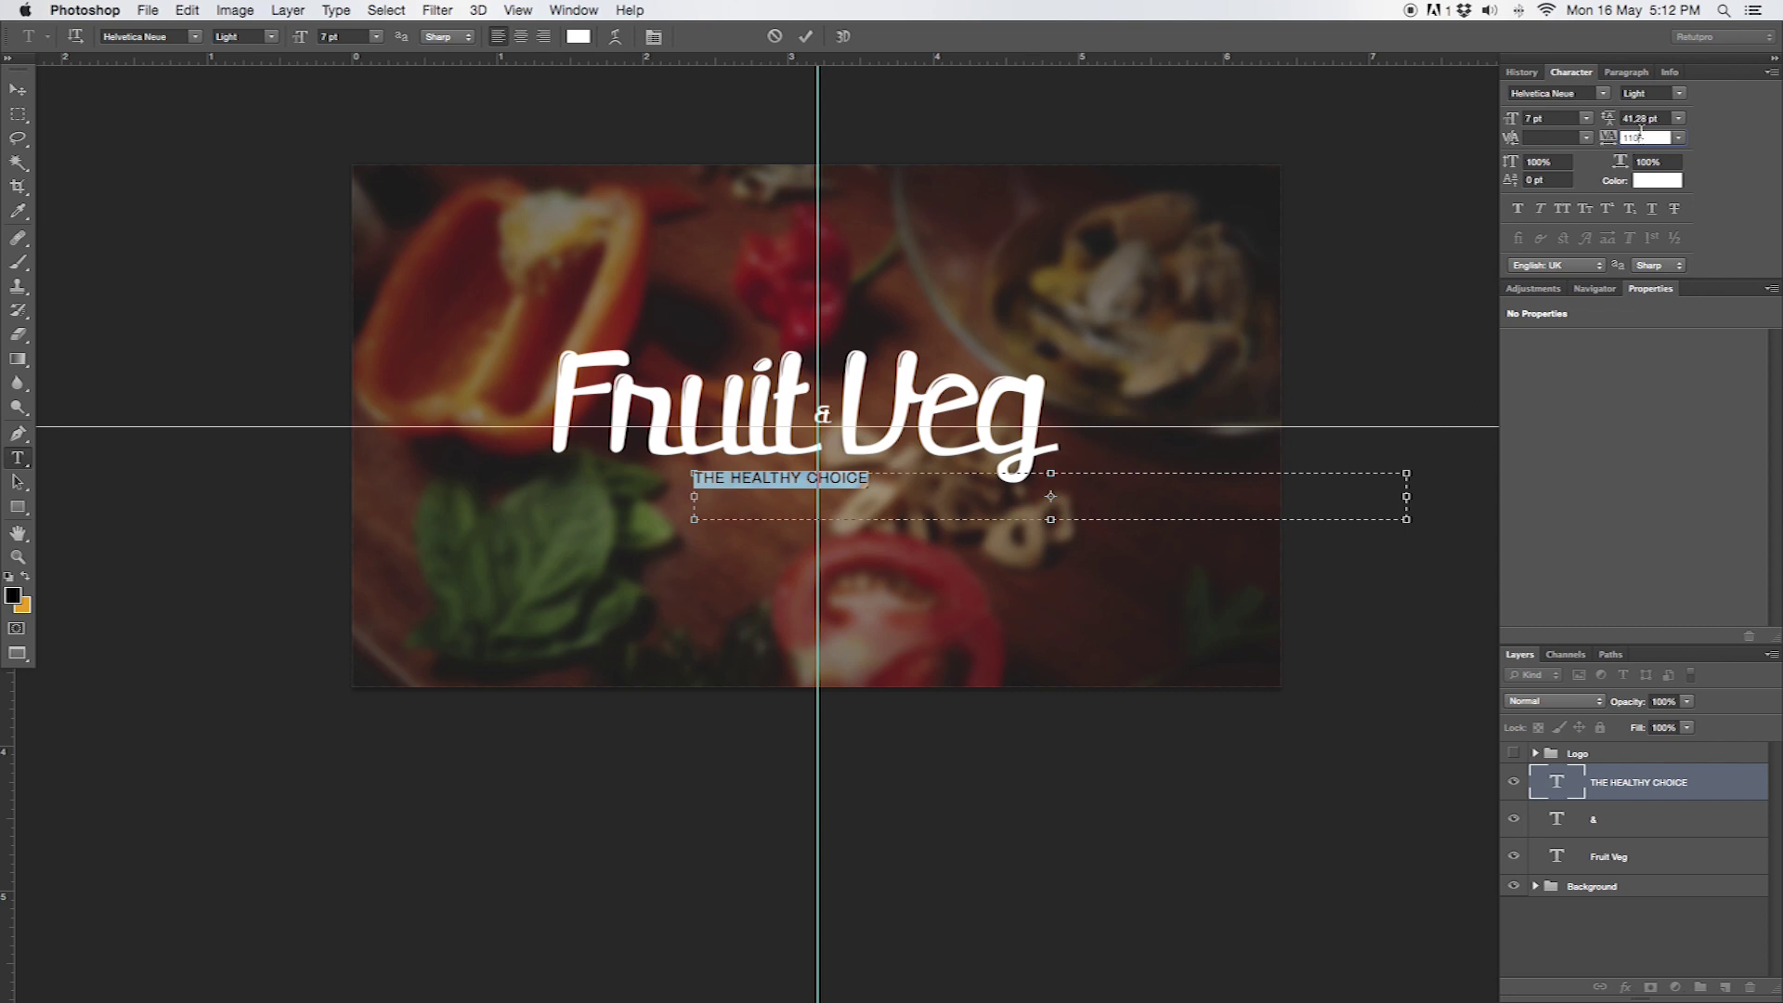
text(0)
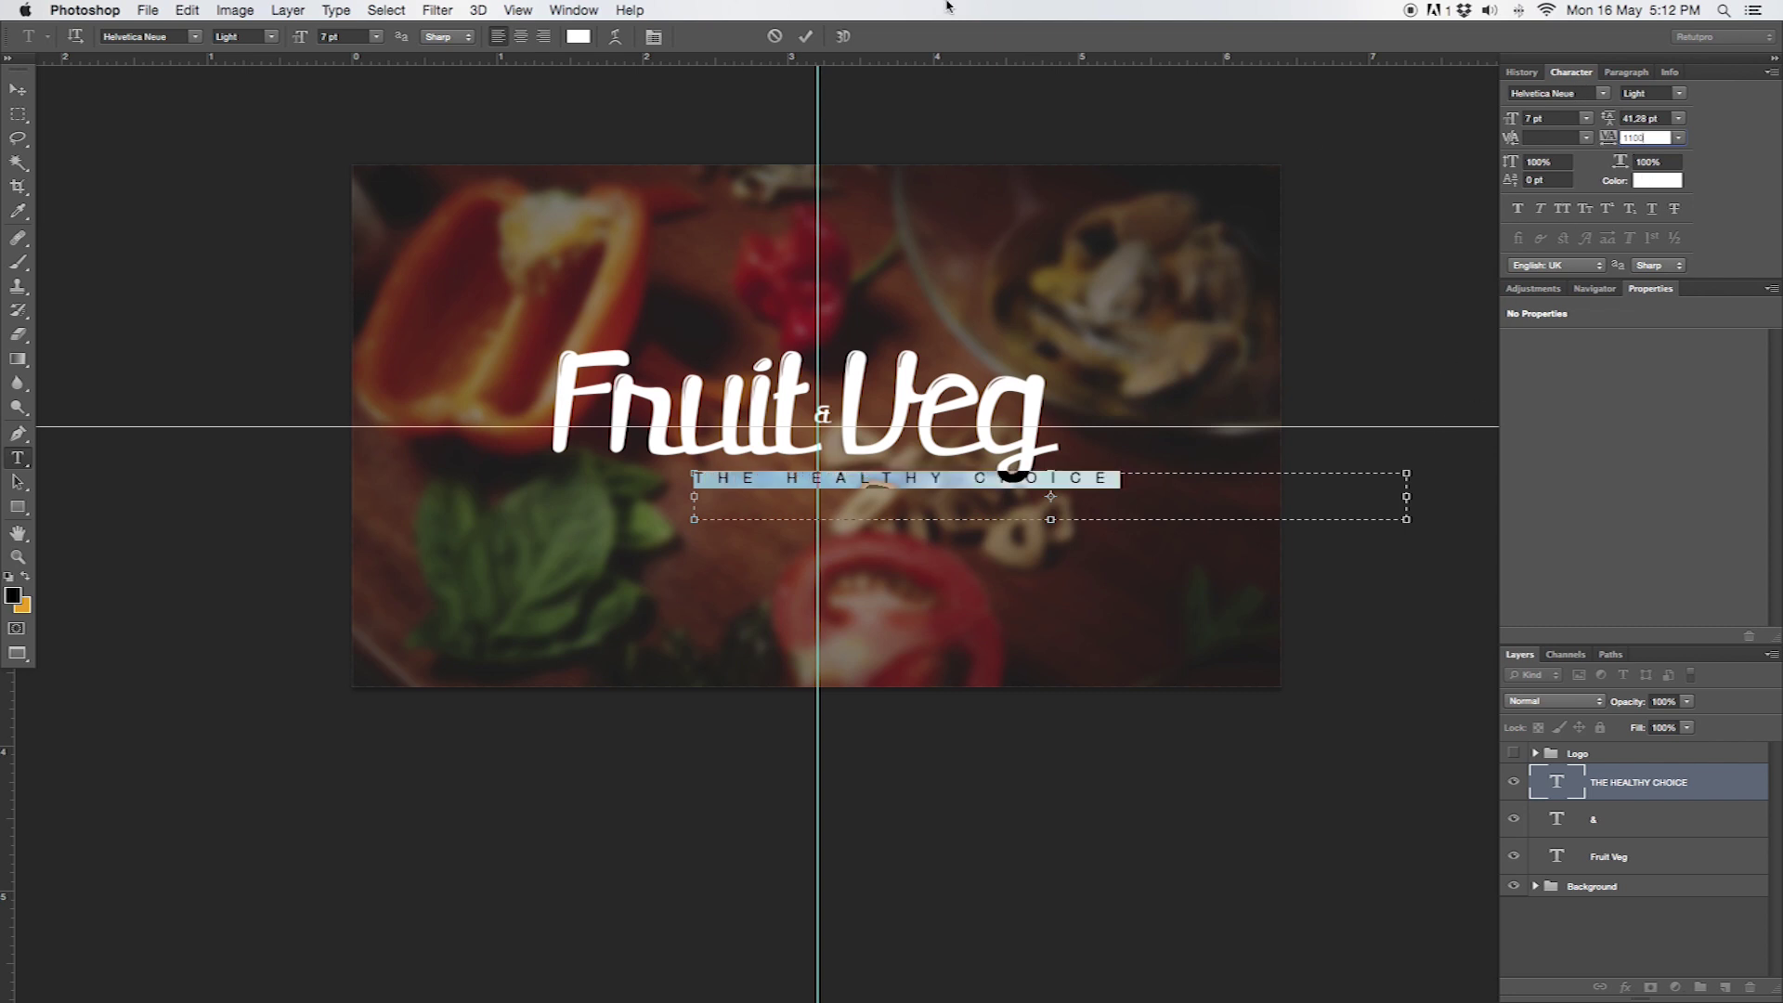
click(805, 36)
key(v)
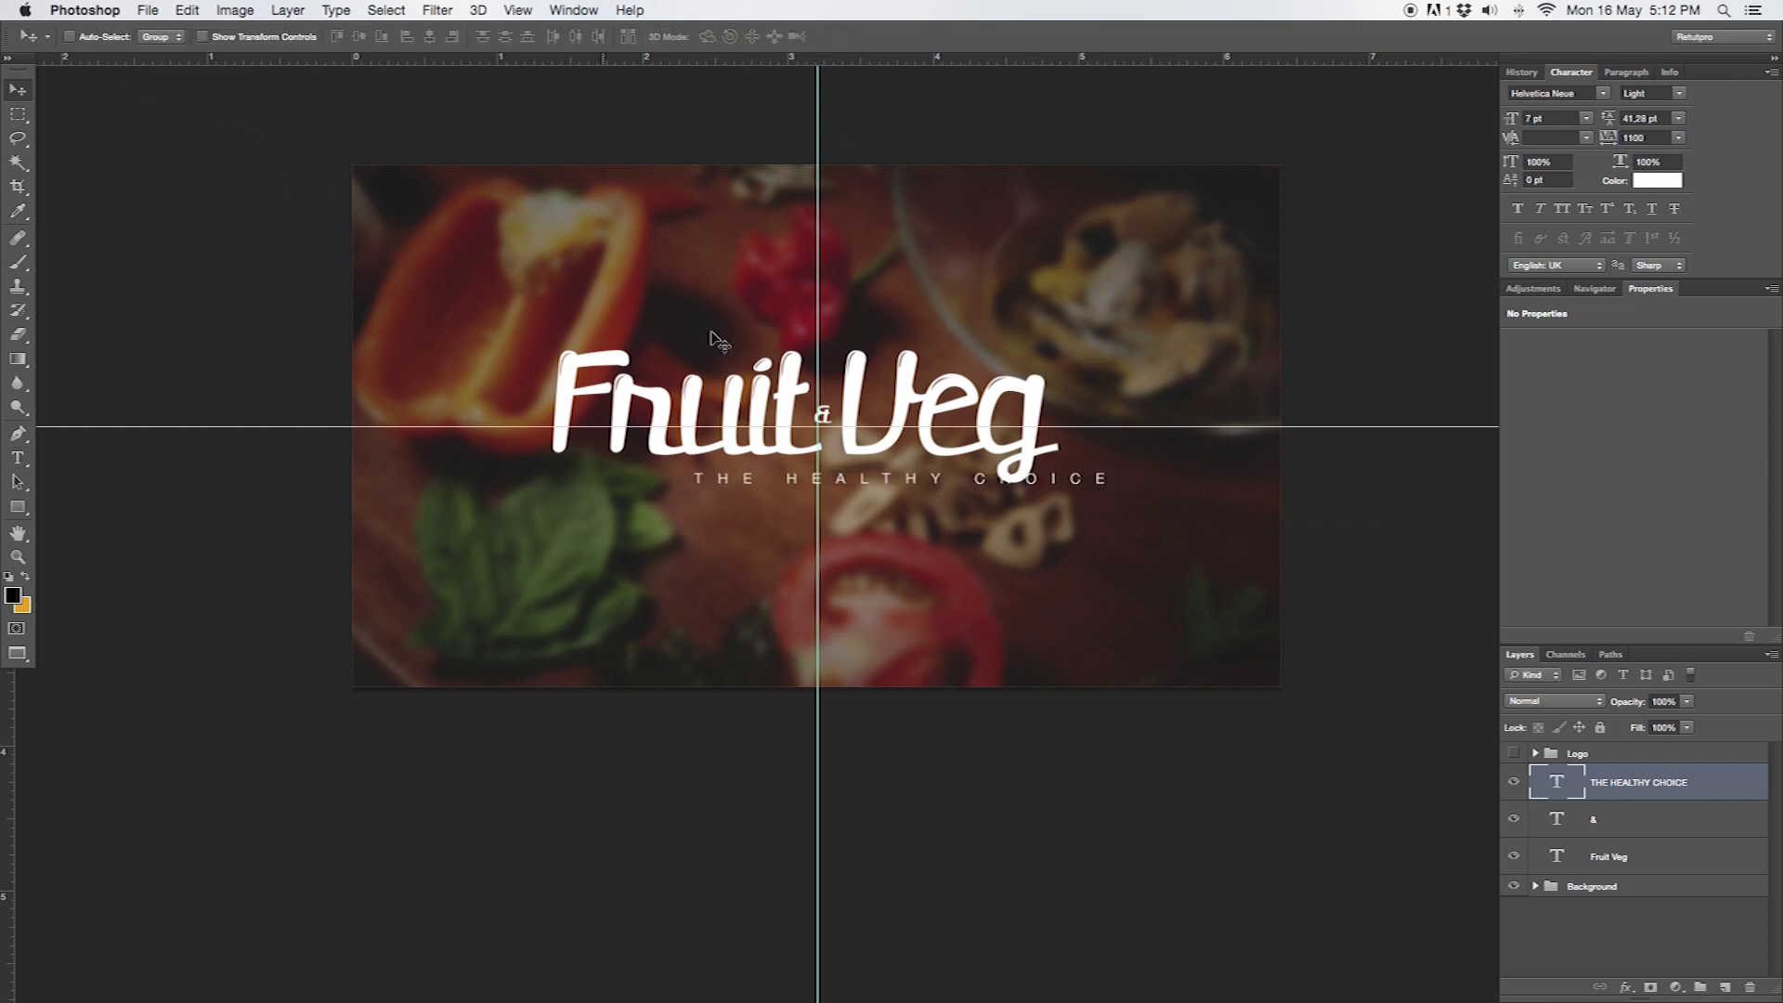
drag(853, 460, 757, 455)
key(t)
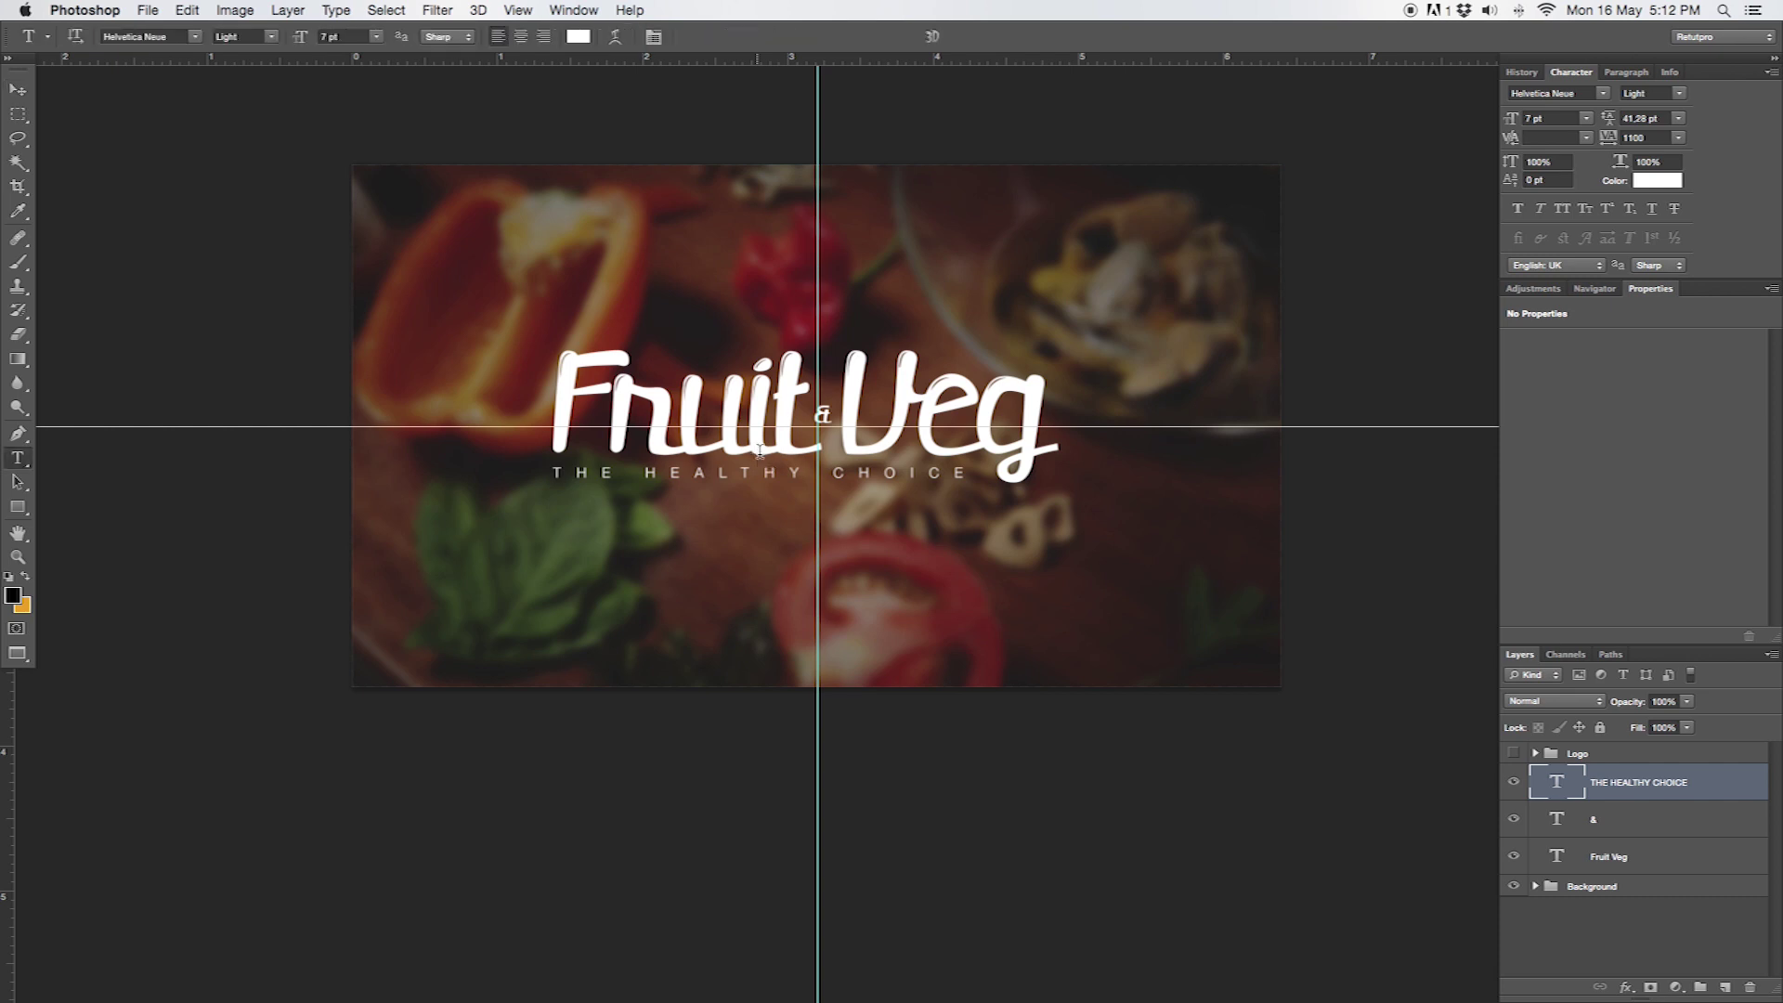
click(826, 453)
key(Escape)
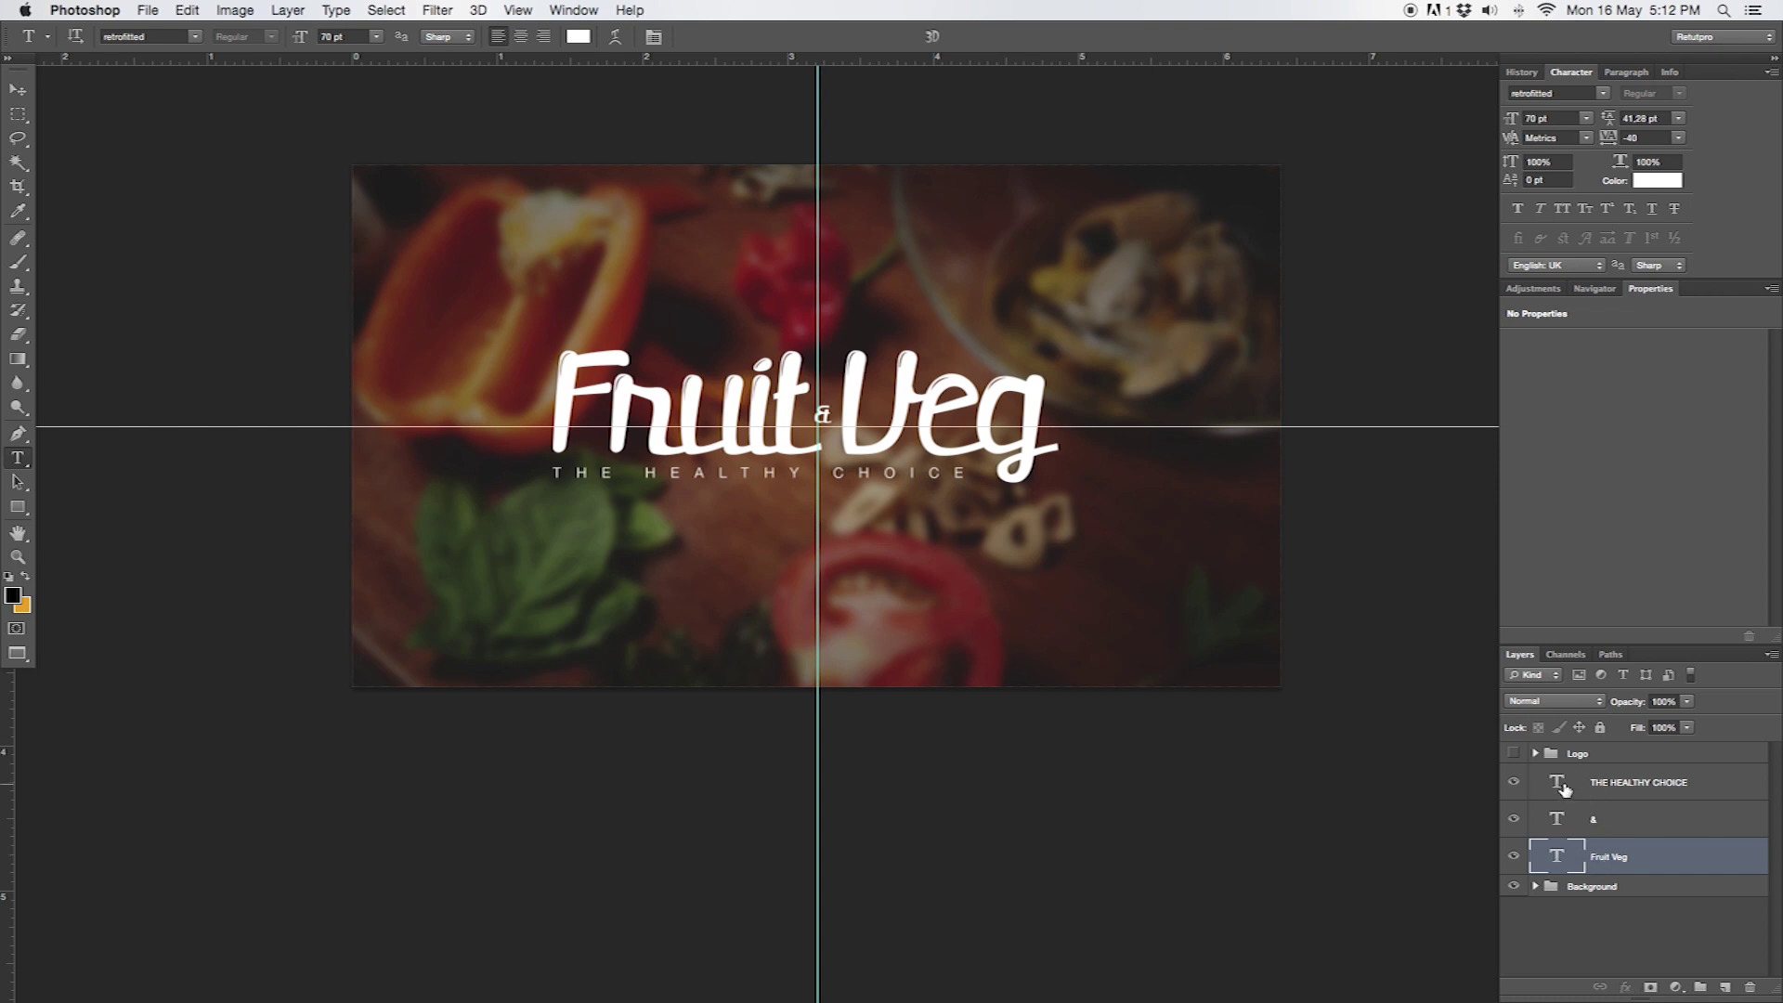
Set the tracking of THE HEALTHY CHOICE to 1200 and commit the text
double_click(1564, 789)
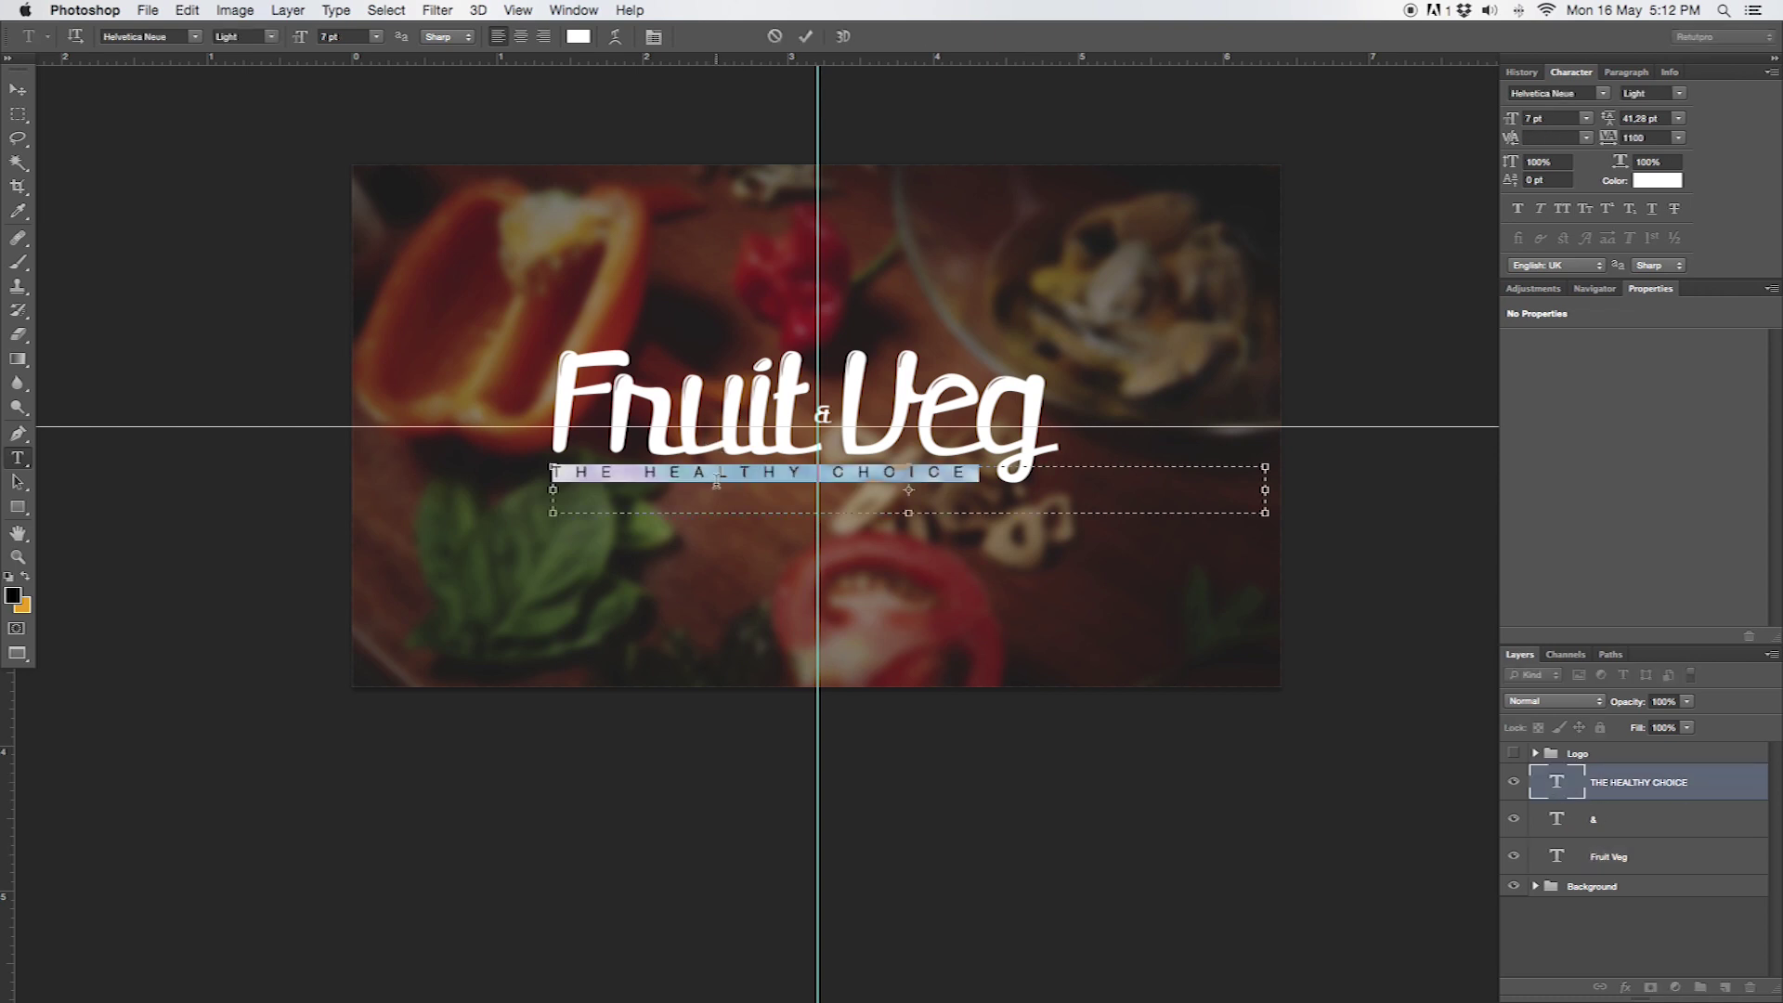
drag(1610, 139, 1617, 137)
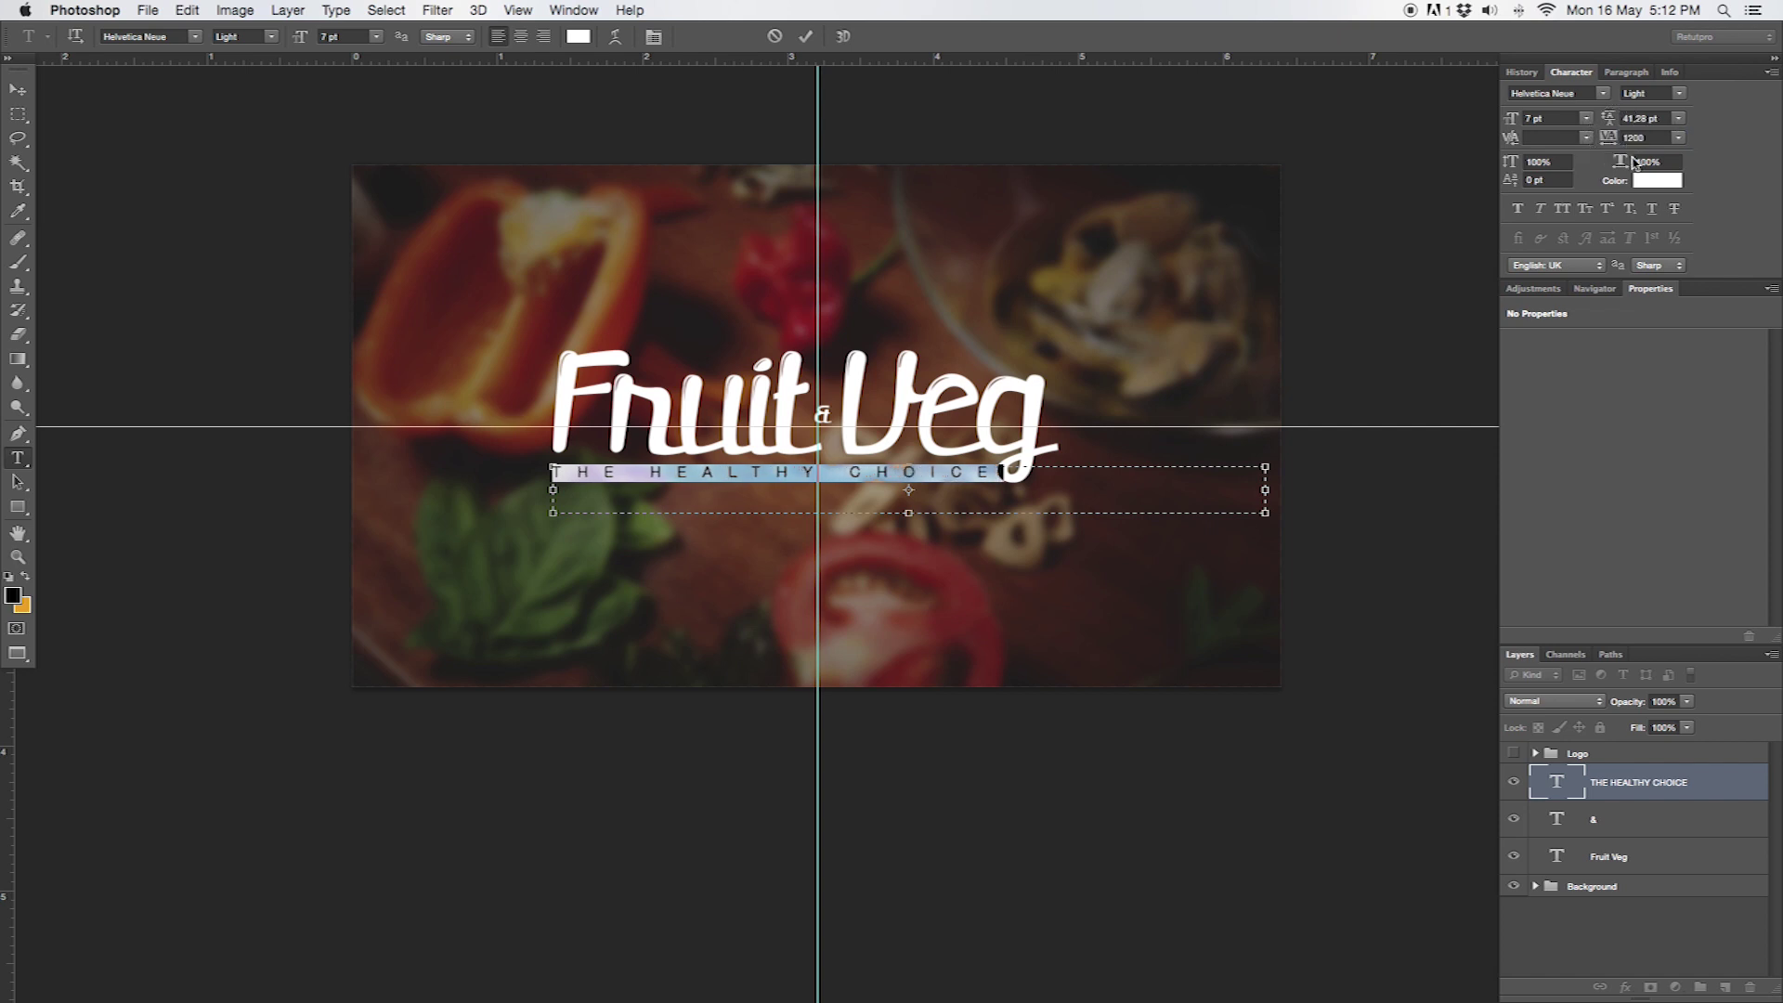
click(805, 36)
Nudge the tagline a few pixels left and slightly down to line it up under Fruit Veg
key(v)
key(Left)
key(Left)
key(Left)
key(Left)
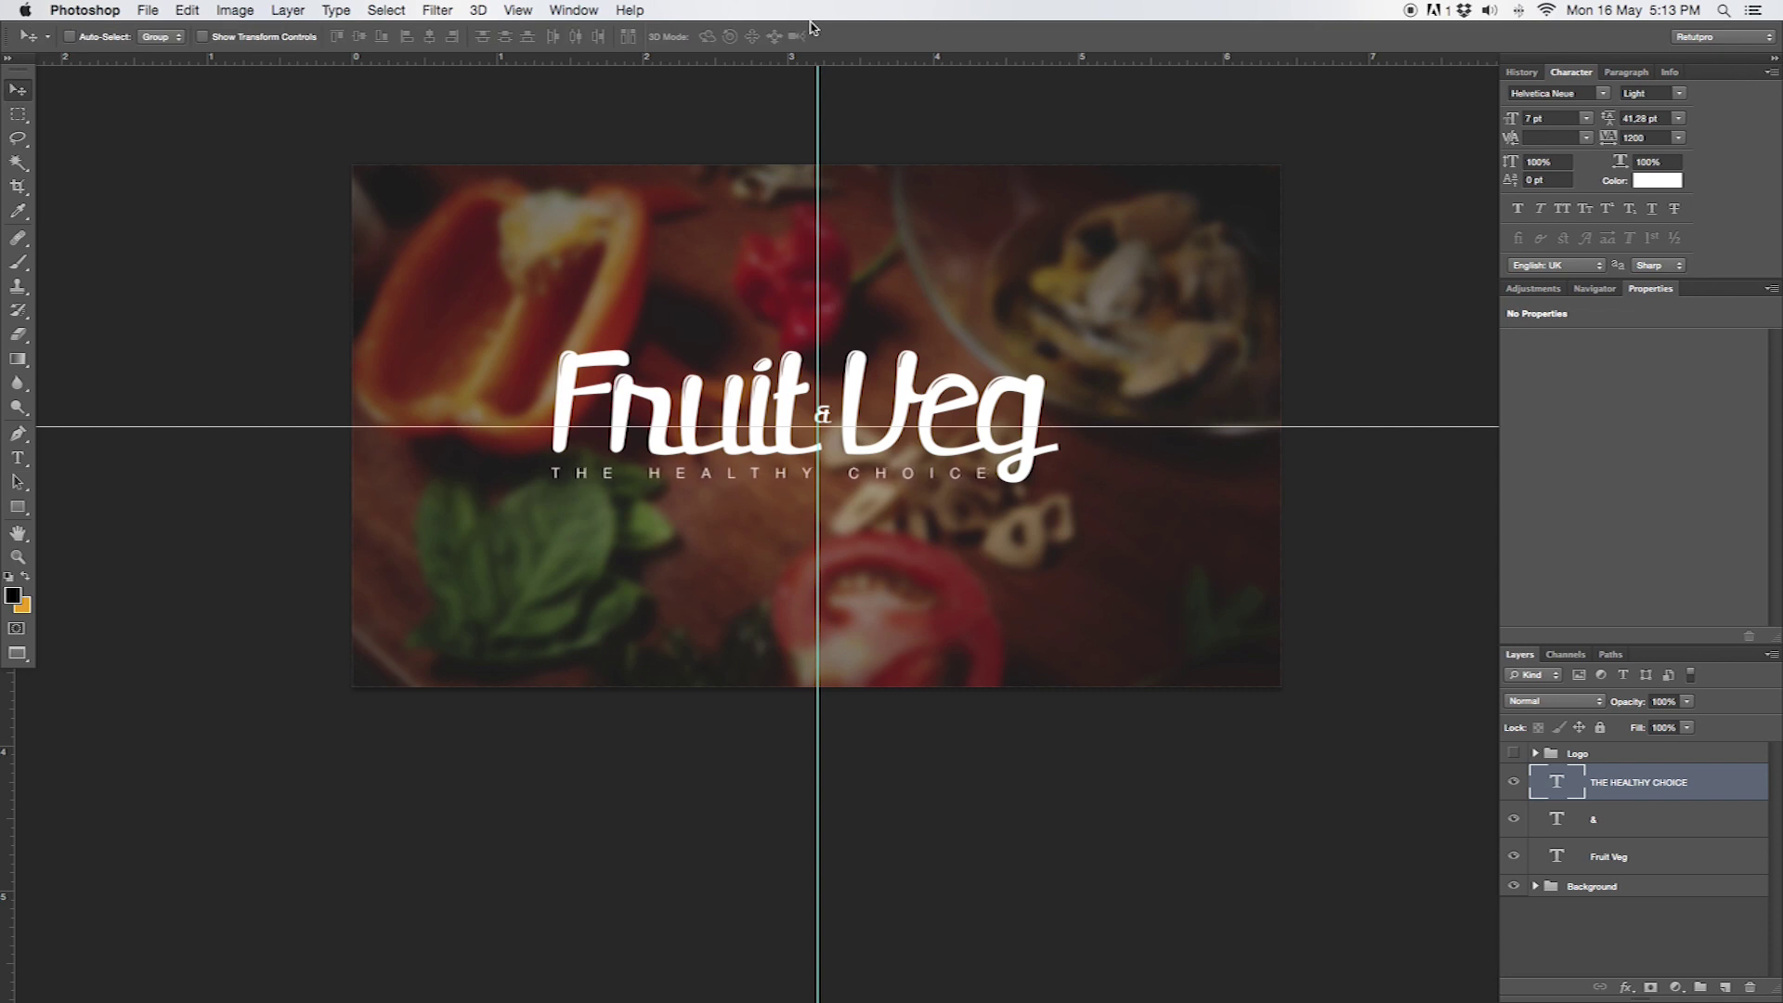
key(Down)
key(z)
drag(873, 501, 817, 506)
click(548, 9)
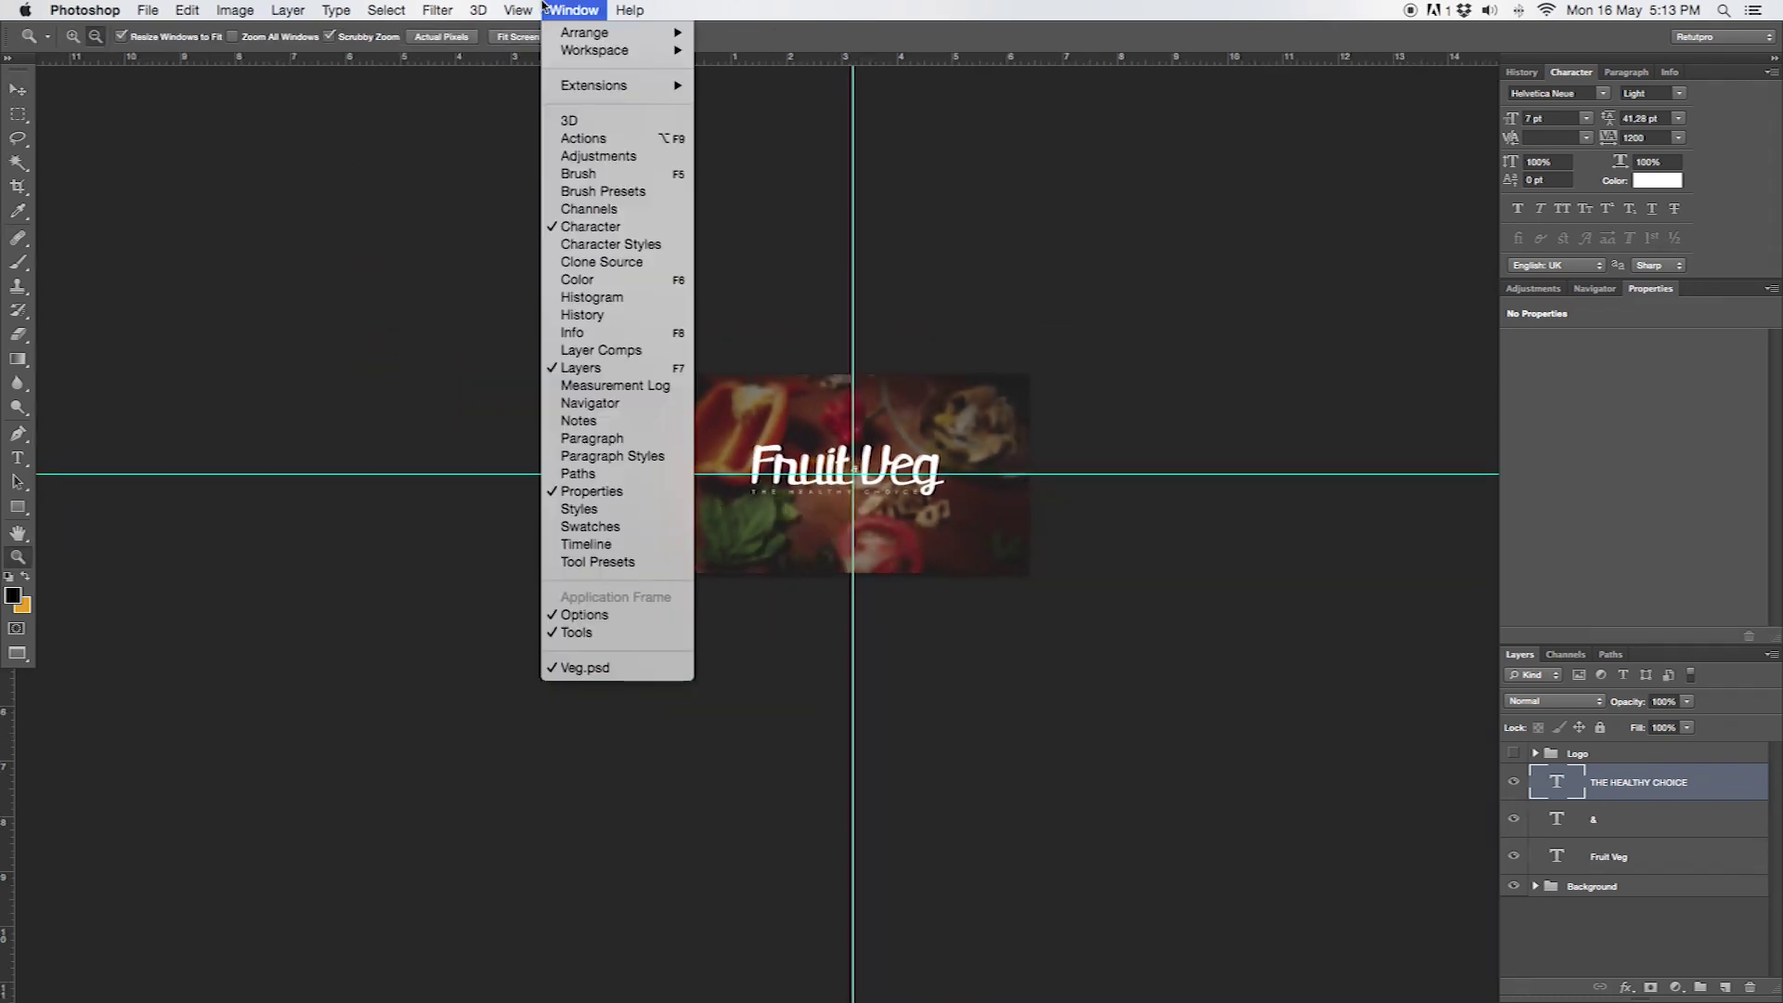
click(996, 360)
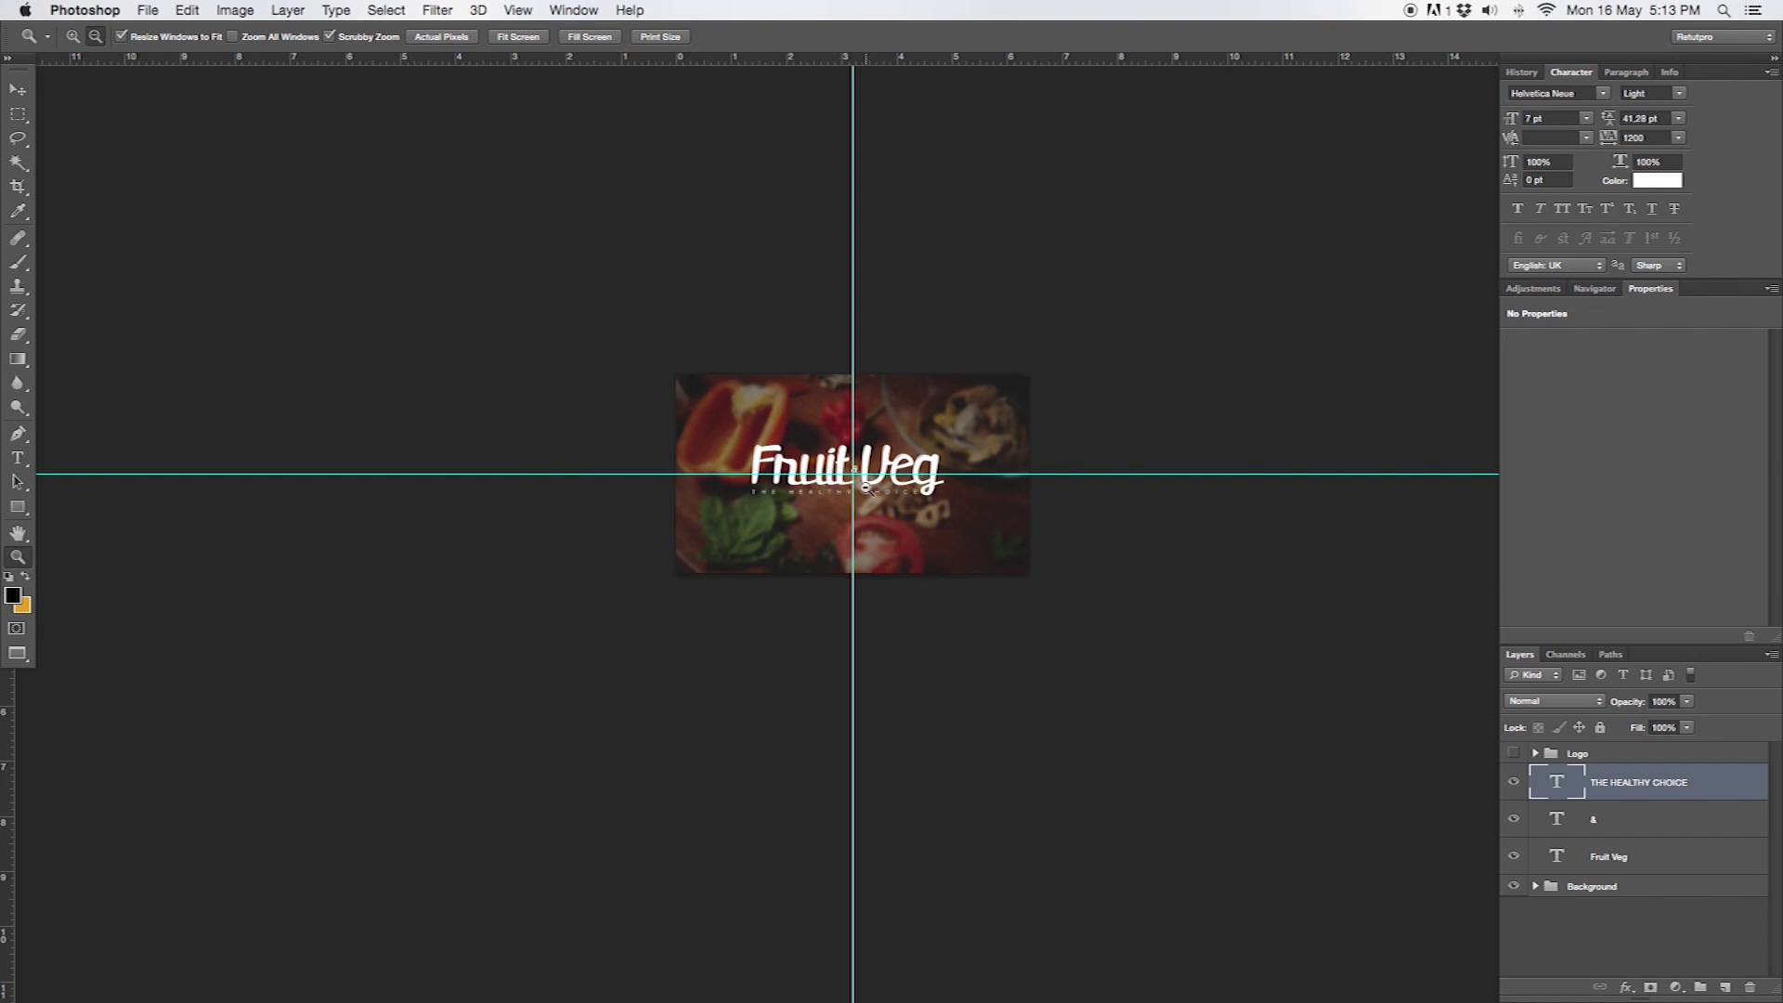
drag(882, 497, 968, 506)
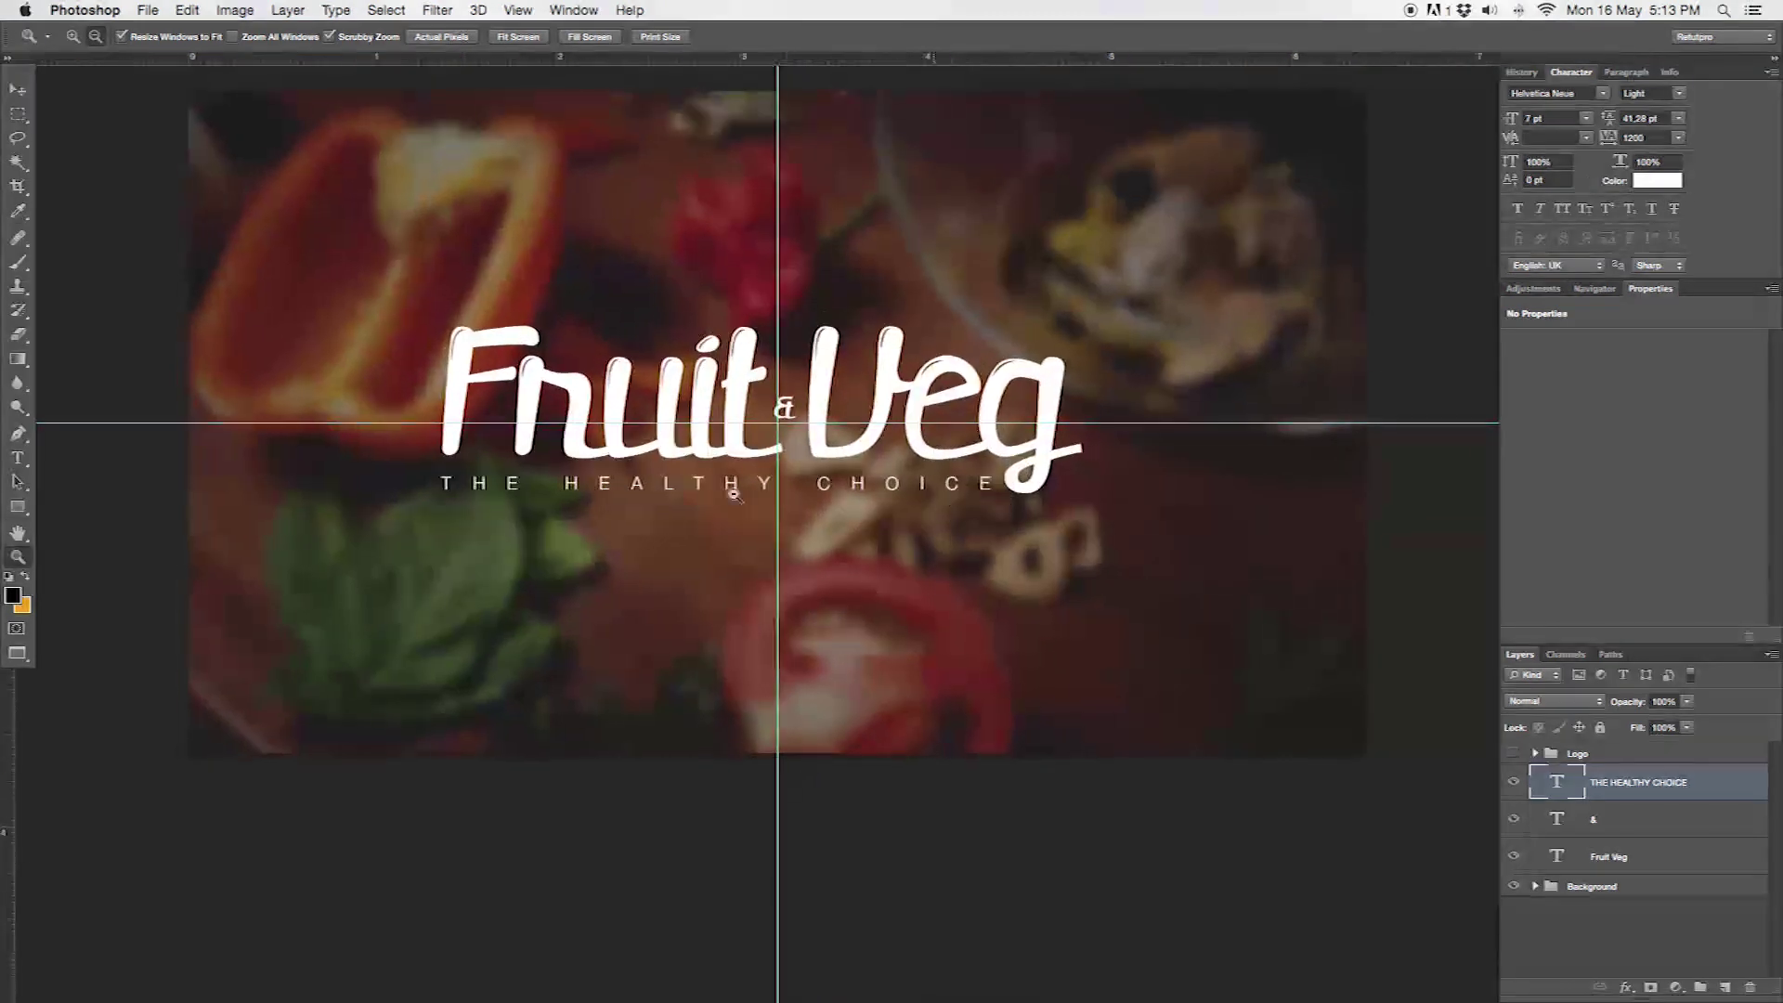
Change the font style of THE HEALTHY CHOICE to Medium
click(17, 457)
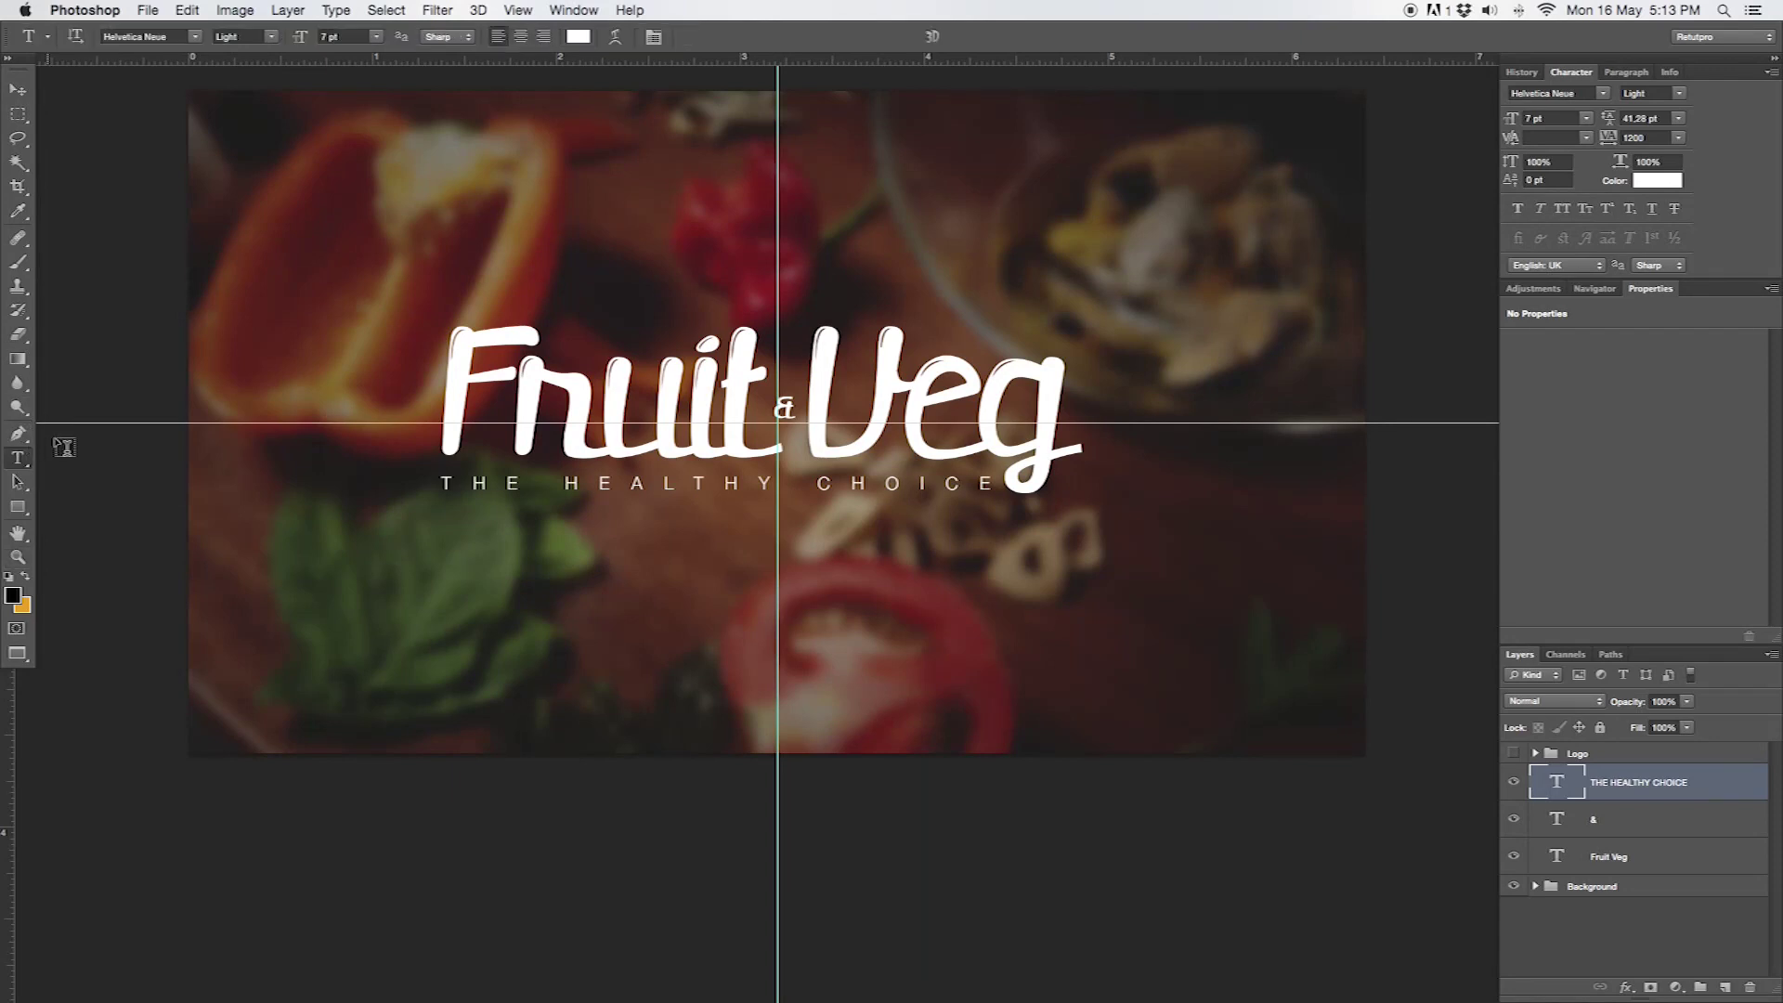
click(495, 484)
drag(1067, 513, 437, 423)
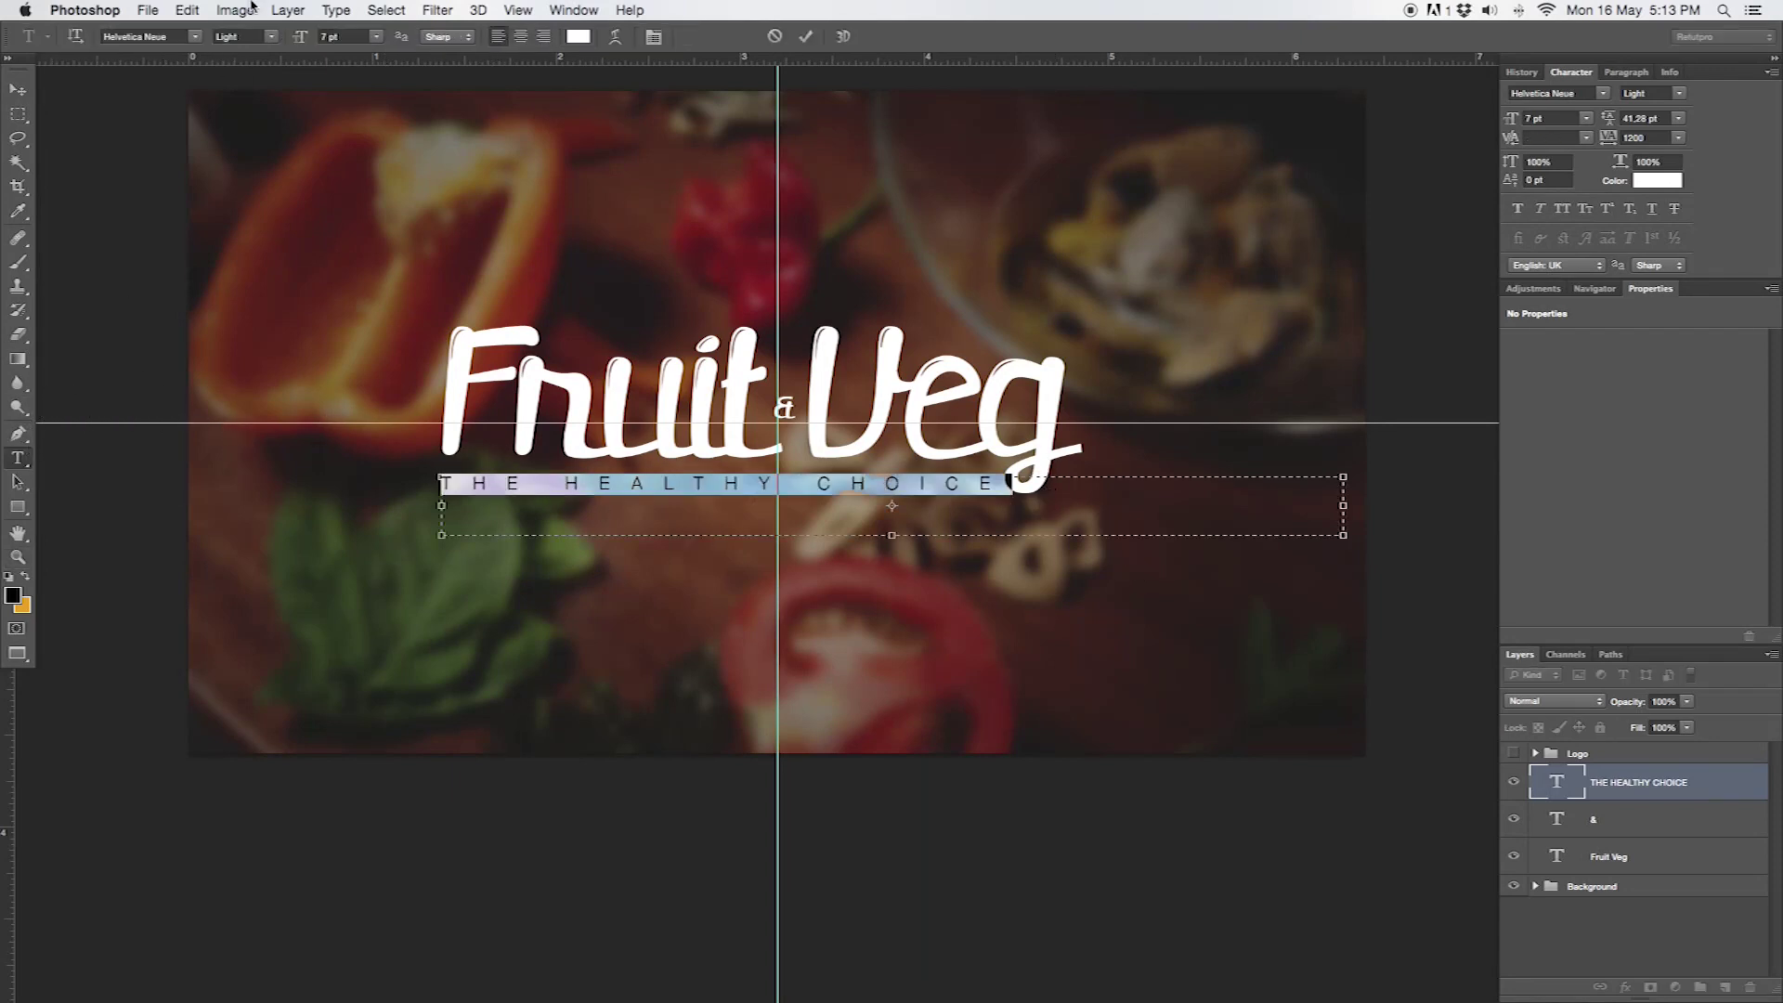
click(272, 36)
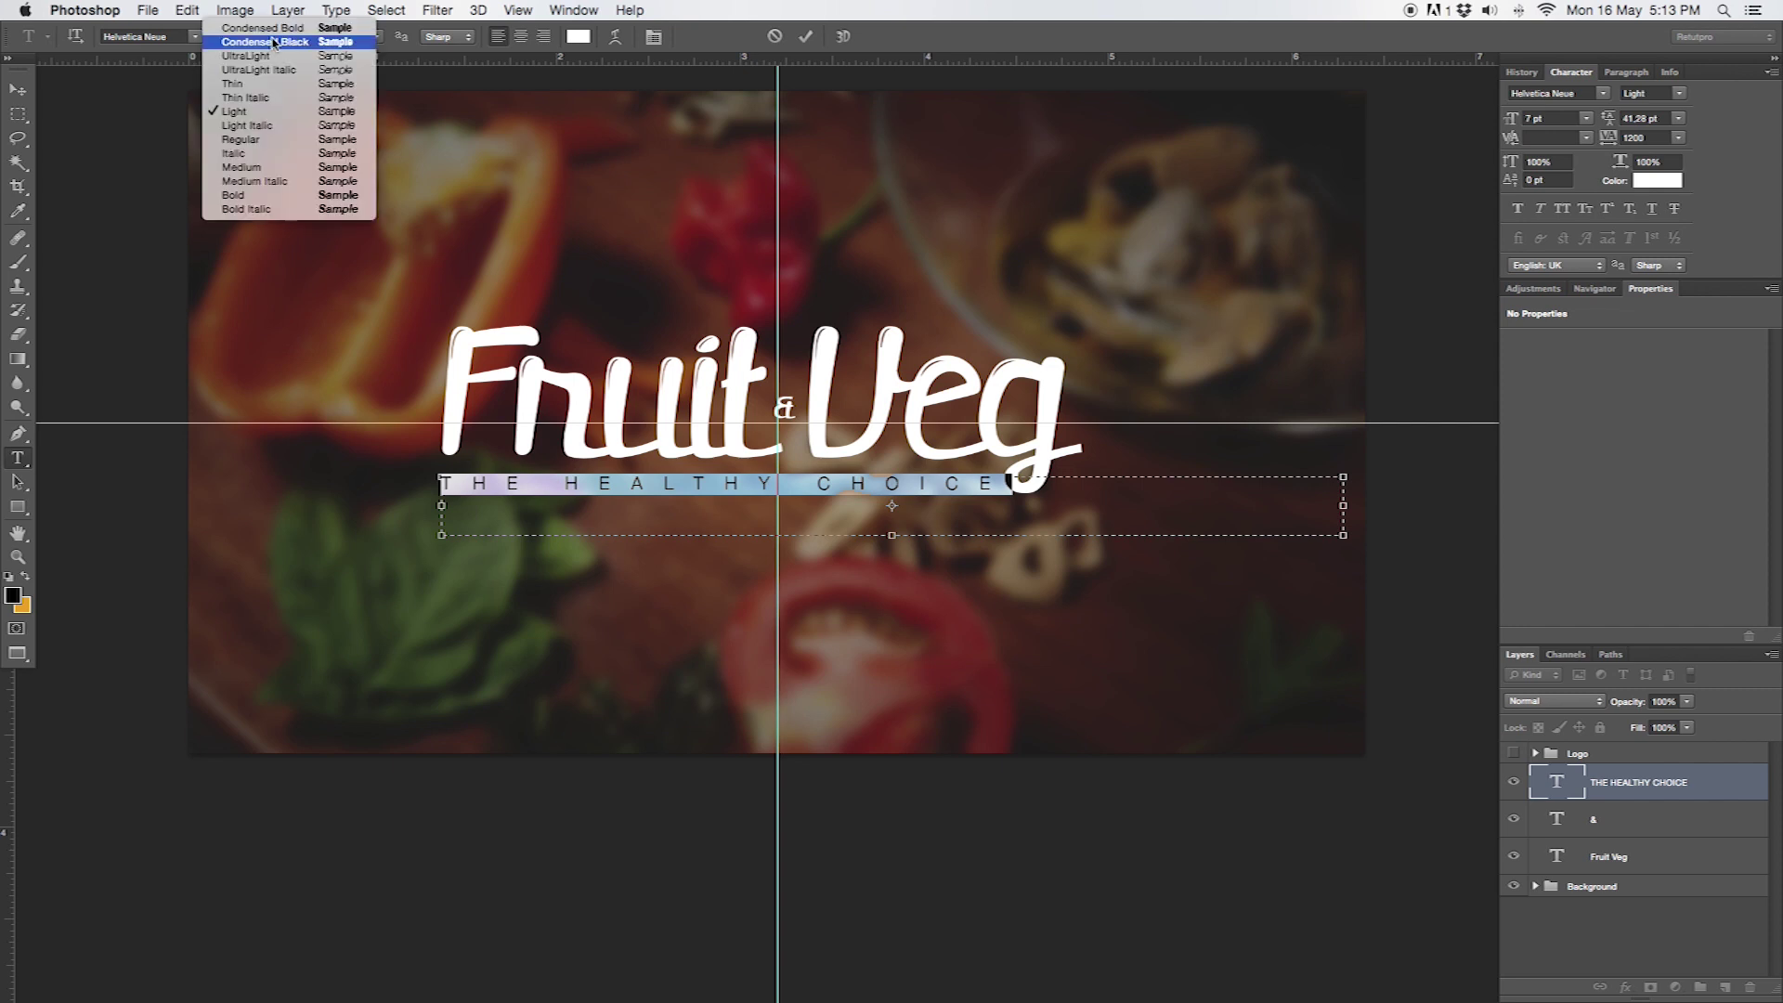
click(246, 155)
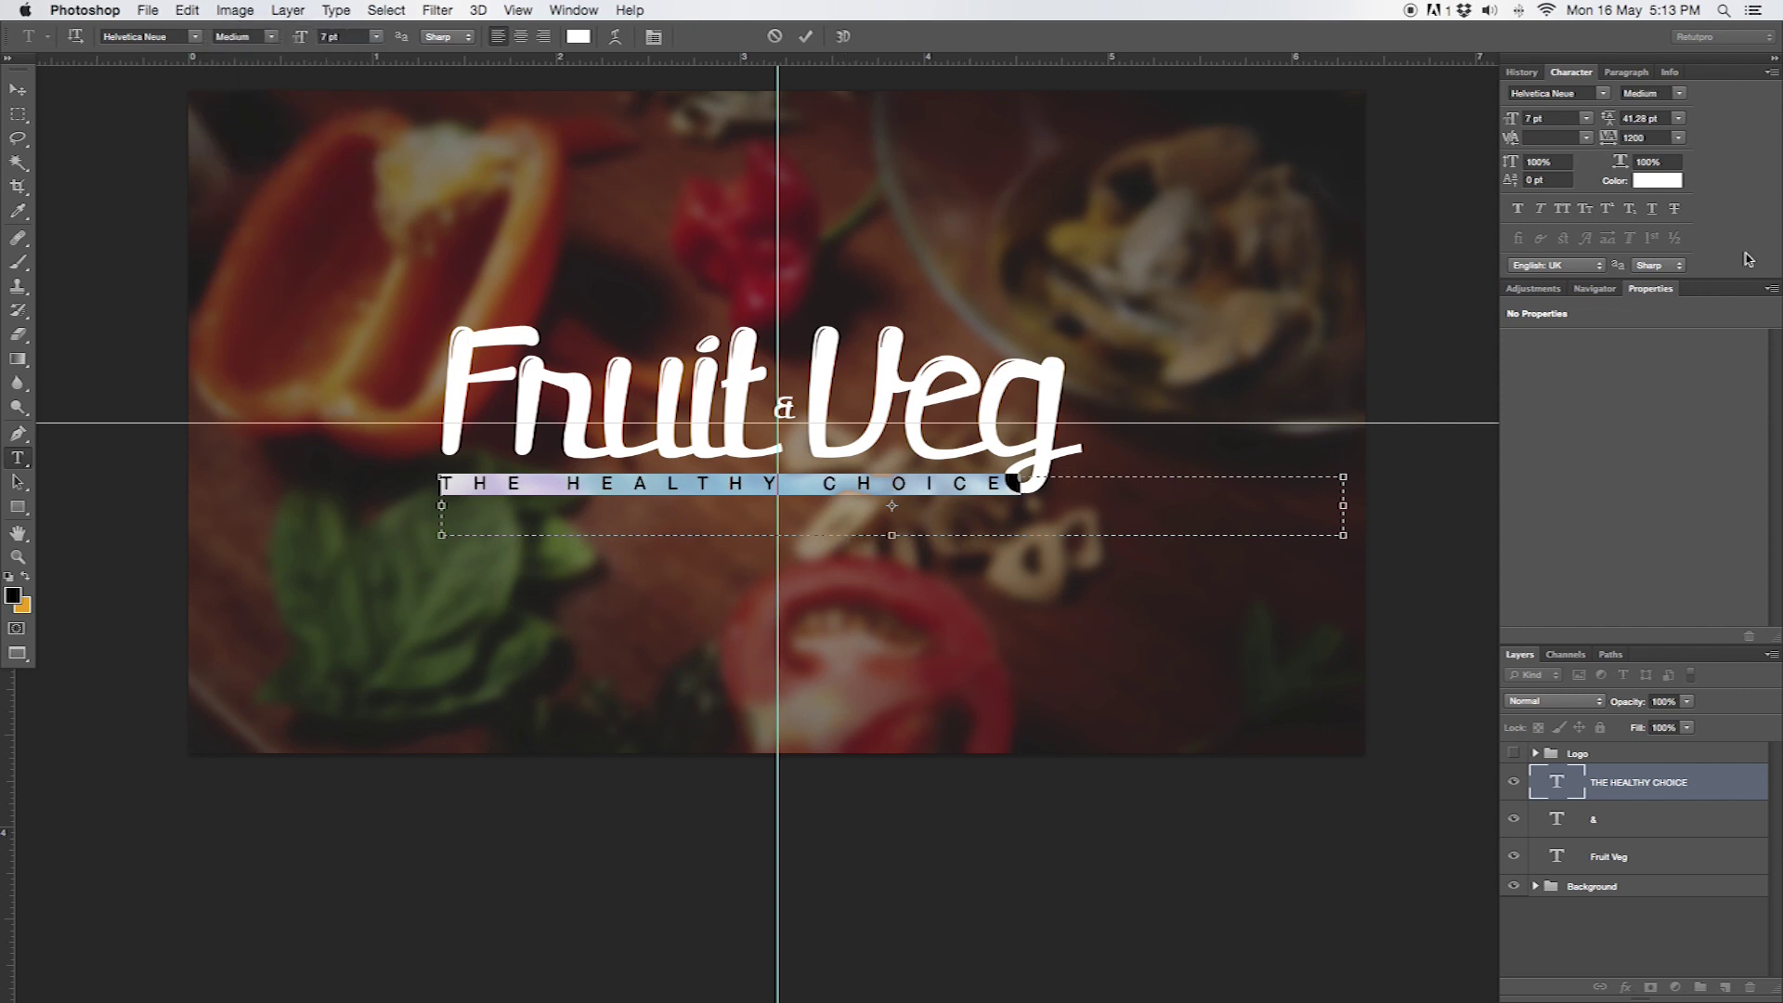
Try a tracking of 1000 on the tagline, settle on 1160, and commit the text
click(1649, 136)
text(1000)
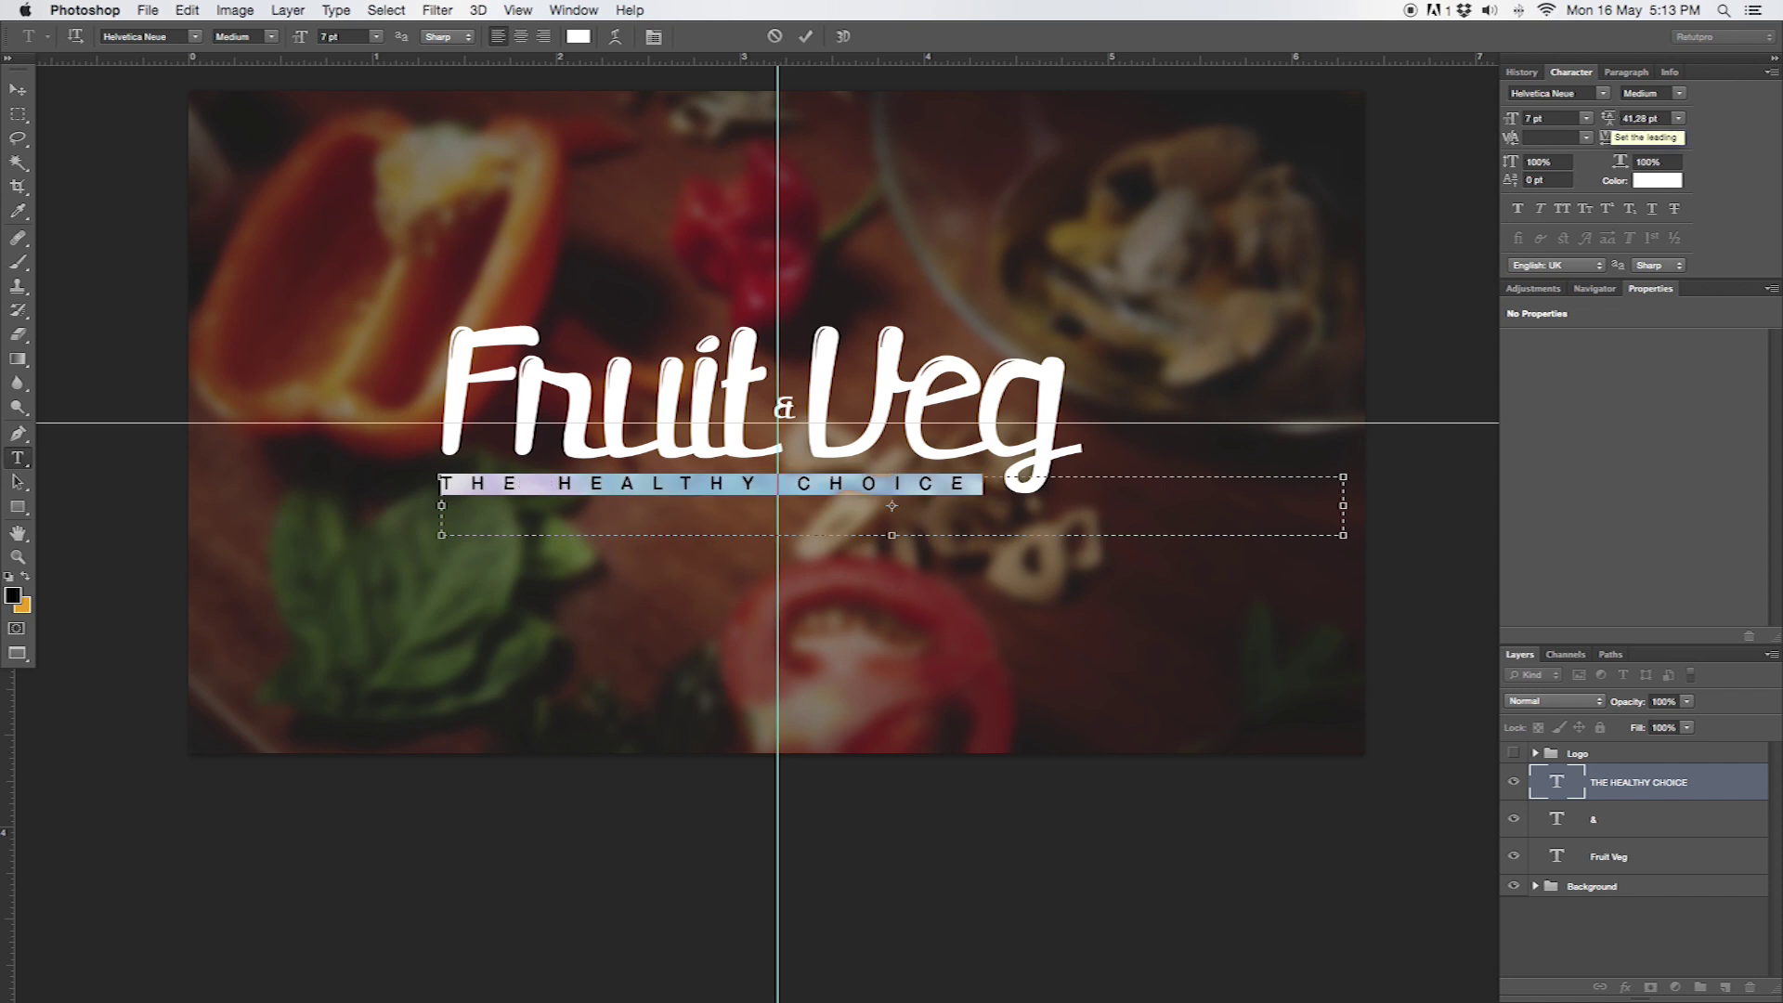
drag(1610, 138, 1623, 137)
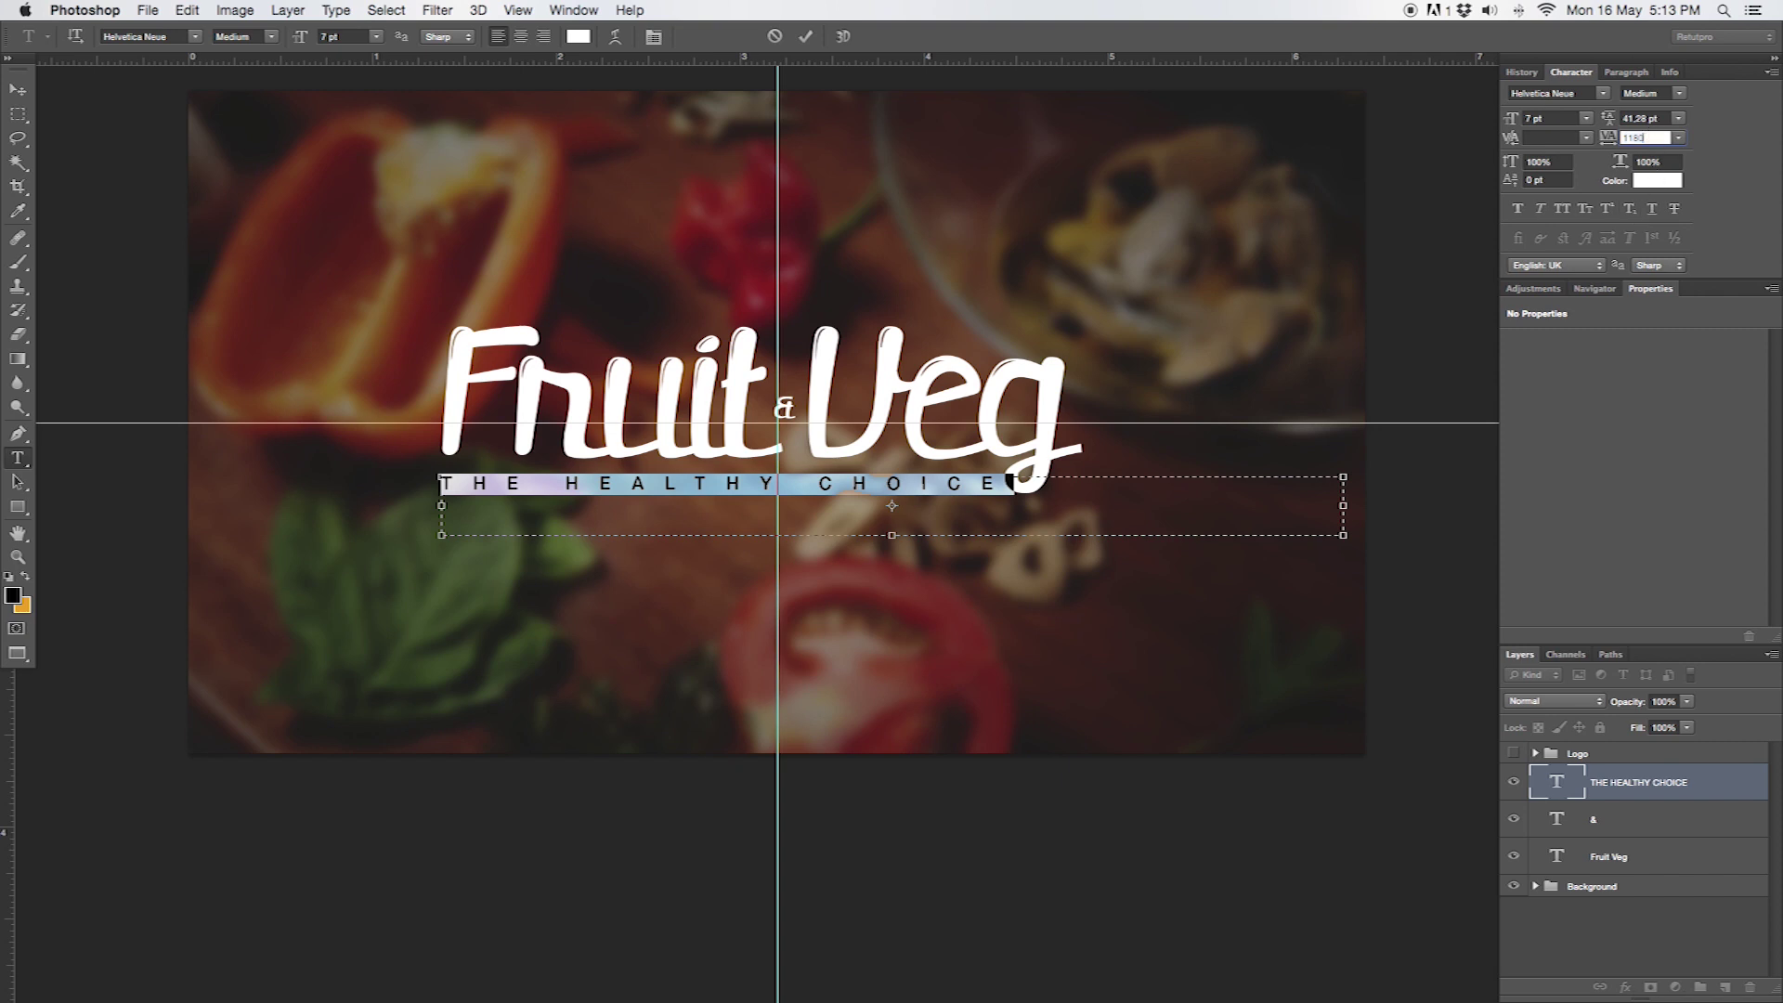
text(1160)
key(Return)
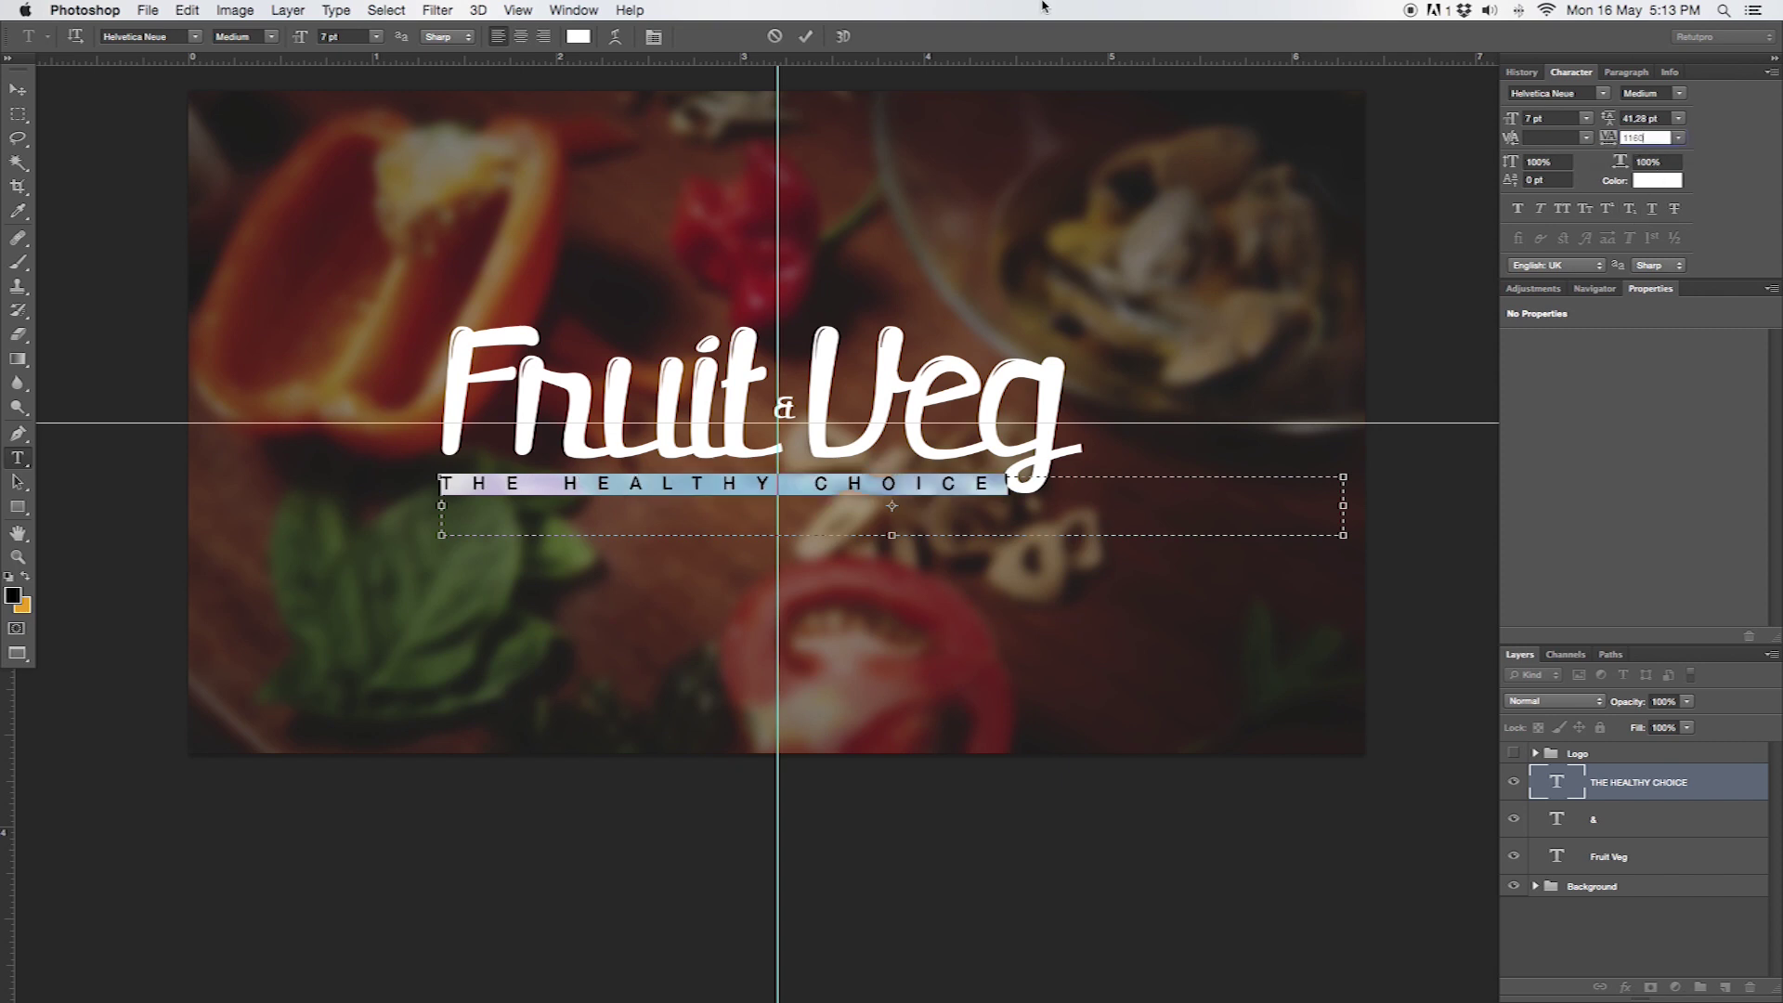
click(805, 36)
Nudge THE HEALTHY CHOICE a few pixels right to align it with the F of Fruit
key(v)
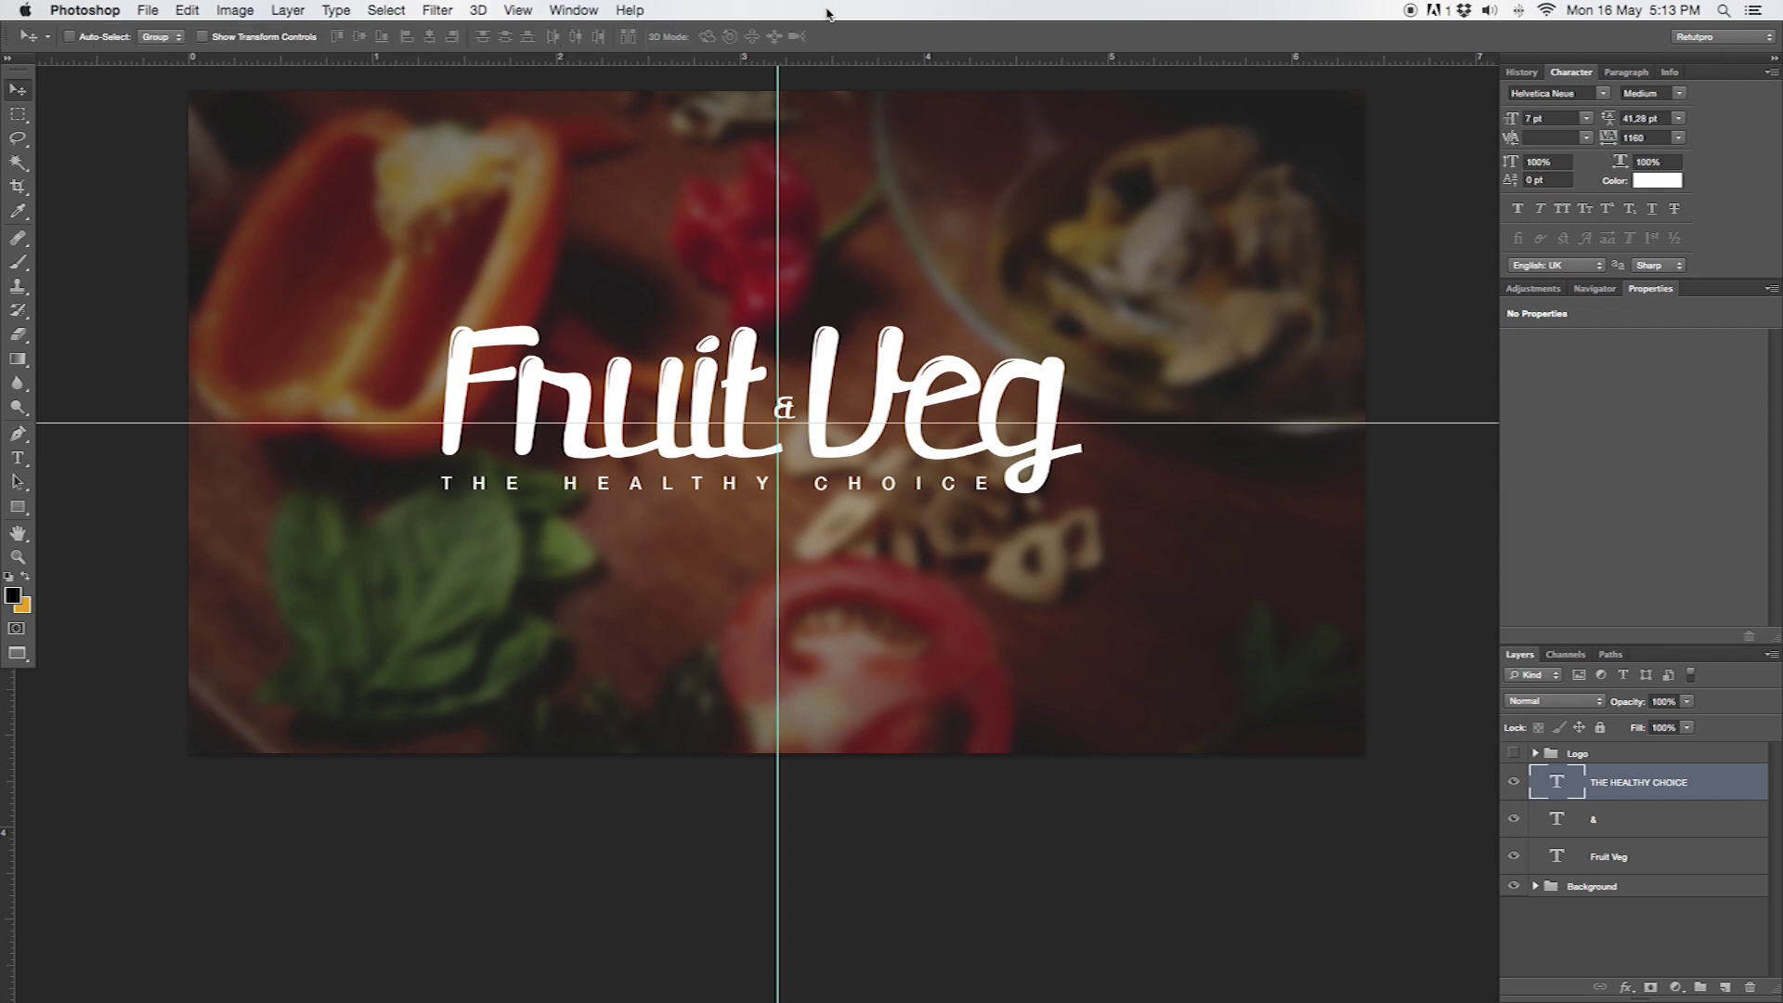
key(Right)
key(Right)
key(Right)
key(Right)
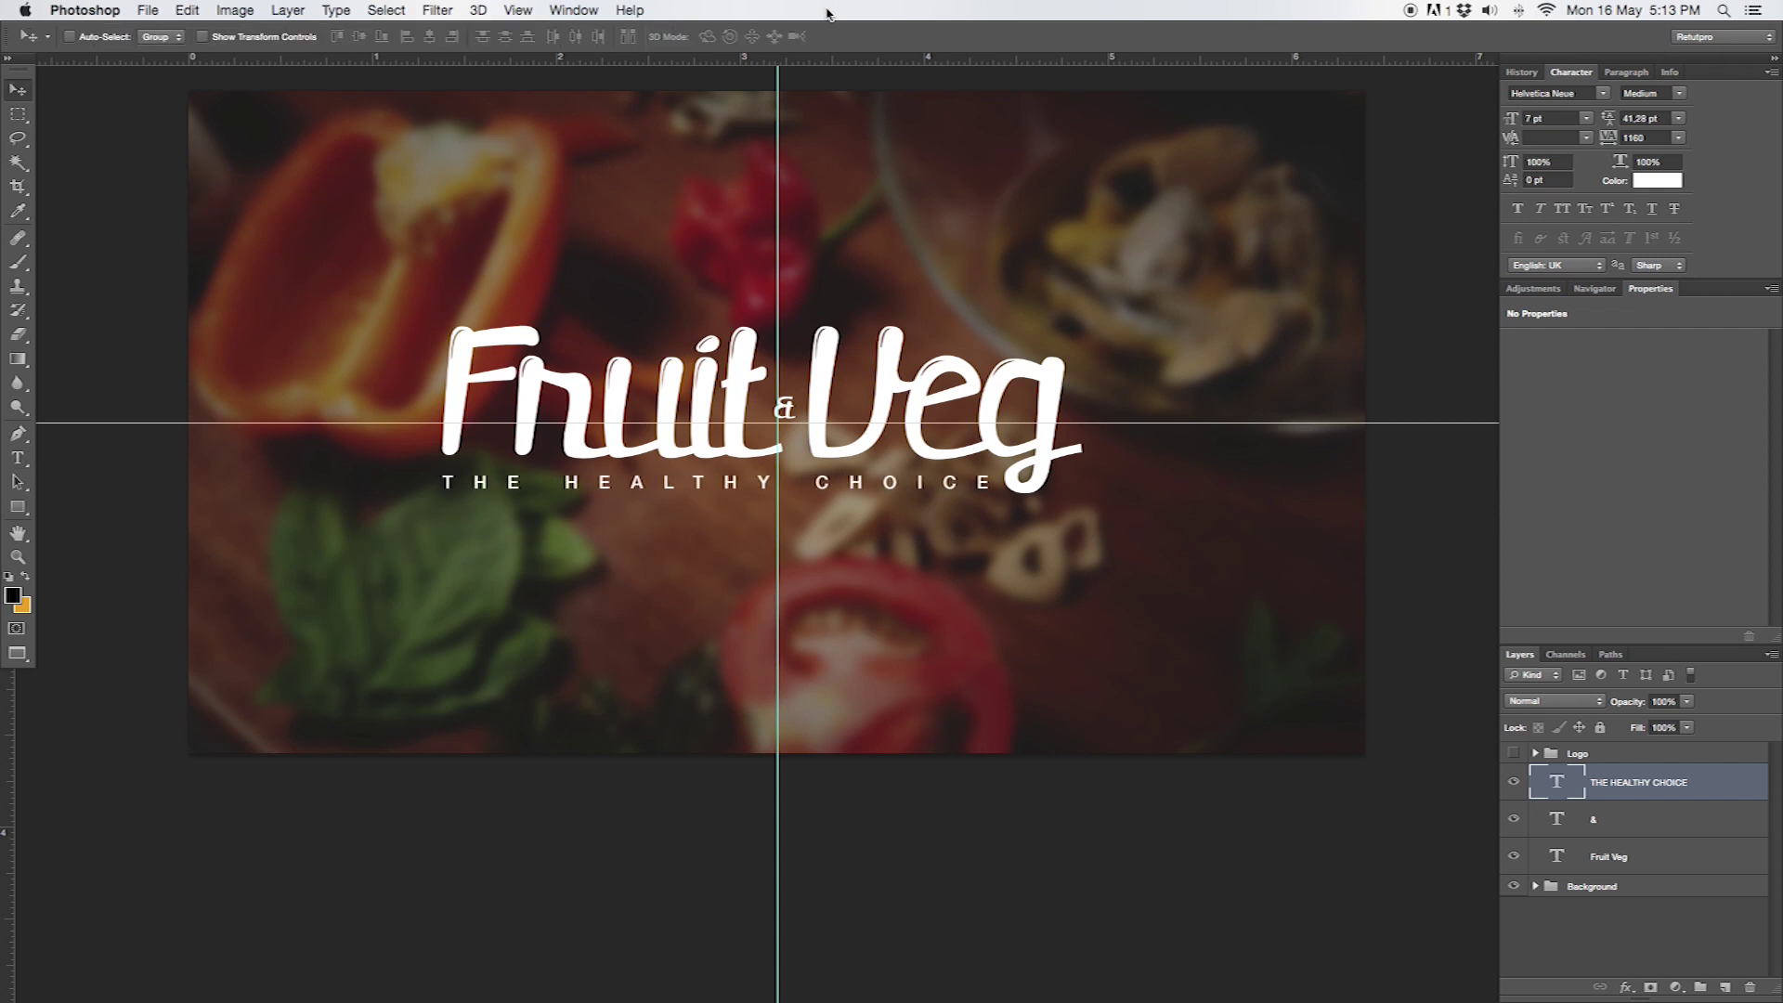
Clear all guides from the document
key(z)
alt+click(810, 331)
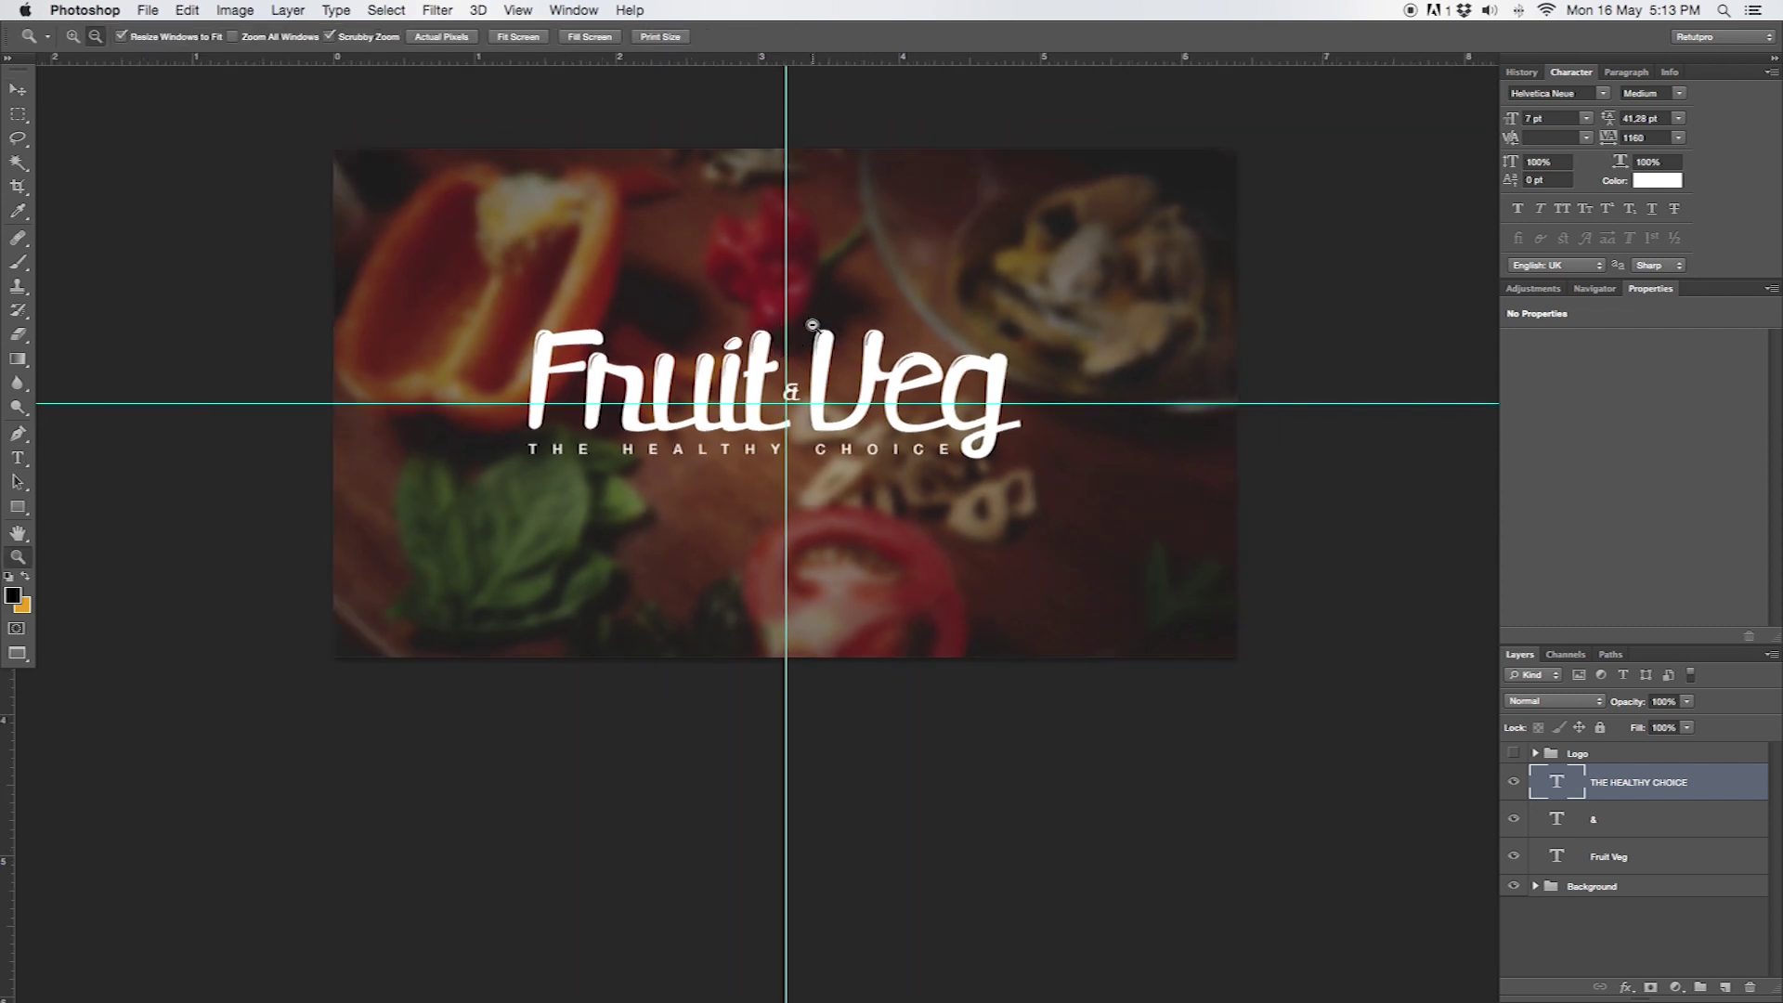
click(426, 7)
mouse_move(552, 7)
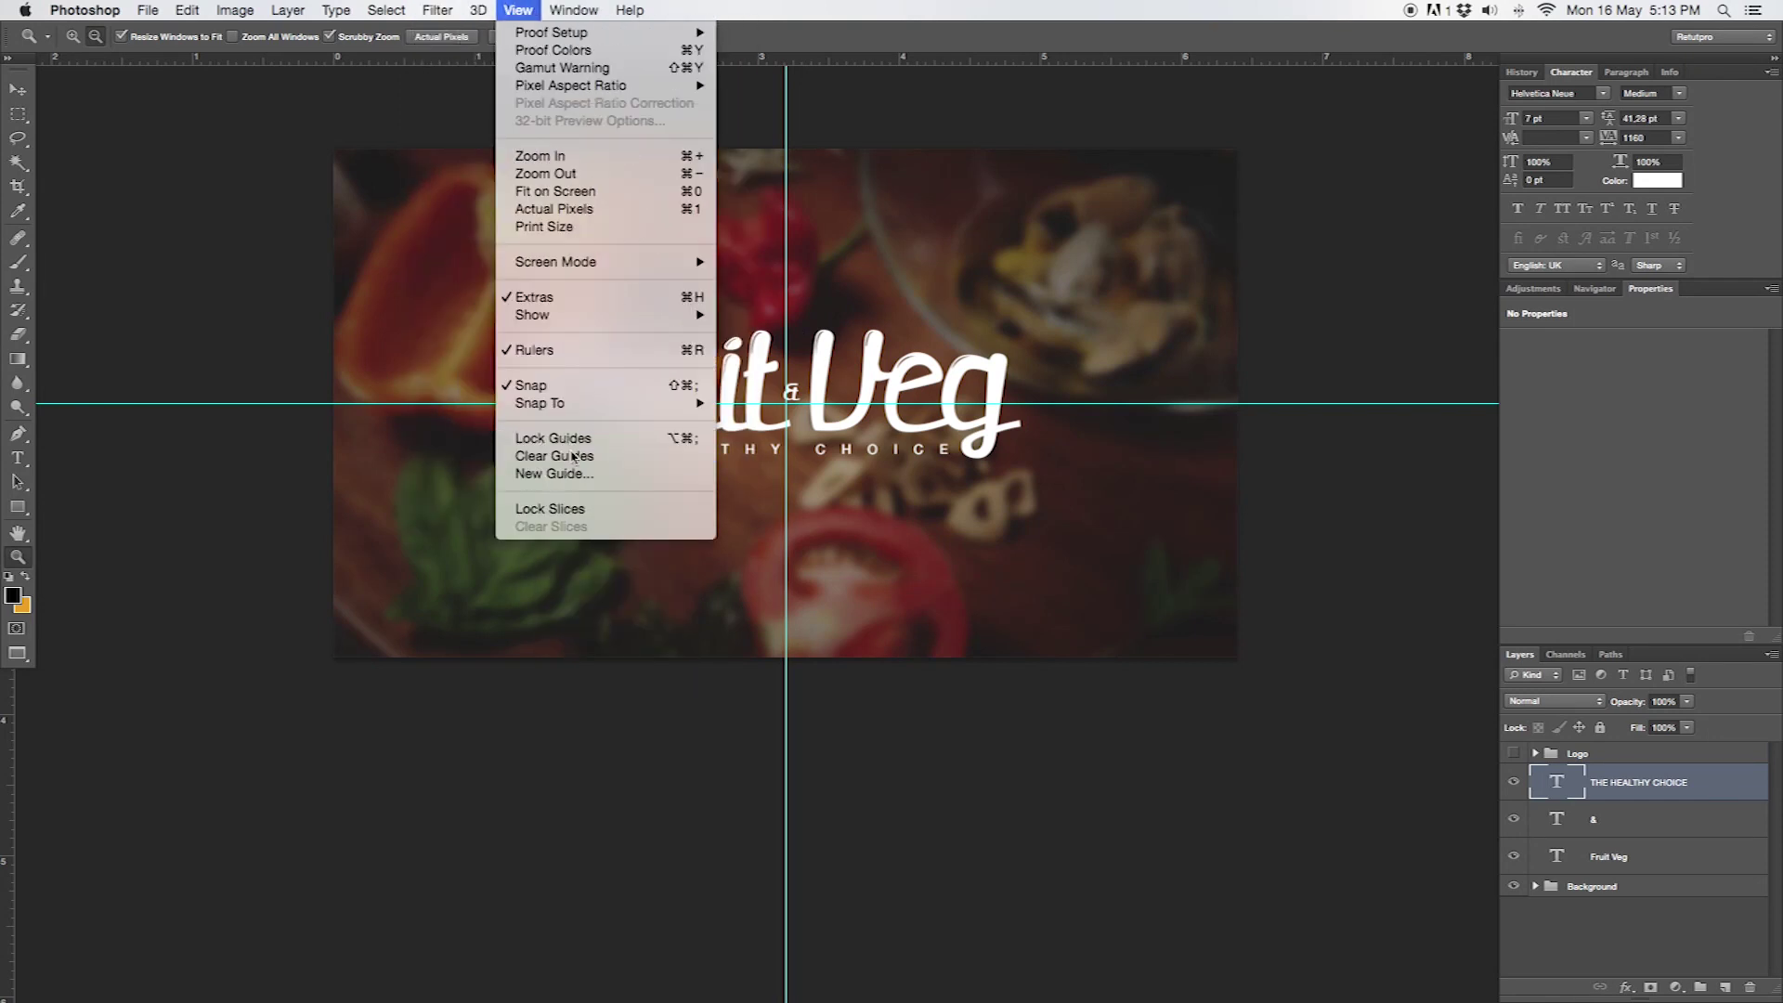
click(574, 455)
Examine how the logo and tagline read over the background at several small zoom sizes
alt+click(780, 461)
alt+click(775, 462)
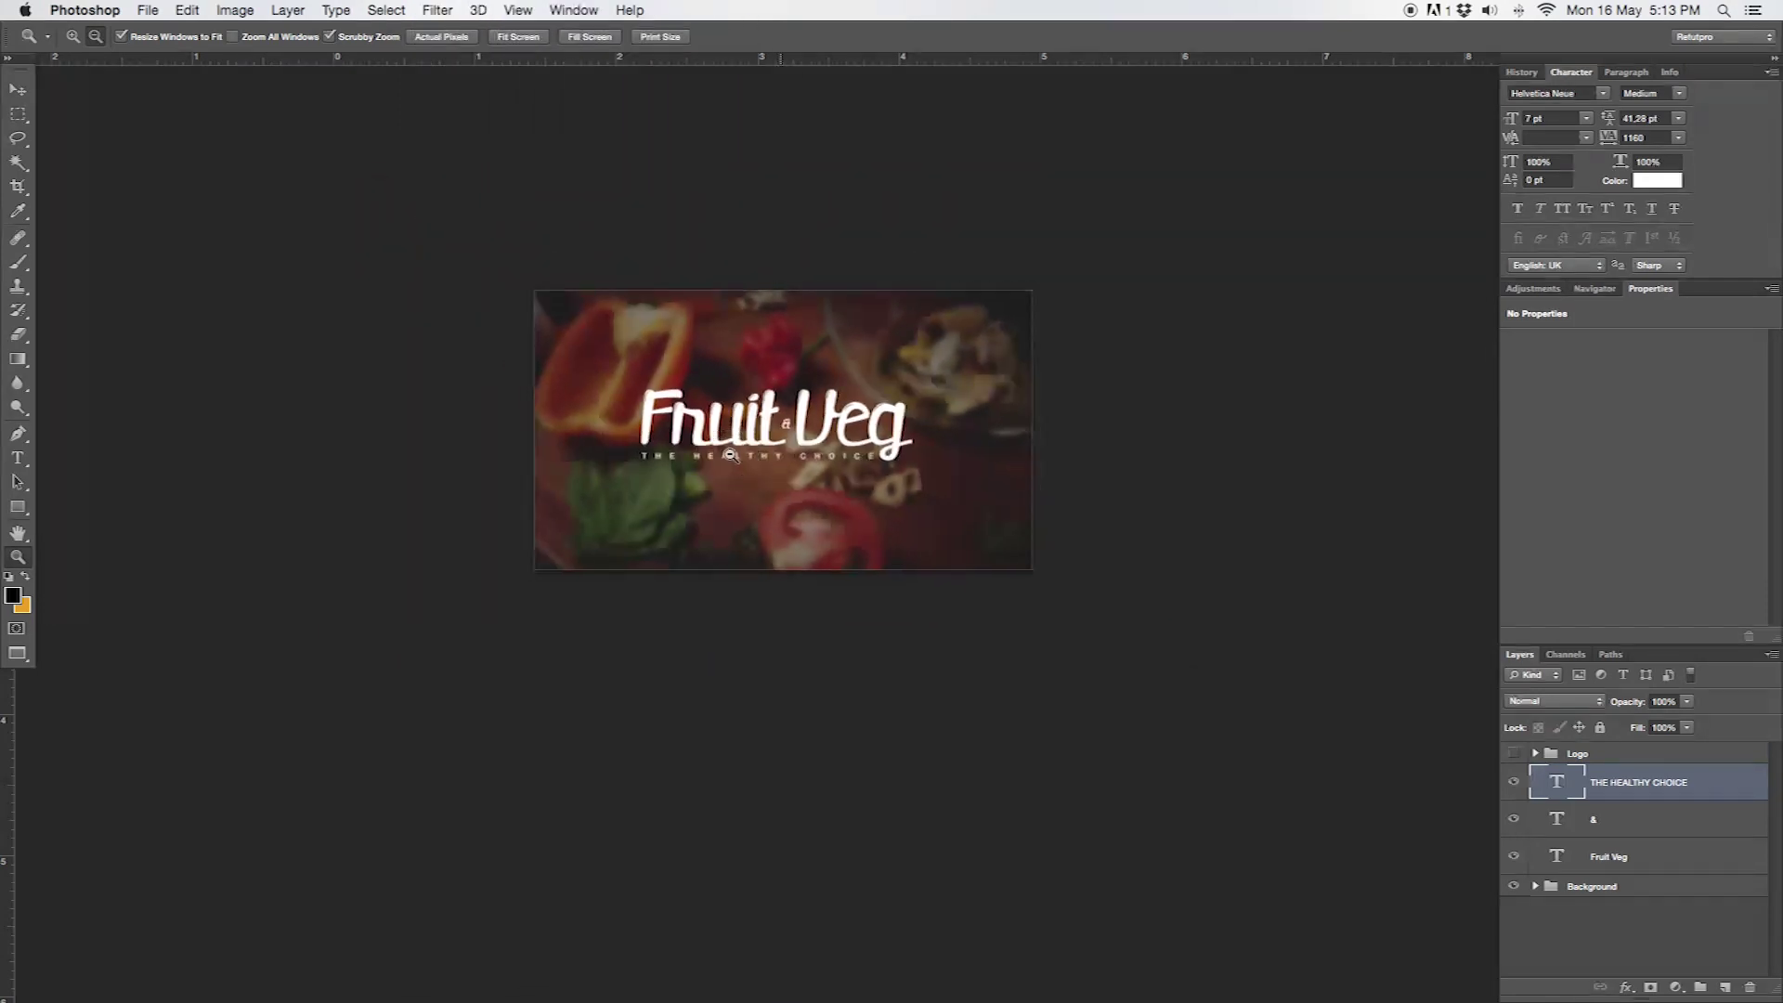
alt+click(761, 467)
alt+click(761, 466)
alt+click(801, 476)
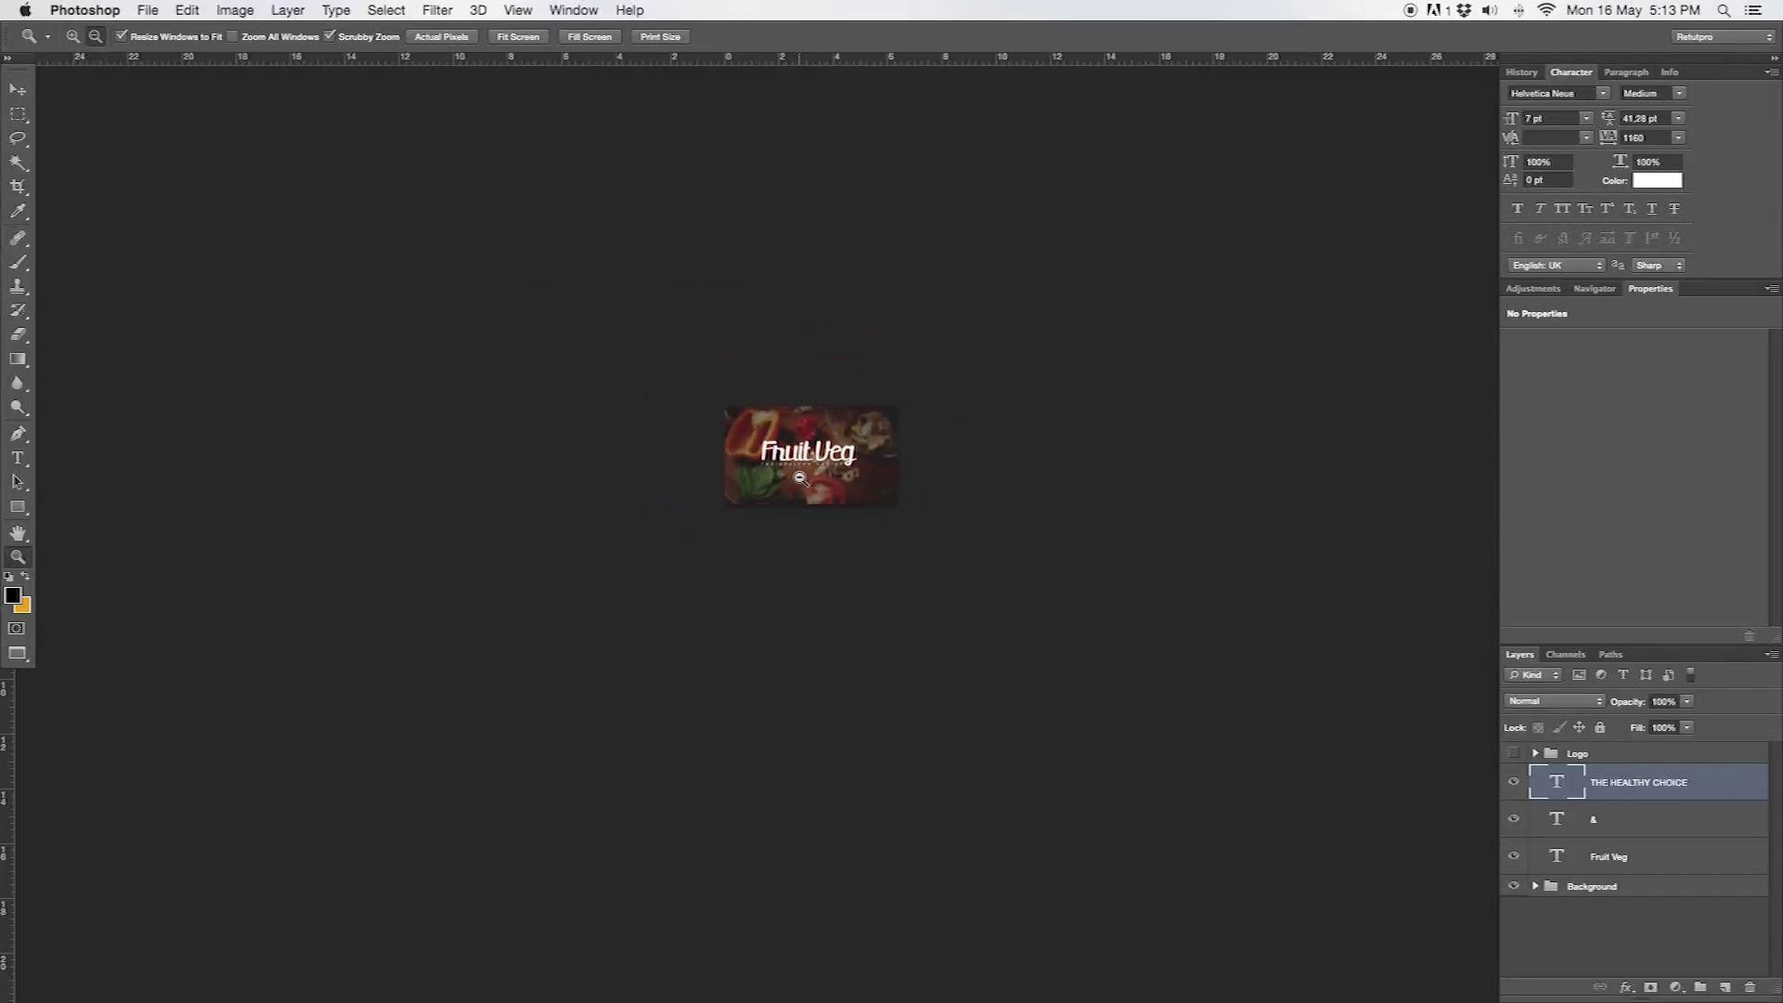
click(815, 469)
click(882, 461)
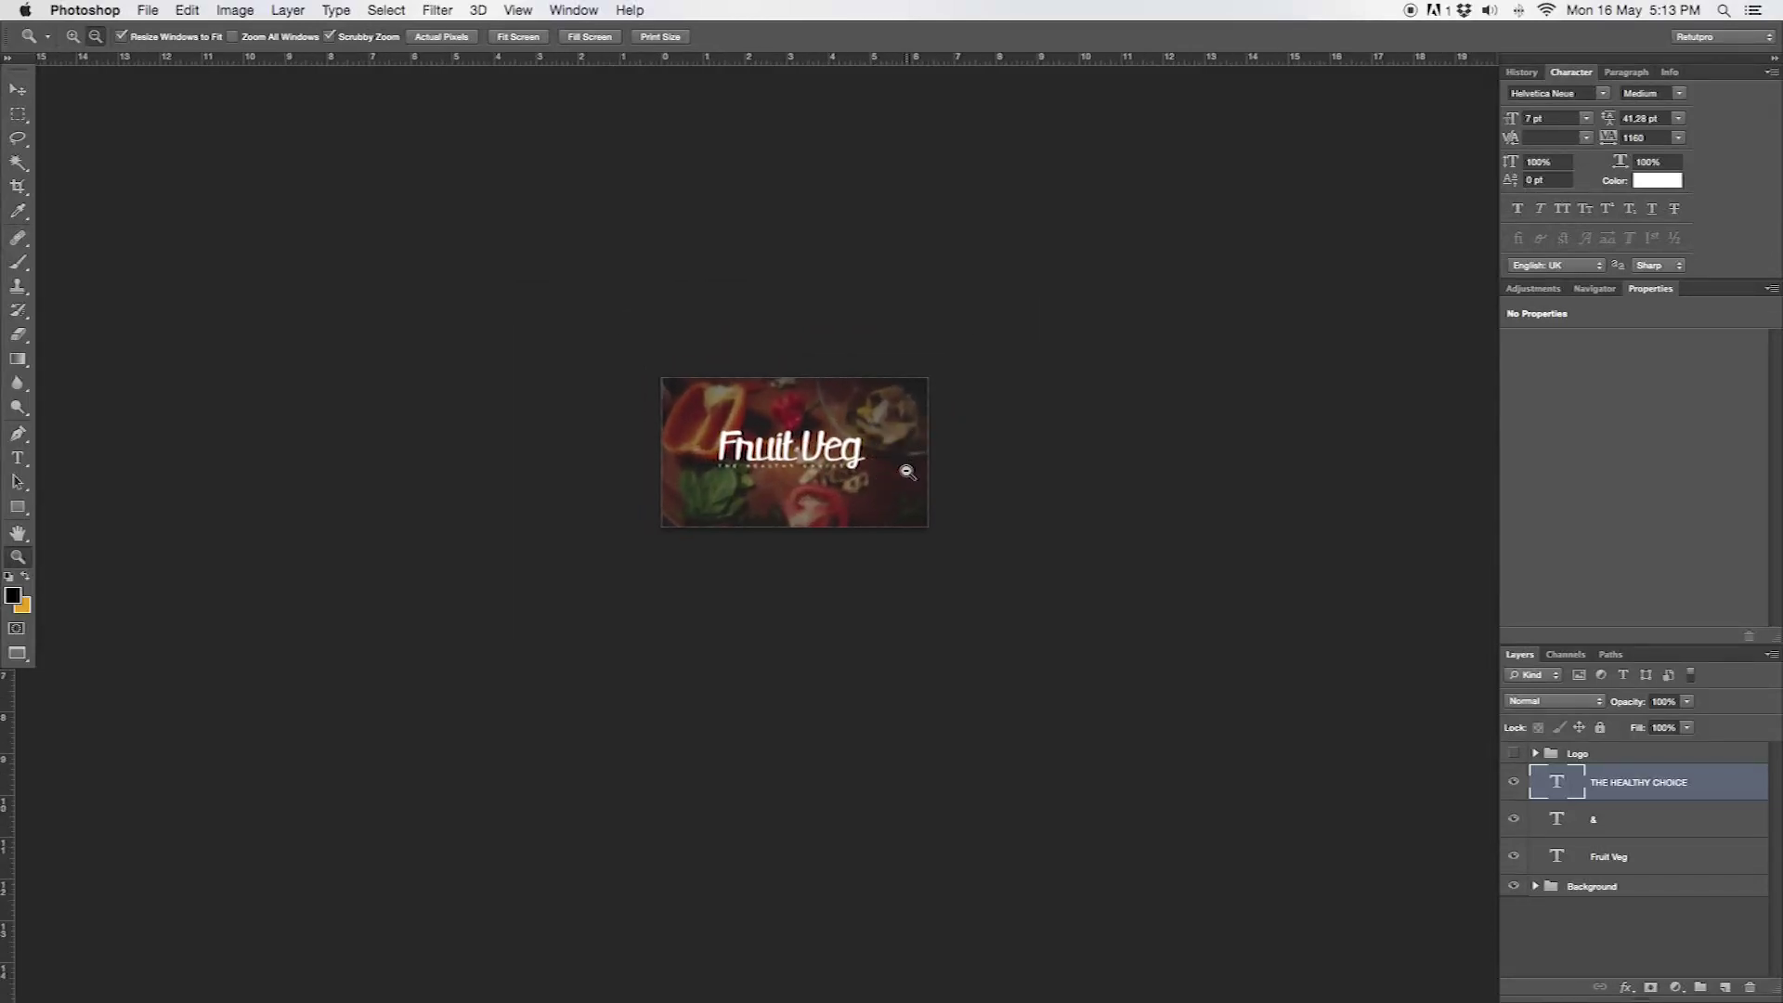
click(906, 520)
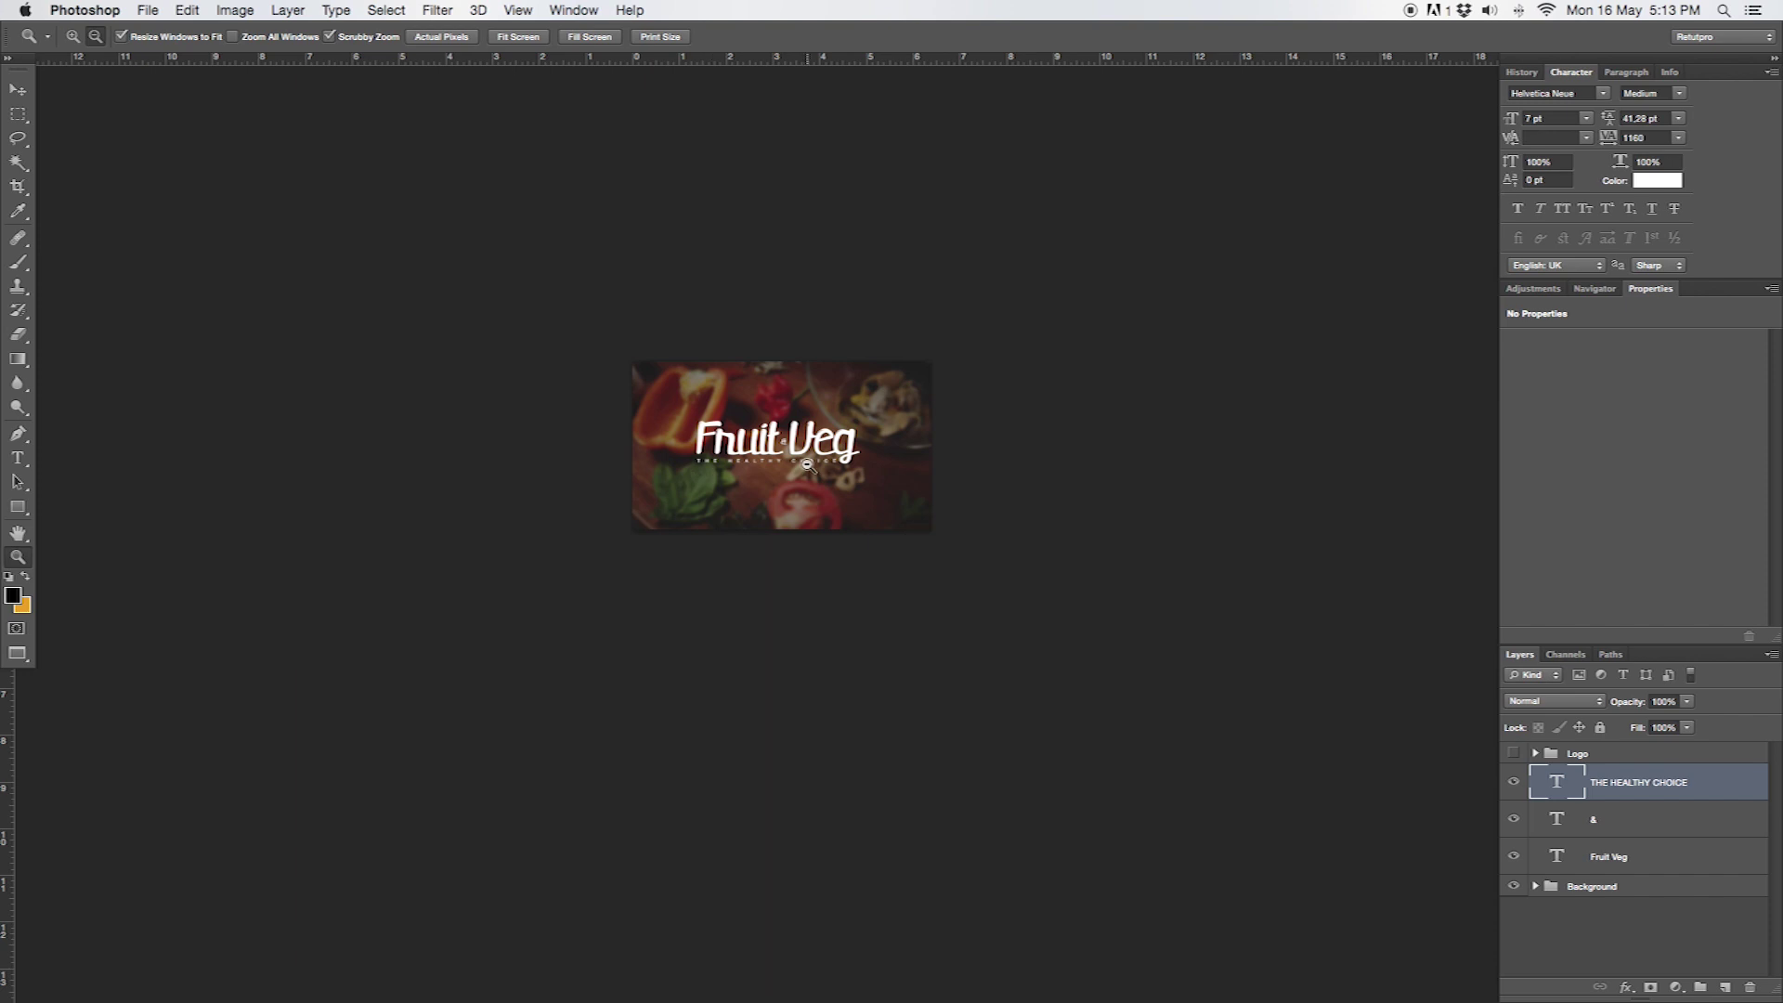
click(887, 478)
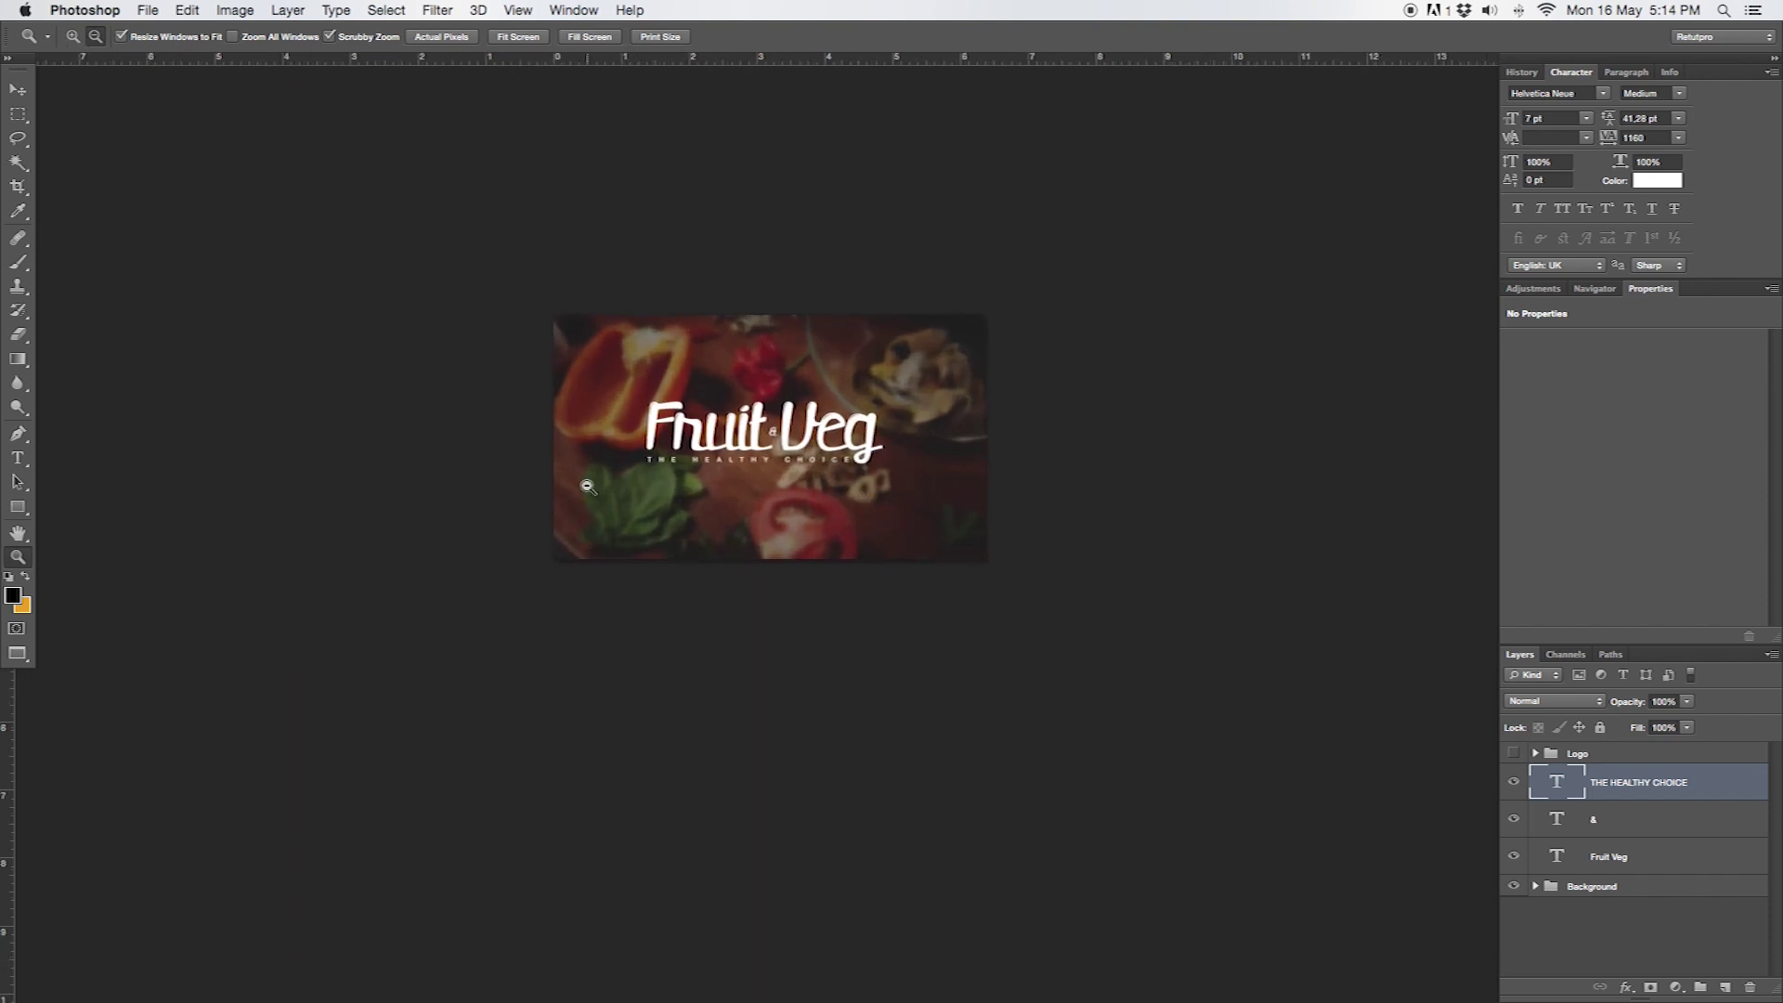
Shift the THE HEALTHY CHOICE, & and Fruit Veg layers together slightly right and down to centre the logo on the photo
shift+click(1668, 826)
shift+click(1659, 853)
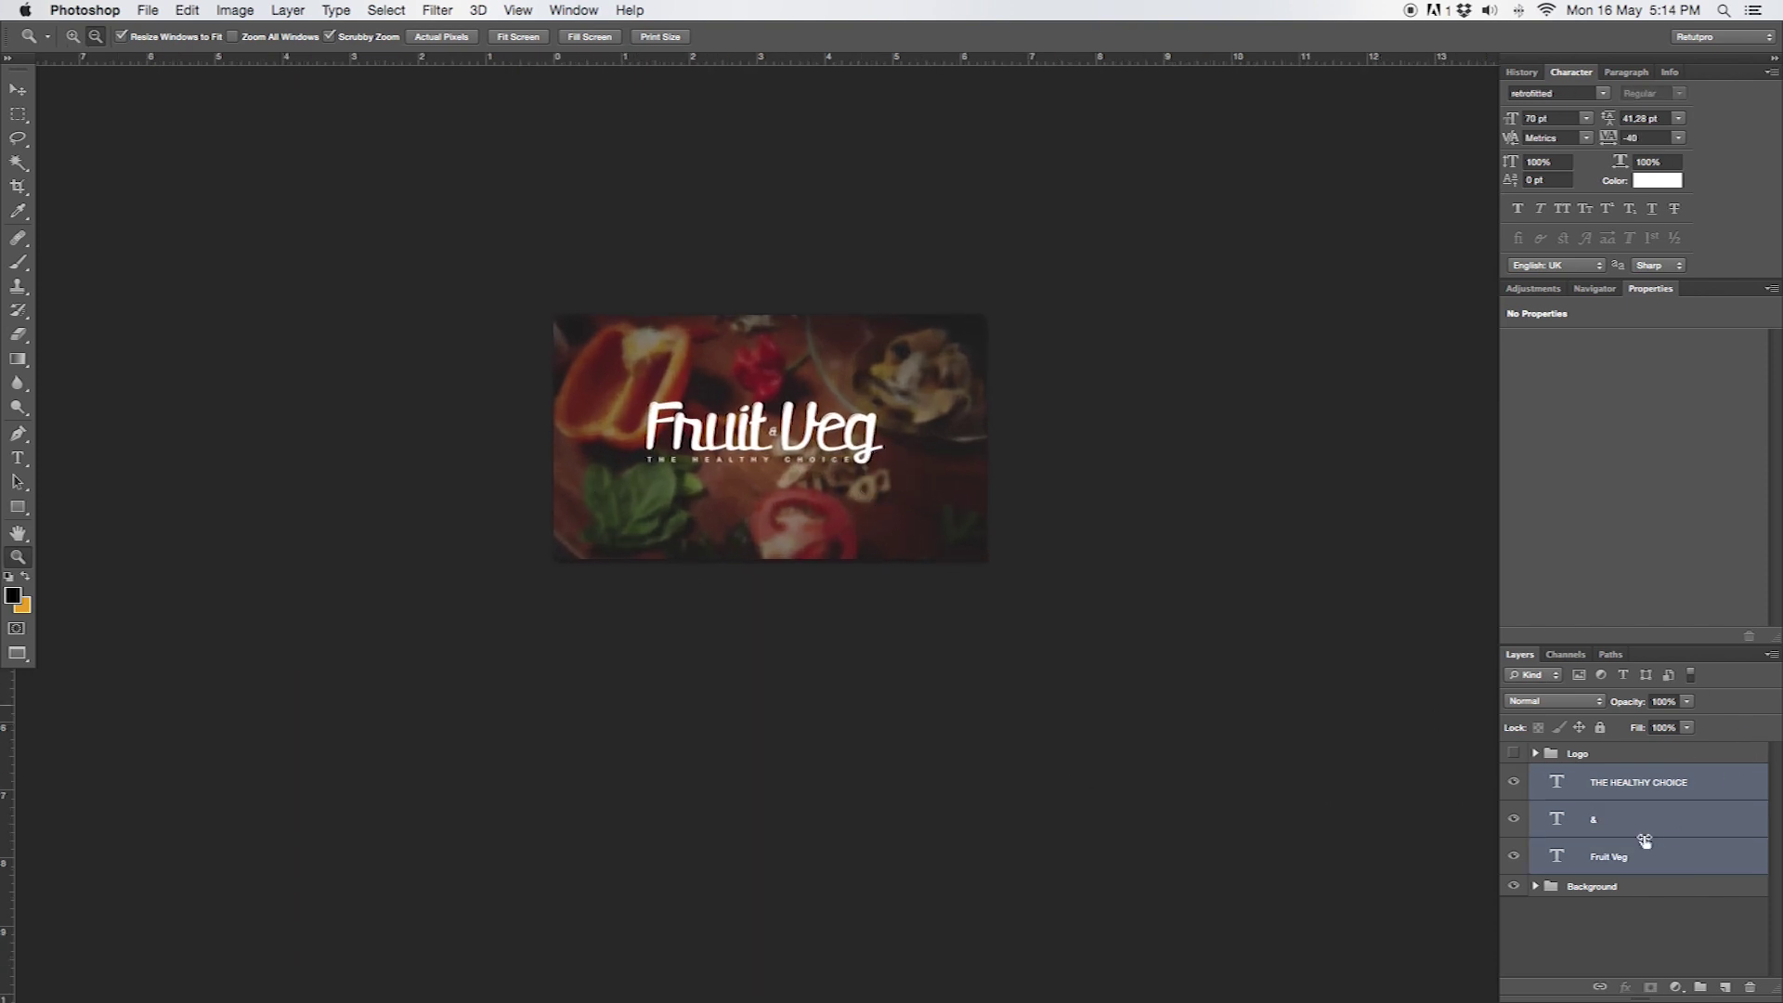
key(v)
key(shift+Right)
key(shift+Right)
key(shift+Right)
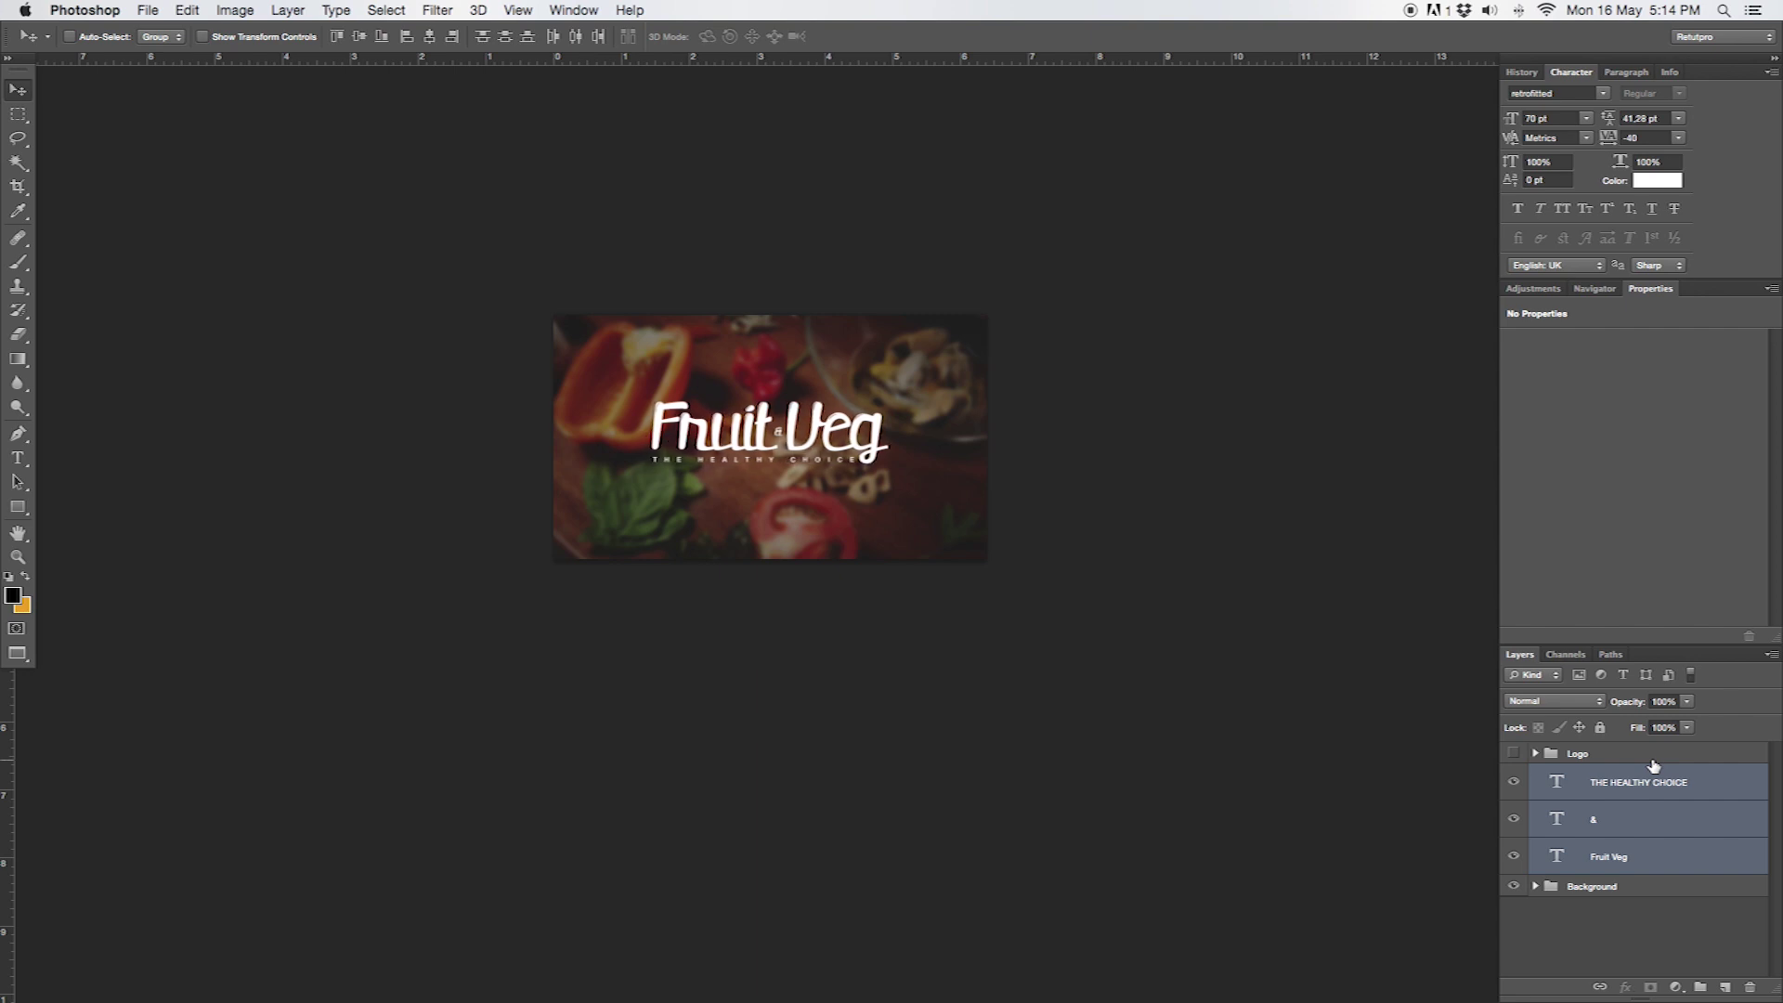
key(shift+Right)
key(shift+Down)
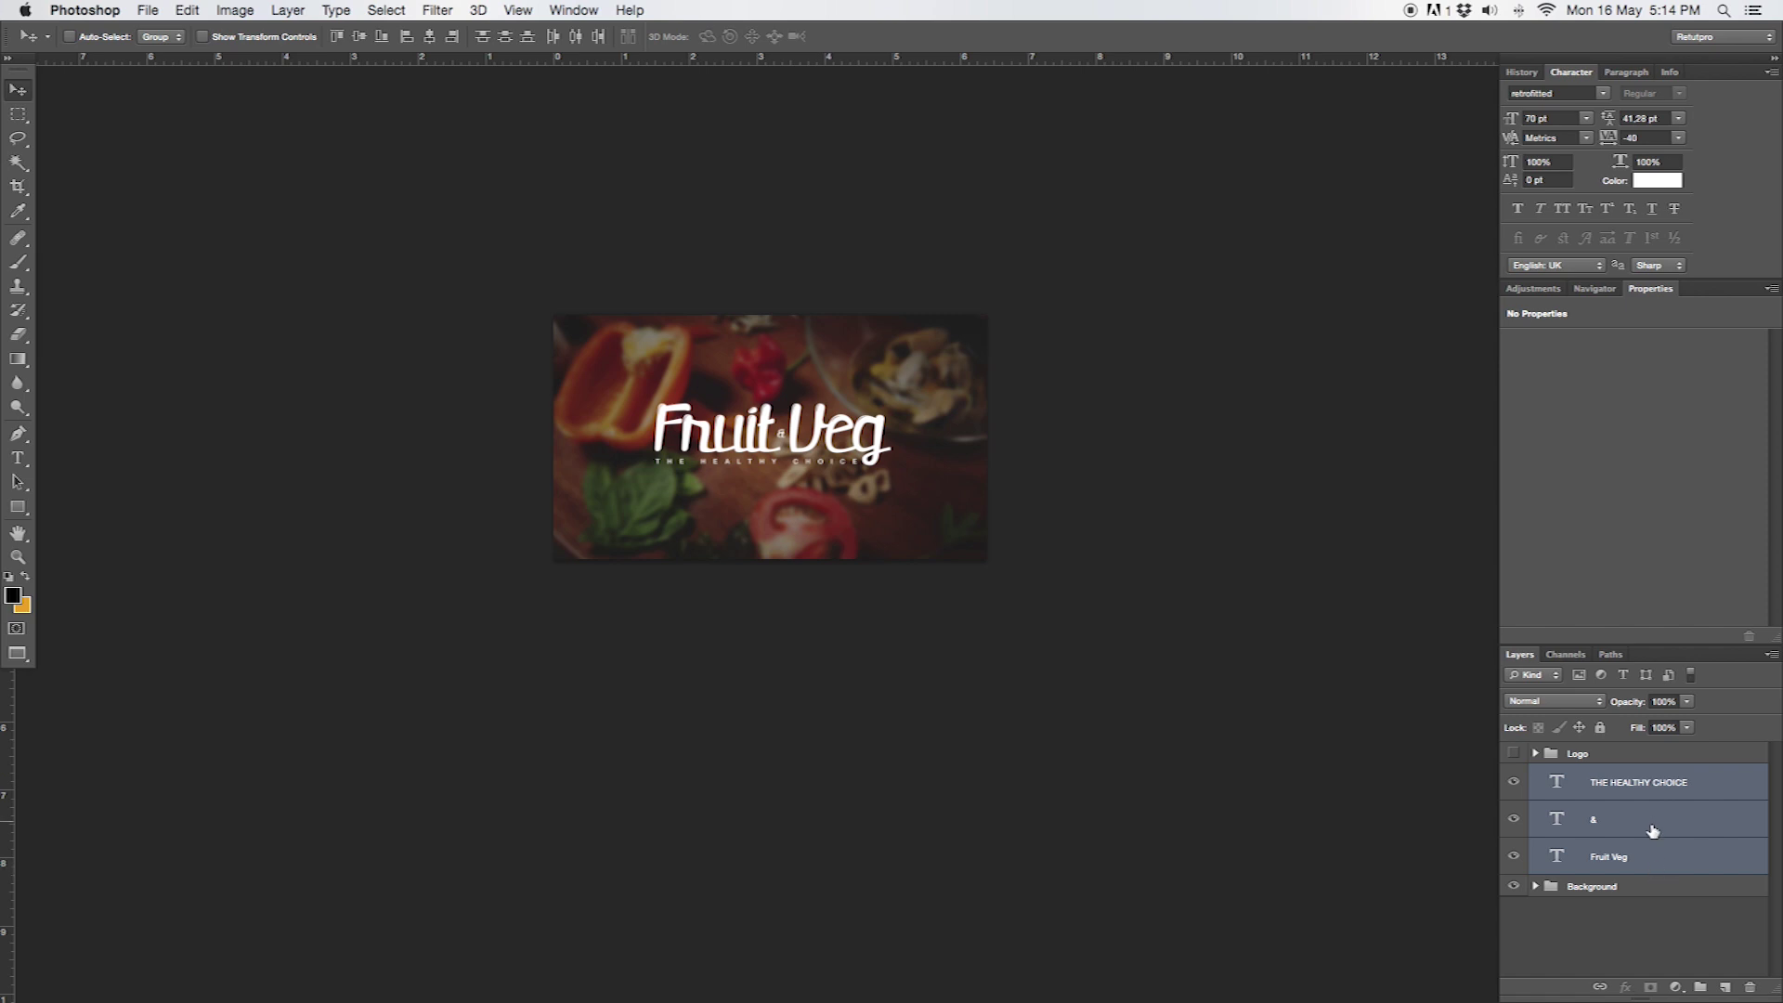
Group the THE HEALTHY CHOICE, & and Fruit Veg layers and name the group Logo2
click(1660, 817)
shift+click(1664, 788)
shift+click(1667, 863)
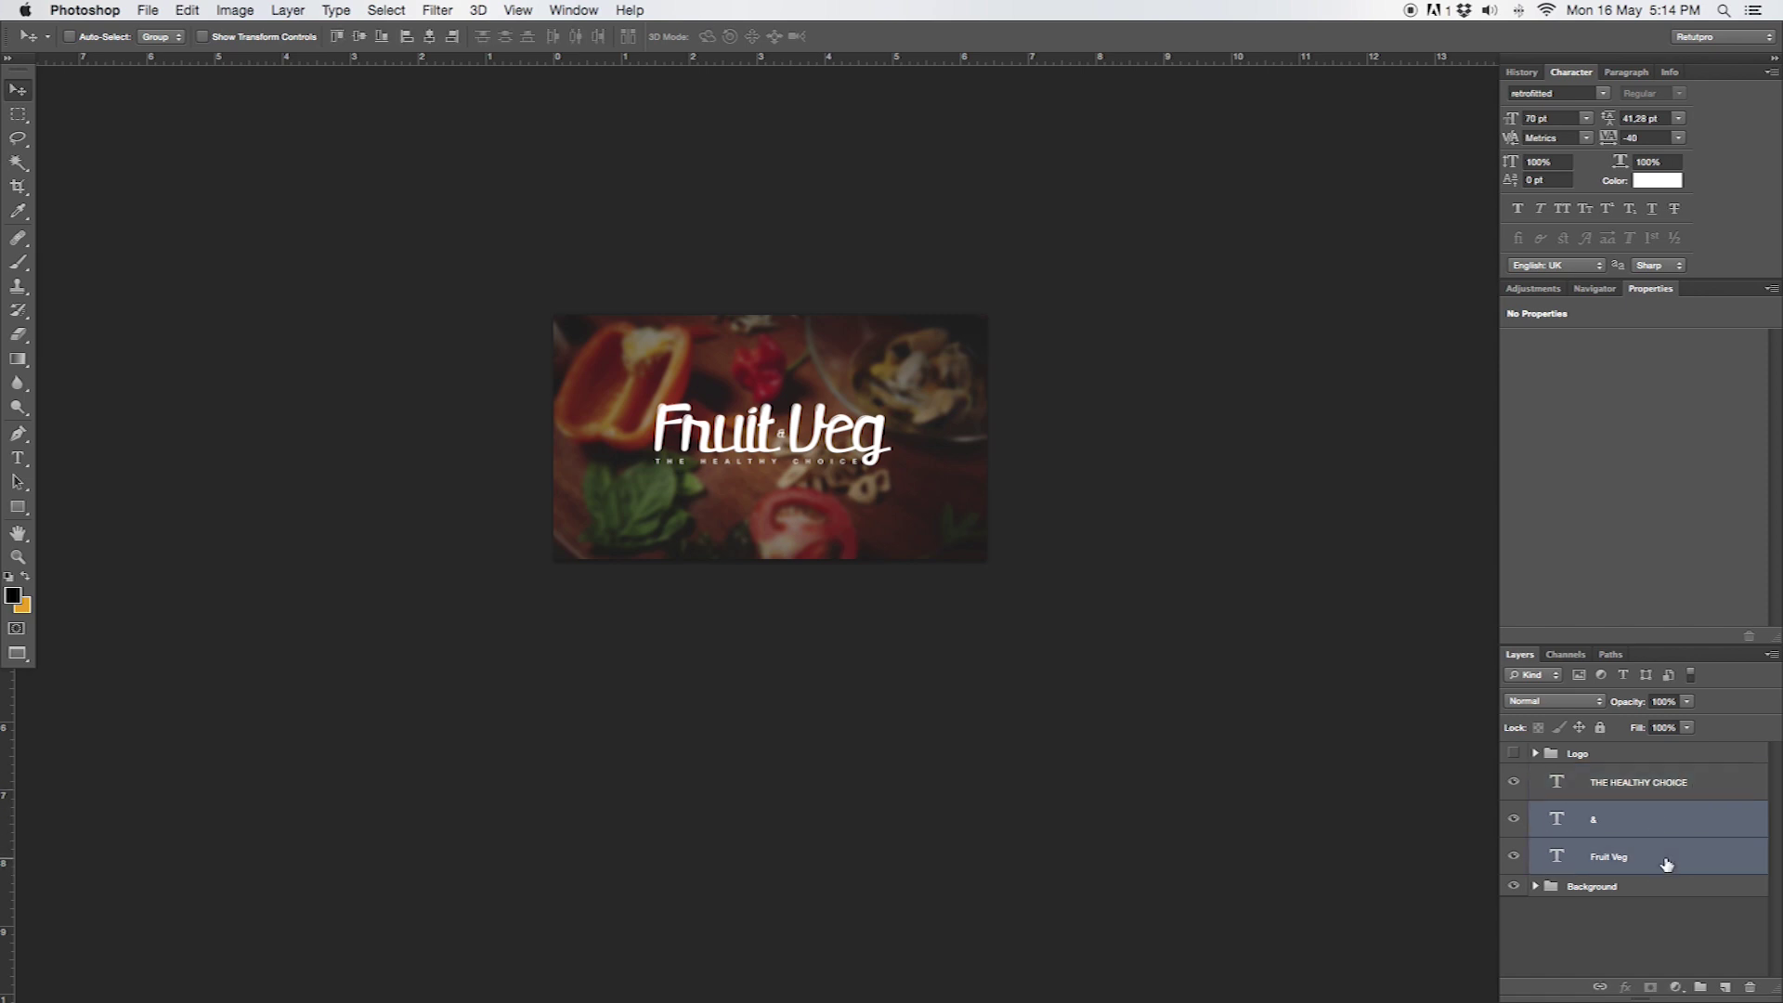
click(1669, 791)
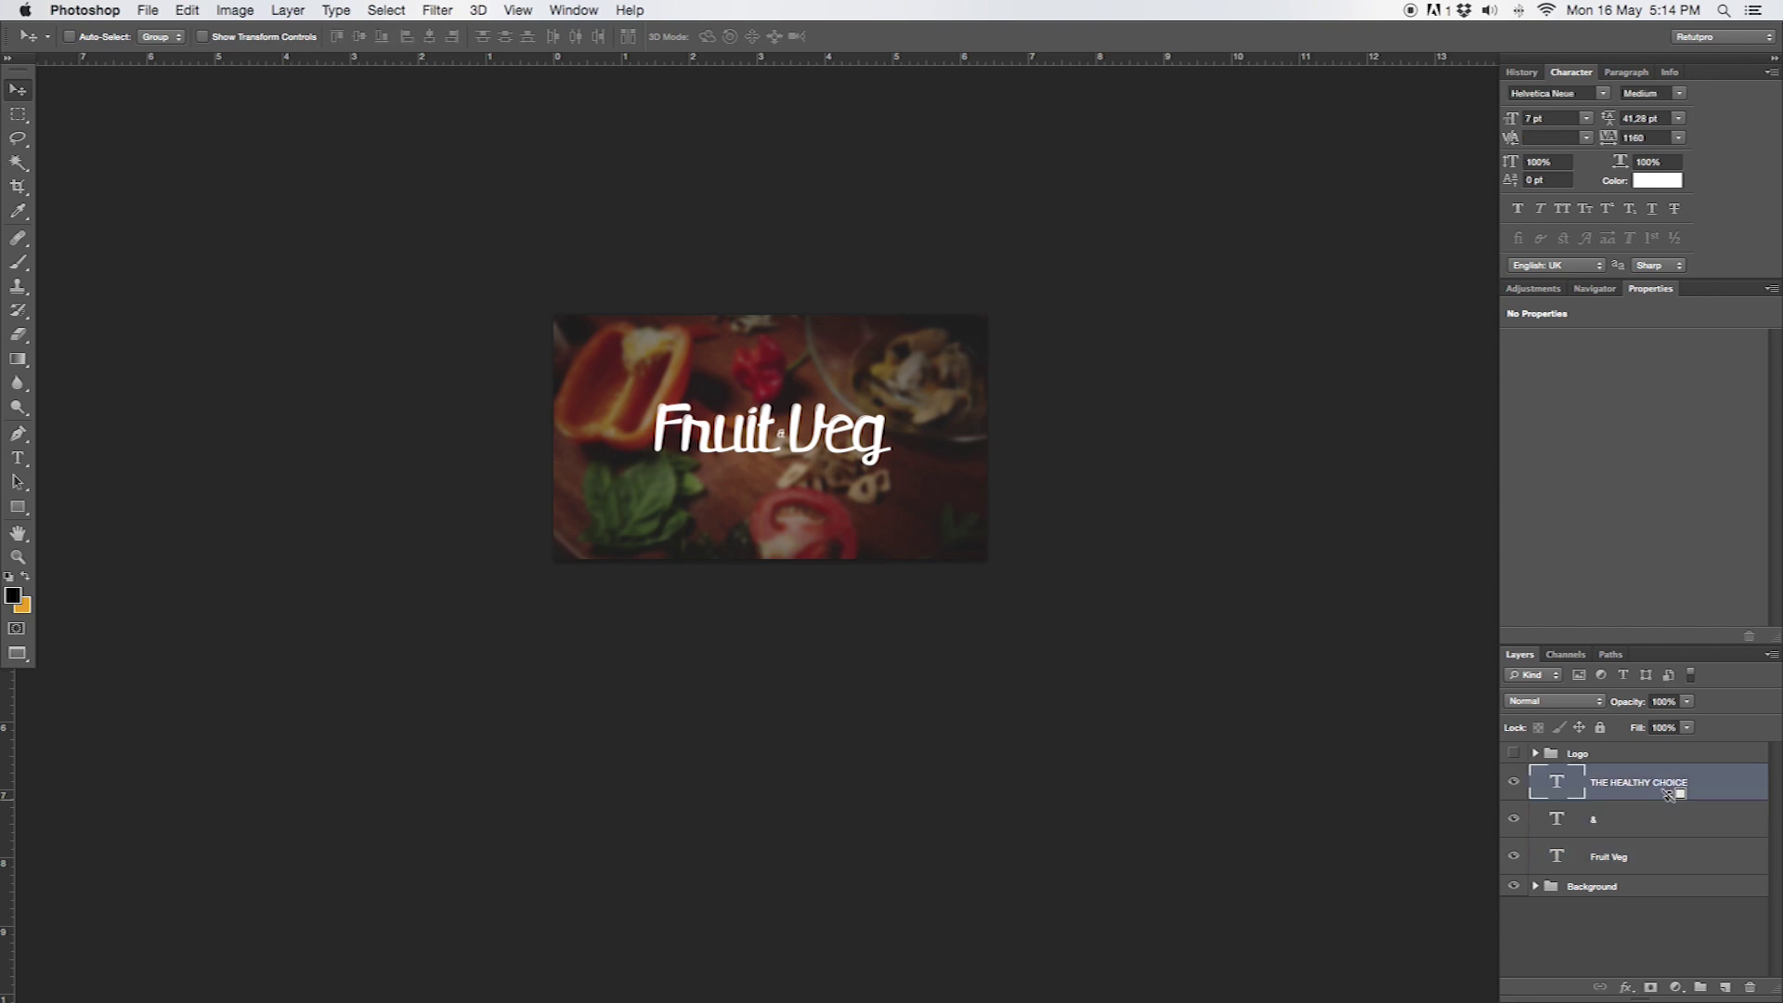
shift+click(1653, 836)
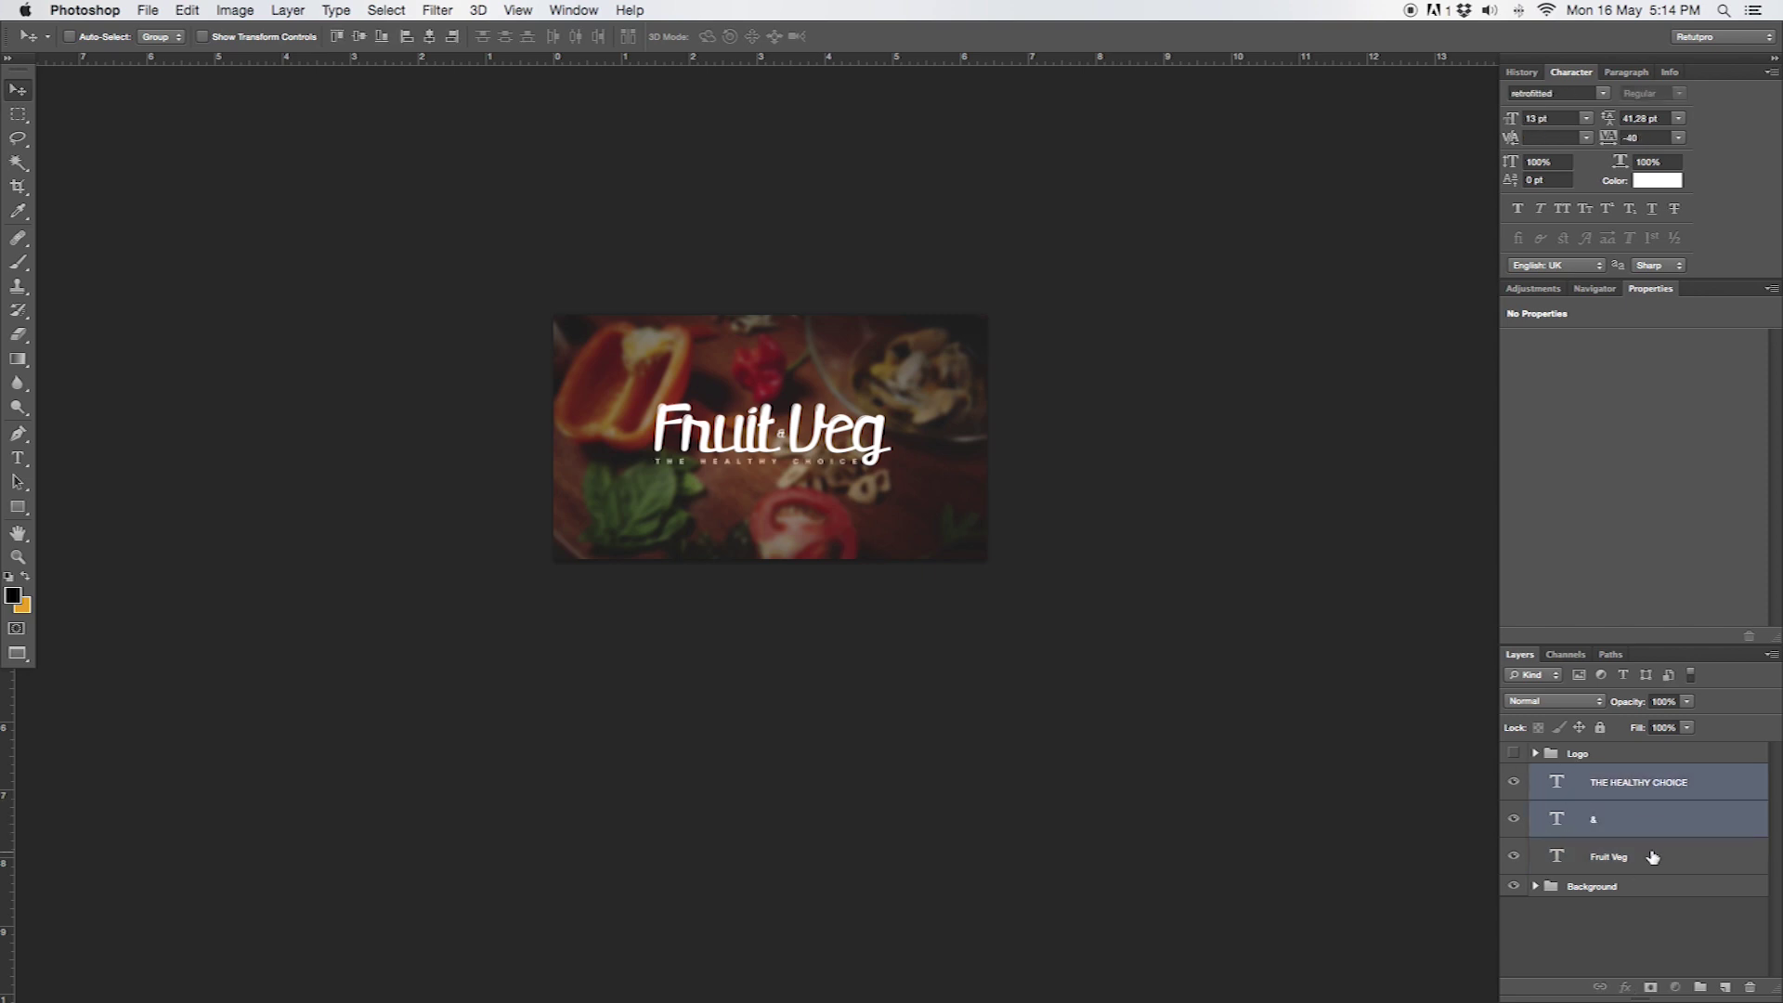
shift+click(1652, 853)
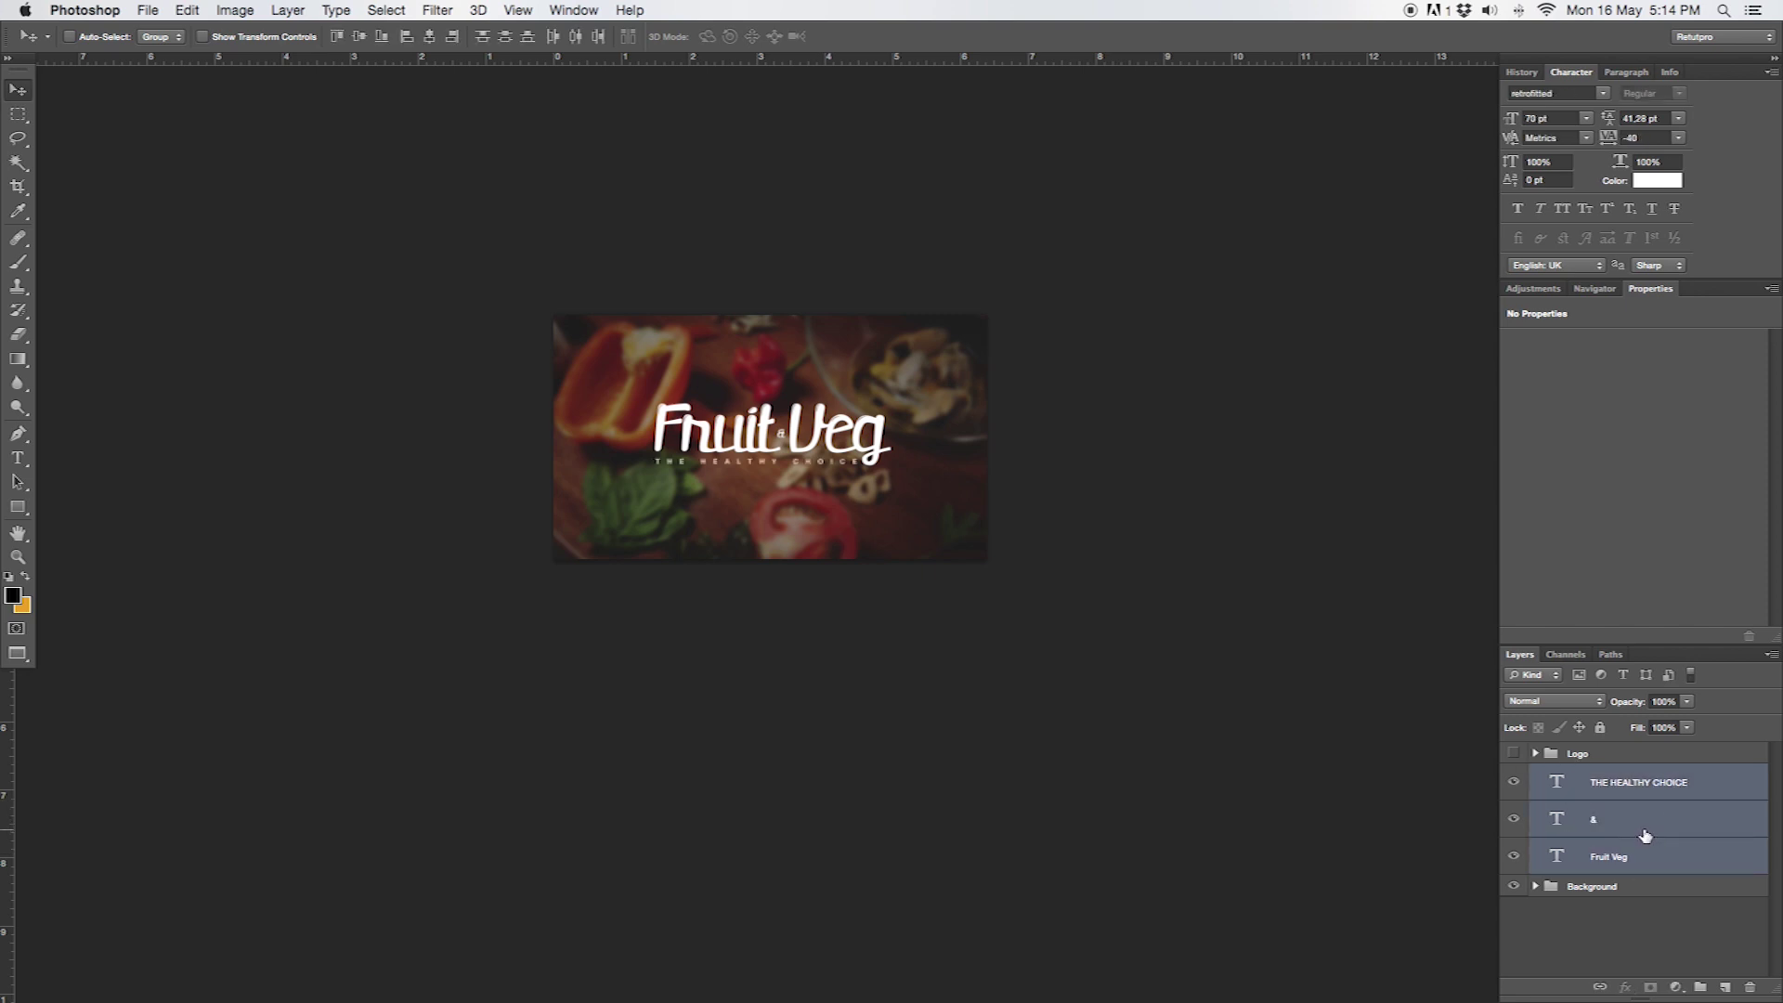
key(super+g)
double_click(1583, 777)
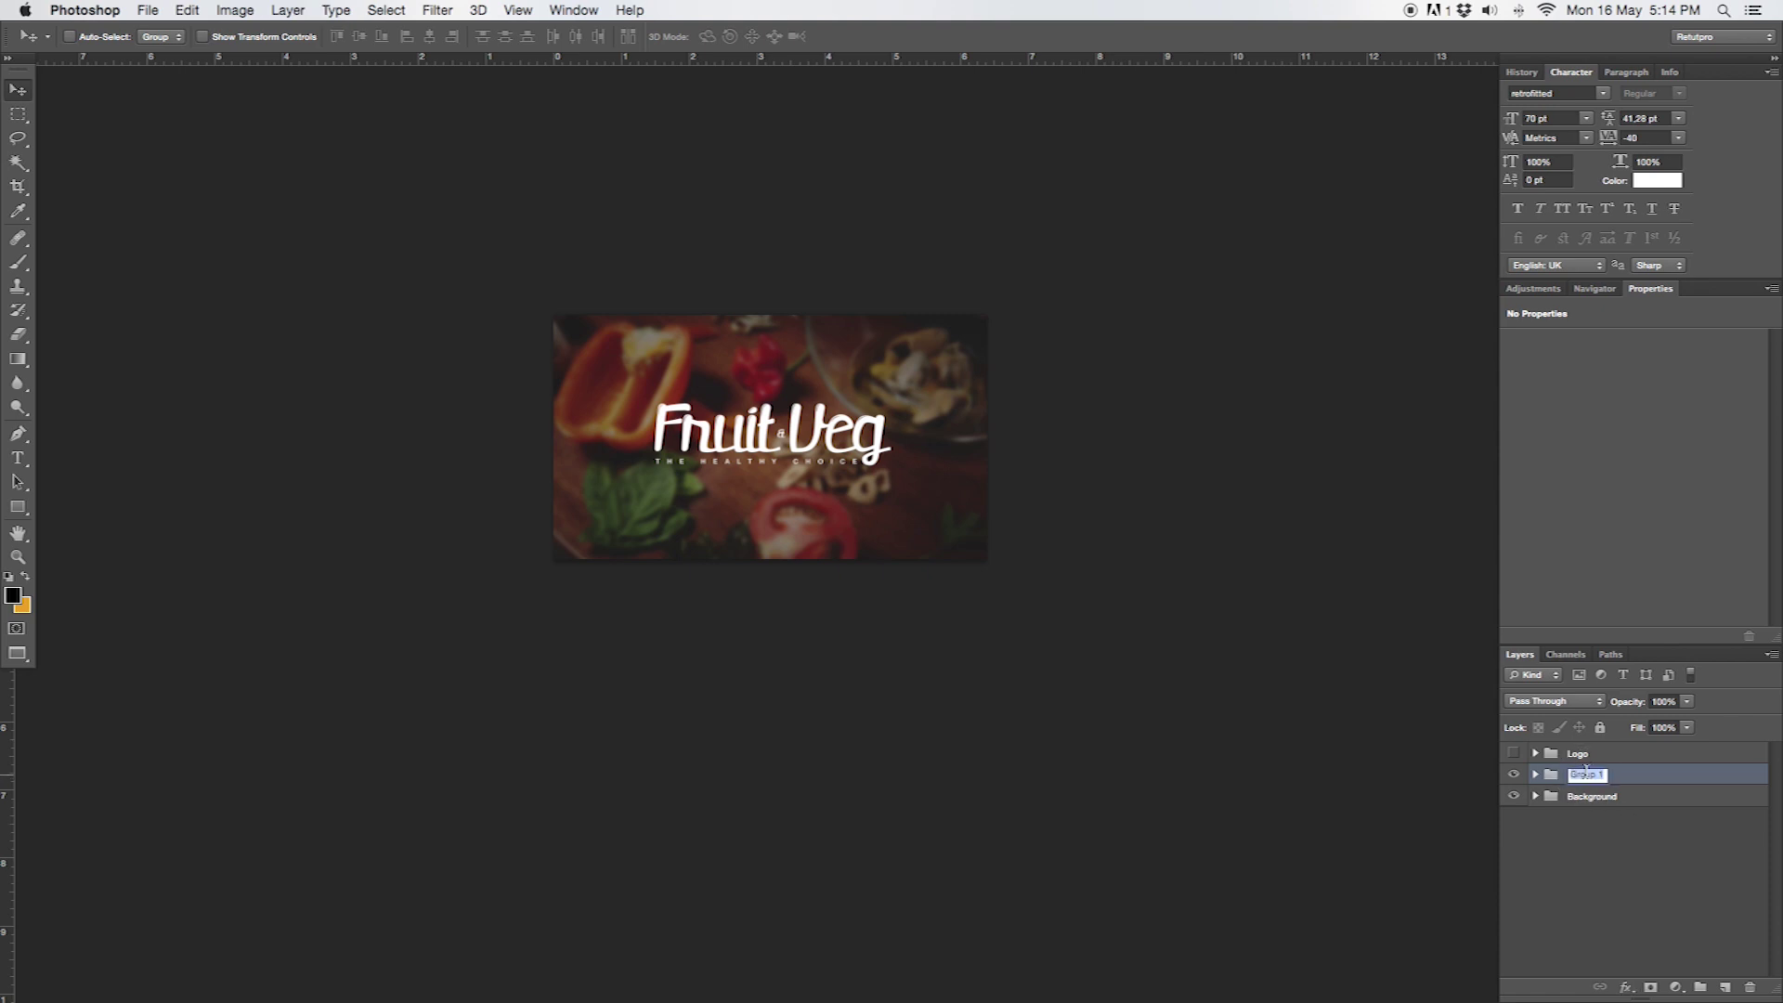
text(T)
click(1617, 781)
Compare the Logo and Logo2 groups by toggling their visibility, leaving only Logo2 shown, and inspect it up close
click(1516, 775)
click(1516, 775)
click(1516, 774)
click(1514, 754)
click(1514, 754)
click(1515, 775)
click(1514, 754)
click(1515, 774)
click(1514, 754)
click(1515, 774)
key(z)
drag(878, 455, 1021, 544)
click(1029, 547)
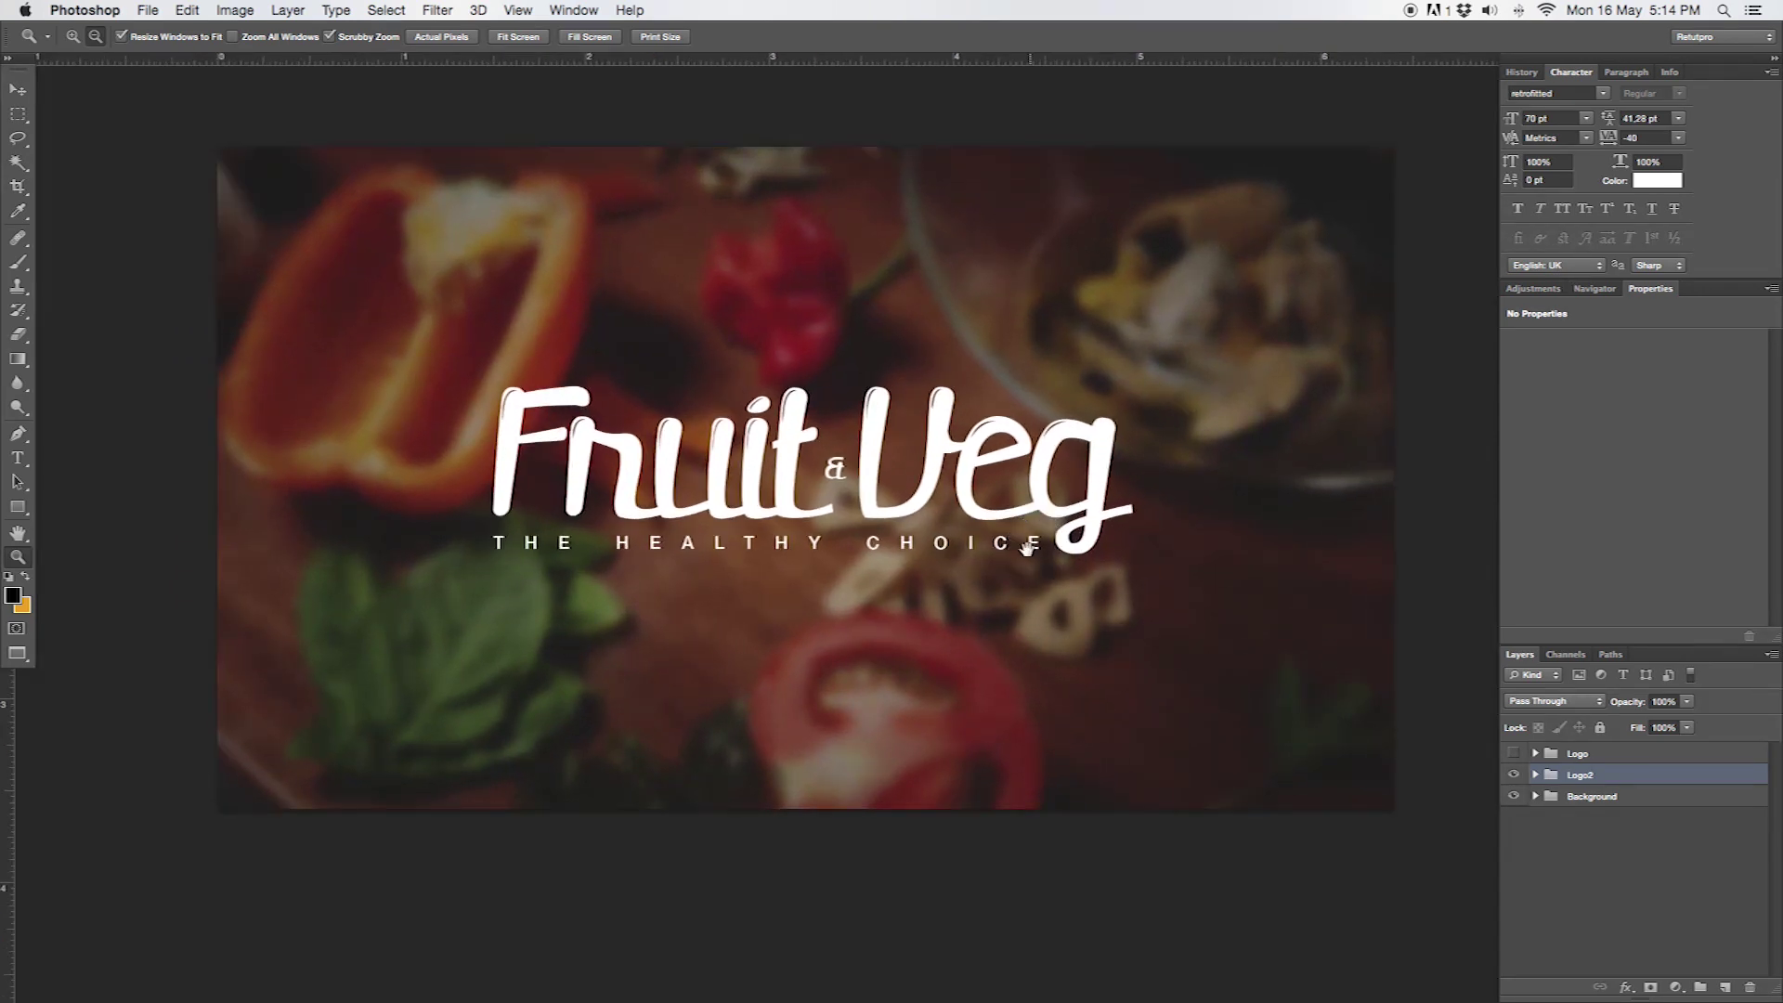